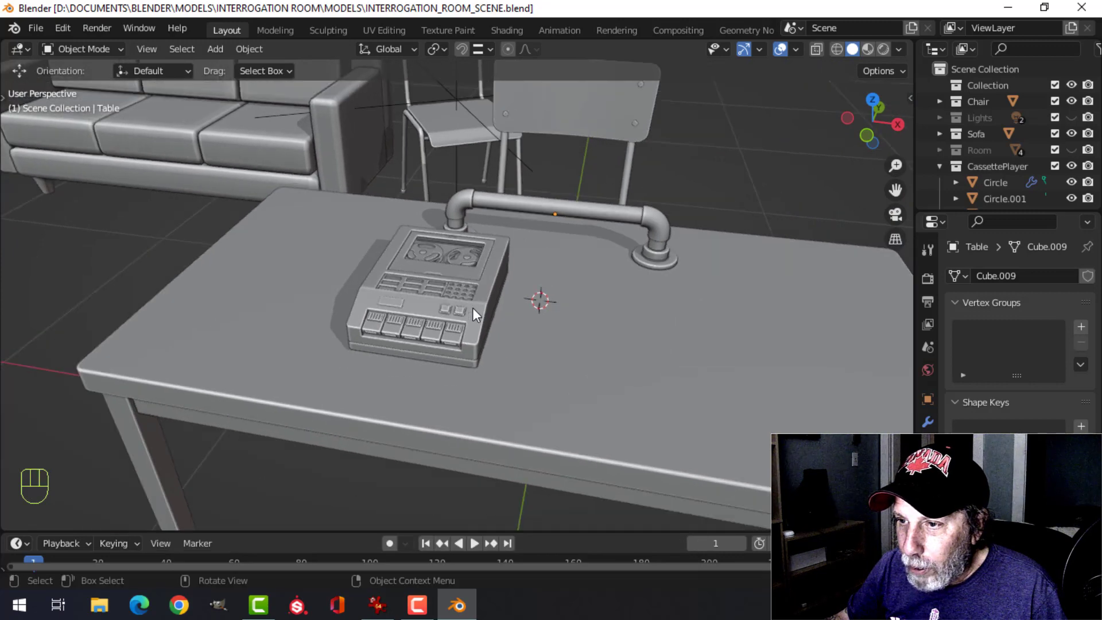
# - Add a mesh cylinder with 18 vertices at the 3D cursor on the tabletop
pyautogui.moveTo(389, 320); pyautogui.dragTo(410, 302, button='middle')
pyautogui.press('KP_1')
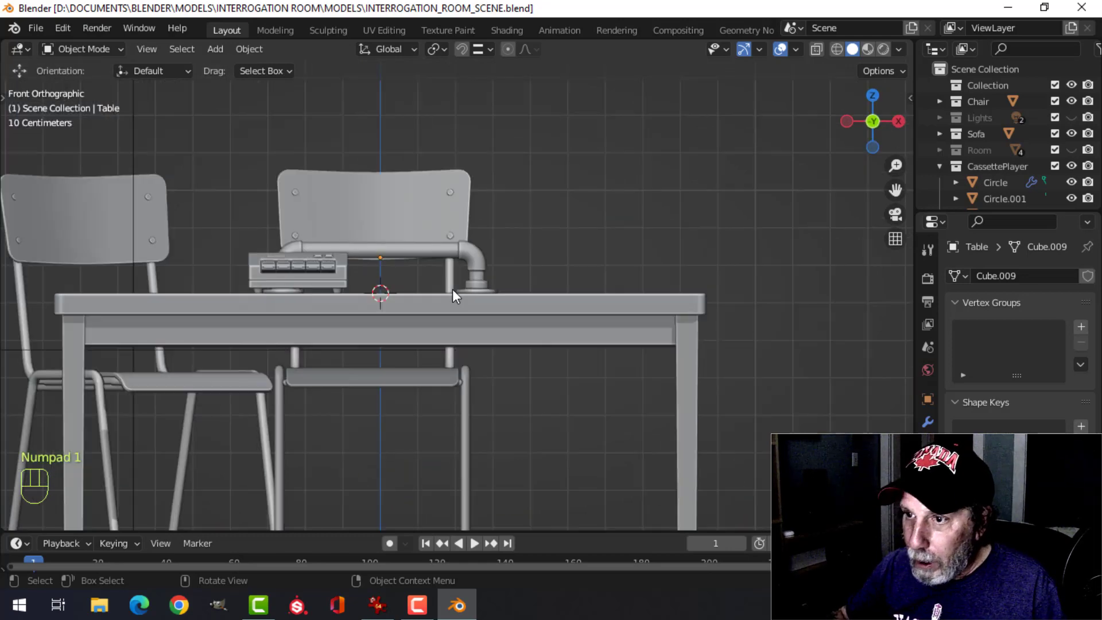
pyautogui.scroll(3, 452, 288)
pyautogui.hotkey('shift', 'a')
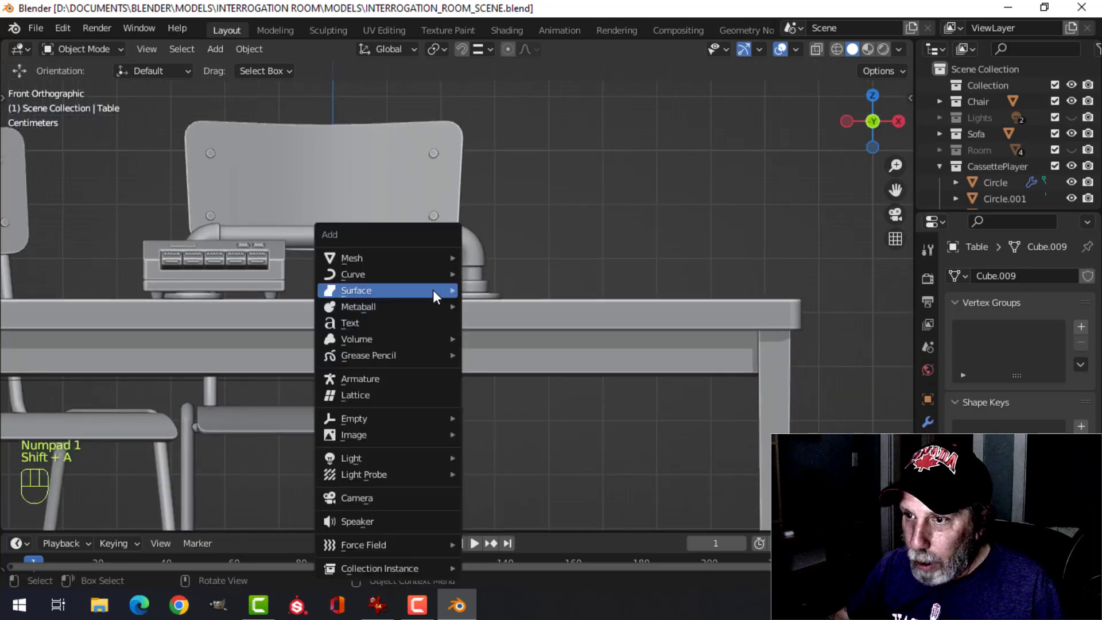
pyautogui.moveTo(402, 260)
pyautogui.click(507, 337)
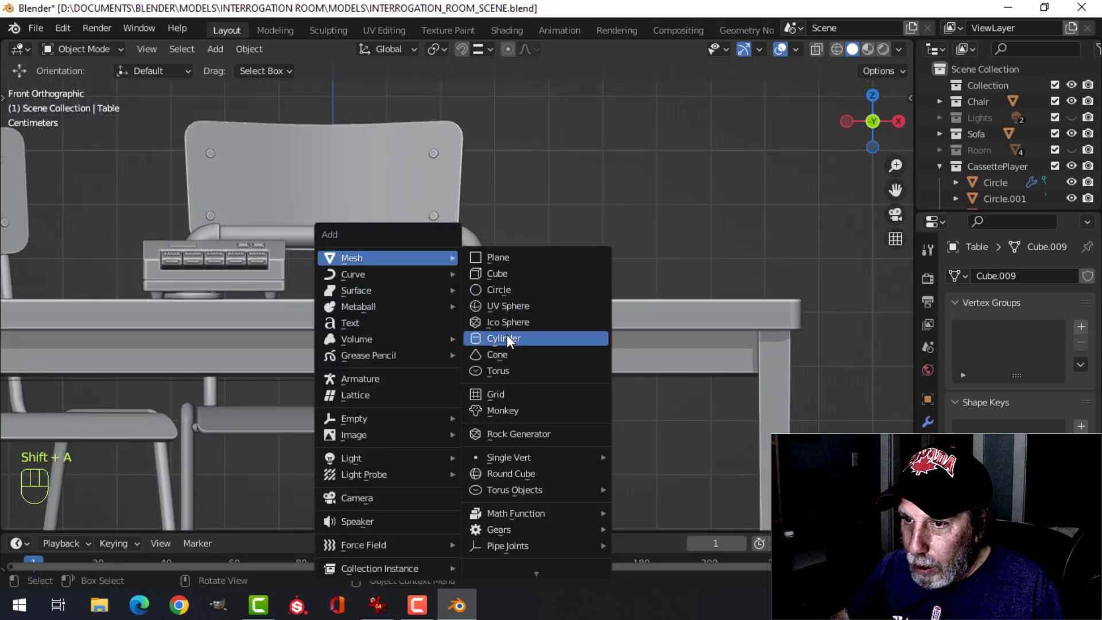
pyautogui.click(57, 517)
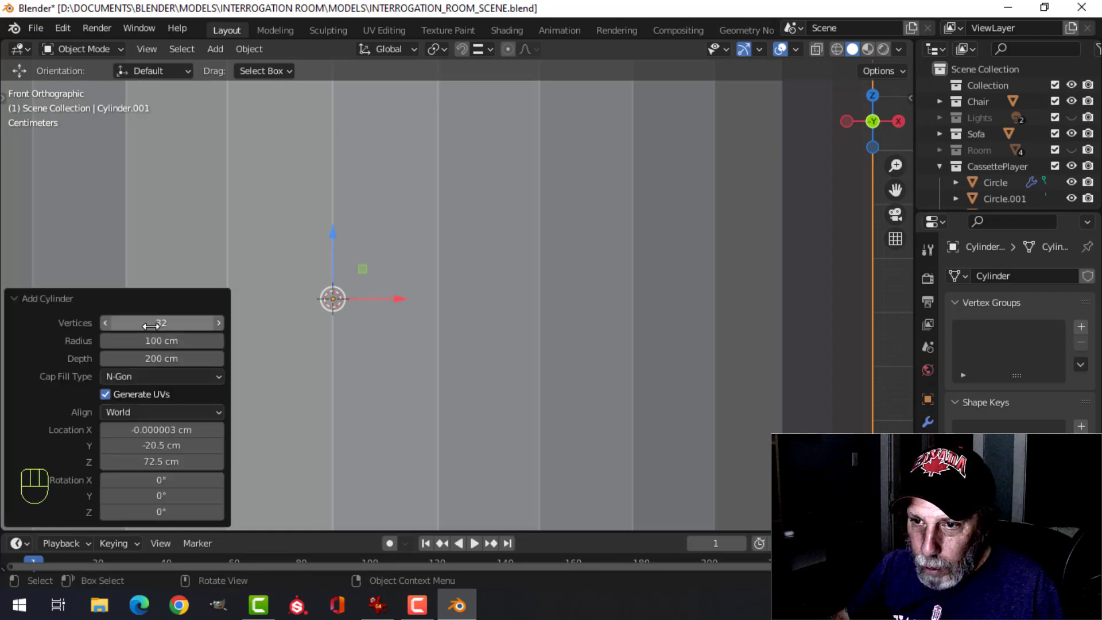
pyautogui.press('Return')
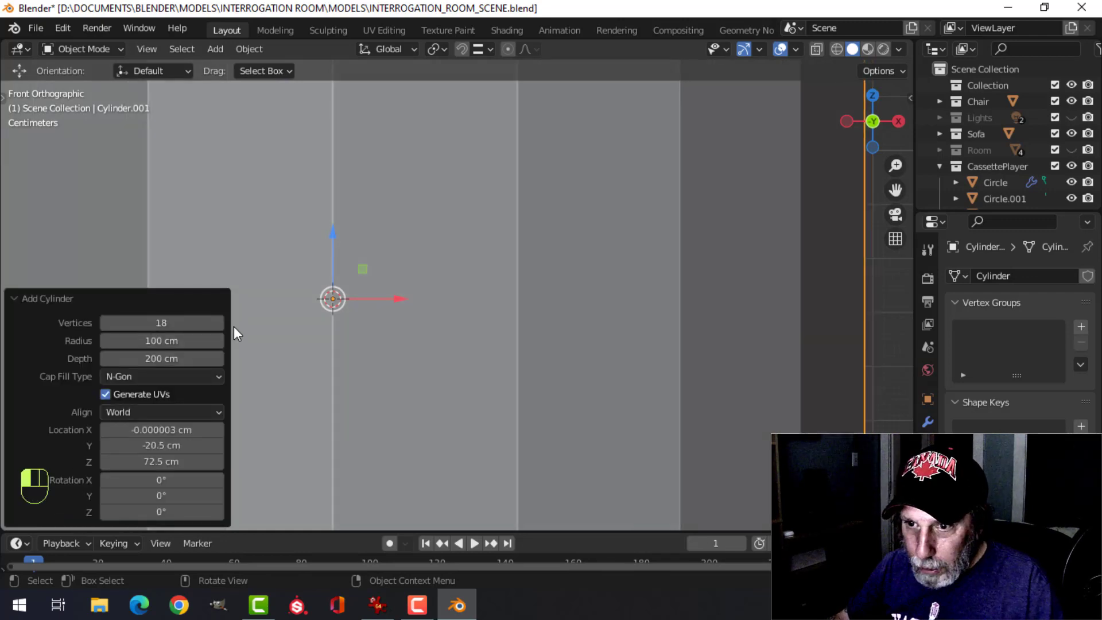
# - Scale the cylinder's mesh down in Edit Mode by about 0.105 and again by about 0.663 to roughly cup size
pyautogui.scroll(-3, 280, 324)
pyautogui.moveTo(477, 274); pyautogui.dragTo(621, 267, button='middle')
pyautogui.press('Tab')
pyautogui.press('s')
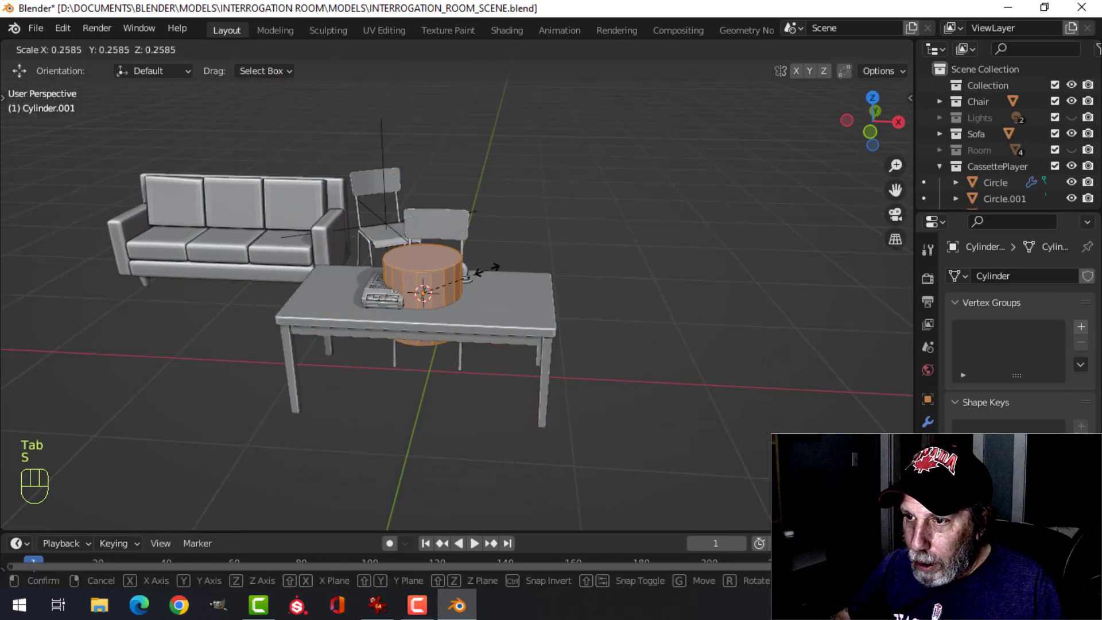
pyautogui.click(442, 282)
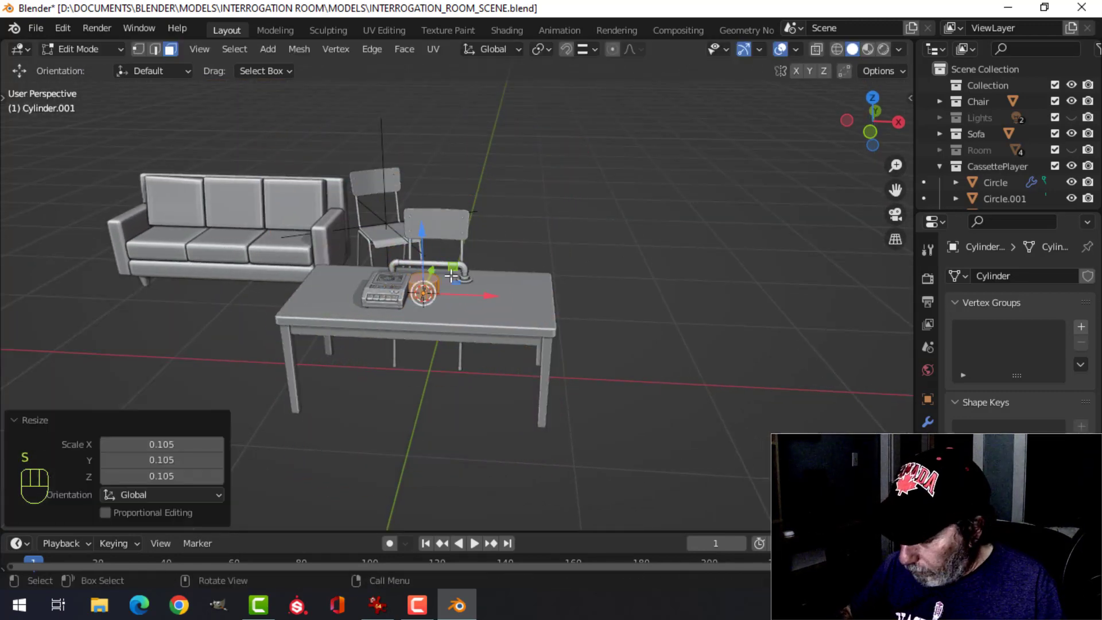
pyautogui.press('KP_Decimal')
pyautogui.scroll(-3, 455, 291)
pyautogui.press('s')
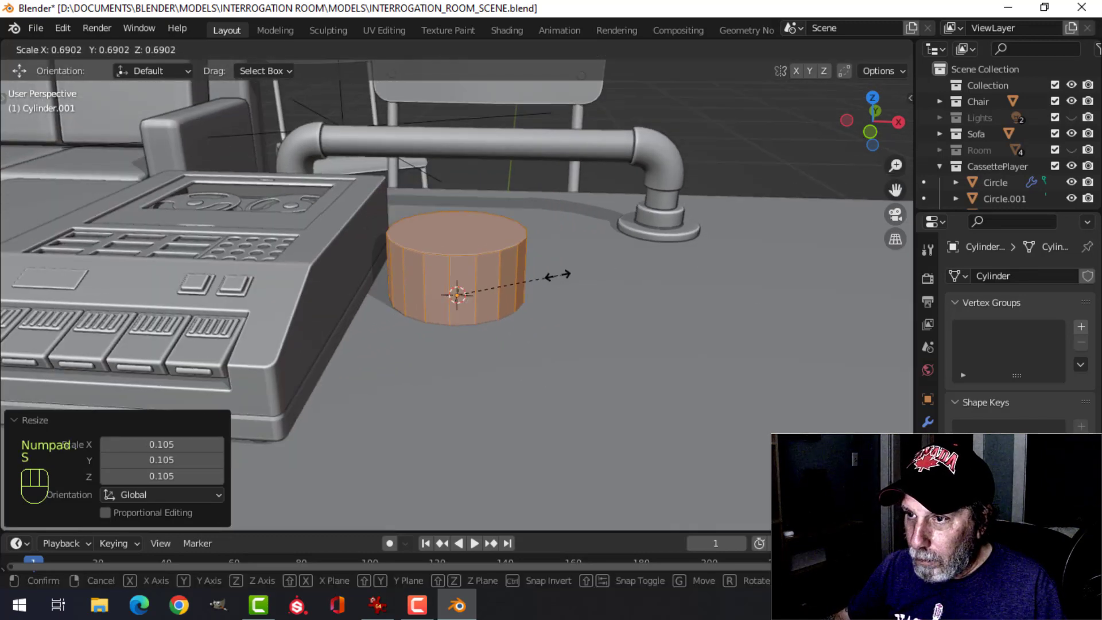
pyautogui.click(554, 276)
# - Move the cylinder about 10.1 cm along X and 6.6 cm up onto the tabletop, and narrow it without changing its height
pyautogui.press('KP_1')
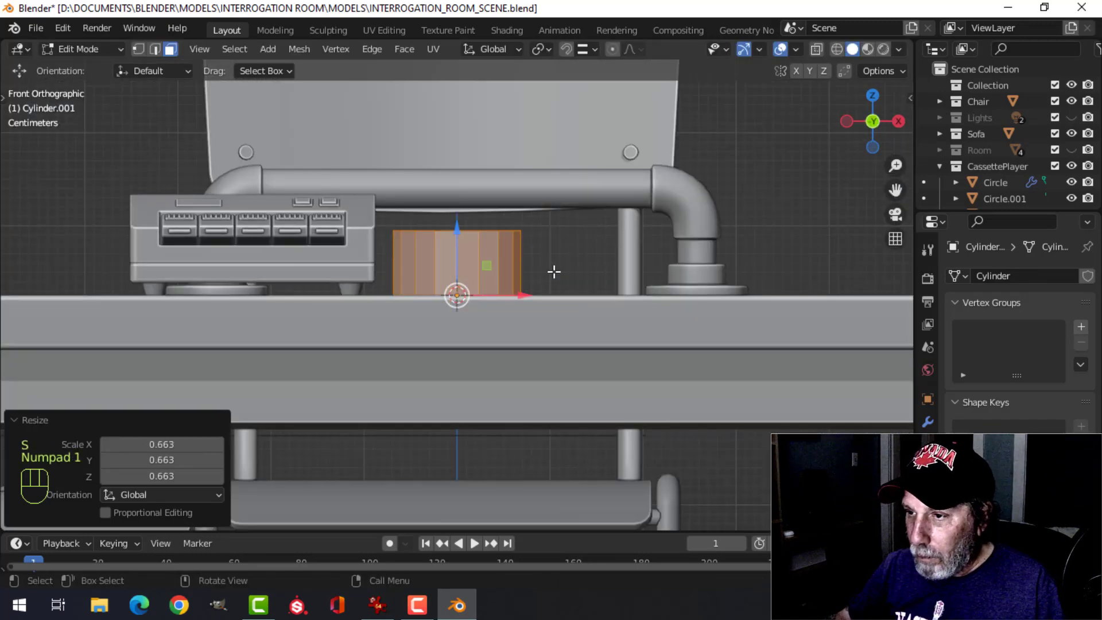
pyautogui.press('g')
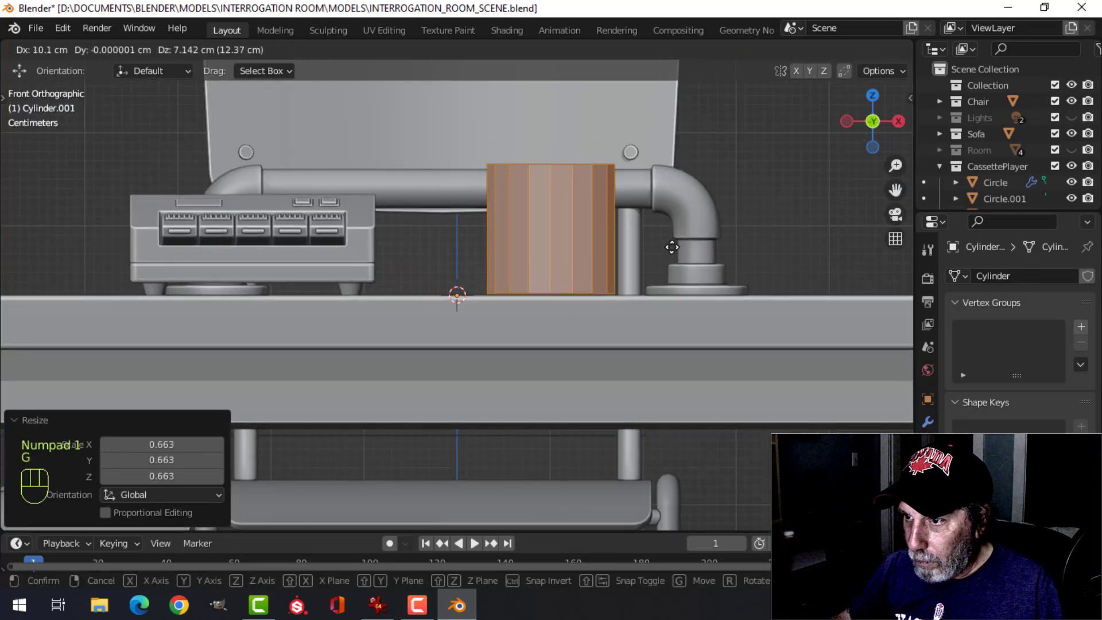
pyautogui.click(672, 252)
pyautogui.moveTo(672, 252); pyautogui.dragTo(667, 286, button='middle')
pyautogui.press('s')
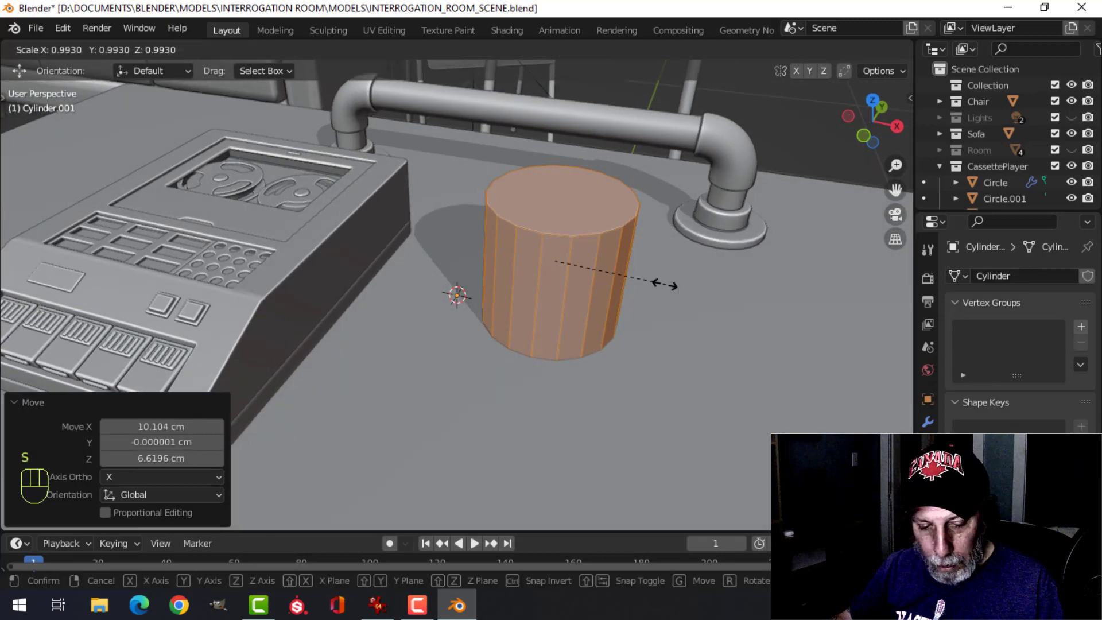
pyautogui.hotkey('shift', 'z')
pyautogui.click(647, 282)
# - Scale the cylinder's top face up by about 1.41 to taper the sides and raise it about 2.15 cm
pyautogui.hotkey('alt', 'a')
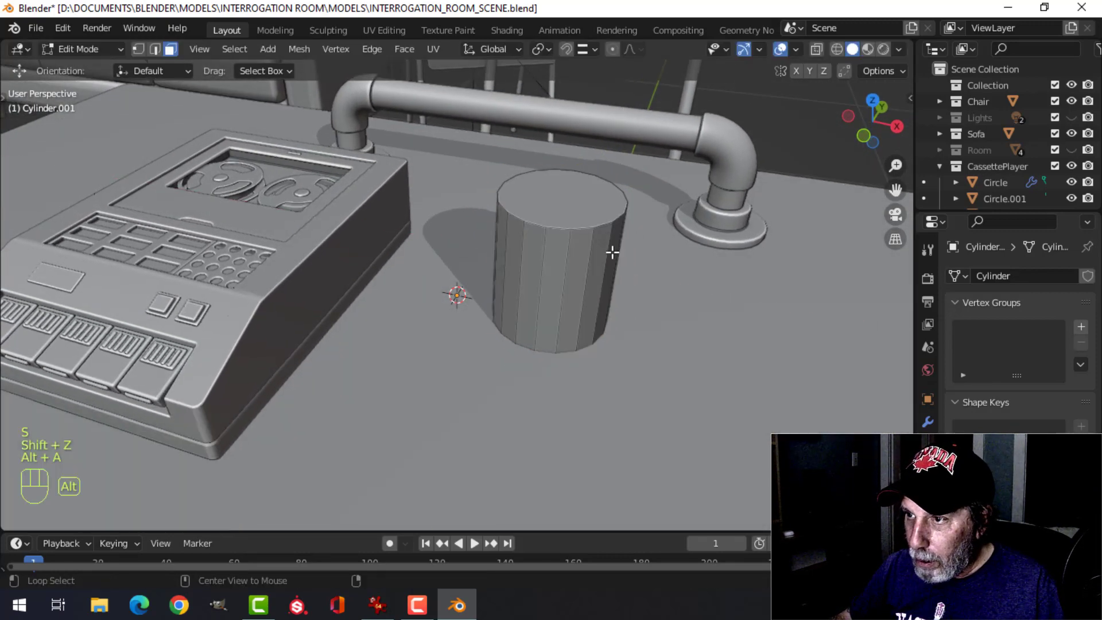
pyautogui.click(581, 209)
pyautogui.moveTo(581, 208); pyautogui.dragTo(643, 247, button='middle')
pyautogui.press('s')
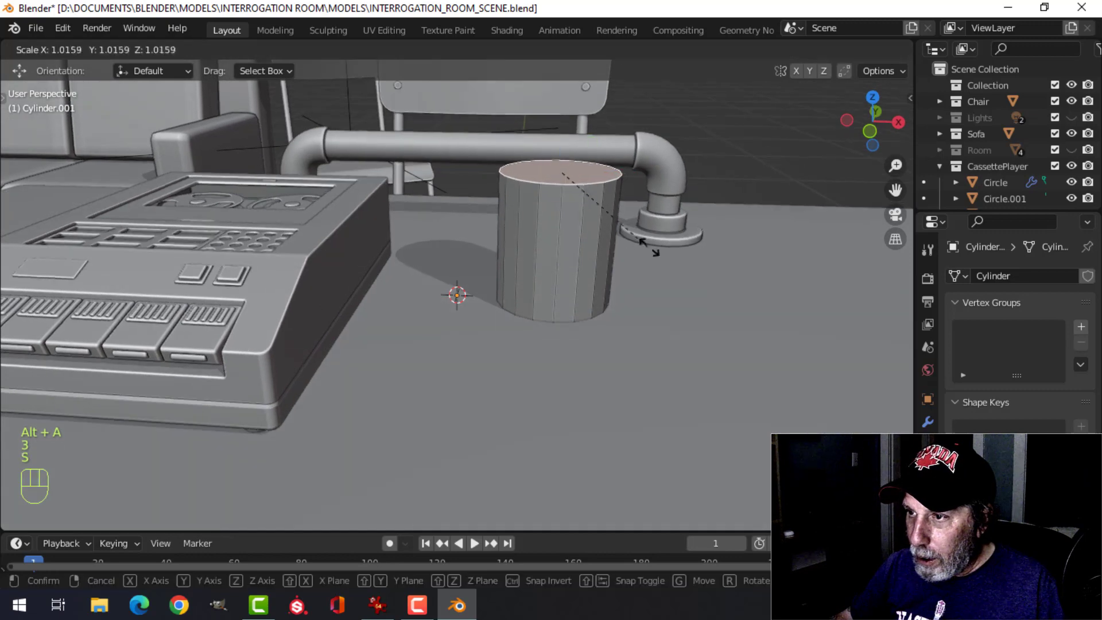
pyautogui.click(699, 253)
pyautogui.scroll(-3, 574, 283)
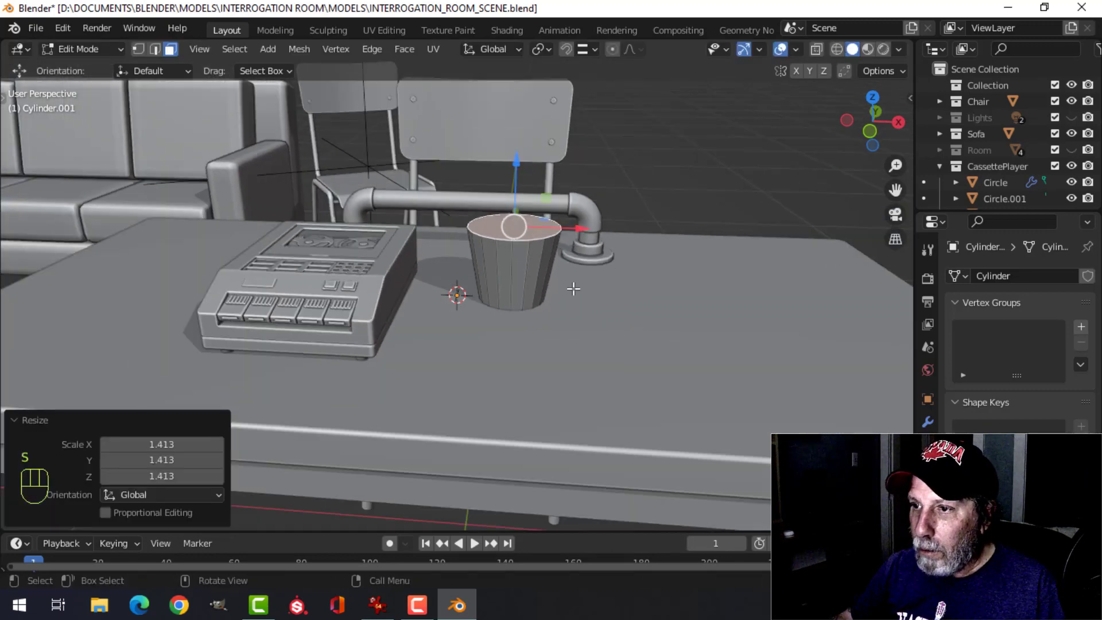
pyautogui.moveTo(574, 283); pyautogui.dragTo(555, 264, button='middle')
pyautogui.moveTo(518, 175); pyautogui.dragTo(517, 161)
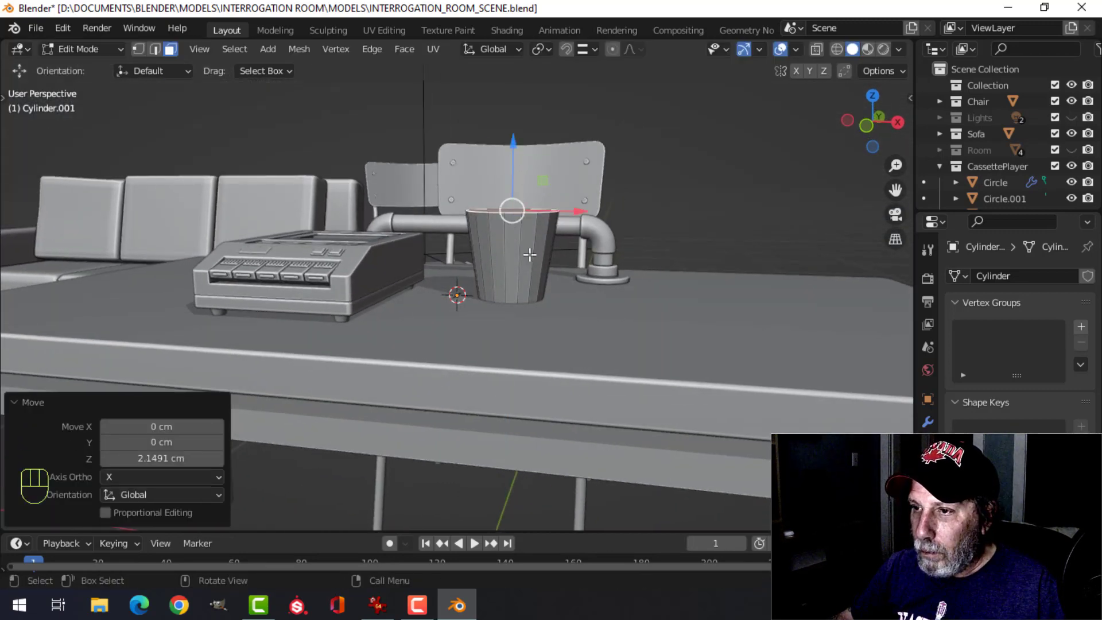
# - Delete the top face to open the cup, and raise the whole cup mesh slightly above the table
pyautogui.moveTo(529, 251); pyautogui.dragTo(492, 273, button='middle')
pyautogui.press('x')
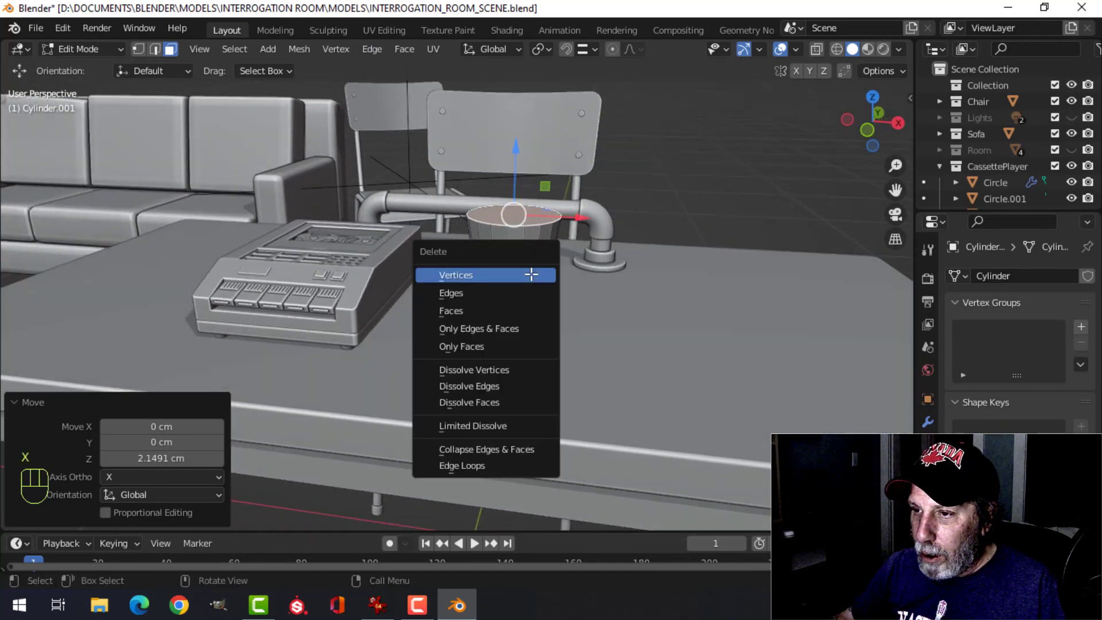
pyautogui.click(491, 312)
pyautogui.scroll(-1, 574, 291)
pyautogui.press('a')
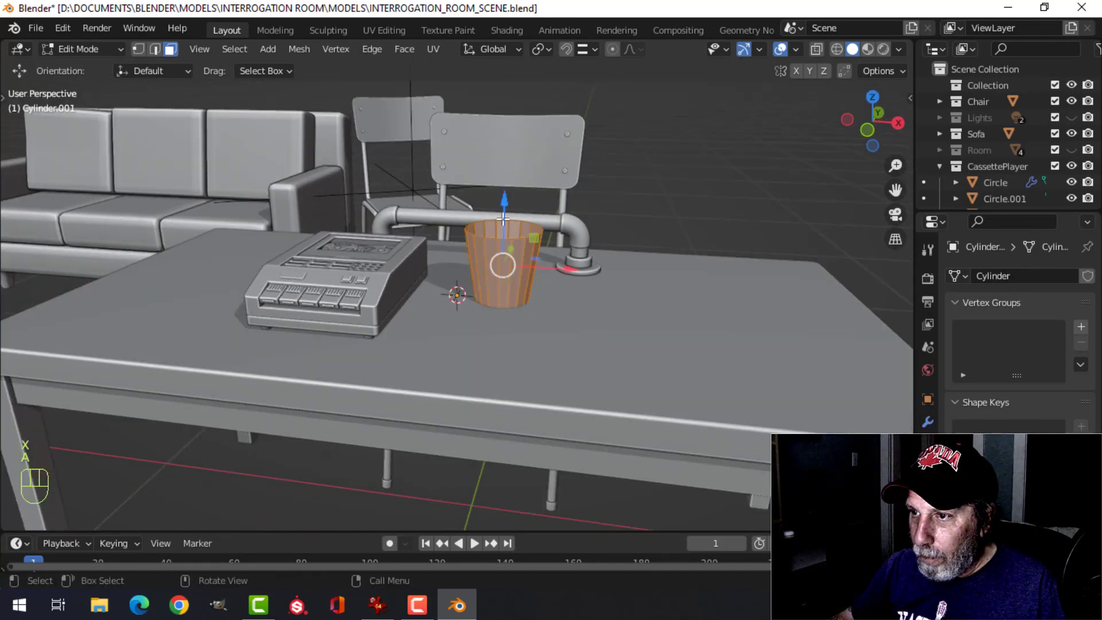
pyautogui.moveTo(504, 215); pyautogui.dragTo(503, 208)
# - Deselect the mesh, return to Object Mode and isolate the cup in local view
pyautogui.moveTo(532, 285); pyautogui.dragTo(529, 239, button='middle')
pyautogui.scroll(3, 529, 273)
pyautogui.scroll(2, 499, 278)
pyautogui.hotkey('alt', 'a')
pyautogui.scroll(-1, 589, 308)
pyautogui.press('Tab')
pyautogui.press('/')
pyautogui.scroll(-2, 514, 290)
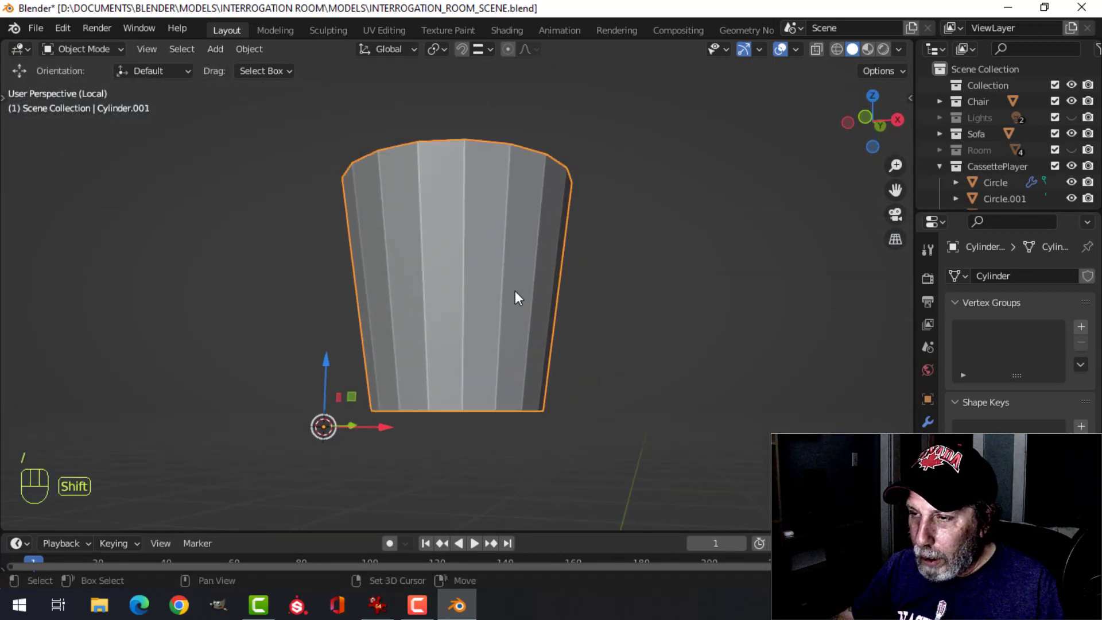
pyautogui.moveTo(515, 291); pyautogui.dragTo(528, 324, button='middle')
pyautogui.scroll(2, 518, 333)
# - Add a horizontal edge loop around the cup near its top edge, with a slide factor of about -0.656
pyautogui.press('Tab')
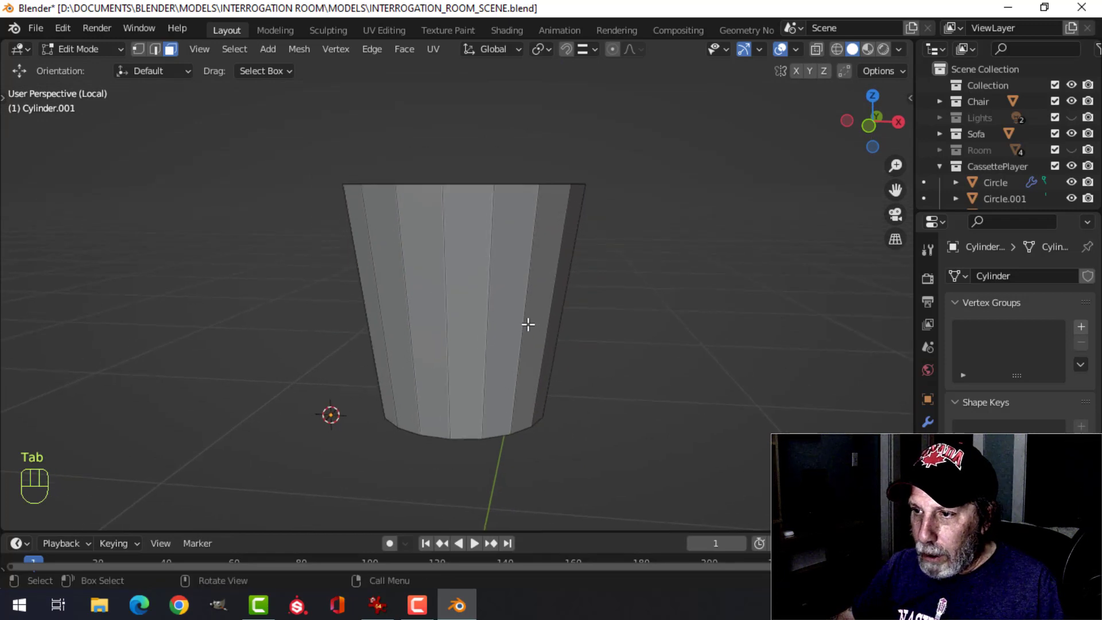
pyautogui.hotkey('ctrl', 'r')
pyautogui.click(524, 318)
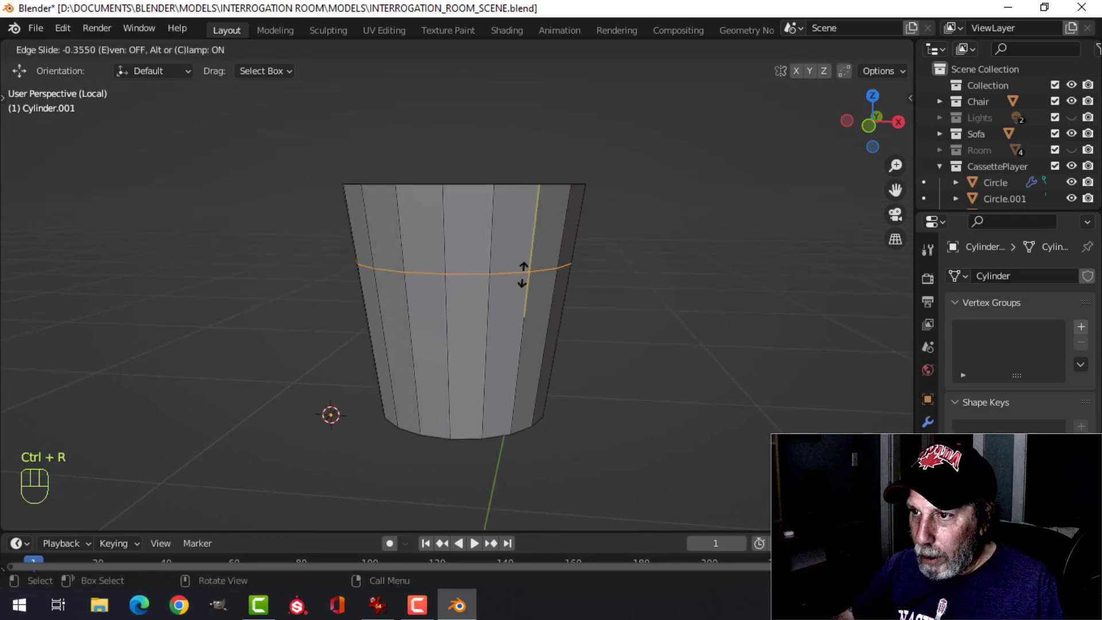
pyautogui.click(521, 237)
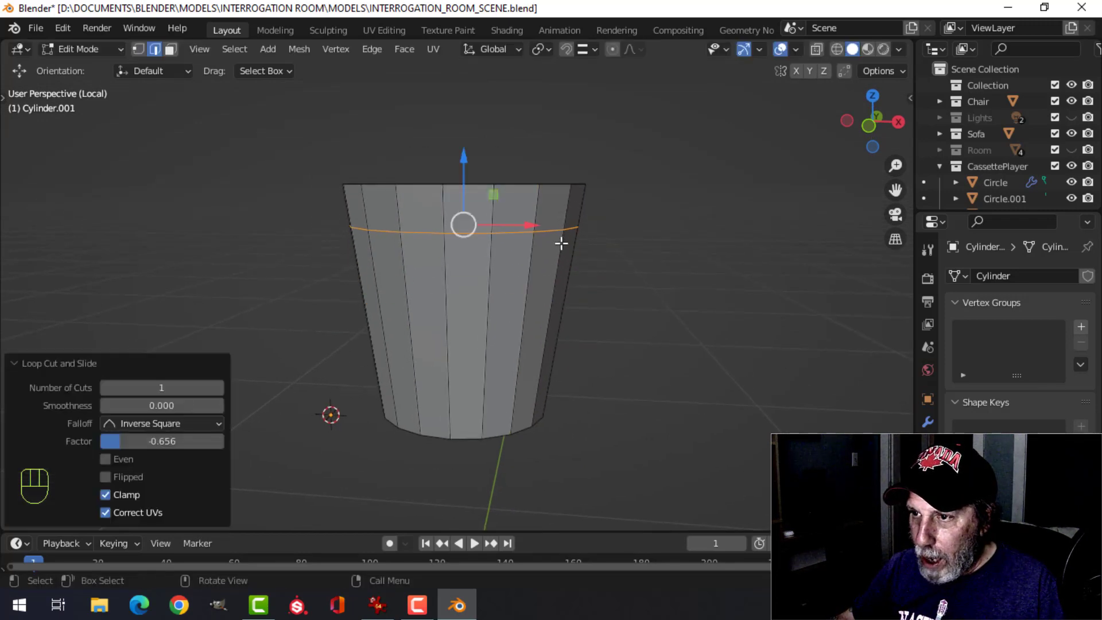
# - Extrude the whole cup mesh in place and shrink it inward by about 0.29 cm to give the walls thickness
pyautogui.moveTo(560, 241); pyautogui.dragTo(603, 331, button='middle')
pyautogui.press('a')
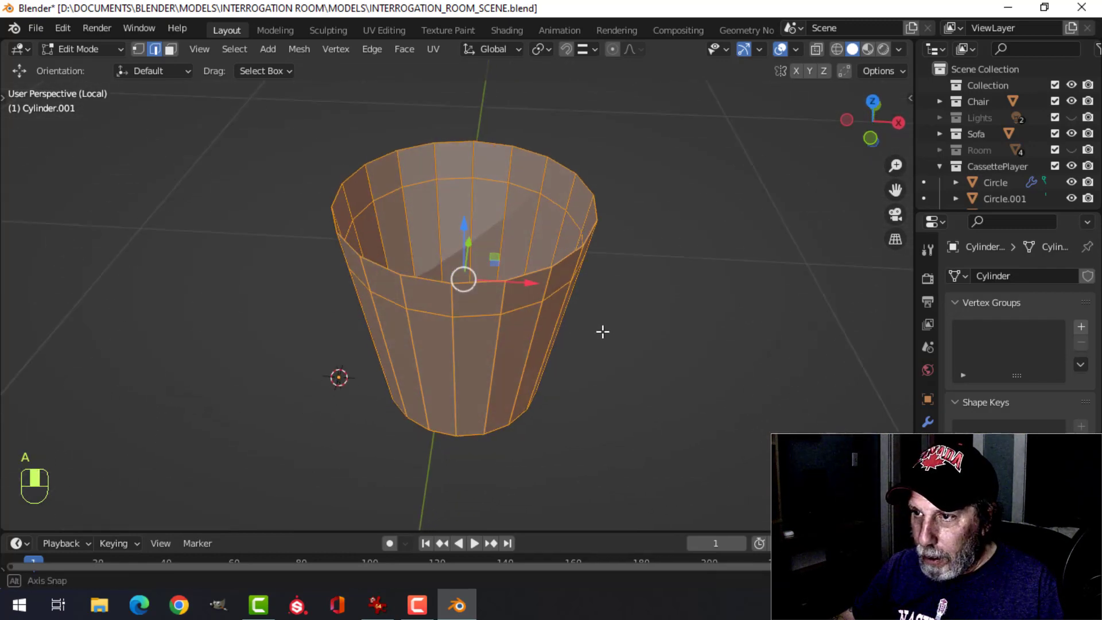
pyautogui.press('e')
pyautogui.rightClick(623, 332)
pyautogui.hotkey('alt', 's')
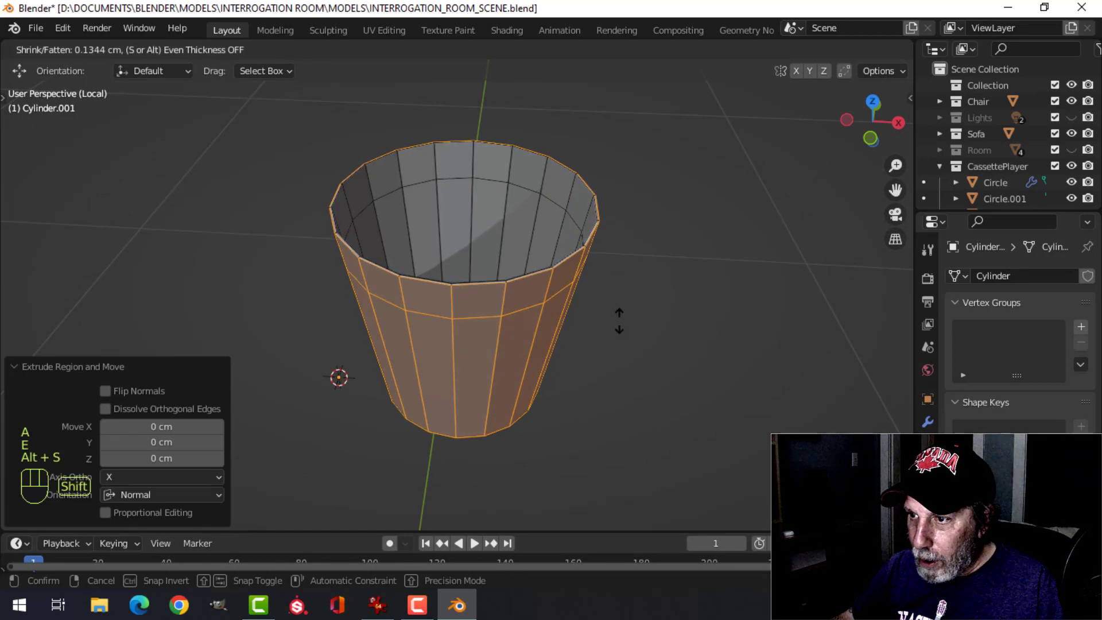
pyautogui.click(631, 354)
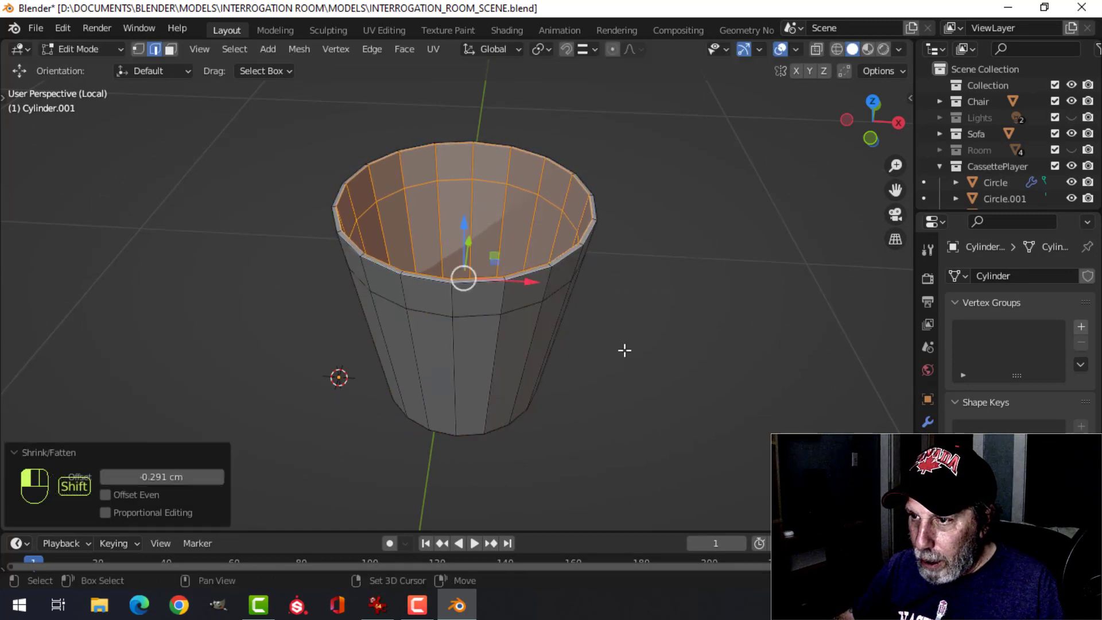
# - Extrude the outer band of faces at the top and fatten it slightly outward to form a raised rim
pyautogui.hotkey('alt', 'a')
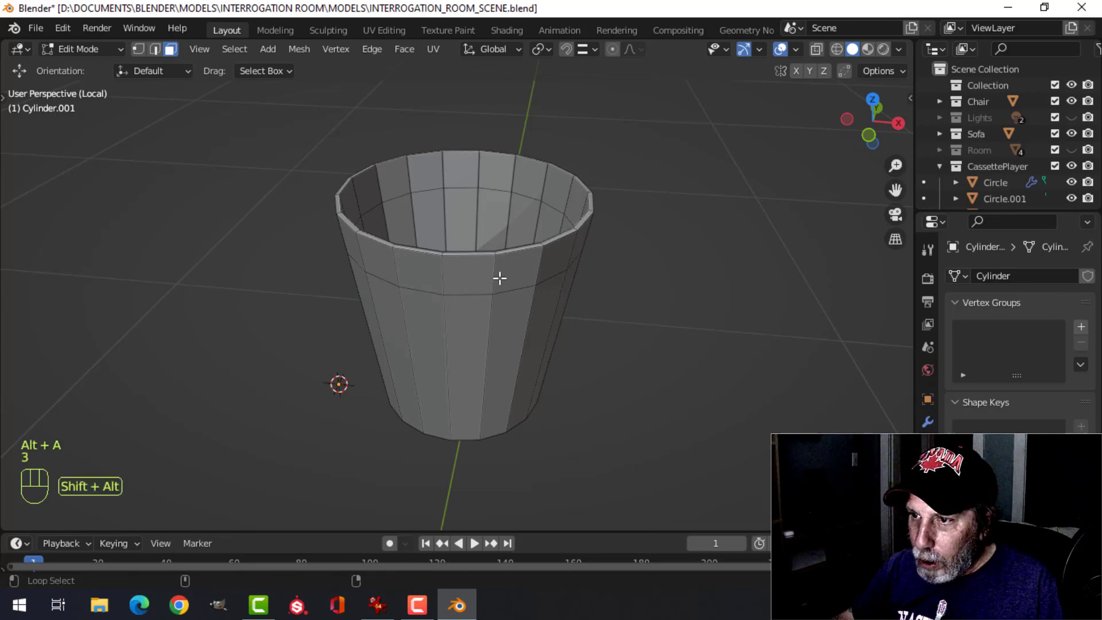
pyautogui.keyDown('alt'); pyautogui.keyDown('shift'); pyautogui.click(489, 279); pyautogui.keyUp('shift'); pyautogui.keyUp('alt')
pyautogui.moveTo(543, 263); pyautogui.dragTo(609, 298, button='middle')
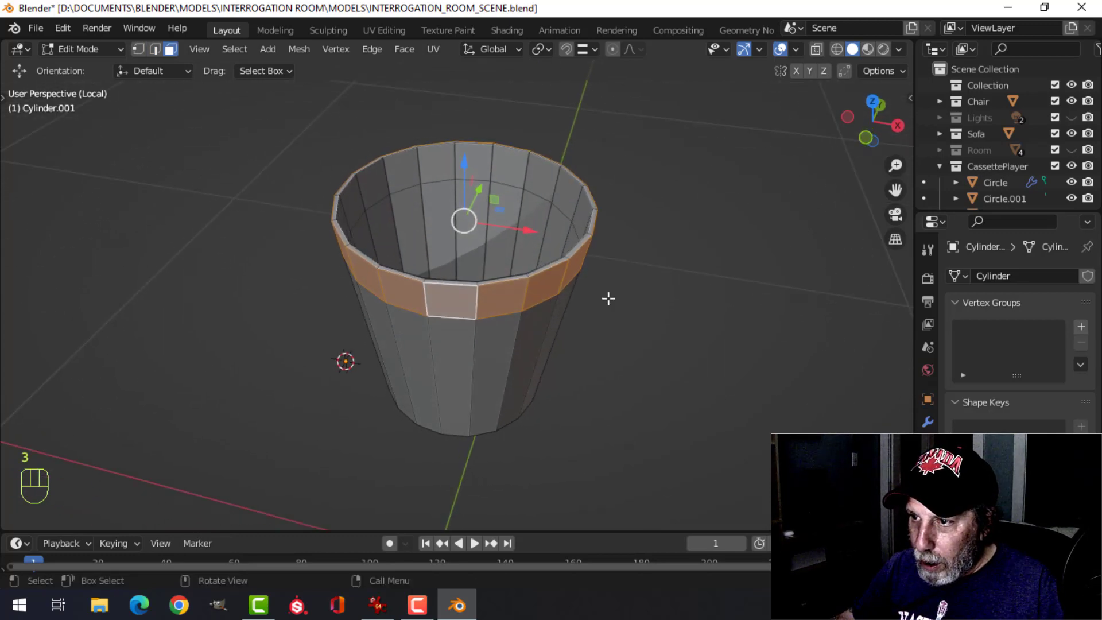
pyautogui.press('e')
pyautogui.rightClick(637, 299)
pyautogui.hotkey('alt', 's')
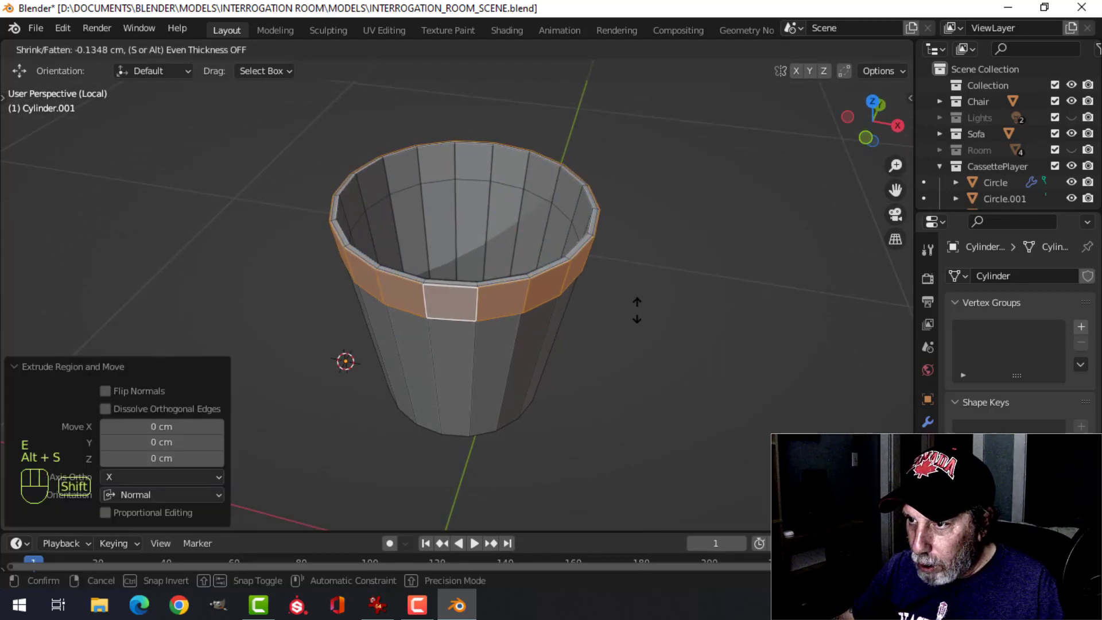
pyautogui.click(643, 329)
# - Add a level 1 subdivision surface to the cup and shade it smooth
pyautogui.moveTo(611, 329); pyautogui.dragTo(547, 281, button='middle')
pyautogui.press('Tab')
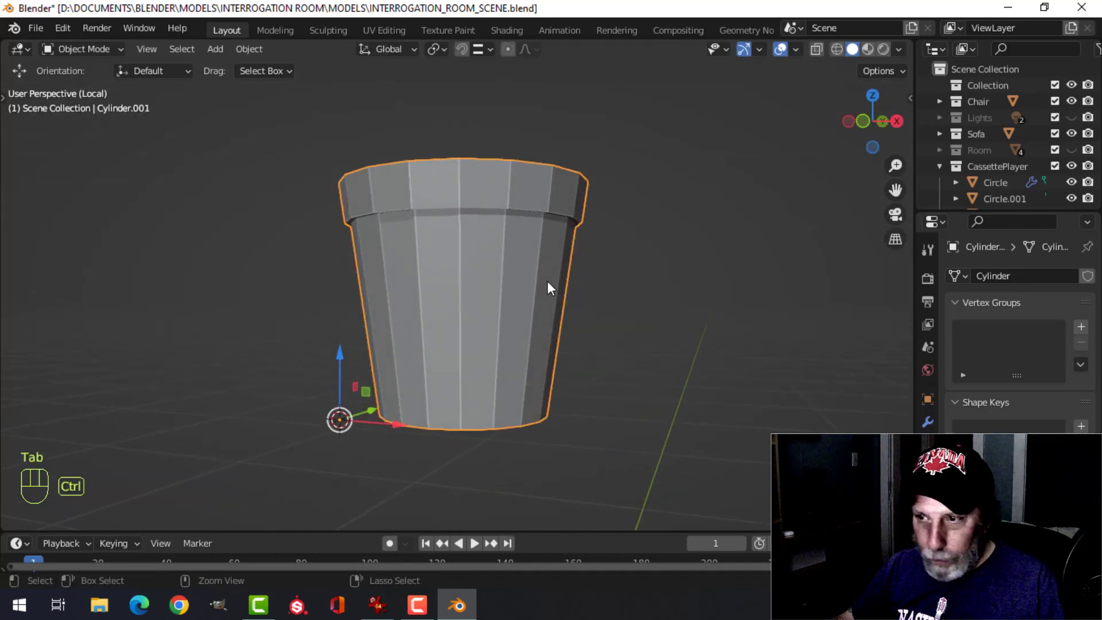
pyautogui.hotkey('ctrl', '1')
pyautogui.rightClick(497, 232)
pyautogui.click(497, 232)
# - Add a supporting edge loop around the outer wall close to the cup's base
pyautogui.press('Tab')
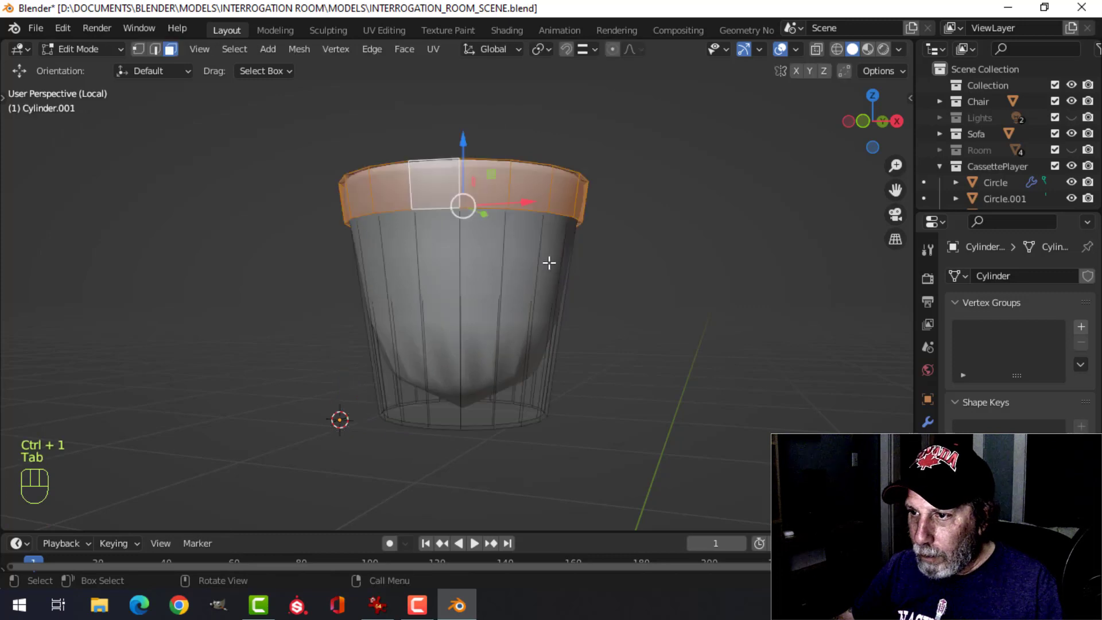
pyautogui.hotkey('ctrl', 'r')
pyautogui.click(550, 261)
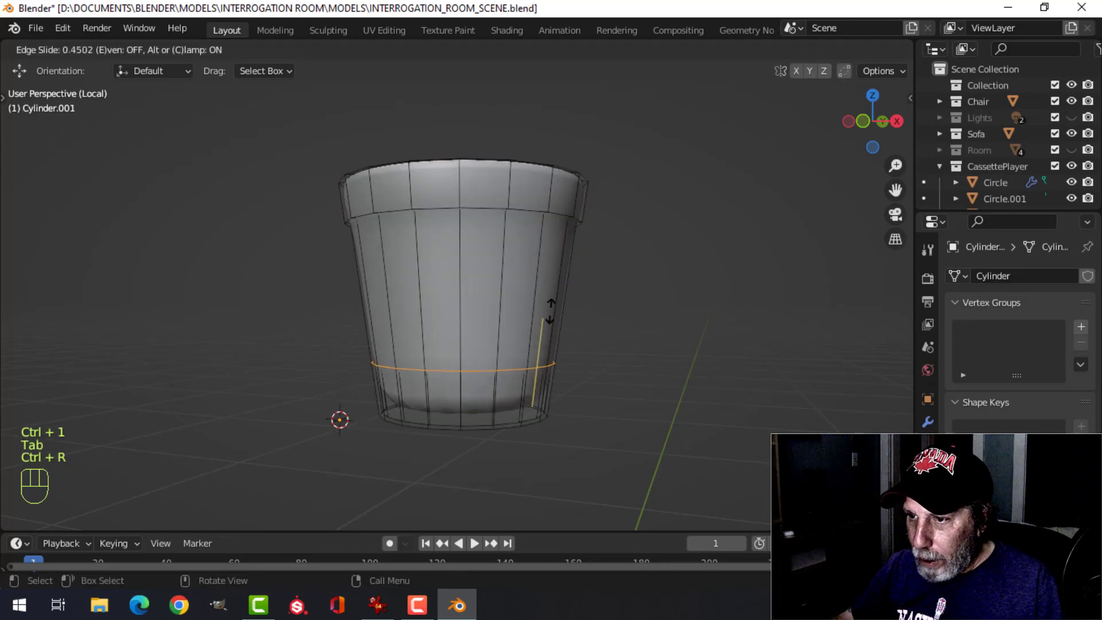
pyautogui.click(558, 356)
# - Inset the cup's outer bottom face by about 0.7 cm to sharpen the base edge
pyautogui.moveTo(560, 360); pyautogui.dragTo(561, 275, button='middle')
pyautogui.press('3')
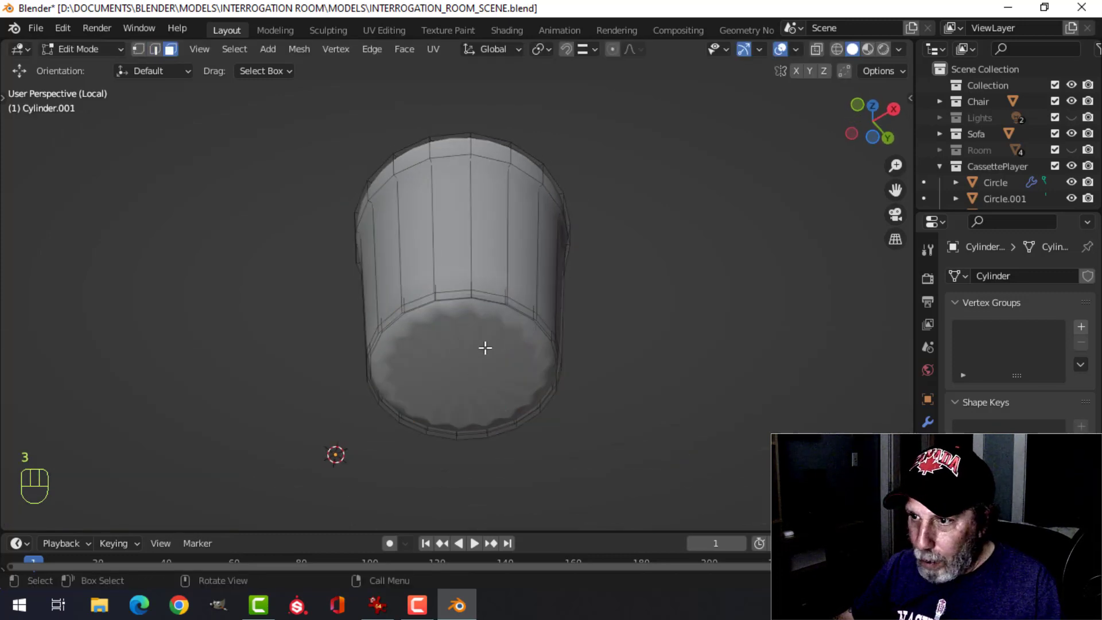
pyautogui.click(485, 347)
pyautogui.press('i')
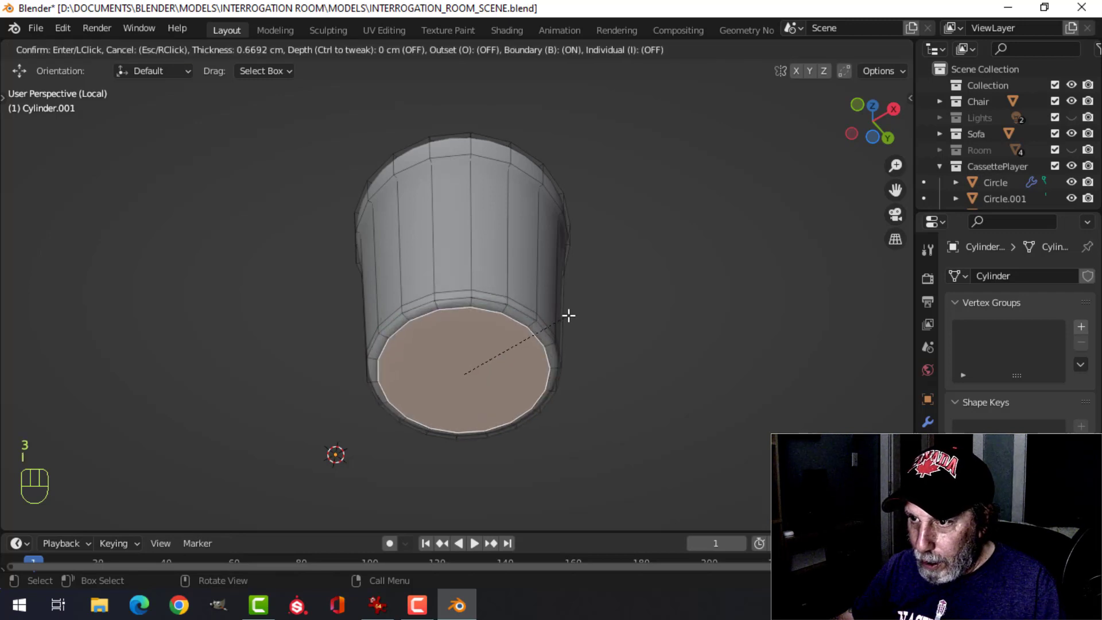
pyautogui.click(565, 316)
pyautogui.press('Tab')
# - Add a supporting edge loop around the cup's outer wall just below the rim, with a slide factor of about -0.94
pyautogui.moveTo(489, 293); pyautogui.dragTo(529, 345, button='middle')
pyautogui.scroll(4, 529, 322)
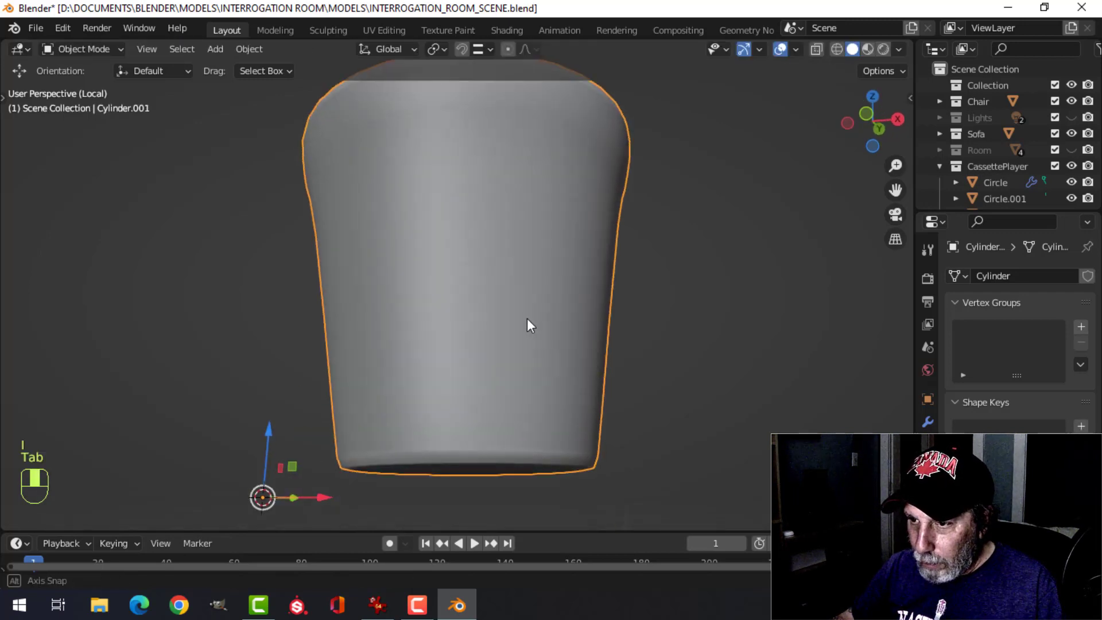
pyautogui.hotkey('alt', 'a')
pyautogui.scroll(-4, 517, 273)
pyautogui.moveTo(518, 273); pyautogui.dragTo(509, 363, button='middle')
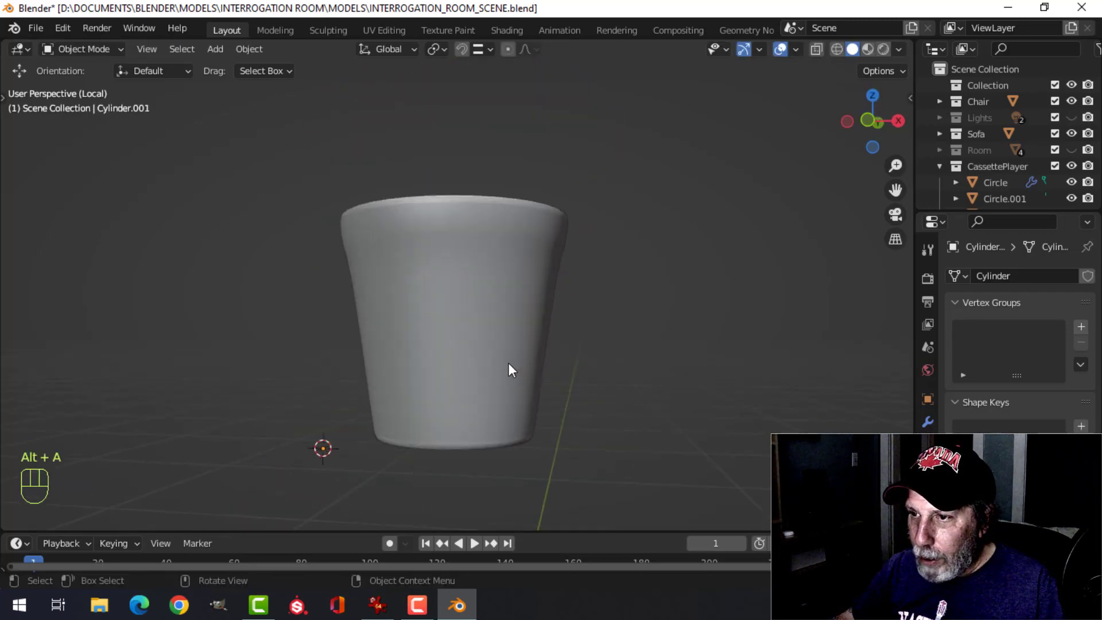
pyautogui.press('Tab')
pyautogui.hotkey('ctrl', 'r')
pyautogui.click(497, 327)
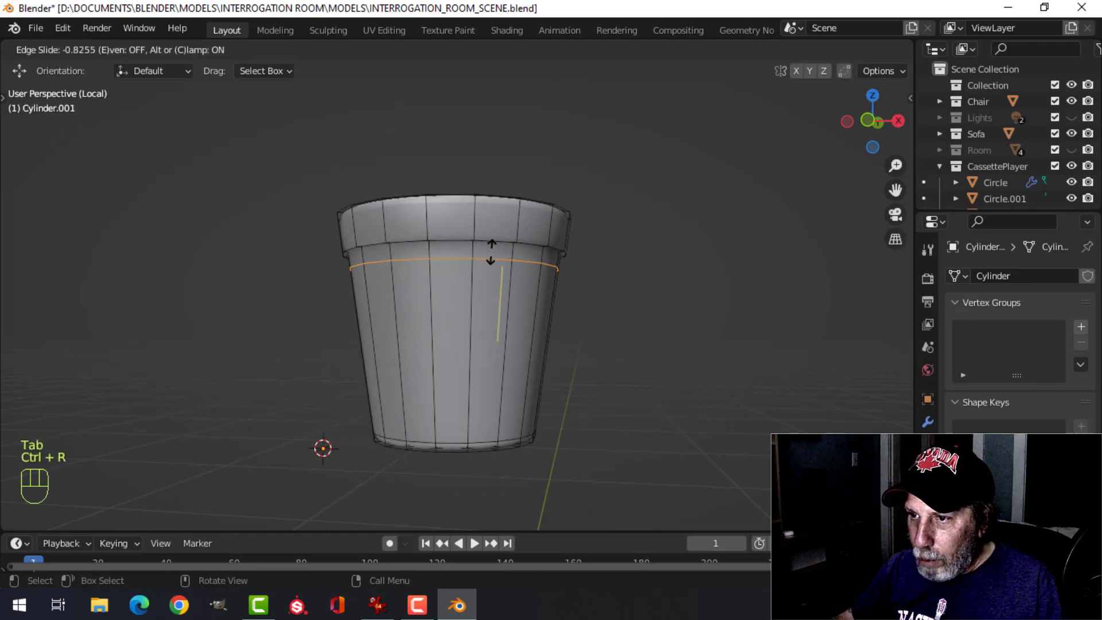
pyautogui.click(493, 241)
pyautogui.scroll(3, 452, 258)
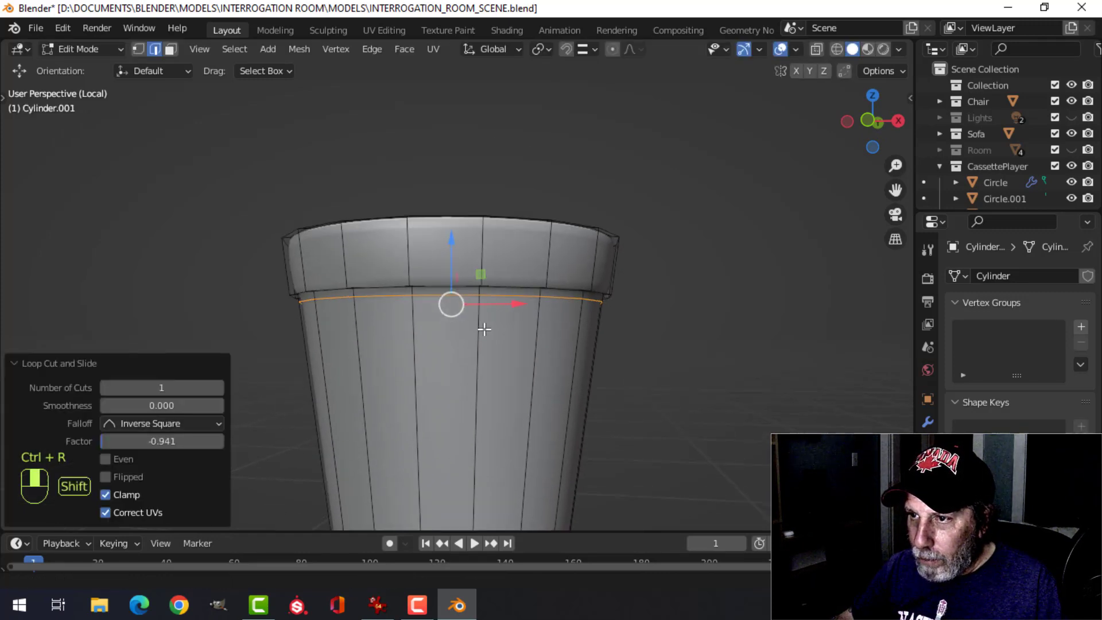
# - Add two edge loops around the rim's outer face, one near its upper edge and one near its lower edge
pyautogui.hotkey('ctrl', 'r')
pyautogui.click(459, 286)
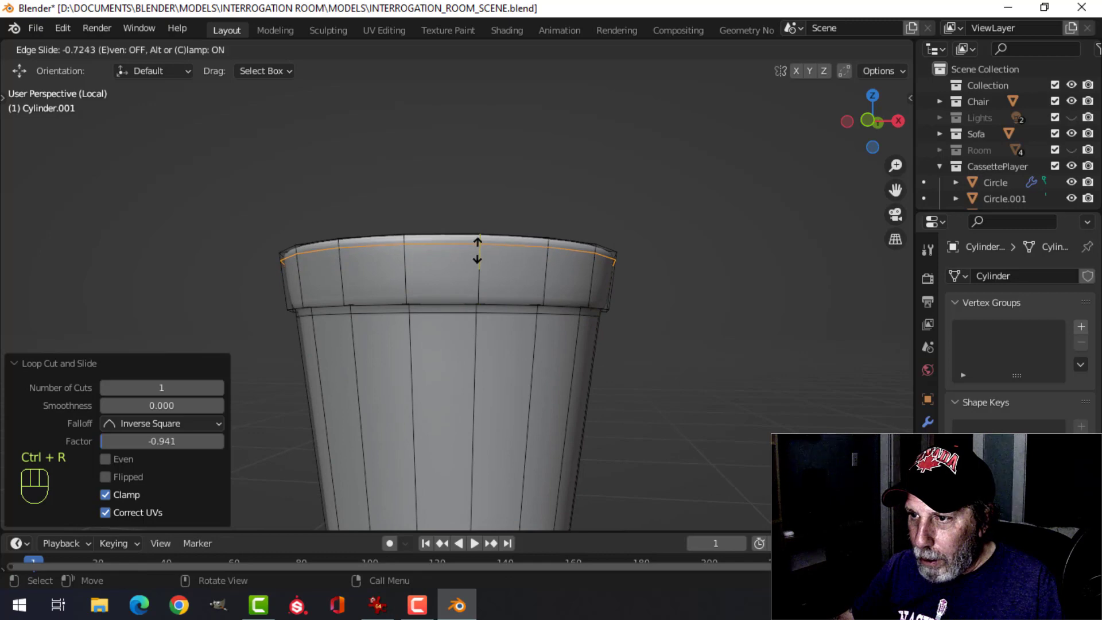
pyautogui.click(476, 251)
pyautogui.hotkey('ctrl', 'r')
pyautogui.click(477, 276)
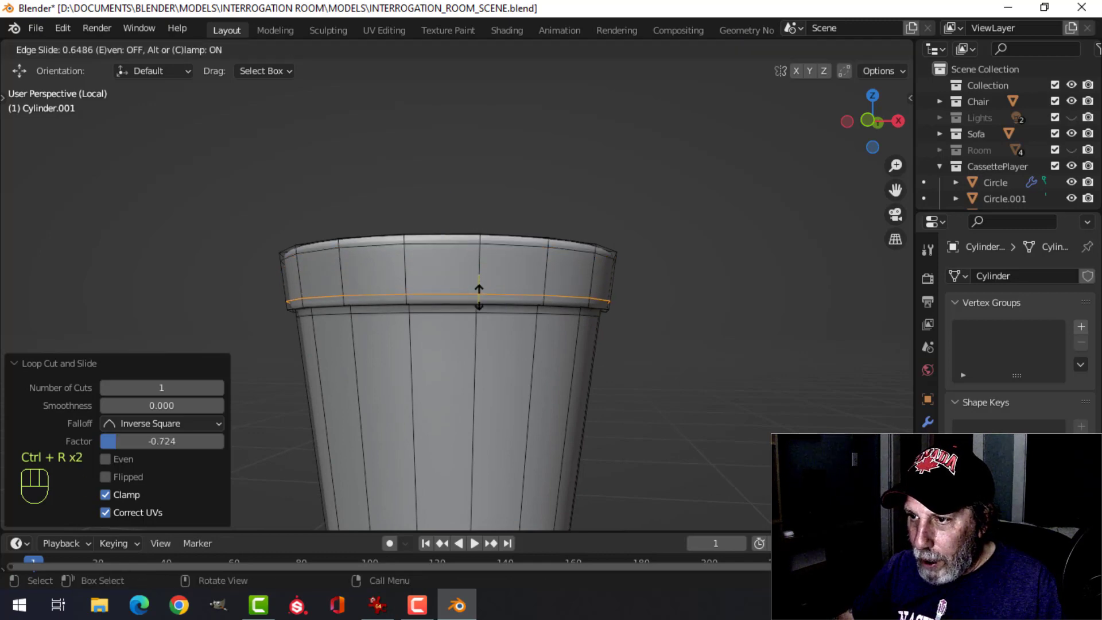
pyautogui.click(478, 296)
pyautogui.moveTo(479, 296); pyautogui.dragTo(476, 345, button='middle')
pyautogui.hotkey('ctrl', 'r')
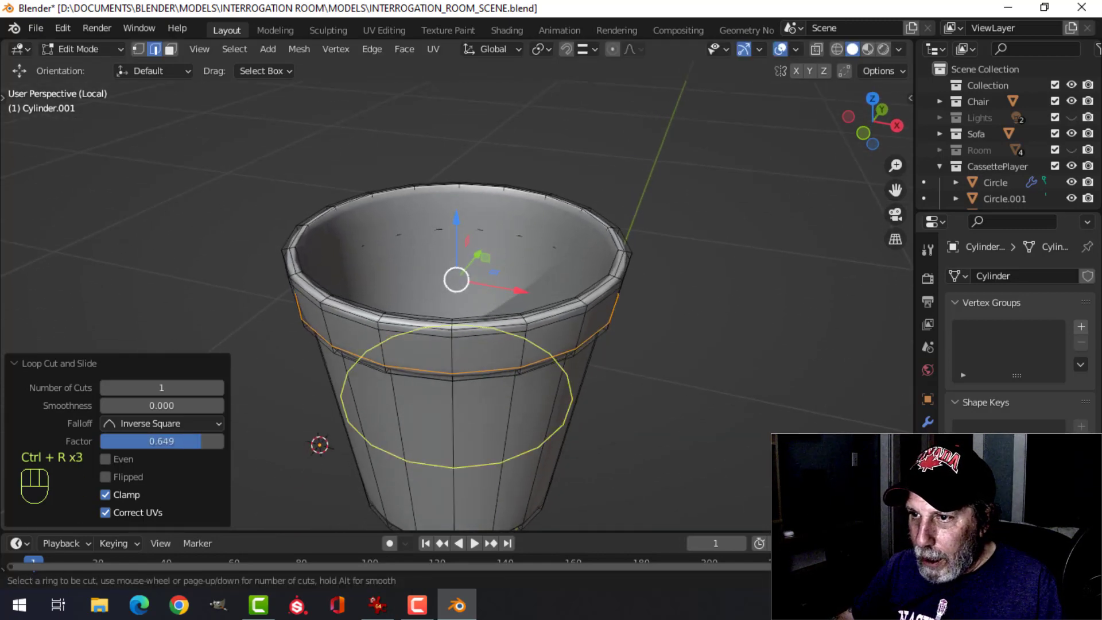
pyautogui.click(439, 204)
pyautogui.press('Escape')
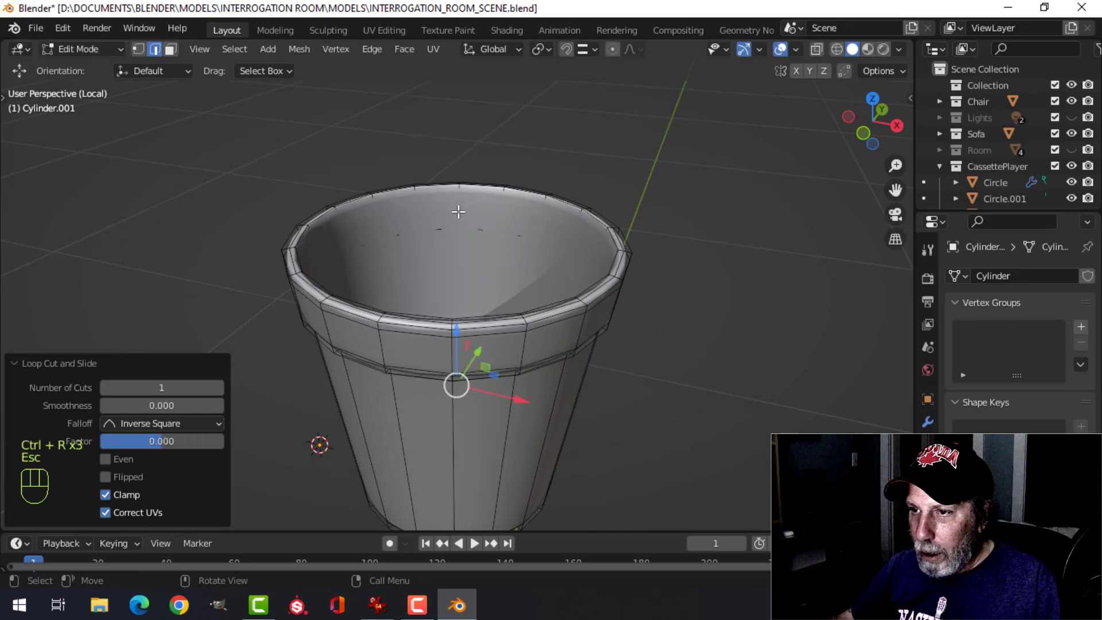
pyautogui.hotkey('ctrl', 'z')
# - Add a supporting edge loop around the inside of the cup close to the rim's upper edge
pyautogui.hotkey('ctrl', 'r')
pyautogui.click(450, 215)
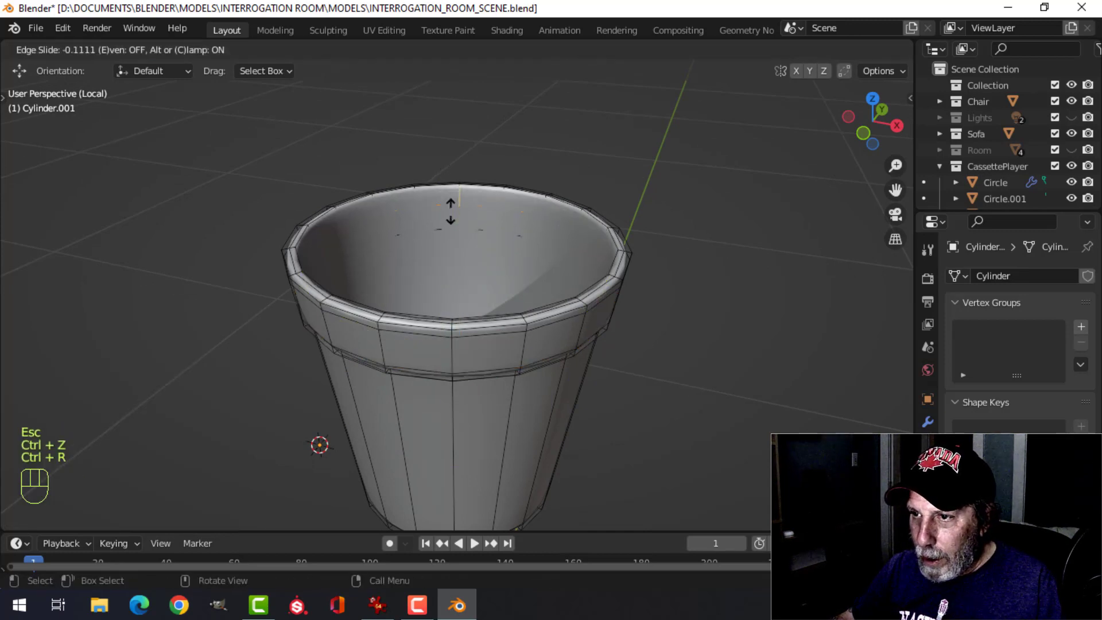
pyautogui.click(451, 202)
pyautogui.press('Tab')
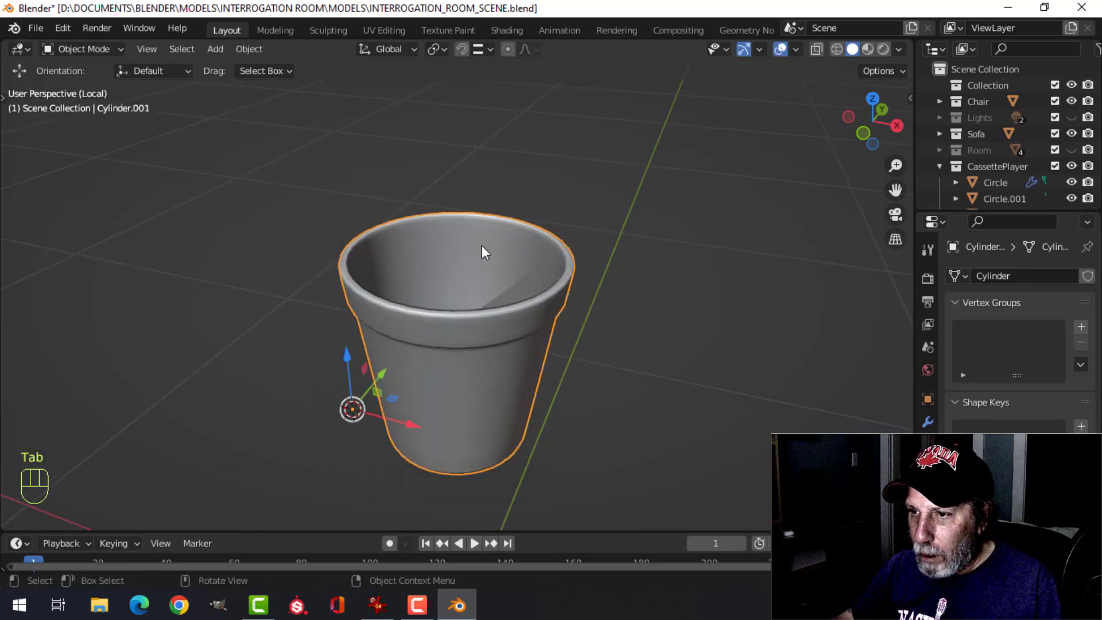
# - Inset the face at the bottom of the cup's interior
pyautogui.moveTo(484, 250); pyautogui.dragTo(480, 405, button='middle')
pyautogui.press('Tab')
pyautogui.press('3')
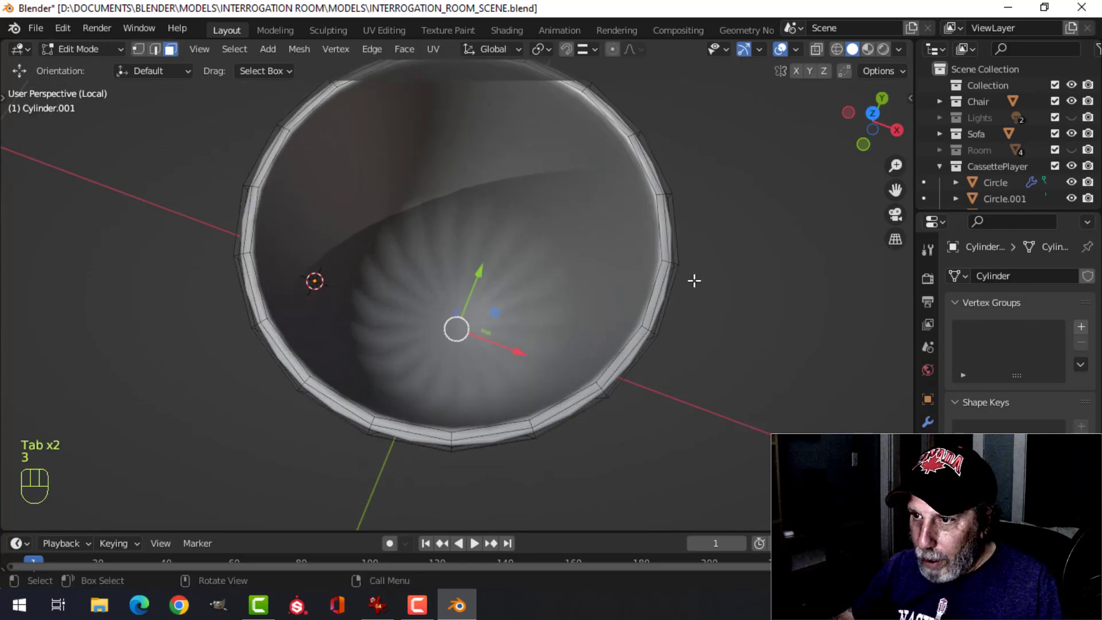
pyautogui.press('i')
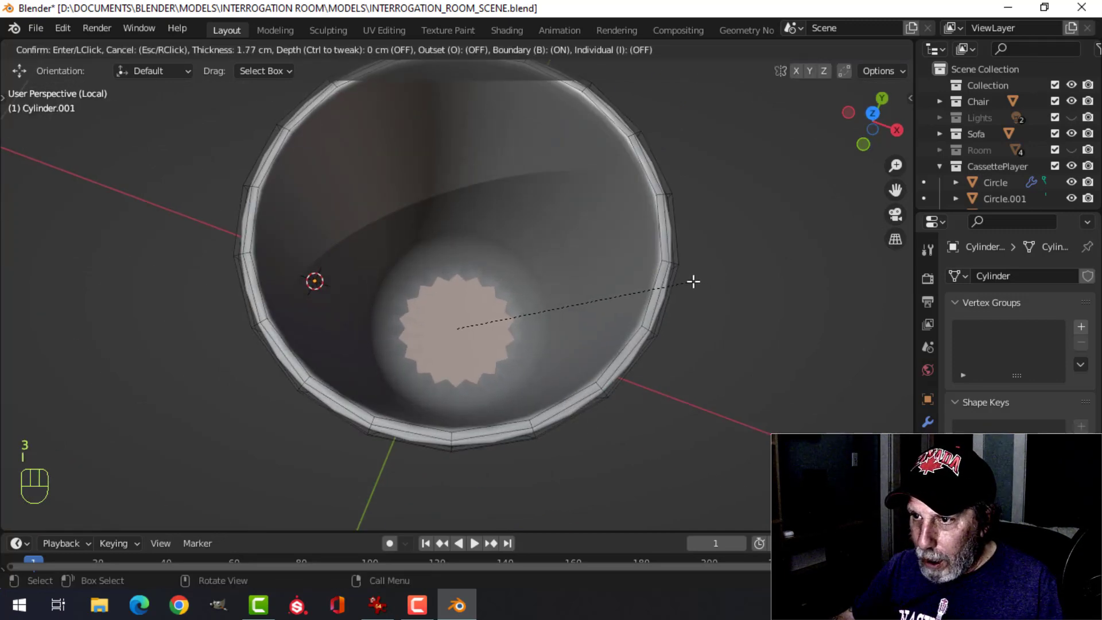
pyautogui.click(606, 307)
pyautogui.press('Tab')
pyautogui.hotkey('alt', 'a')
# - Add a supporting edge loop around the cup's inner wall, slid down toward the interior bottom
pyautogui.moveTo(556, 326); pyautogui.dragTo(511, 280, button='middle')
pyautogui.scroll(2, 509, 333)
pyautogui.moveTo(510, 229); pyautogui.dragTo(508, 262, button='middle')
pyautogui.click(520, 228)
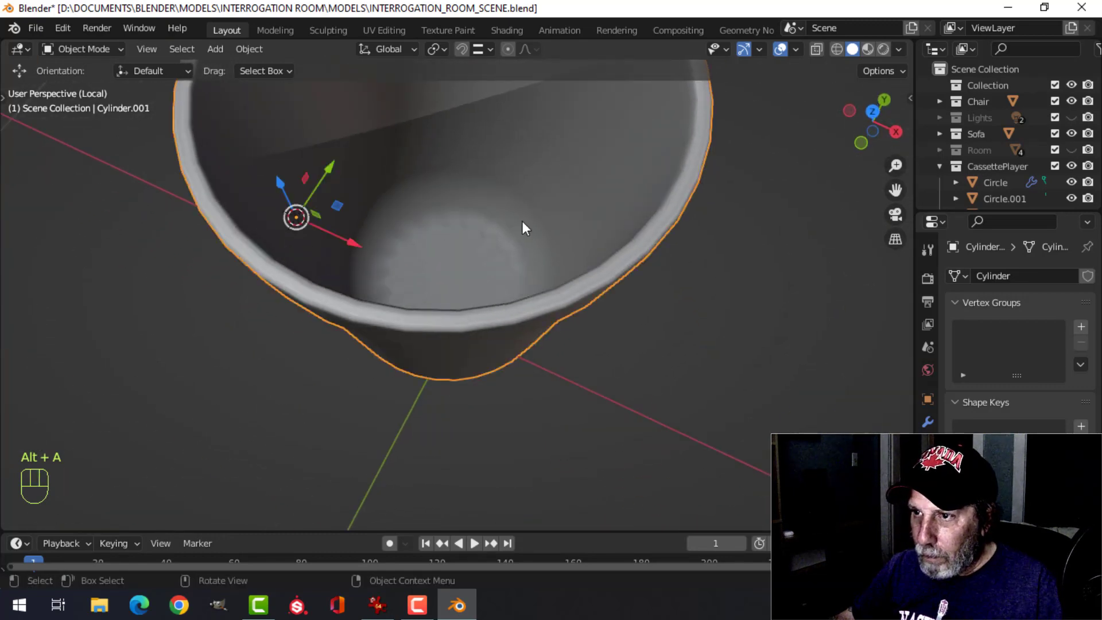
pyautogui.press('Tab')
pyautogui.moveTo(523, 222); pyautogui.dragTo(512, 165, button='middle')
pyautogui.hotkey('ctrl', 'r')
pyautogui.click(511, 167)
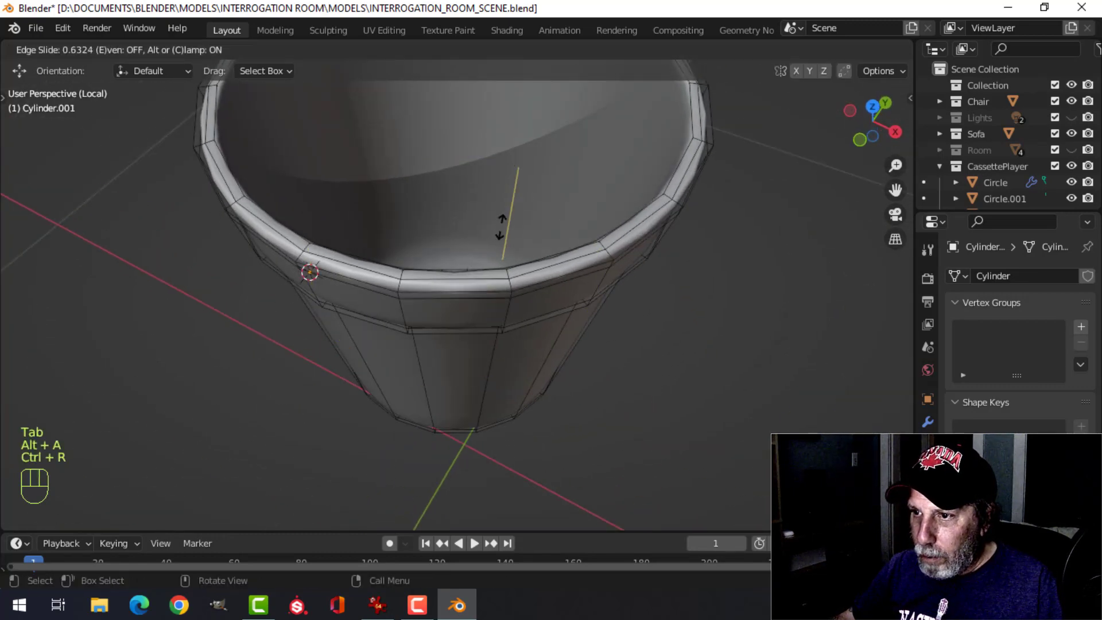
pyautogui.click(499, 248)
pyautogui.moveTo(500, 248); pyautogui.dragTo(554, 235, button='middle')
# - Leave edit mode and local view to show the cup on the table with the rest of the scene
pyautogui.press('Tab')
pyautogui.scroll(-3, 502, 298)
pyautogui.hotkey('alt', 'a')
pyautogui.press('KP_Divide')
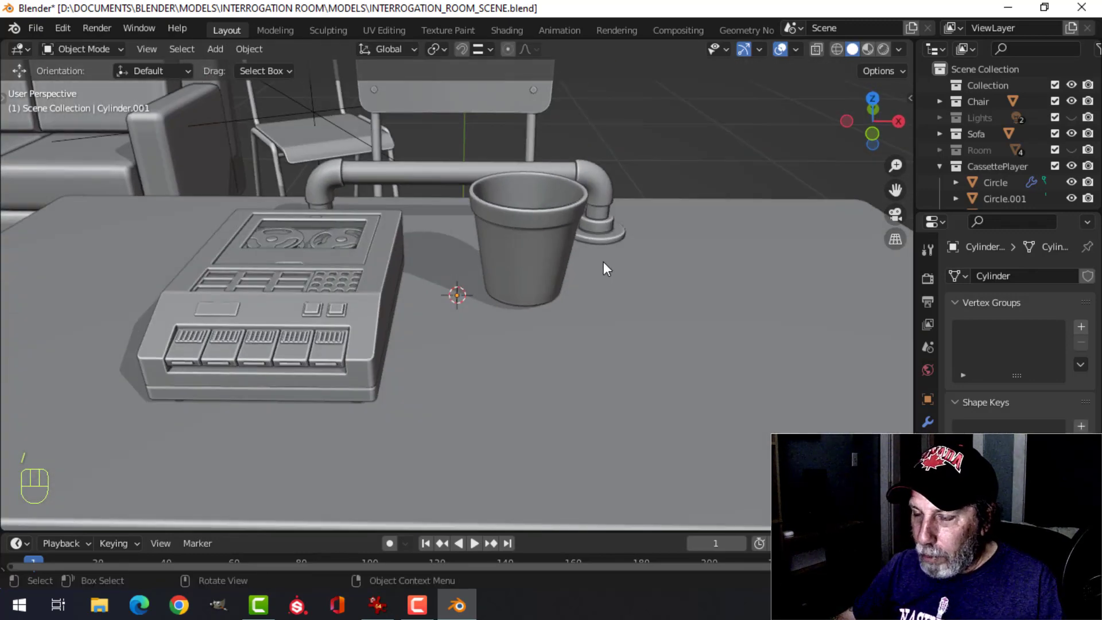
pyautogui.moveTo(603, 262); pyautogui.dragTo(580, 282, button='middle')
pyautogui.scroll(-4, 580, 283)
pyautogui.moveTo(508, 308); pyautogui.dragTo(509, 273, button='middle')
# - Scale the cup's whole mesh to about 0.948 in X and Y while keeping its height
pyautogui.click(510, 273)
pyautogui.press('Tab')
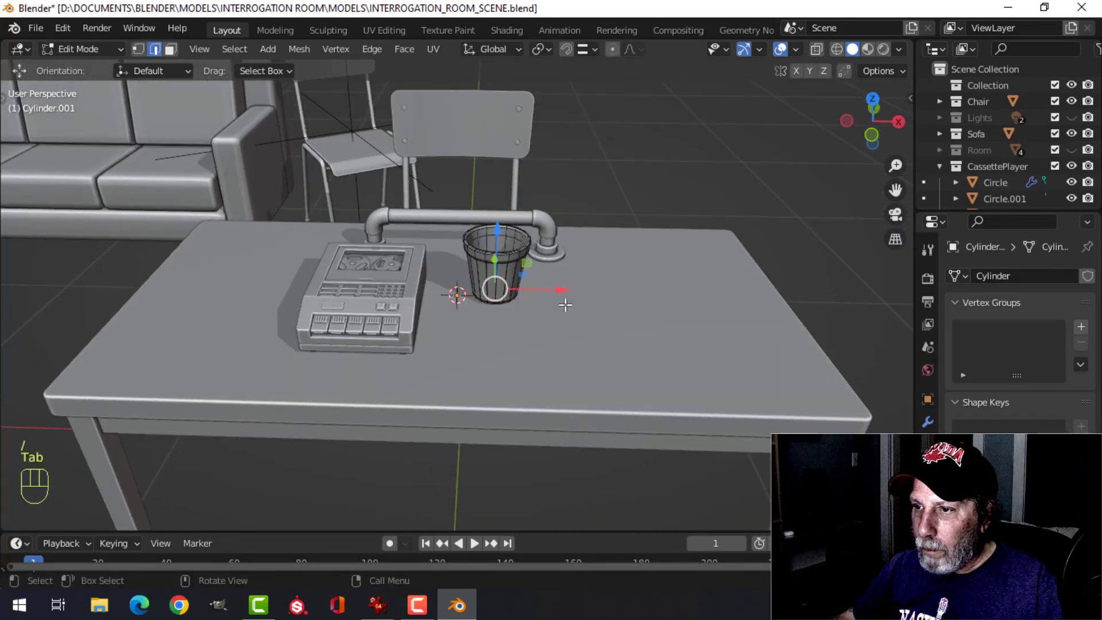
pyautogui.scroll(4, 626, 307)
pyautogui.press('a')
pyautogui.moveTo(649, 309); pyautogui.dragTo(587, 308, button='middle')
pyautogui.press('s')
pyautogui.hotkey('shift', 'z')
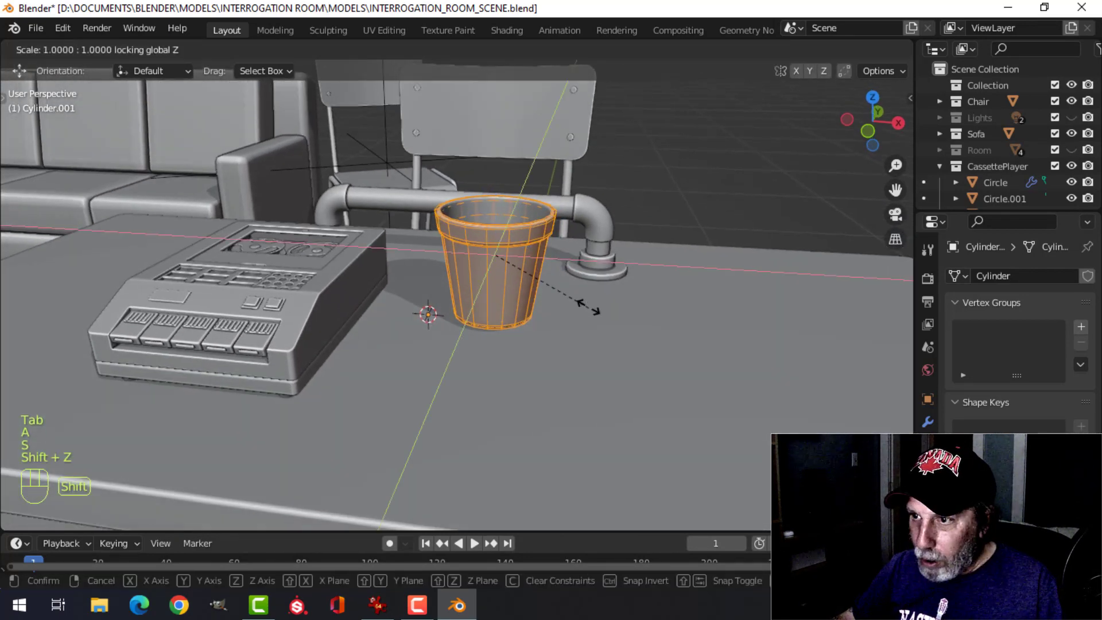
pyautogui.click(583, 307)
pyautogui.scroll(-4, 524, 248)
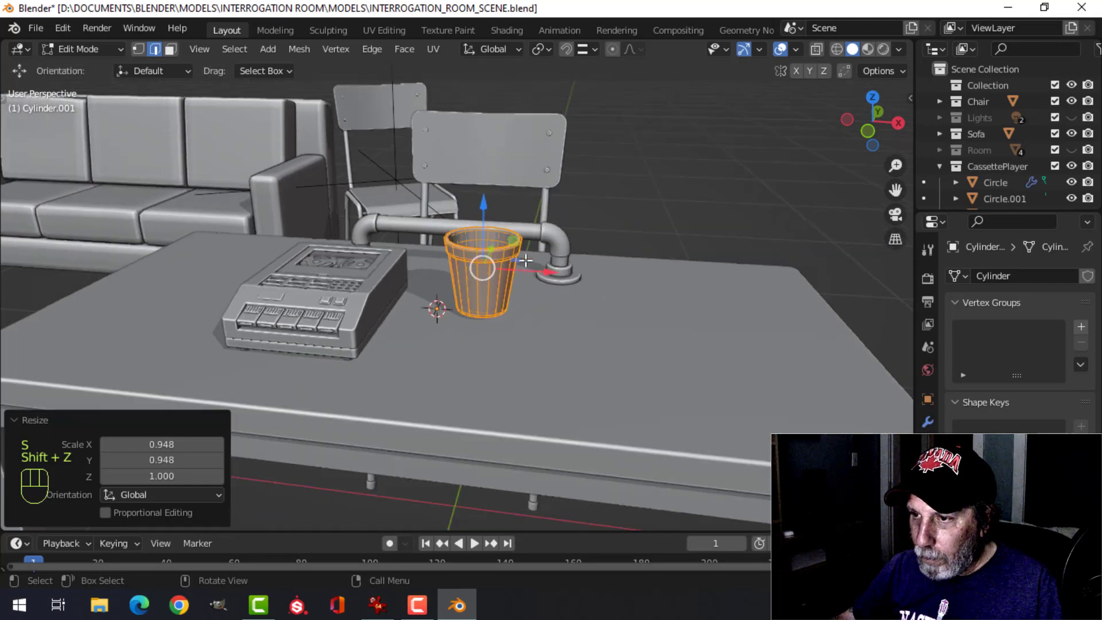
pyautogui.press('Tab')
pyautogui.moveTo(481, 312); pyautogui.dragTo(552, 335, button='middle')
pyautogui.hotkey('alt', 'a')
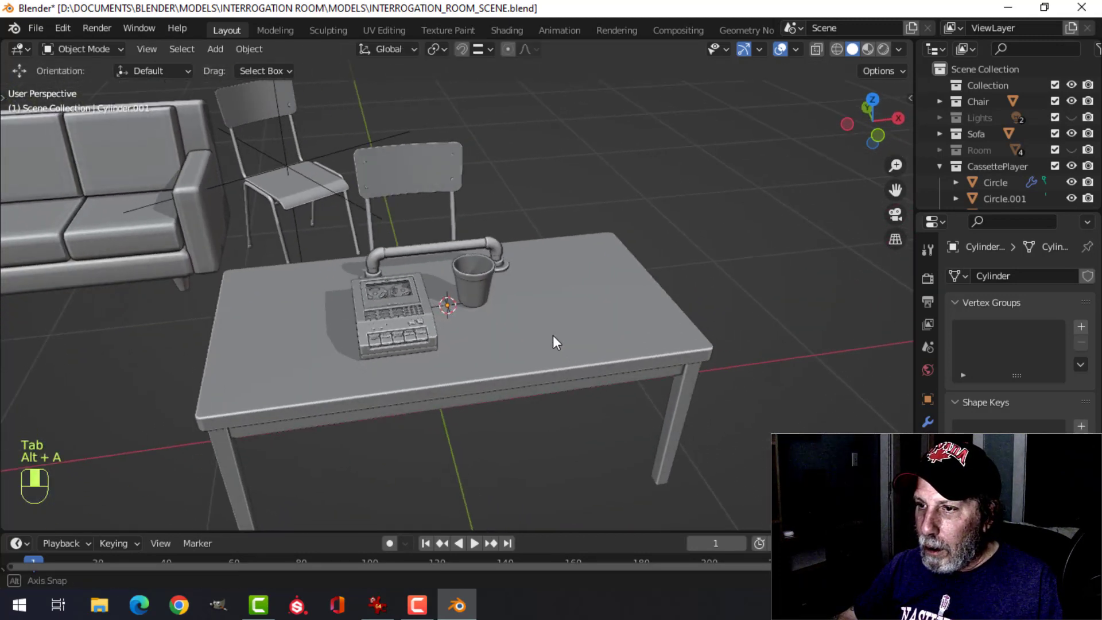
# - Turn on the face orientation overlay and correct the normals of the whole cup mesh so they face outward
pyautogui.click(795, 50)
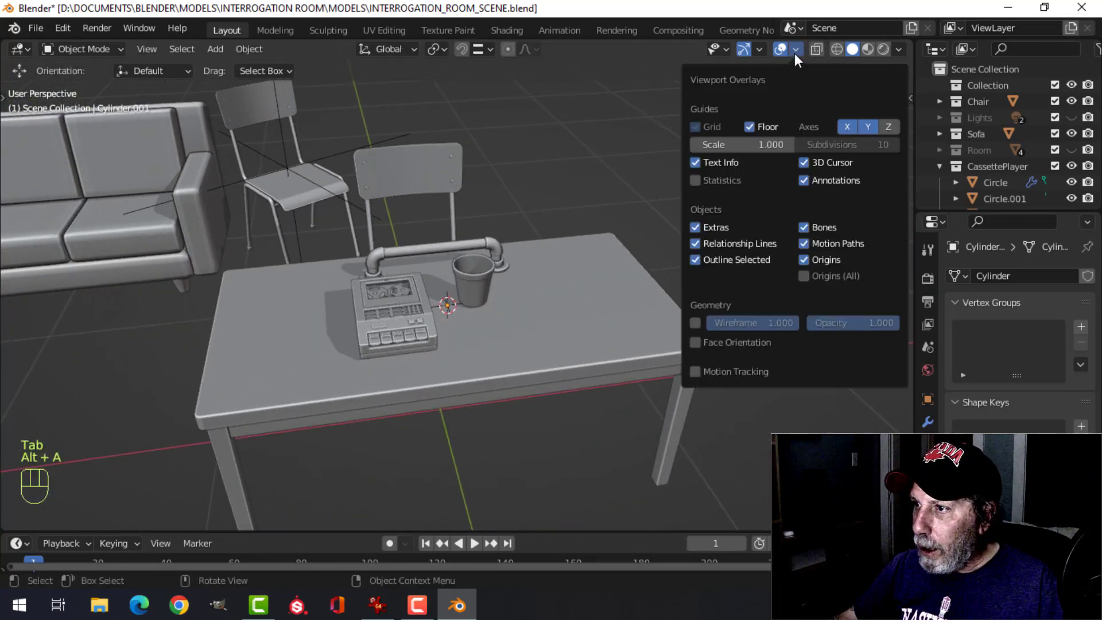
pyautogui.click(736, 344)
pyautogui.scroll(3, 484, 273)
pyautogui.click(486, 272)
pyautogui.press('Tab')
pyautogui.press('a')
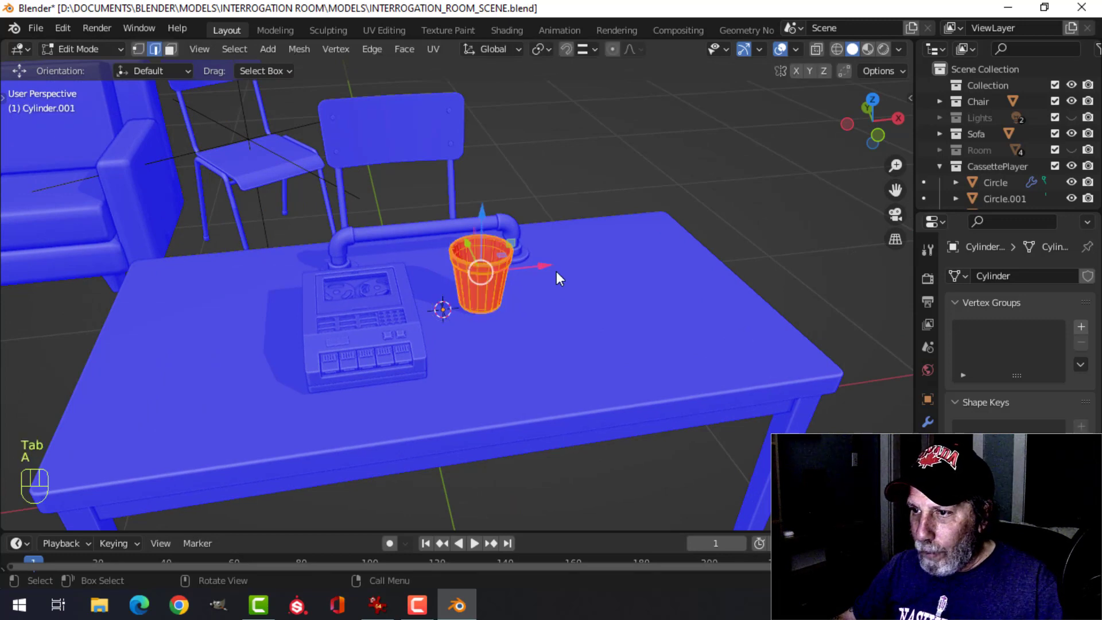
pyautogui.hotkey('alt', 'n')
pyautogui.click(555, 290)
pyautogui.hotkey('alt', 'a')
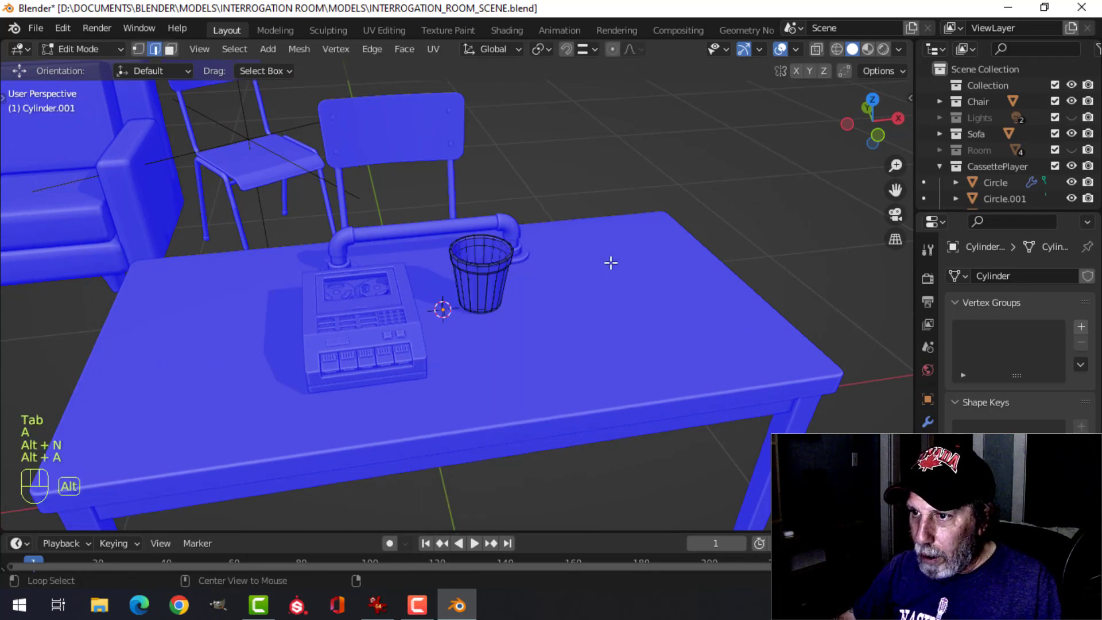
# - Turn off the face orientation overlay and save the scene file
pyautogui.press('Tab')
pyautogui.click(796, 50)
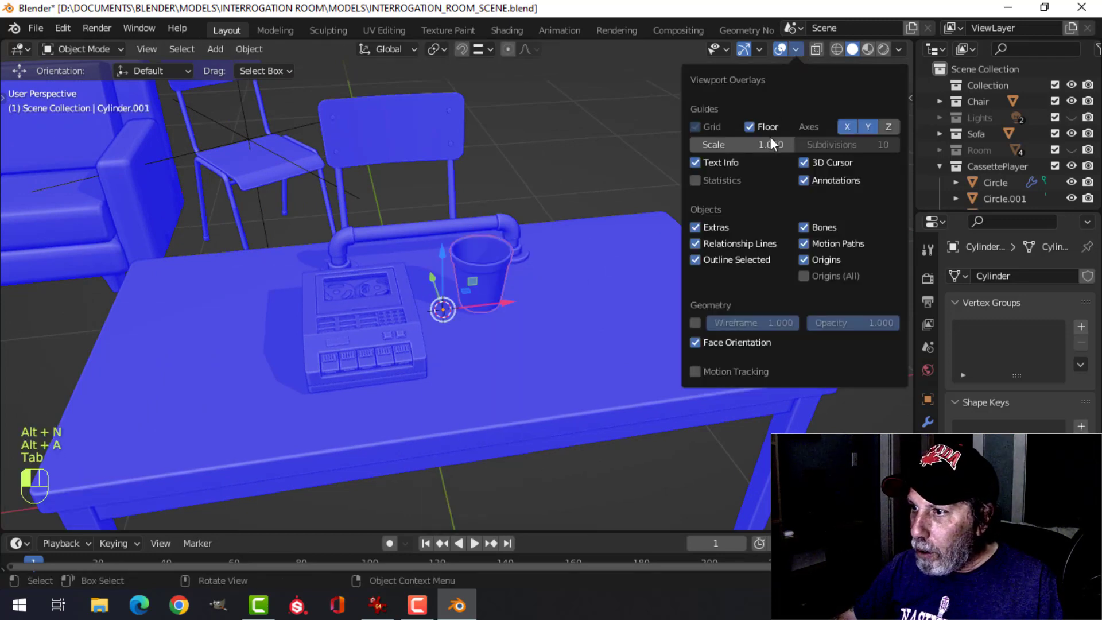
pyautogui.click(724, 340)
pyautogui.hotkey('alt', 'a')
pyautogui.moveTo(574, 273)
pyautogui.mouseDown(button='middle')
pyautogui.moveTo(611, 222)
pyautogui.moveTo(576, 218)
pyautogui.moveTo(506, 256)
pyautogui.moveTo(539, 271)
pyautogui.moveTo(509, 260)
pyautogui.moveTo(505, 280)
pyautogui.moveTo(535, 268)
pyautogui.moveTo(571, 312)
pyautogui.moveTo(565, 287)
pyautogui.mouseUp(button='middle')
pyautogui.hotkey('ctrl', 's')
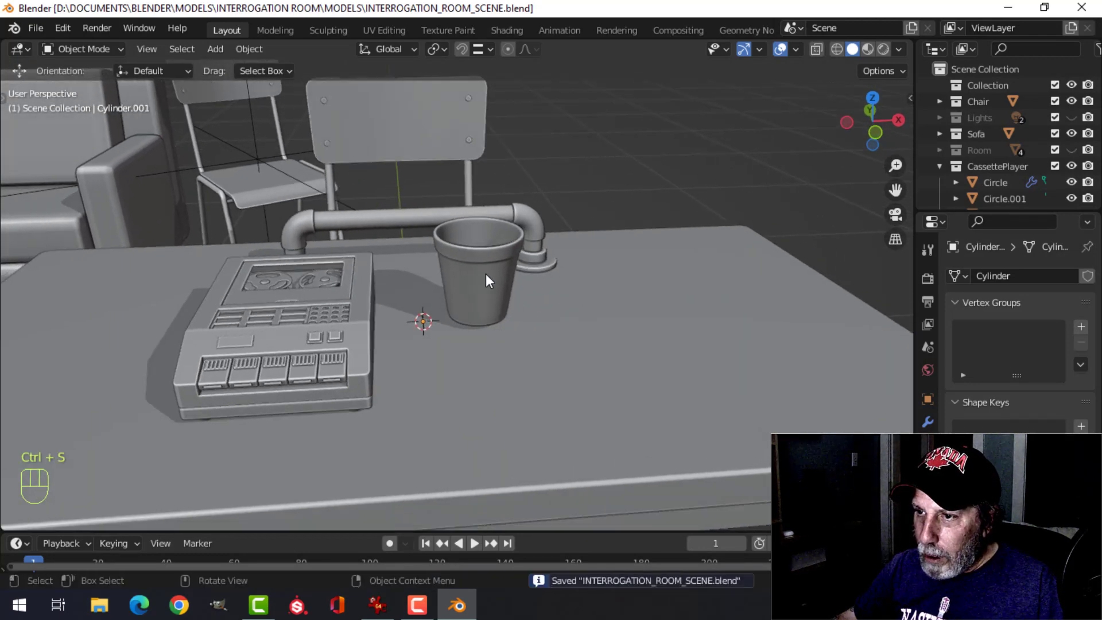
# - Open the cup in the UV Editing workspace and isolate it in local view
pyautogui.click(485, 274)
pyautogui.scroll(2, 564, 284)
pyautogui.click(399, 32)
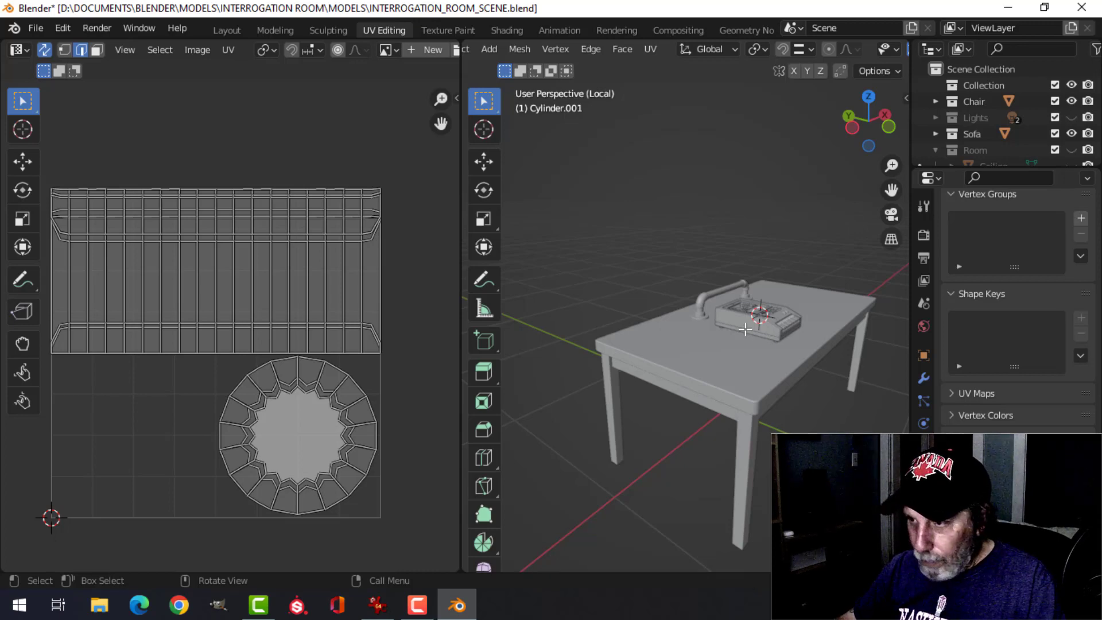
pyautogui.press('KP_Divide')
pyautogui.press('KP_Divide')
pyautogui.scroll(2, 750, 373)
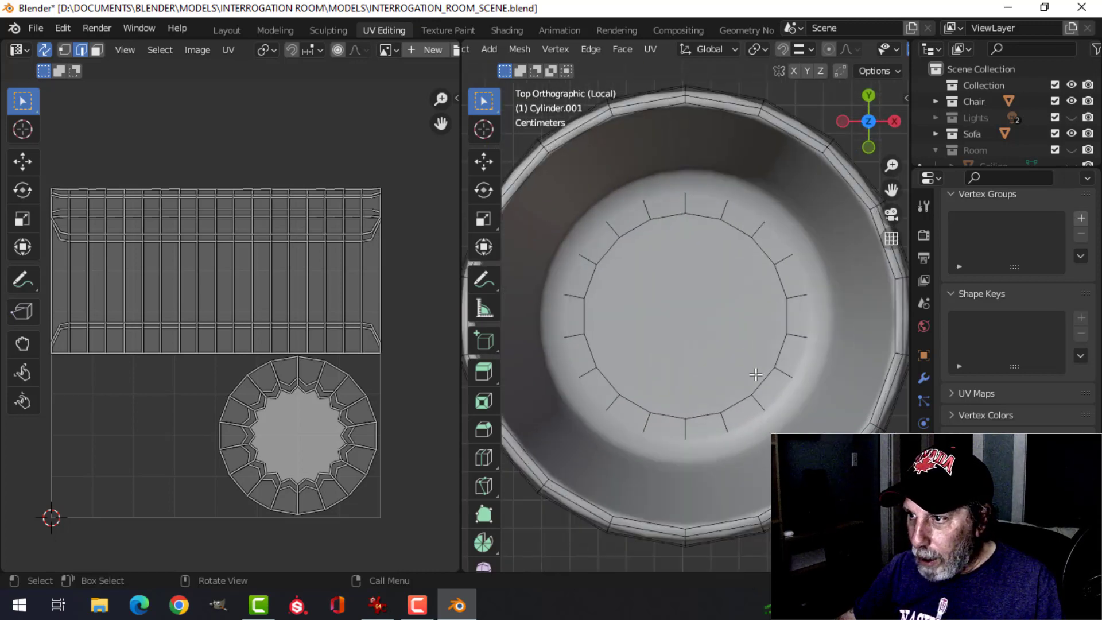
# - Apply the cup's Subdivision Surface modifier in object mode
pyautogui.scroll(-3, 733, 389)
pyautogui.moveTo(732, 389); pyautogui.dragTo(677, 280, button='middle')
pyautogui.press('Tab')
pyautogui.click(924, 378)
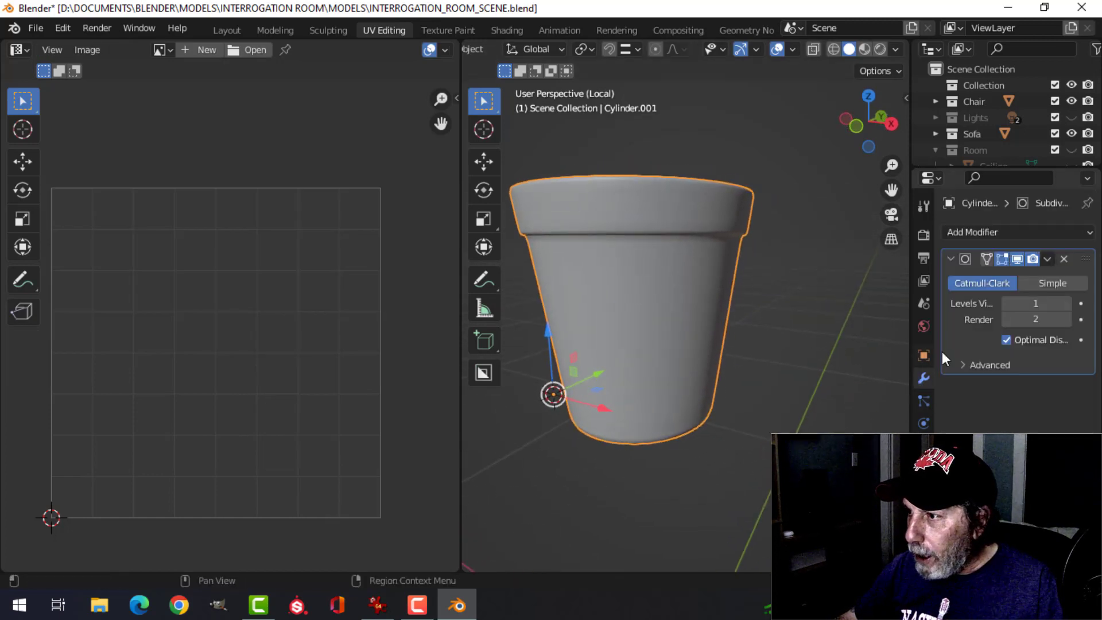
pyautogui.click(1046, 257)
pyautogui.click(1009, 276)
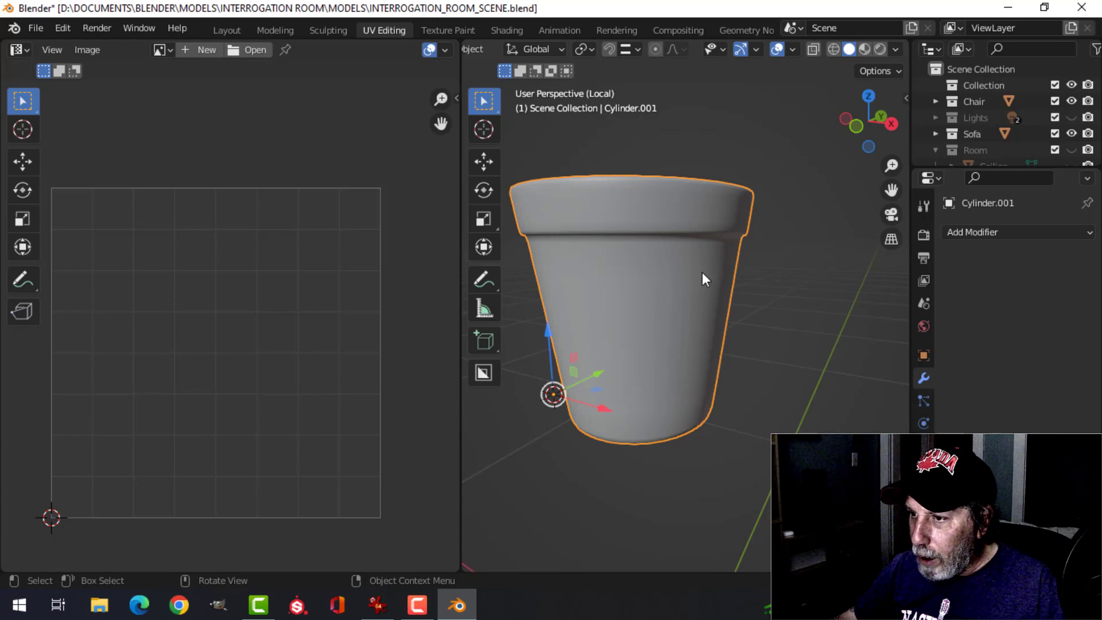
# - Mark the central vertical edge loop on the back of the cup as a seam
pyautogui.press('ctrl+KP_1')
pyautogui.press('Tab')
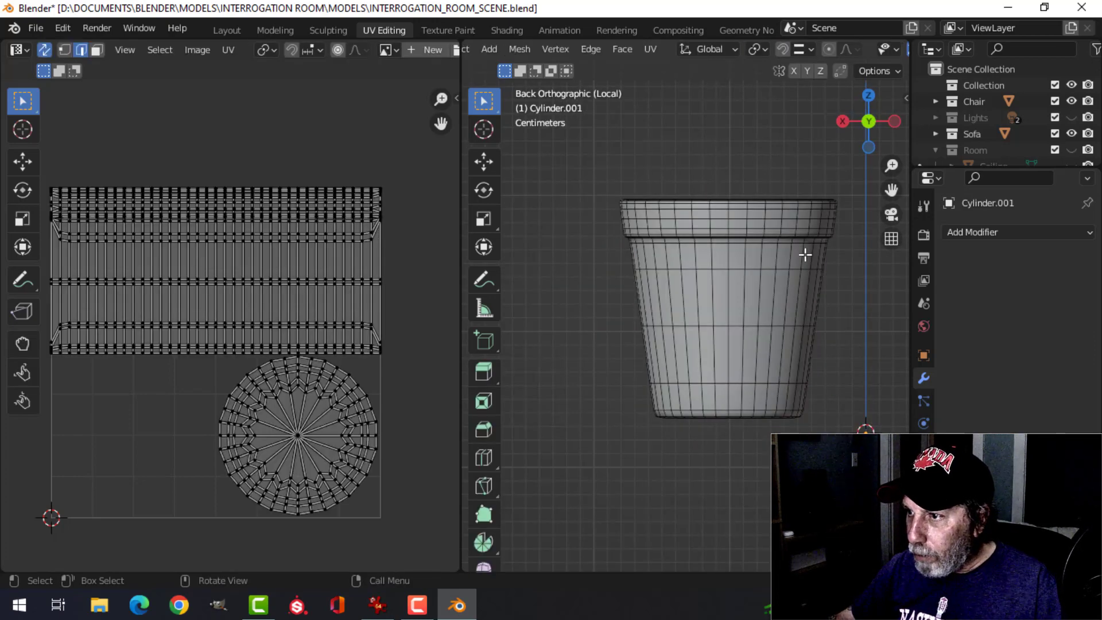
pyautogui.scroll(1, 666, 238)
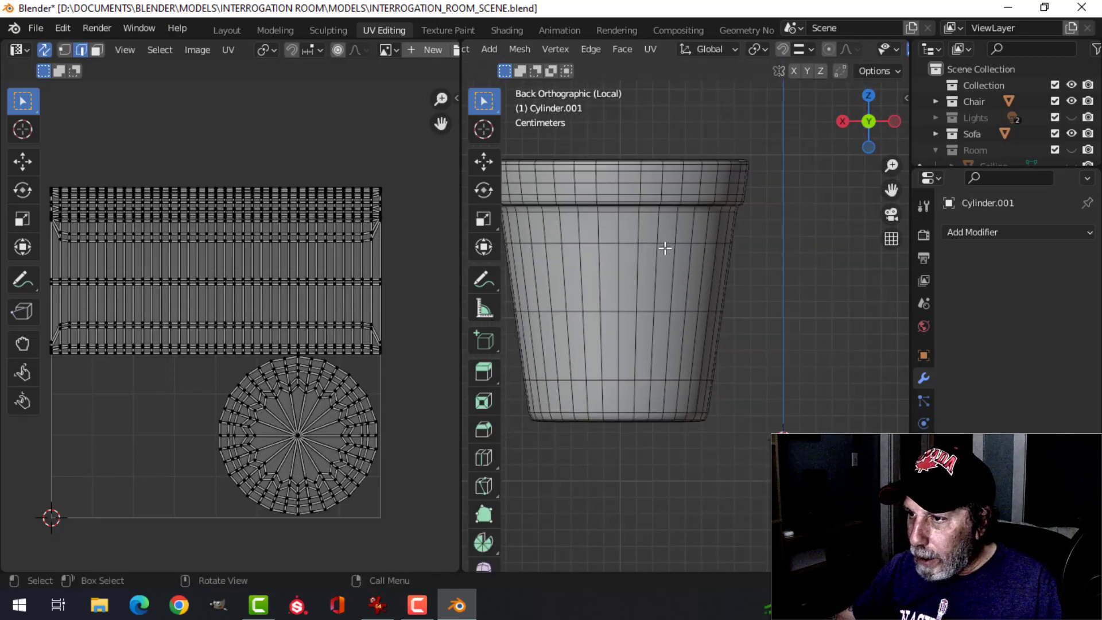
pyautogui.keyDown('alt'); pyautogui.click(619, 272); pyautogui.keyUp('alt')
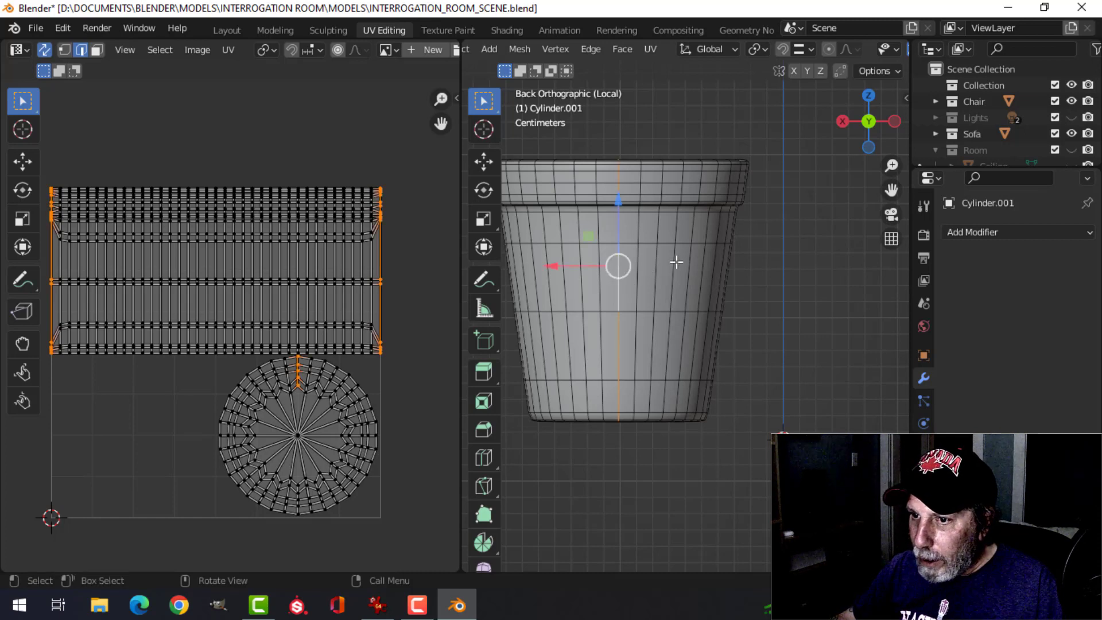
pyautogui.hotkey('ctrl', 'e')
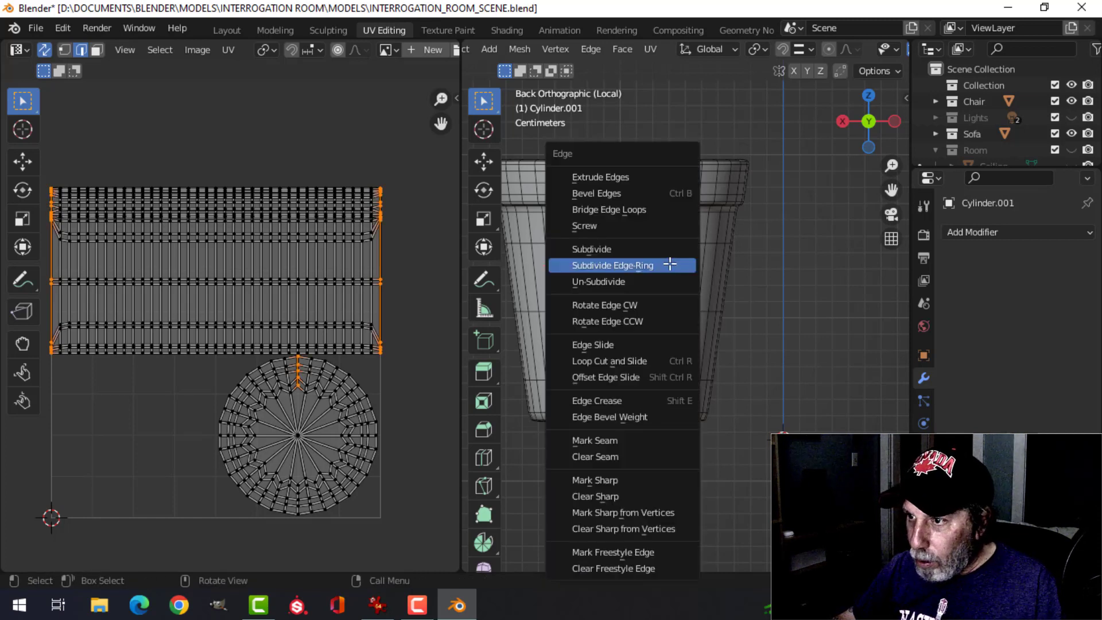
pyautogui.click(621, 440)
# - Mark the edge loop around the outer rim of the cup's underside as a seam
pyautogui.moveTo(626, 430); pyautogui.dragTo(632, 357, button='middle')
pyautogui.keyDown('alt'); pyautogui.click(642, 339); pyautogui.keyUp('alt')
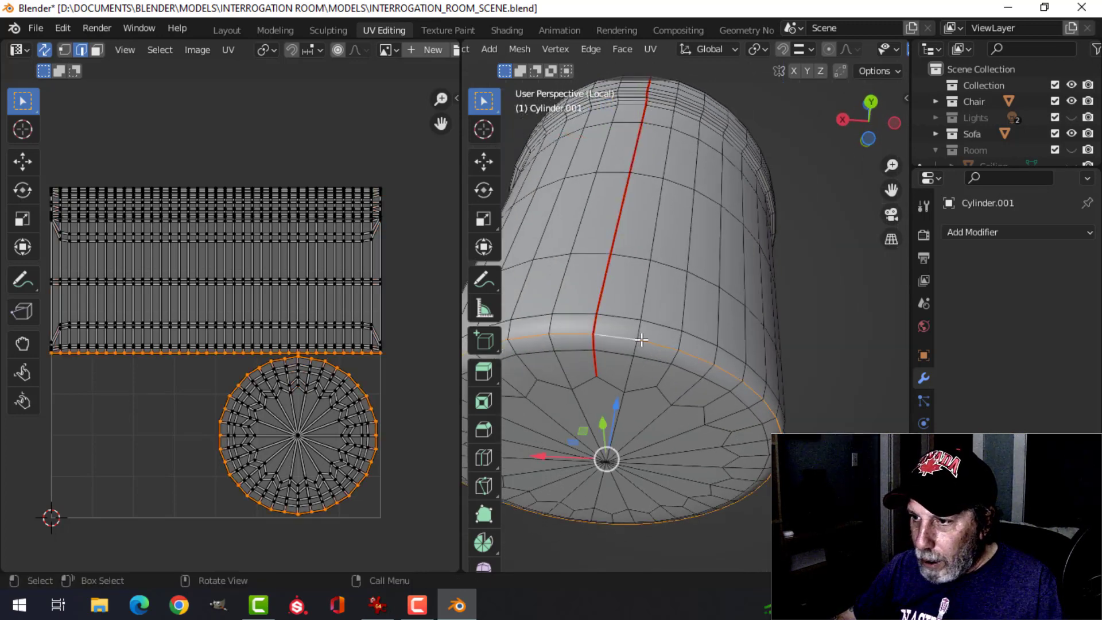
pyautogui.hotkey('ctrl', 'e')
pyautogui.click(639, 343)
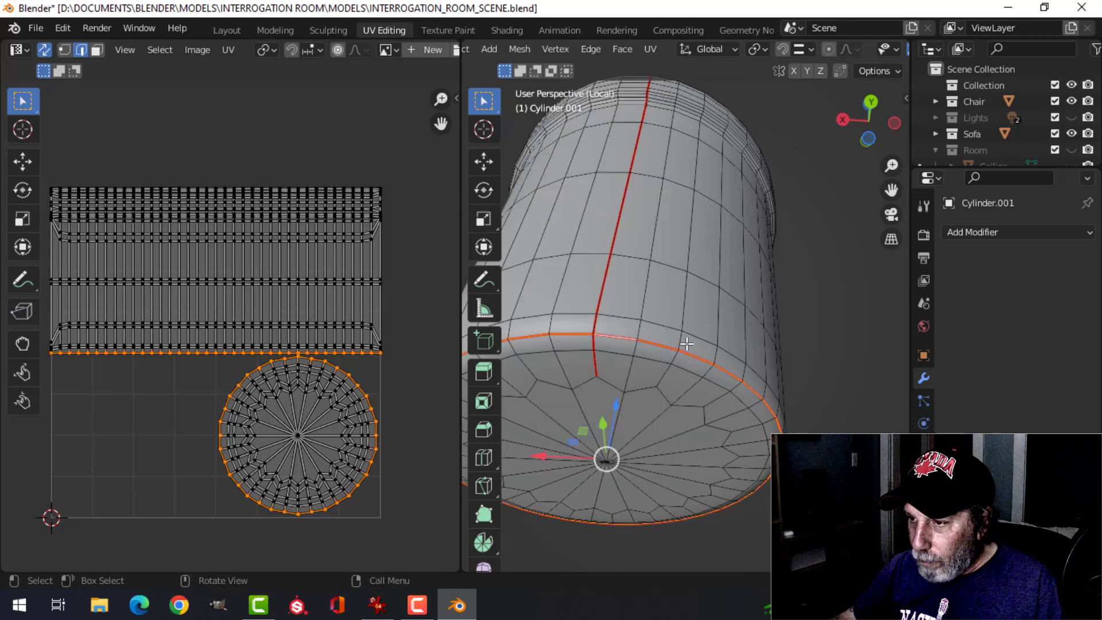
pyautogui.hotkey('alt', 'a')
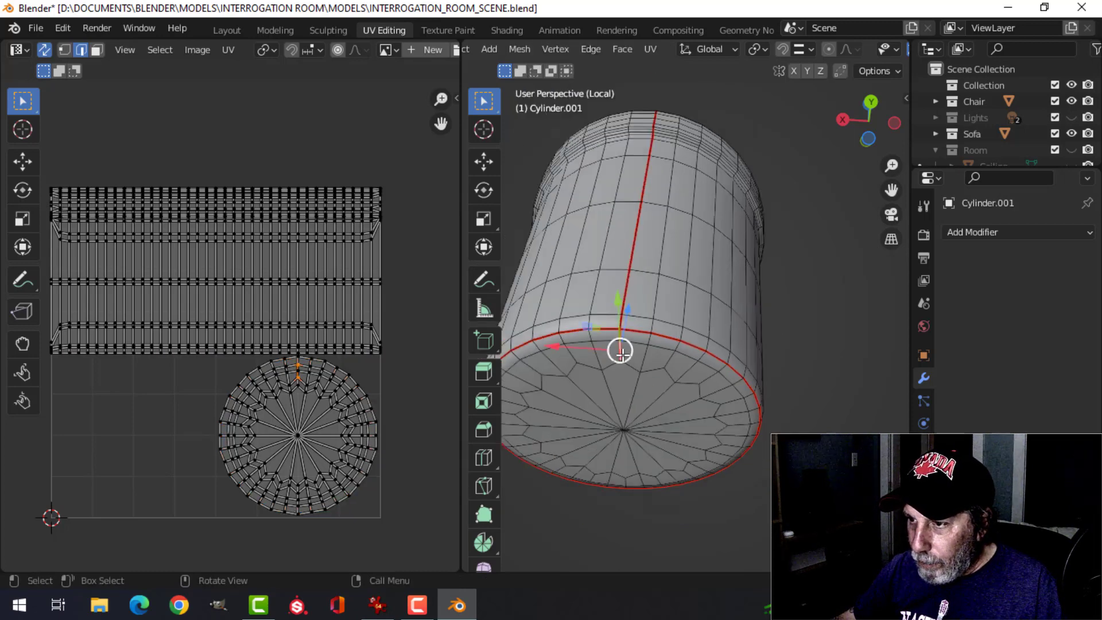
# - Clear the seam from the short edges on the cup's underside that extend the back seam past the underside rim loop
pyautogui.moveTo(659, 344); pyautogui.dragTo(664, 346, button='middle')
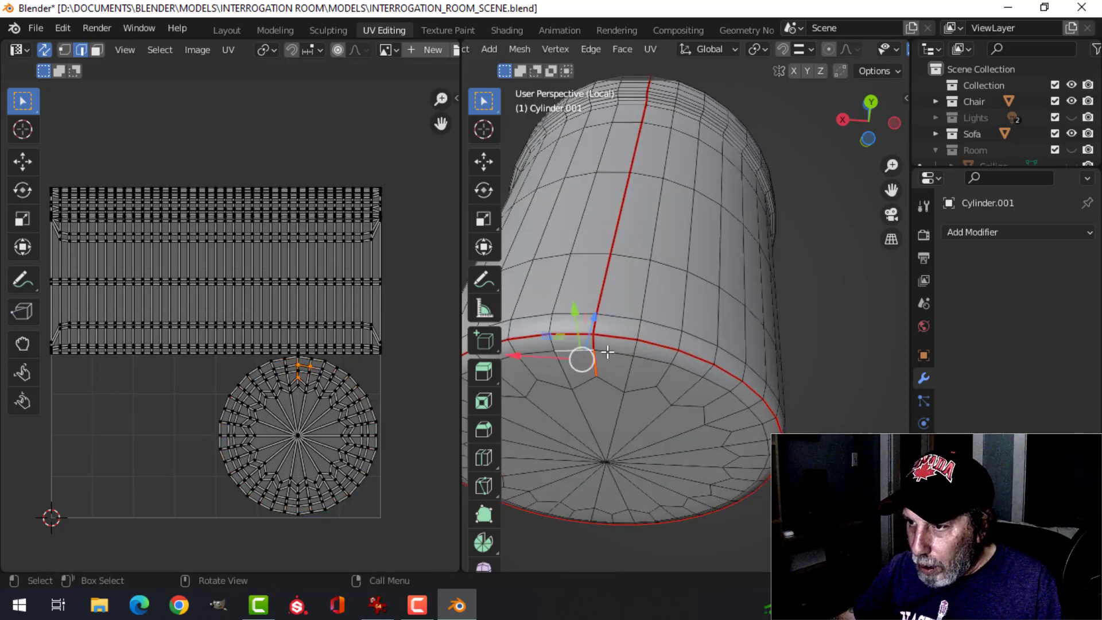
pyautogui.hotkey('ctrl', 'e')
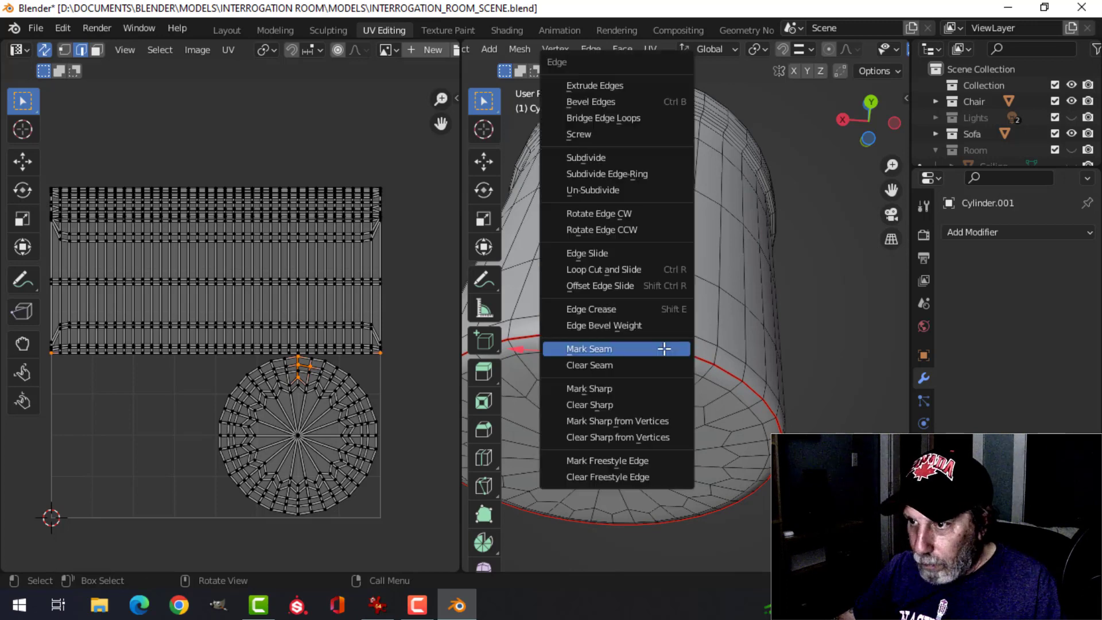
pyautogui.click(633, 363)
pyautogui.hotkey('alt', 'a')
# - Mark the edge loop around the outer edge of the cup's lip as a seam
pyautogui.scroll(-2, 694, 332)
pyautogui.moveTo(665, 304); pyautogui.dragTo(662, 388, button='middle')
pyautogui.keyDown('shift'); pyautogui.moveTo(665, 262); pyautogui.dragTo(687, 359, button='middle'); pyautogui.keyUp('shift')
pyautogui.scroll(2, 687, 360)
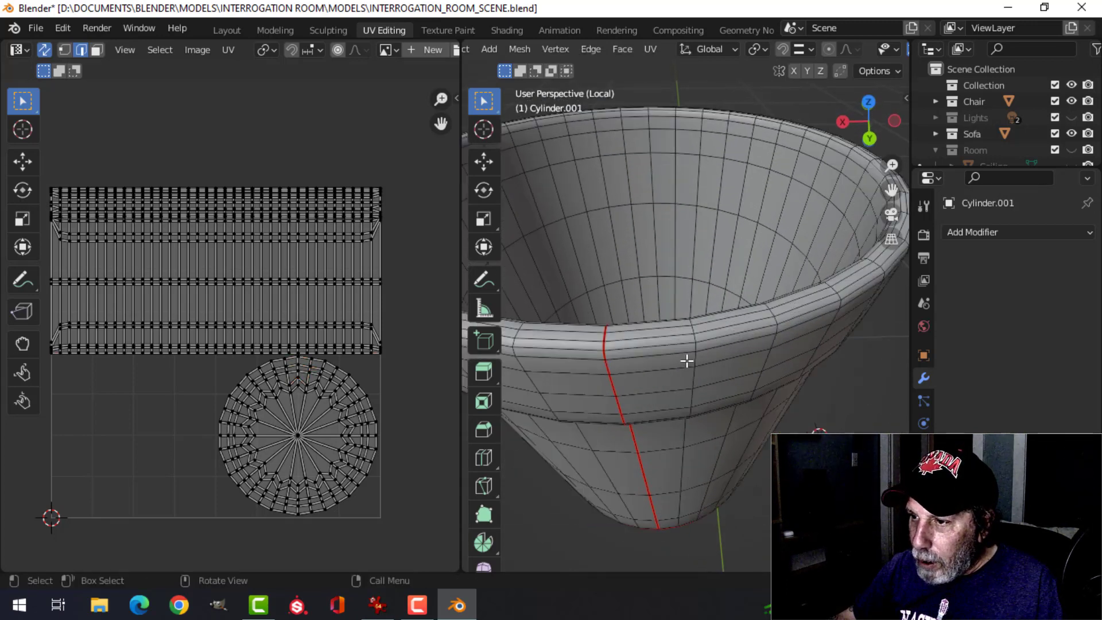
pyautogui.keyDown('alt'); pyautogui.click(626, 356); pyautogui.keyUp('alt')
pyautogui.moveTo(659, 373); pyautogui.dragTo(666, 330, button='middle')
pyautogui.moveTo(650, 275); pyautogui.dragTo(640, 305, button='middle')
pyautogui.hotkey('alt', 'a')
pyautogui.keyDown('alt'); pyautogui.click(634, 278); pyautogui.keyUp('alt')
pyautogui.hotkey('ctrl', 'e')
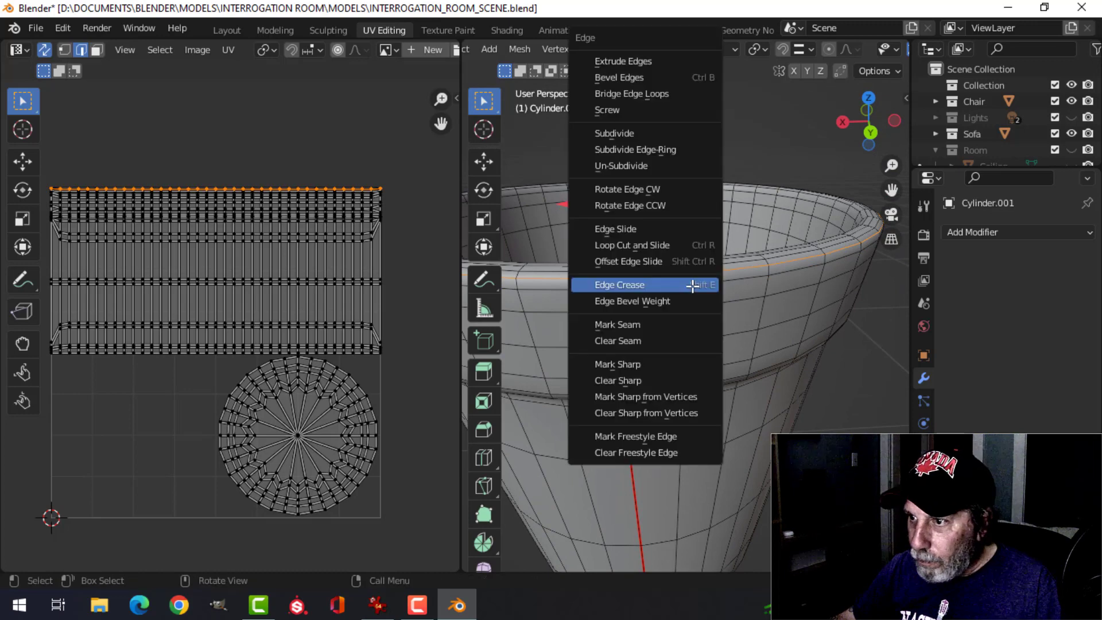
pyautogui.click(657, 324)
pyautogui.moveTo(656, 324); pyautogui.dragTo(627, 417, button='middle')
pyautogui.hotkey('alt', 'a')
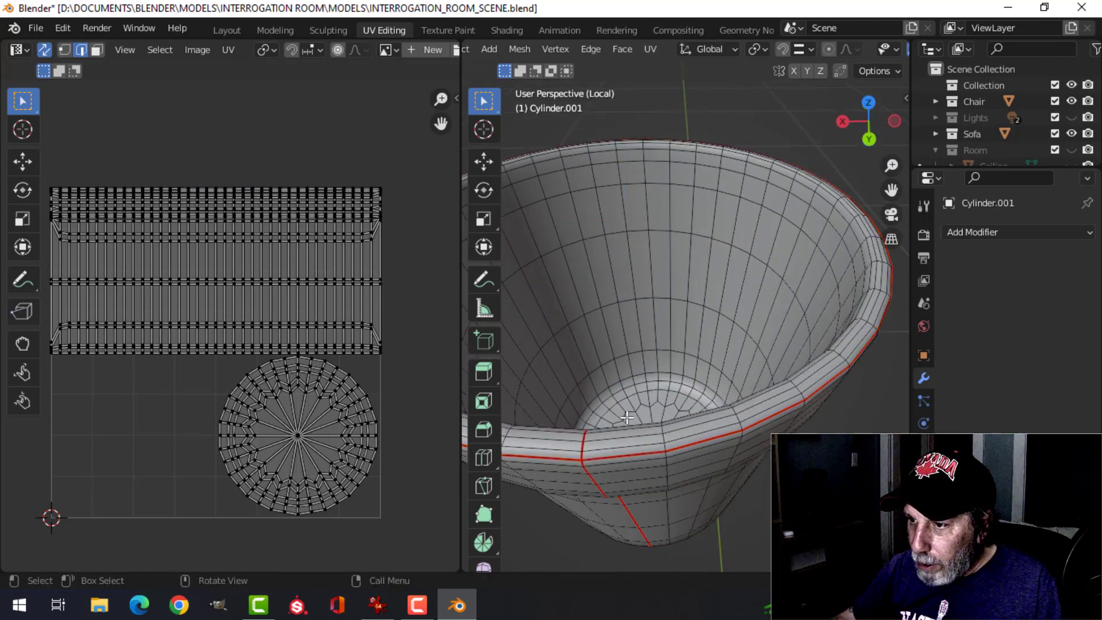
# - Mark the edge loop around the inner edge of the cup's lip as a seam
pyautogui.keyDown('alt'); pyautogui.click(625, 426); pyautogui.keyUp('alt')
pyautogui.hotkey('ctrl', 'e')
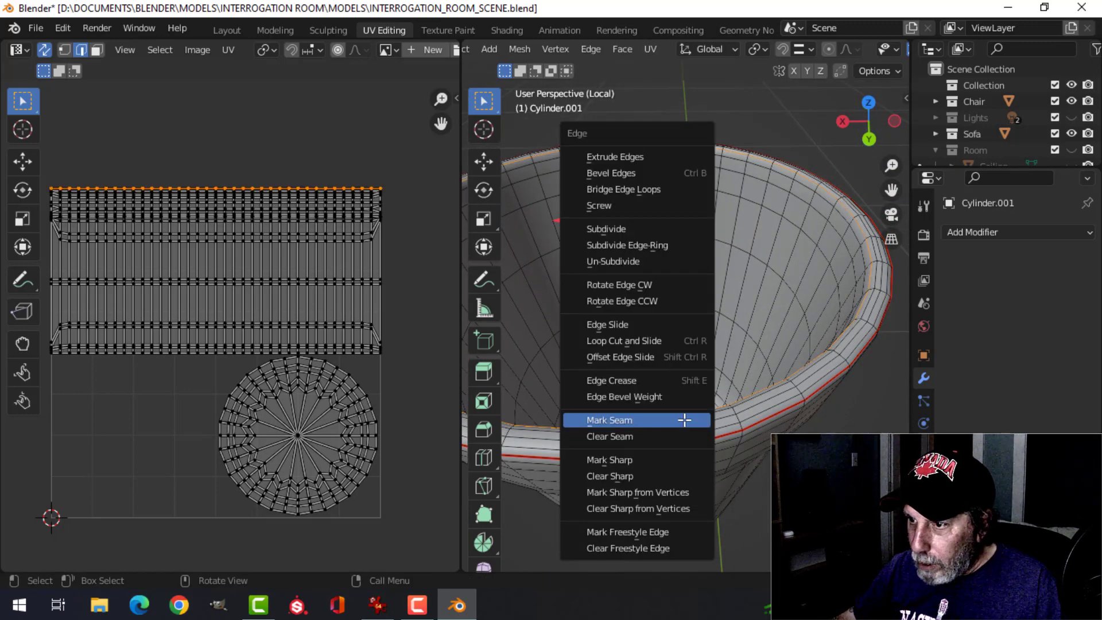
pyautogui.click(682, 419)
pyautogui.moveTo(738, 381); pyautogui.dragTo(660, 373, button='middle')
pyautogui.hotkey('alt', 'a')
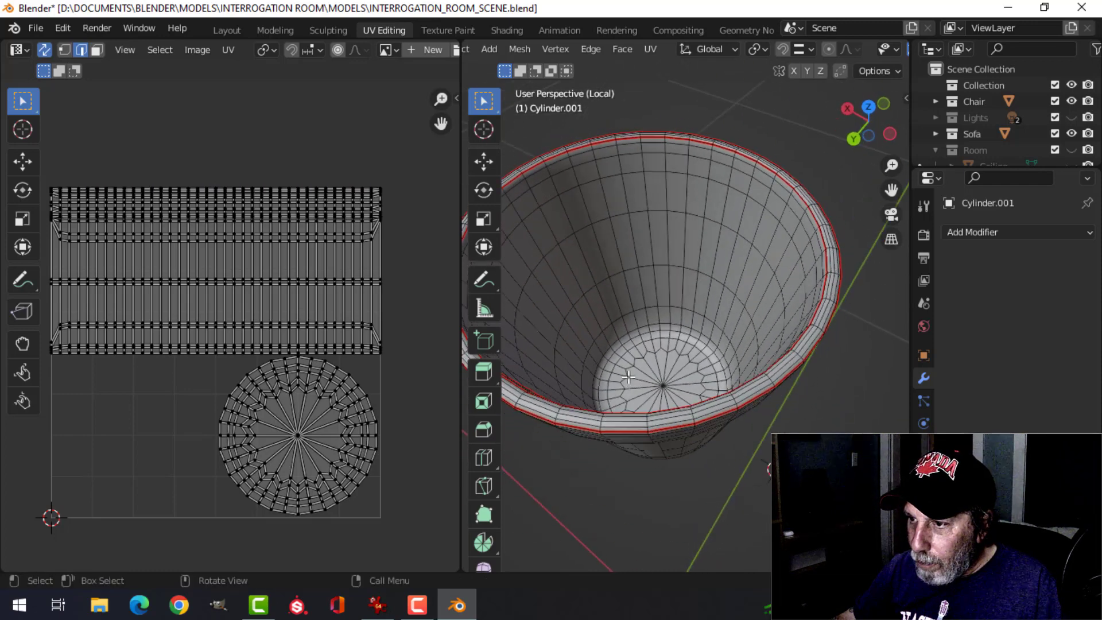
# - Mark the circular edge loop around the cup's inside floor as a seam
pyautogui.scroll(4, 652, 350)
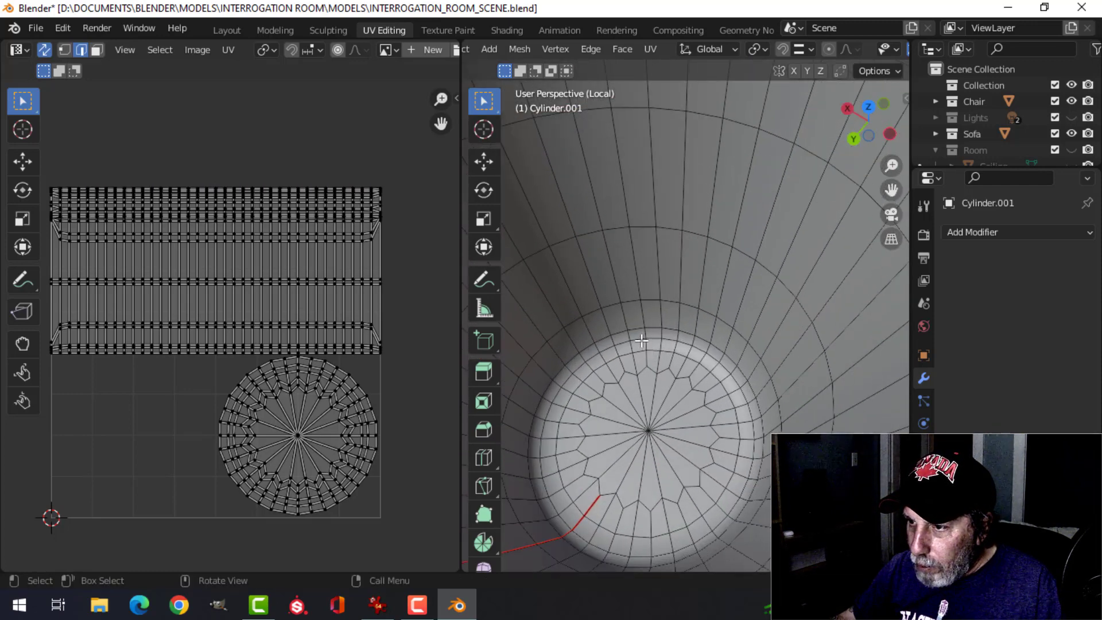
pyautogui.keyDown('alt'); pyautogui.click(640, 351); pyautogui.keyUp('alt')
pyautogui.hotkey('ctrl', 'e')
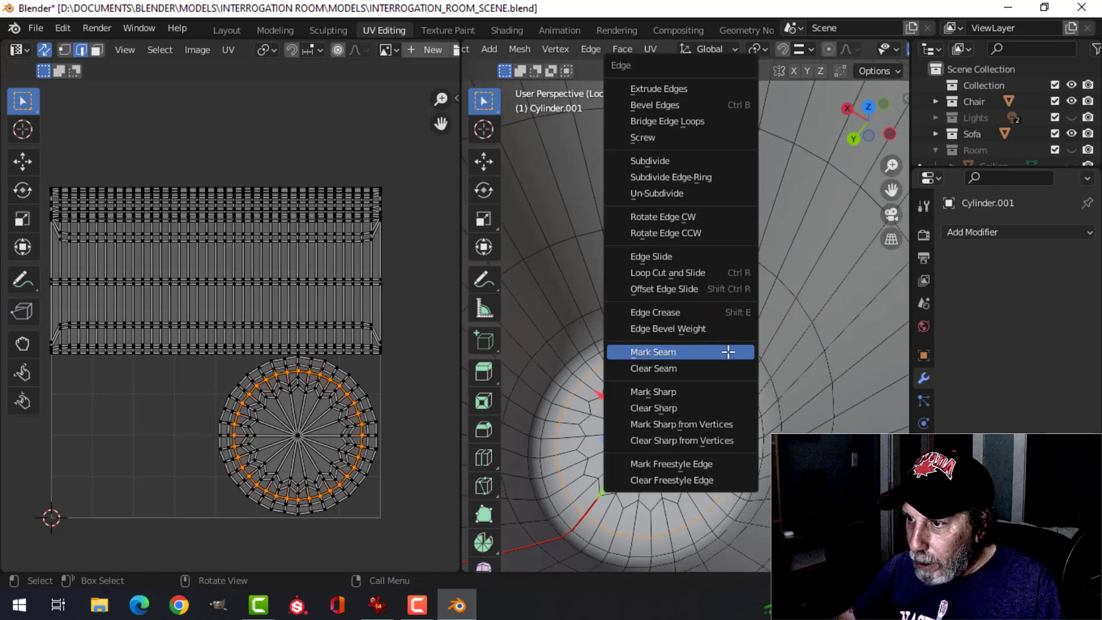
pyautogui.click(725, 391)
pyautogui.moveTo(700, 418); pyautogui.dragTo(703, 379, button='middle')
pyautogui.scroll(1, 679, 423)
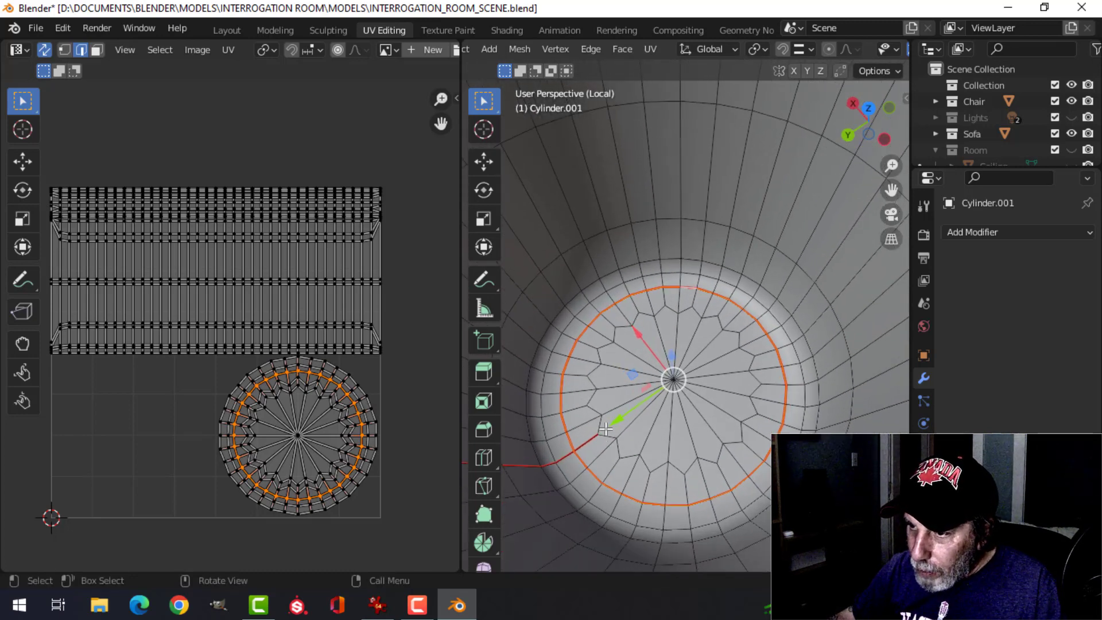
# - Clear the seam from the short edge lying inside the circular seam on the cup's inner floor
pyautogui.hotkey('alt', 'a')
pyautogui.click(586, 444)
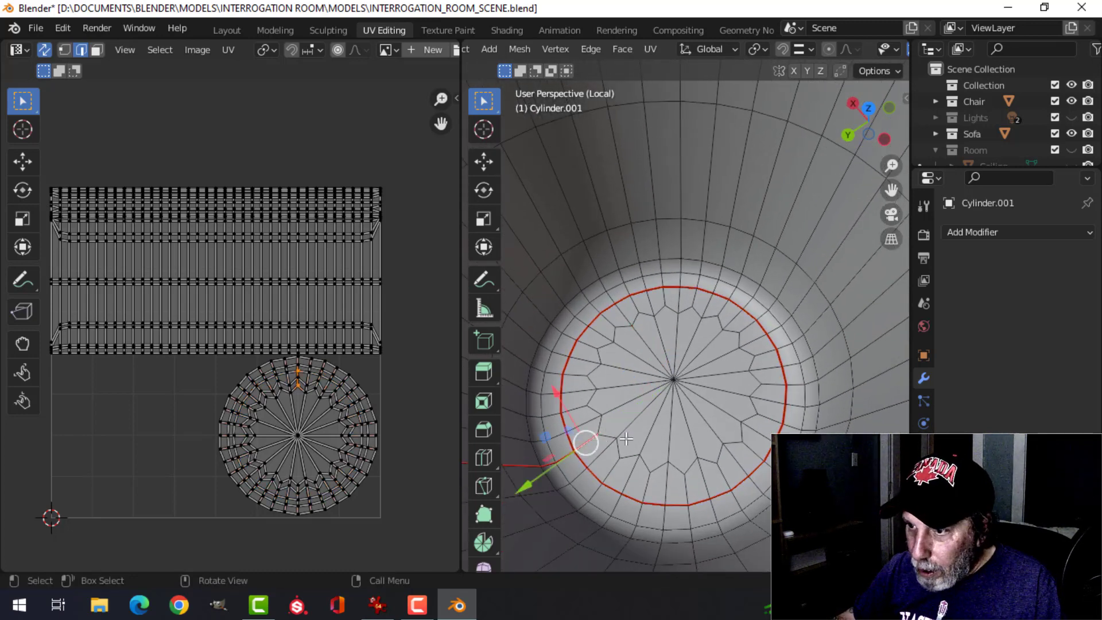
pyautogui.hotkey('ctrl', 'e')
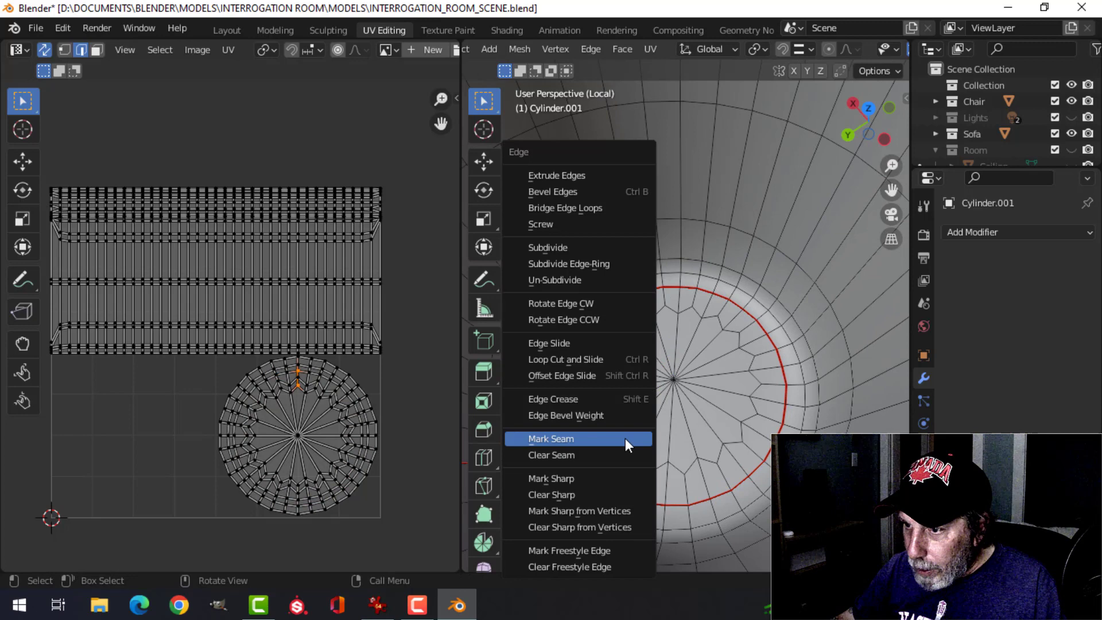
pyautogui.click(597, 453)
# - Clear the seam from the edges crossing the top of the lip between the inner and outer rim seams
pyautogui.moveTo(598, 454); pyautogui.dragTo(757, 337, button='middle')
pyautogui.scroll(3, 683, 364)
pyautogui.keyDown('shift'); pyautogui.moveTo(683, 342); pyautogui.dragTo(684, 374, button='middle'); pyautogui.keyUp('shift')
pyautogui.click(608, 346)
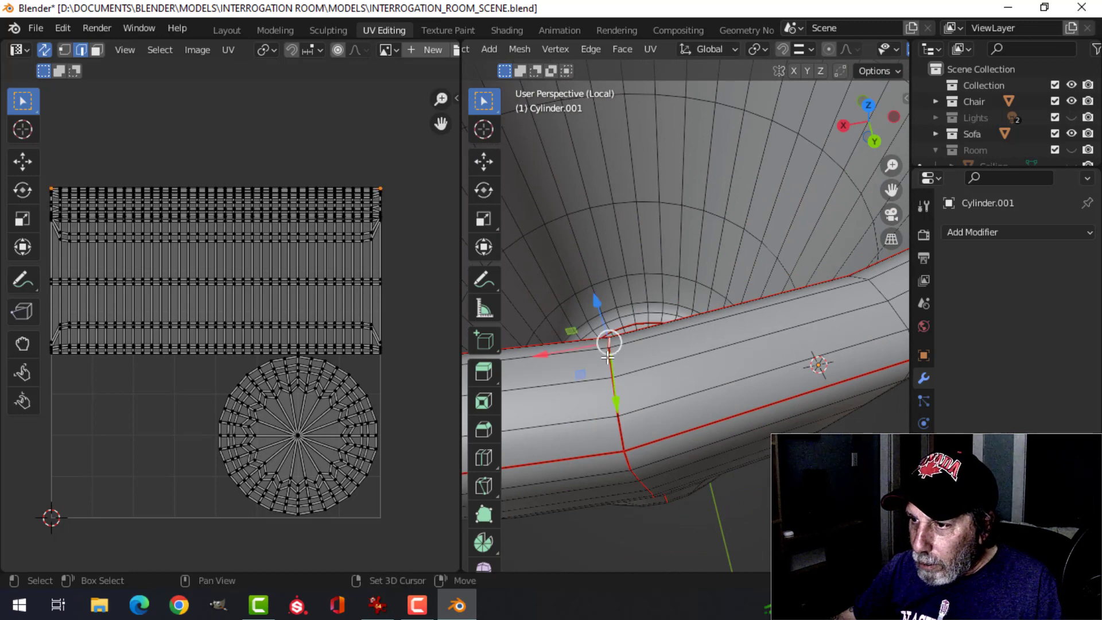
pyautogui.keyDown('shift'); pyautogui.click(615, 426); pyautogui.keyUp('shift')
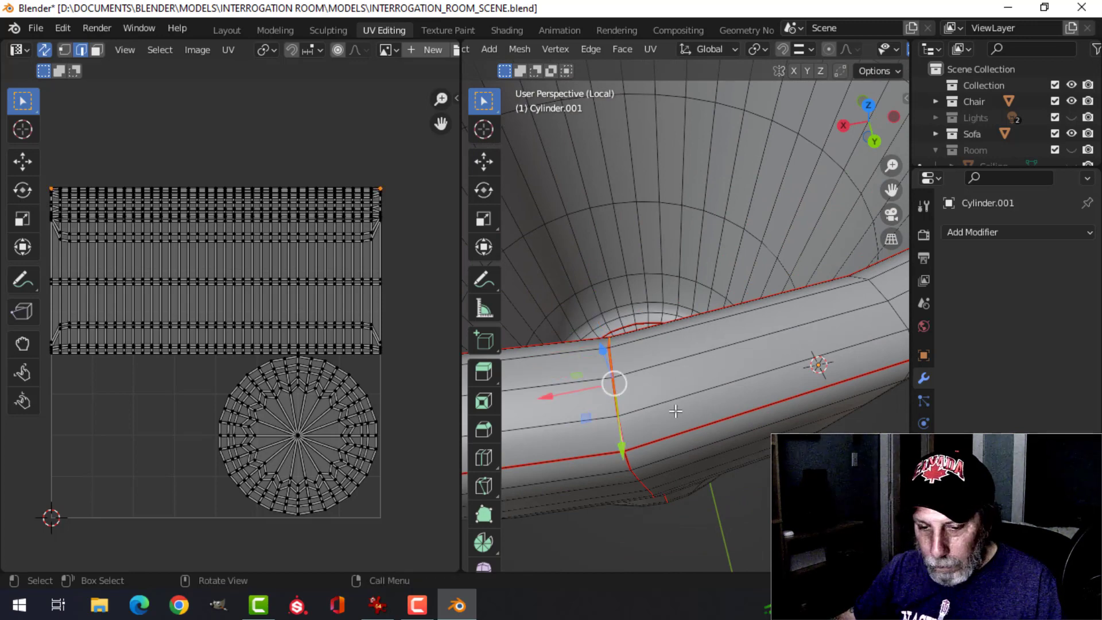
pyautogui.hotkey('ctrl', 'e')
pyautogui.click(676, 411)
# - Unwrap the whole cup mesh along its marked seams
pyautogui.scroll(-6, 739, 385)
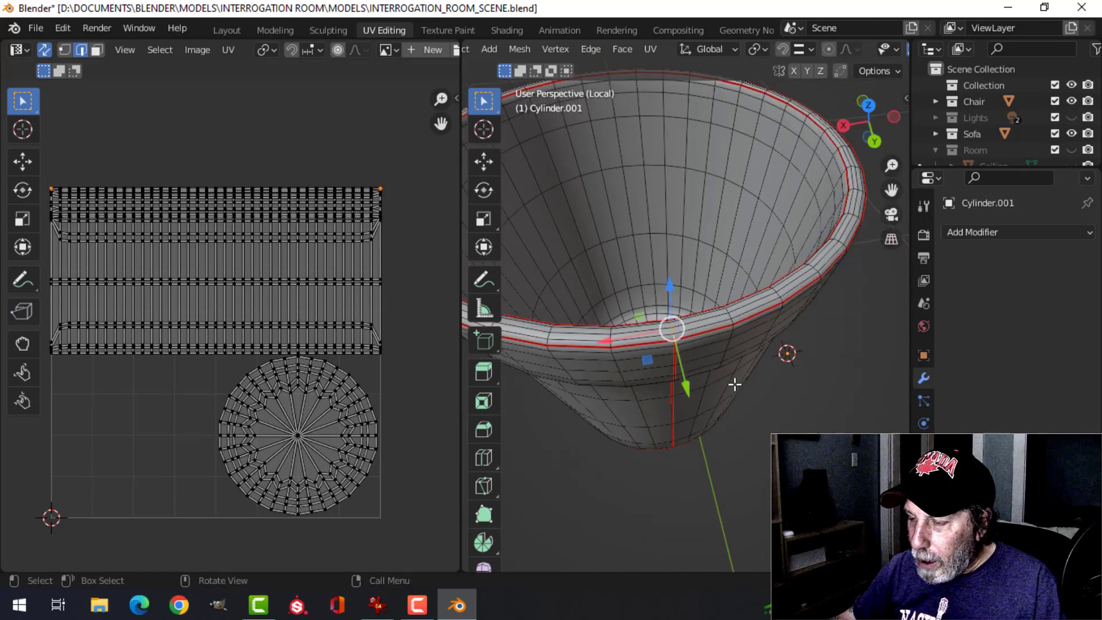
pyautogui.scroll(2, 736, 372)
pyautogui.press('a')
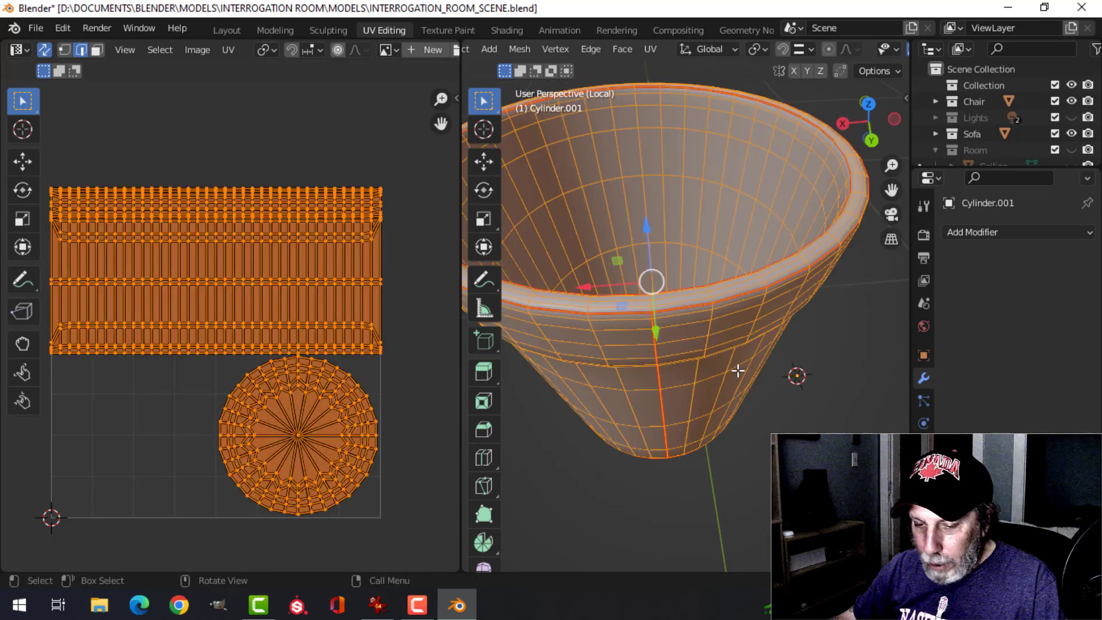
pyautogui.press('u')
pyautogui.click(693, 352)
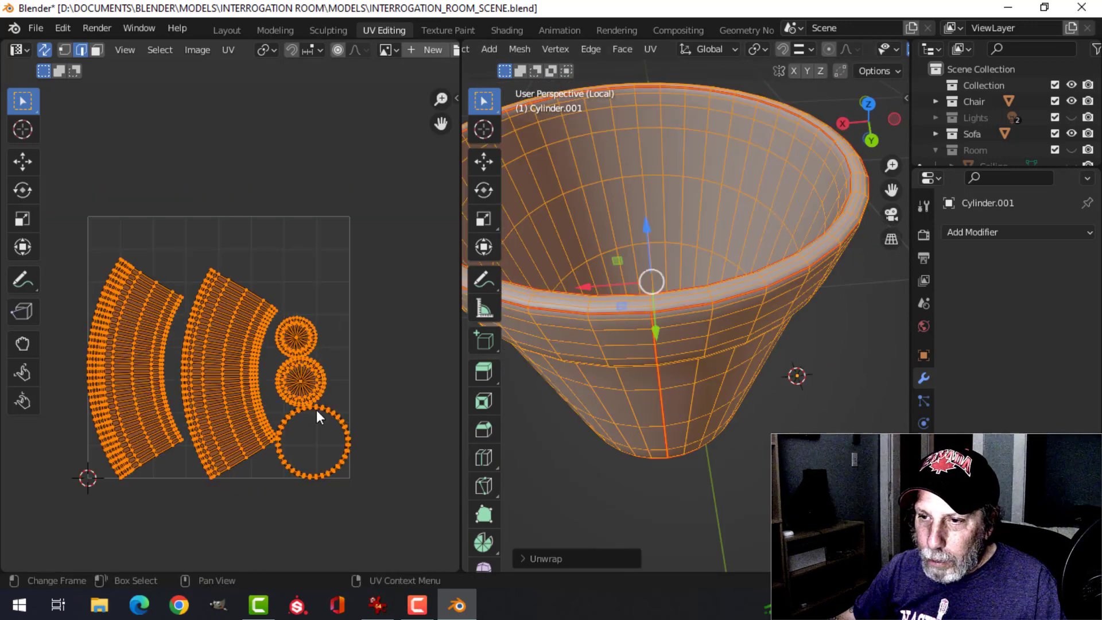
pyautogui.scroll(1, 229, 401)
pyautogui.scroll(-1, 207, 388)
pyautogui.keyDown('shift'); pyautogui.moveTo(231, 378); pyautogui.dragTo(279, 385, button='middle'); pyautogui.keyUp('shift')
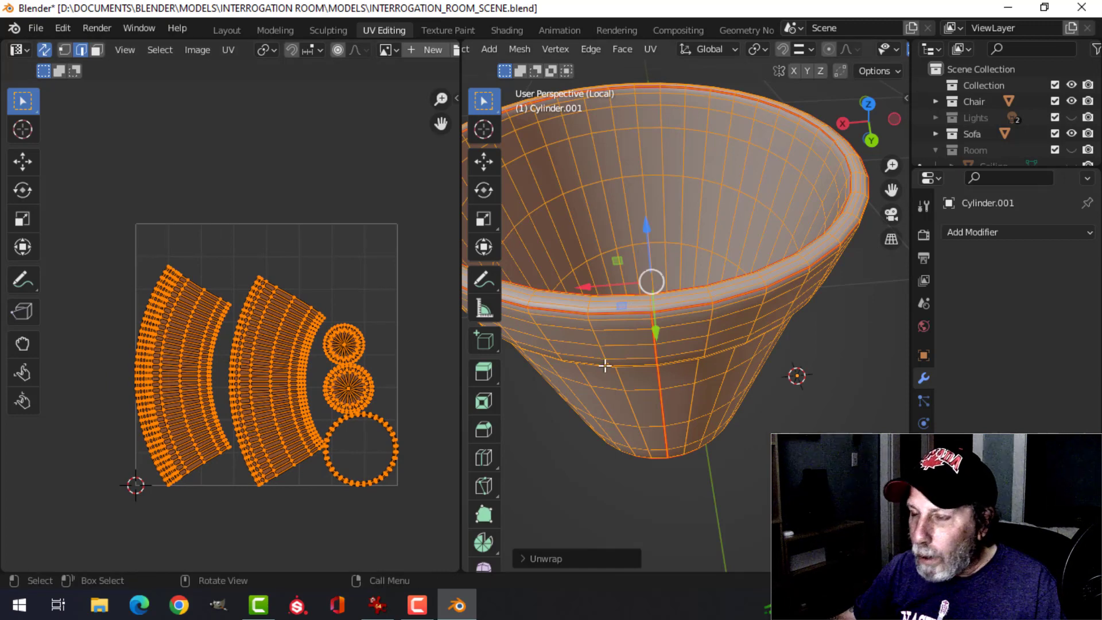
# - Create a new image named UVGrid with generated type UV Grid behind the cup's UV layout
pyautogui.press('Tab')
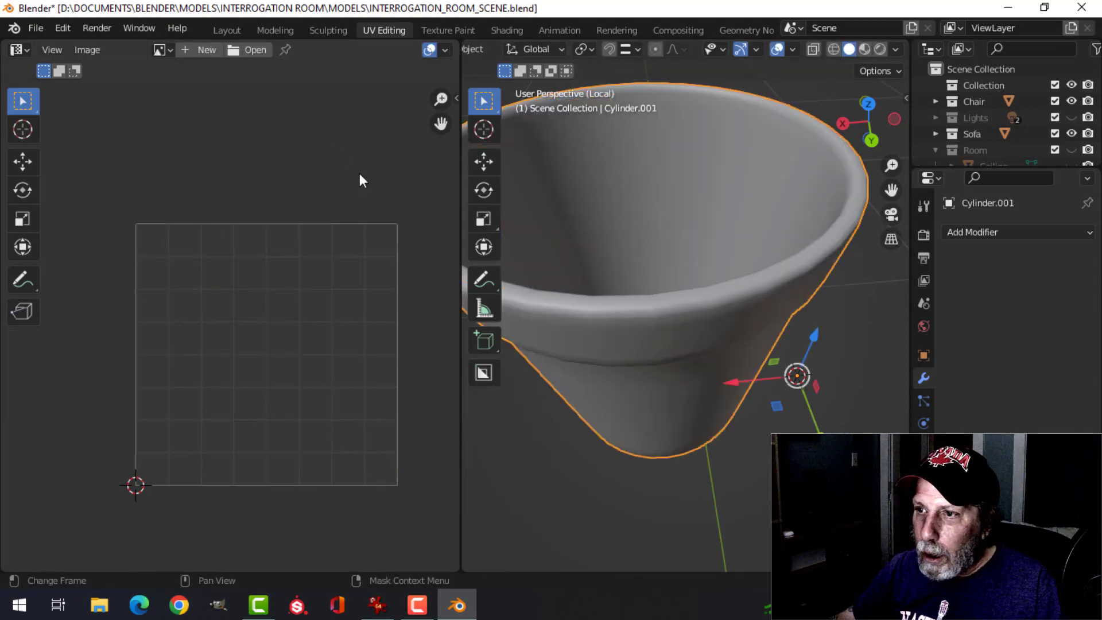
pyautogui.press('Tab')
pyautogui.scroll(-3, 365, 56)
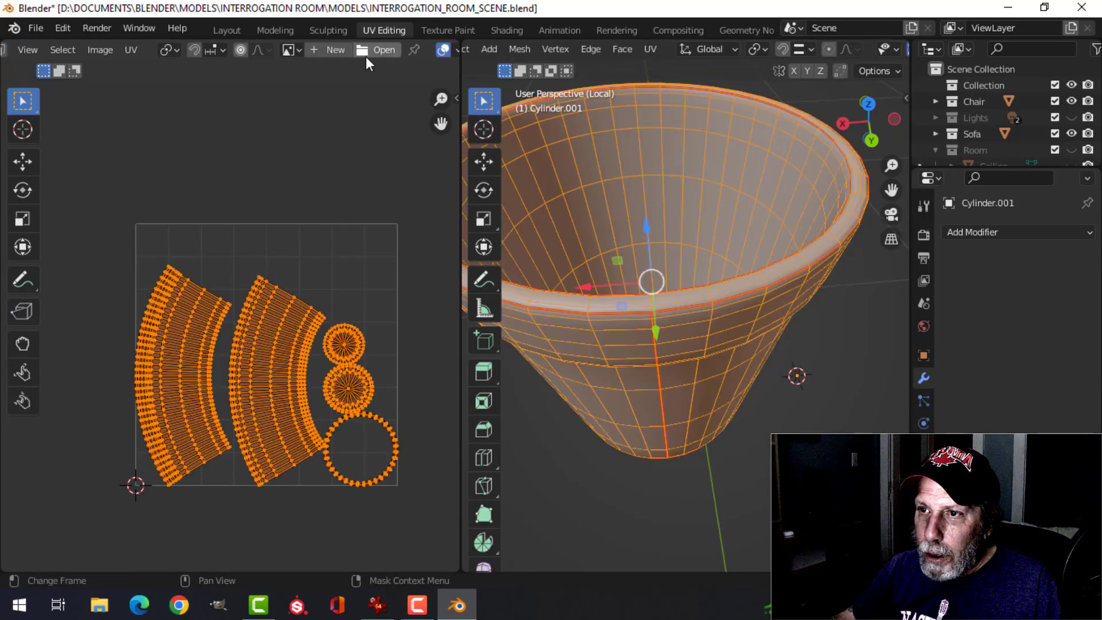
pyautogui.click(330, 55)
pyautogui.click(370, 86)
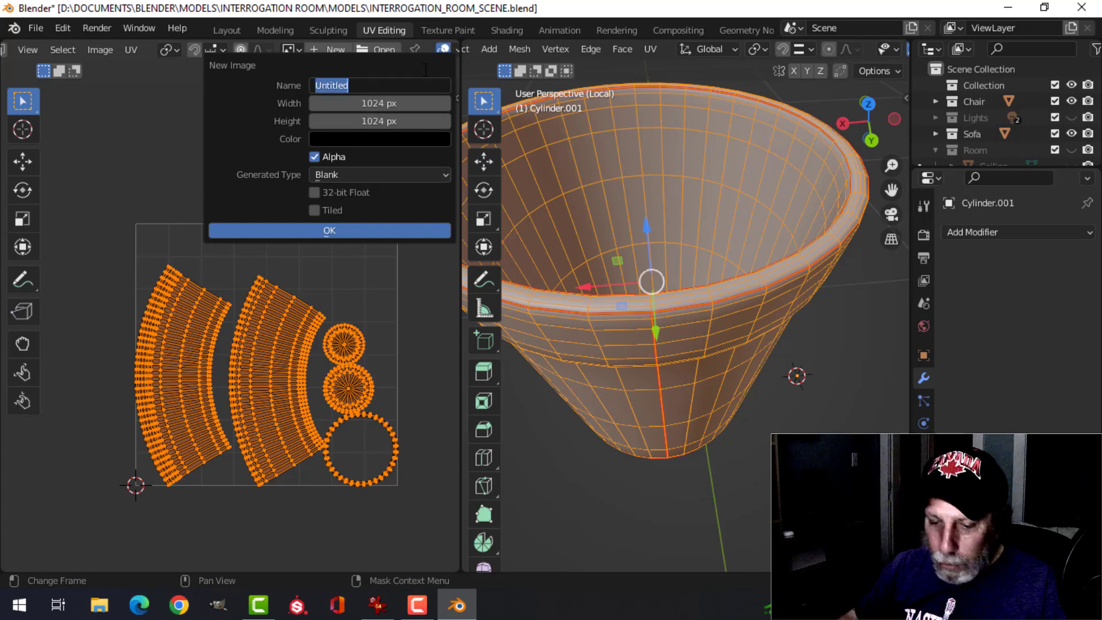
pyautogui.write('u')
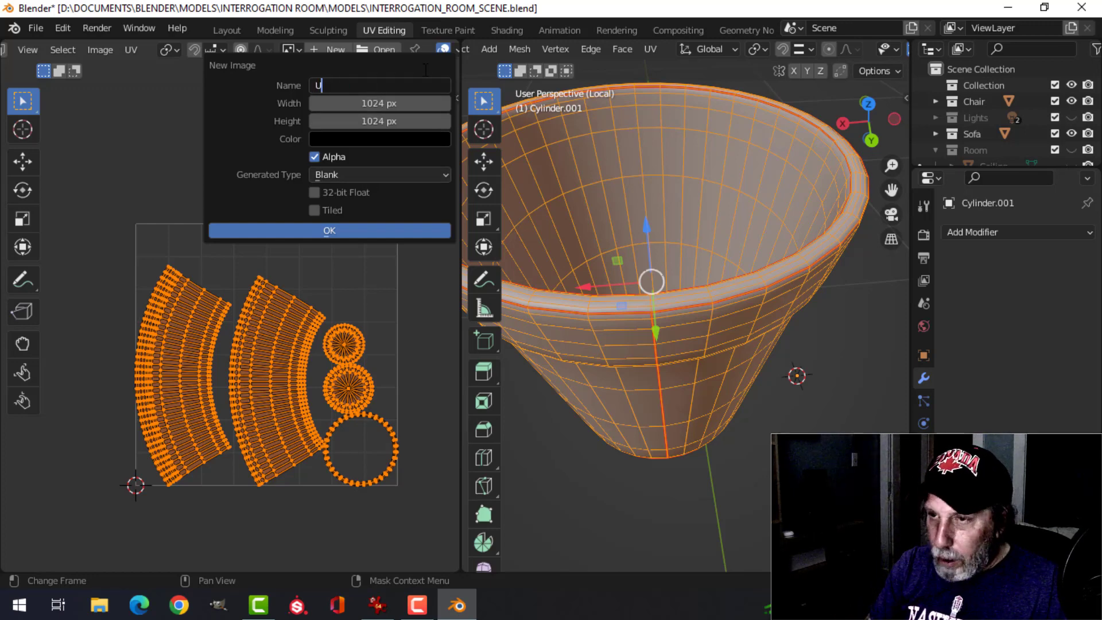
pyautogui.write('V')
pyautogui.press('capslock')
pyautogui.write('Grid')
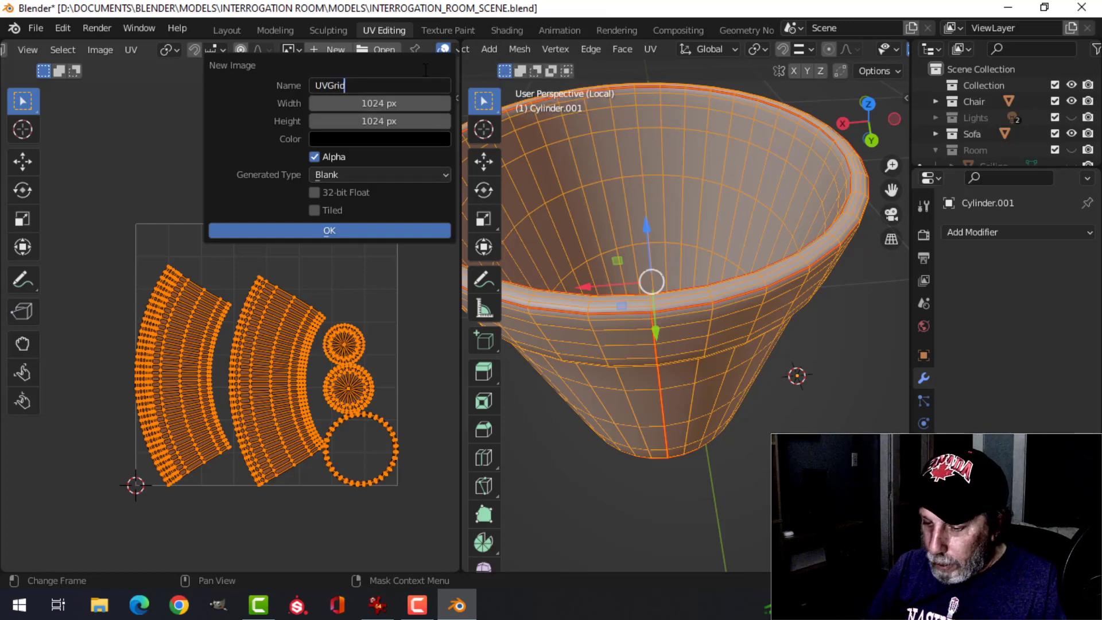
pyautogui.click(351, 176)
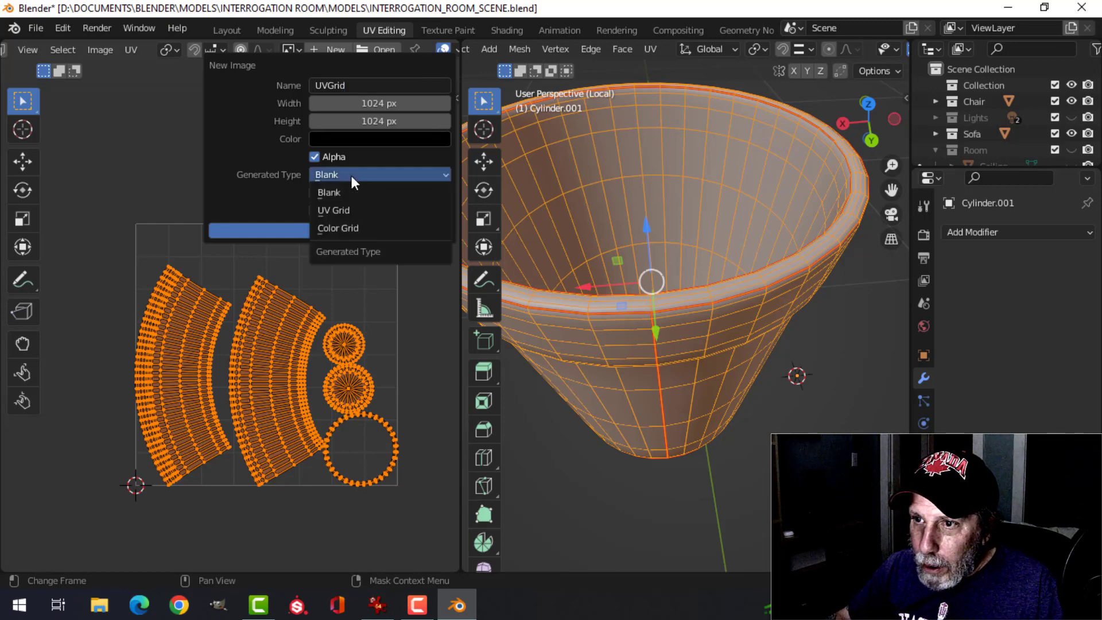
pyautogui.click(349, 210)
pyautogui.click(325, 228)
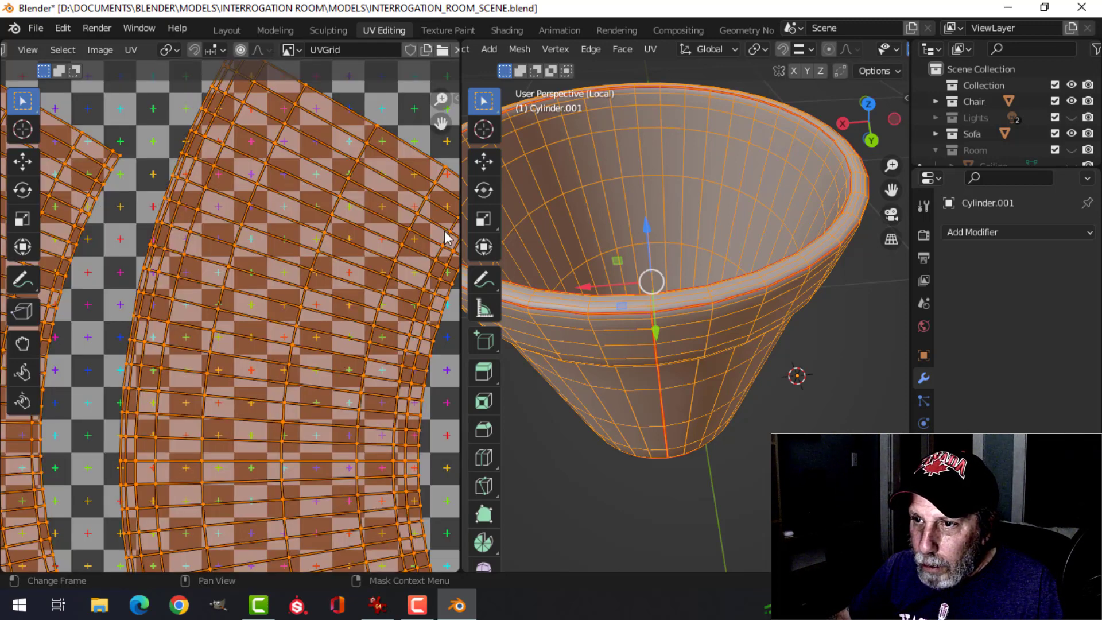
pyautogui.scroll(-5, 326, 257)
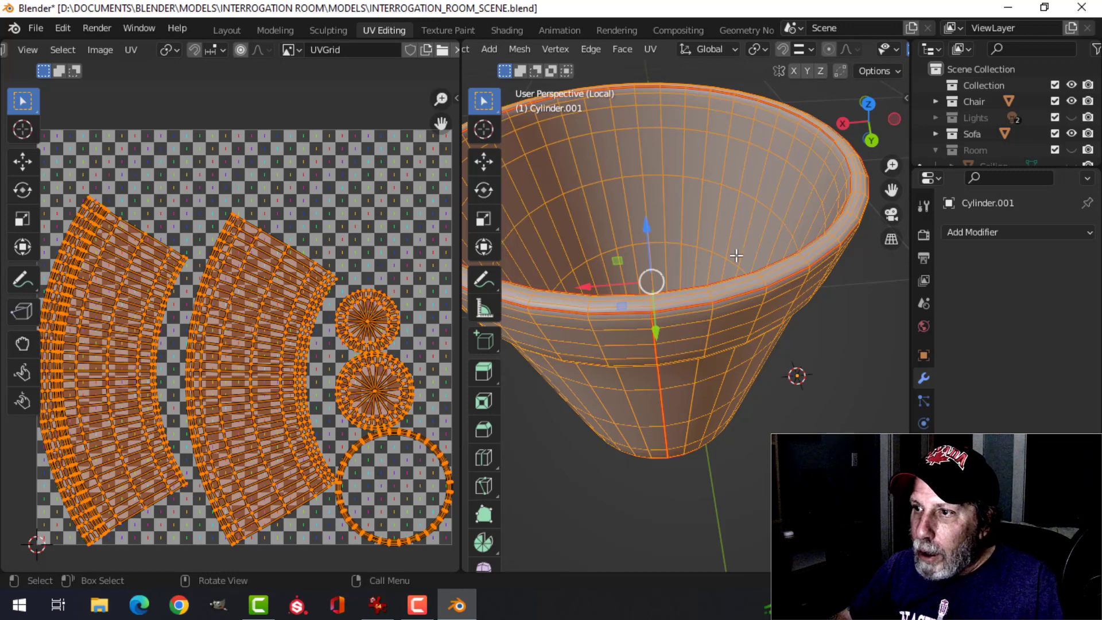
# - Add a new material to the cup in the Shading workspace and isolate the cup in the viewport
pyautogui.press('Tab')
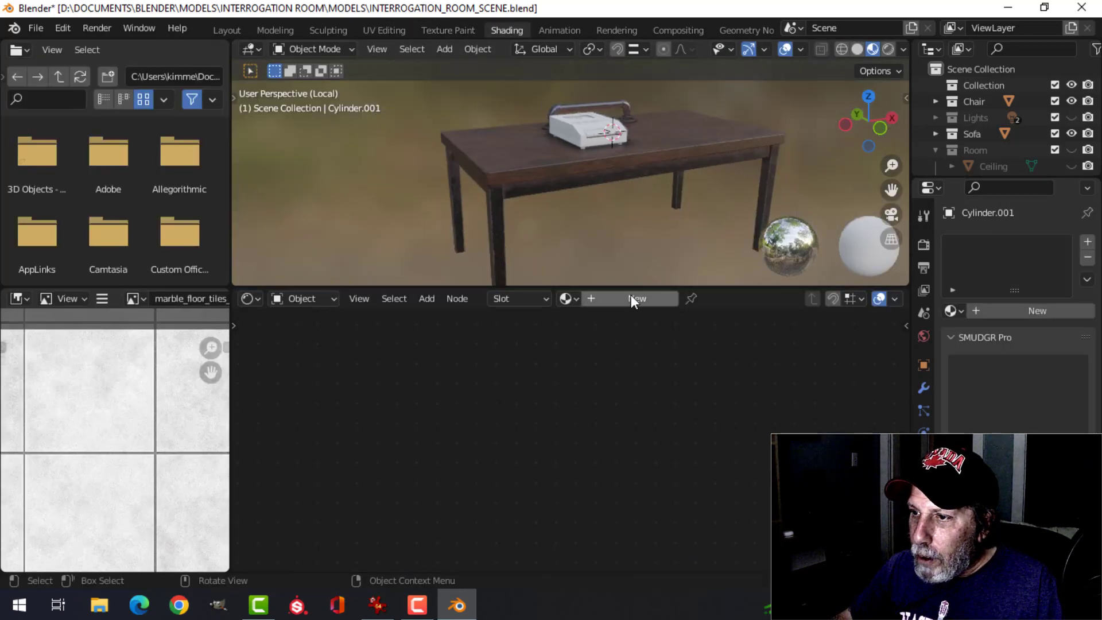
pyautogui.click(631, 295)
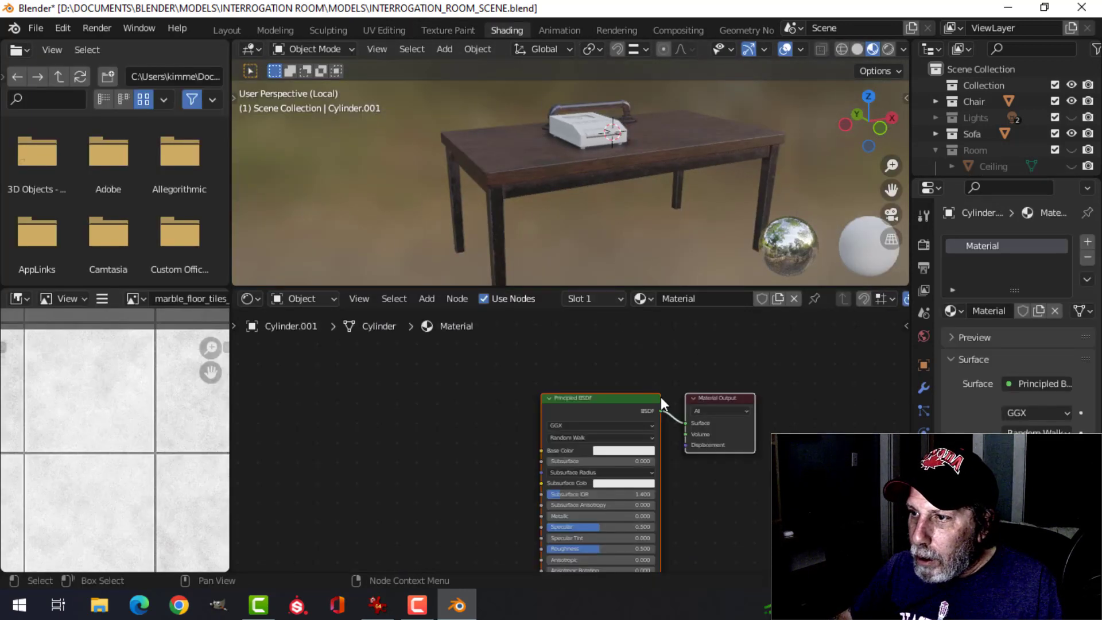
pyautogui.moveTo(658, 164); pyautogui.dragTo(599, 168, button='middle')
pyautogui.press('KP_Divide')
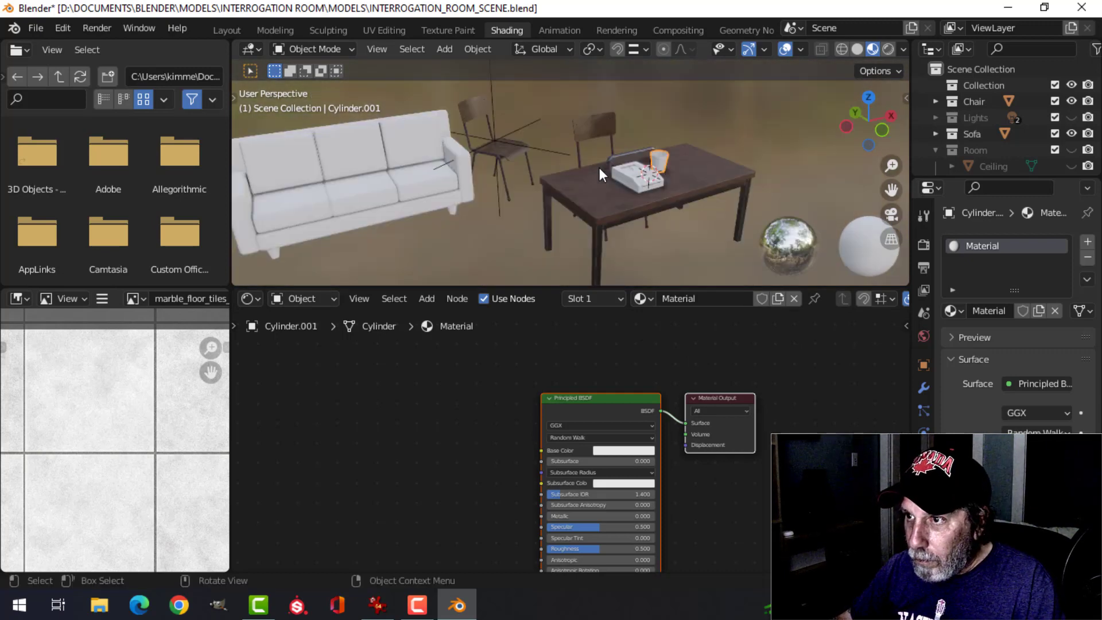
pyautogui.press('KP_Divide')
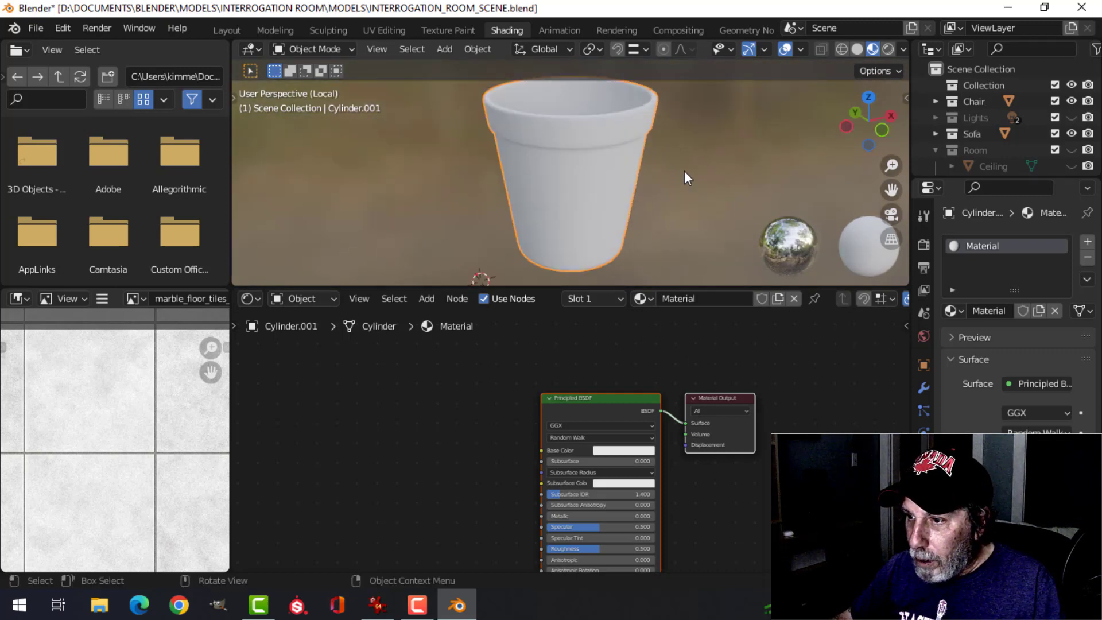
# - Rename the cup's material to UVGrid
pyautogui.click(599, 392)
pyautogui.click(694, 299)
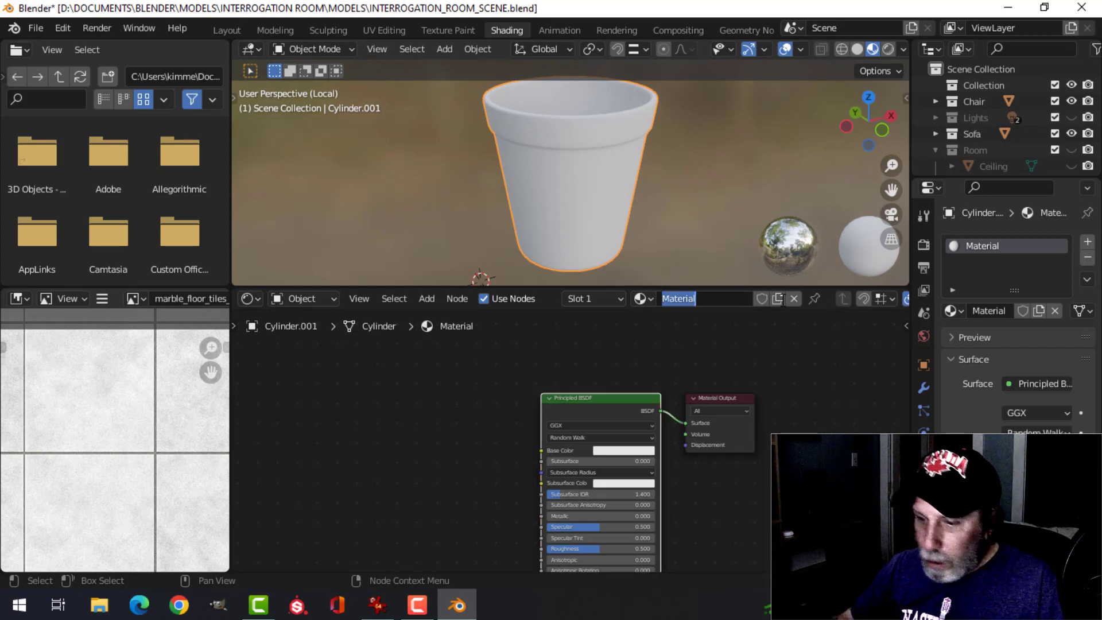
pyautogui.write('UVGri')
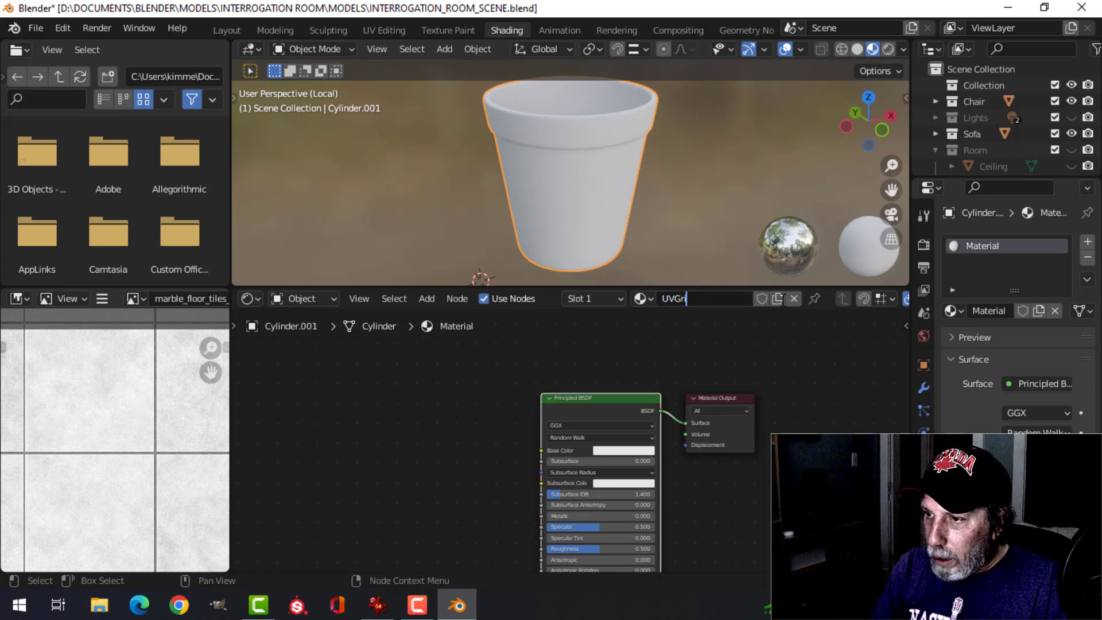
pyautogui.write('d')
pyautogui.press('Return')
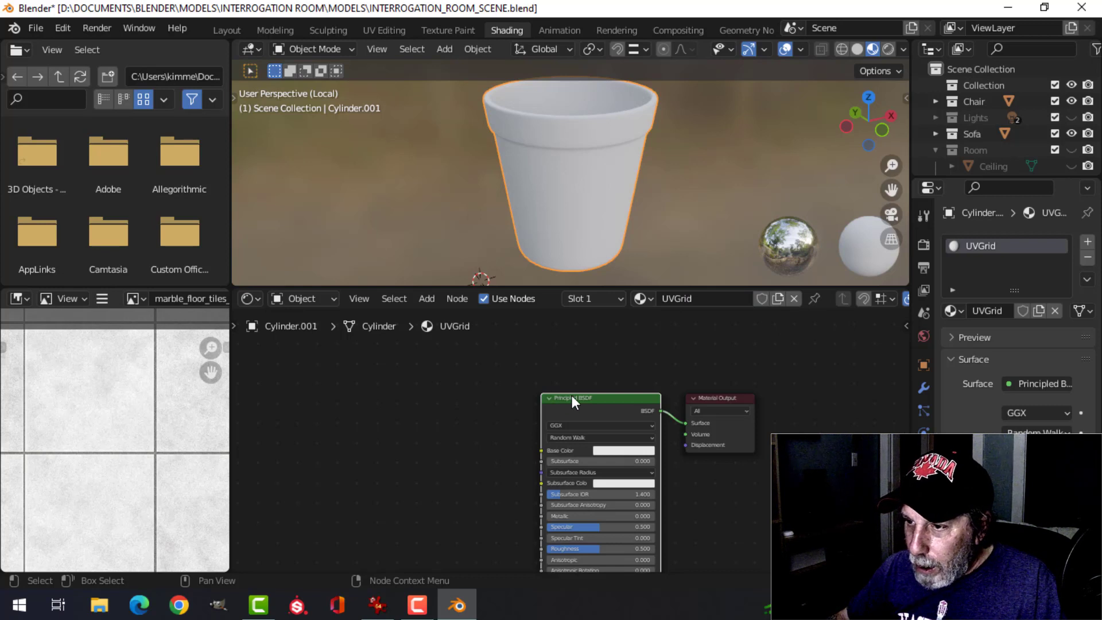
# - Connect a Texture Coordinate, Mapping and Image Texture setup to the Principled BSDF's base color and move the new nodes above it
pyautogui.hotkey('ctrl', 't')
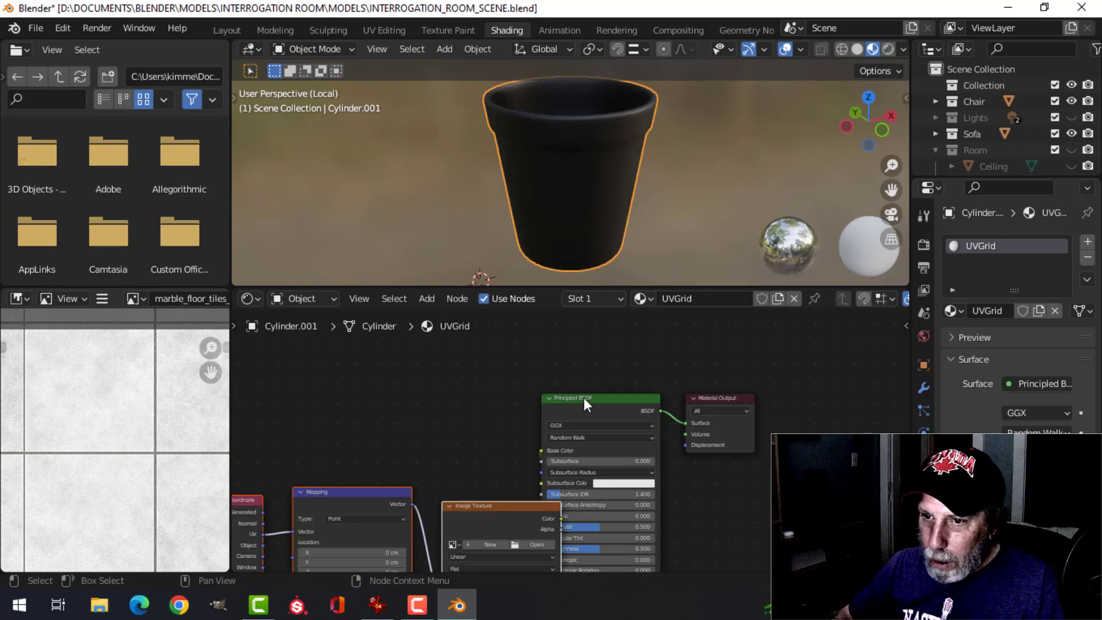
pyautogui.press('g')
pyautogui.click(558, 318)
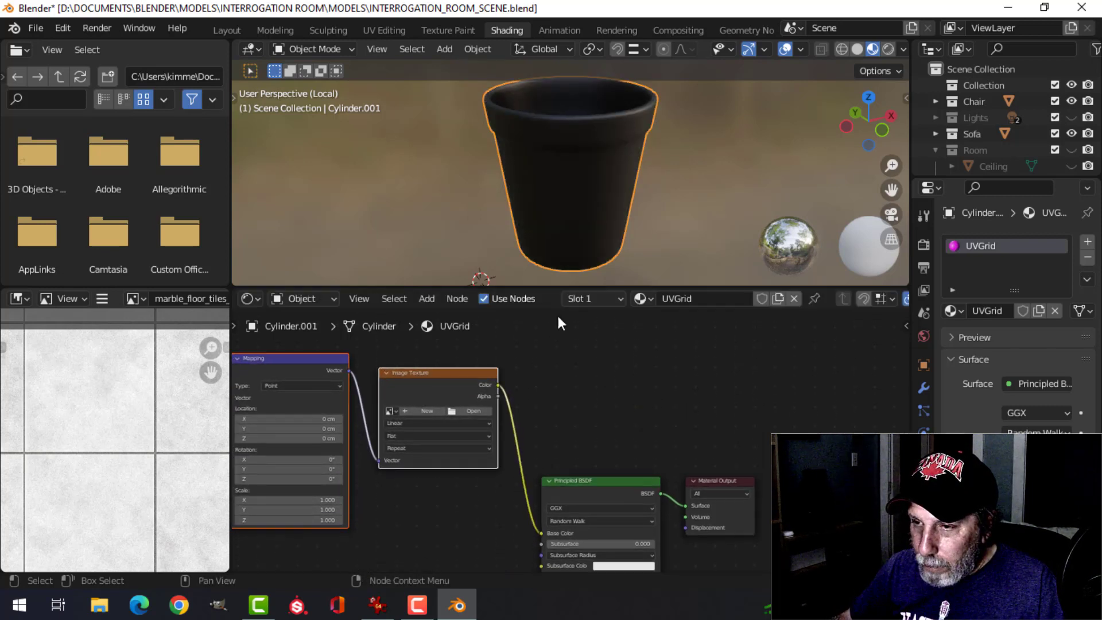
# - Assign the UVGrid image to the Image Texture node of the cup's material
pyautogui.scroll(2, 391, 422)
pyautogui.click(324, 400)
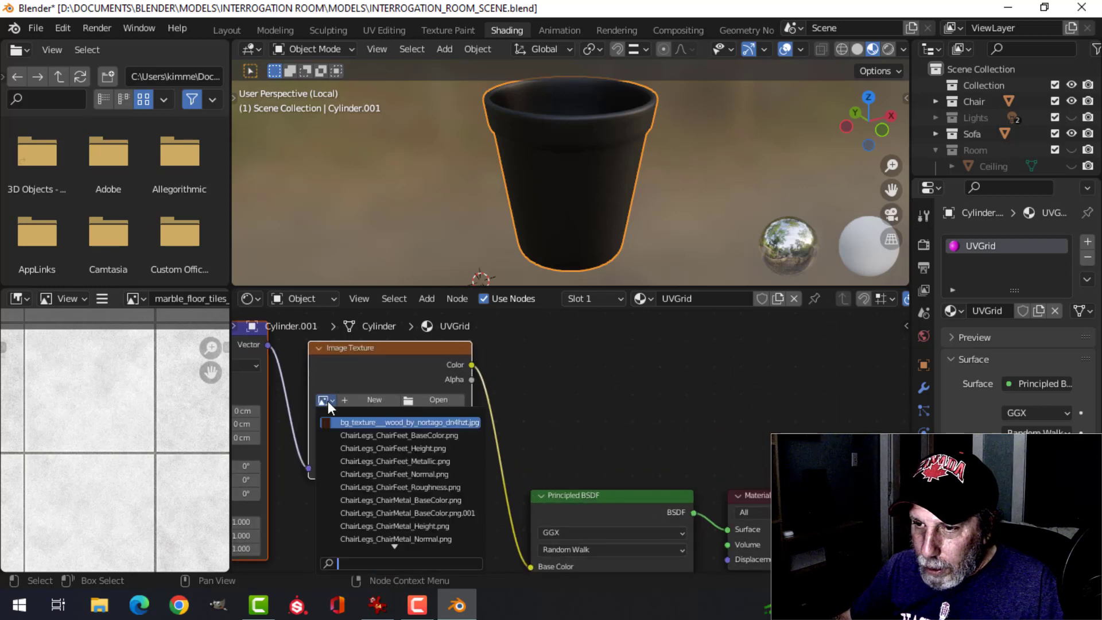
pyautogui.scroll(-5, 383, 538)
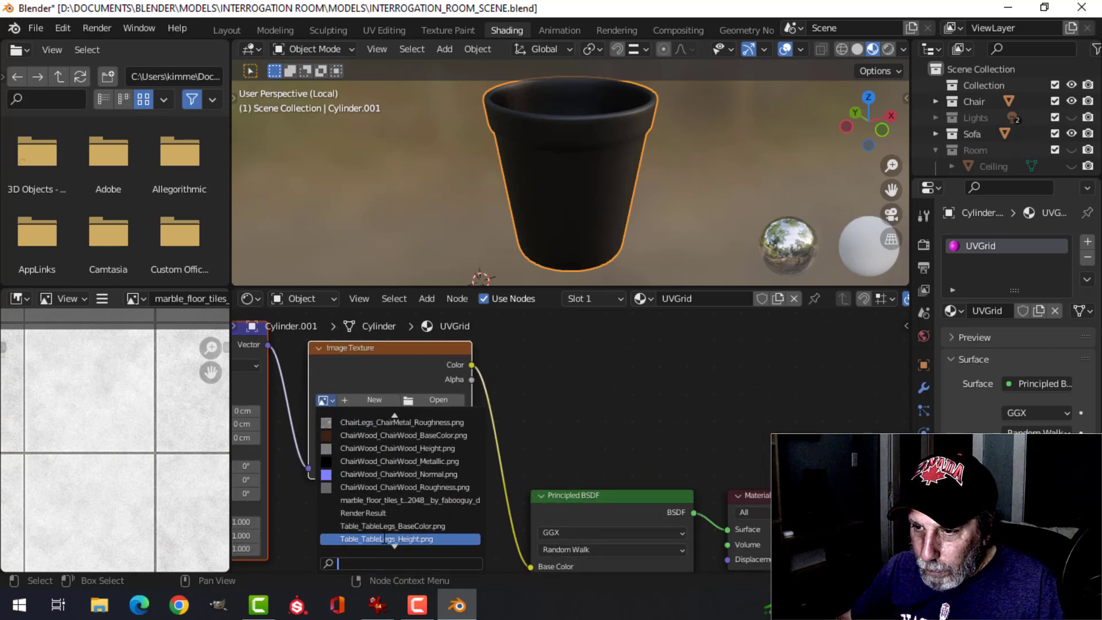
pyautogui.scroll(-11, 383, 539)
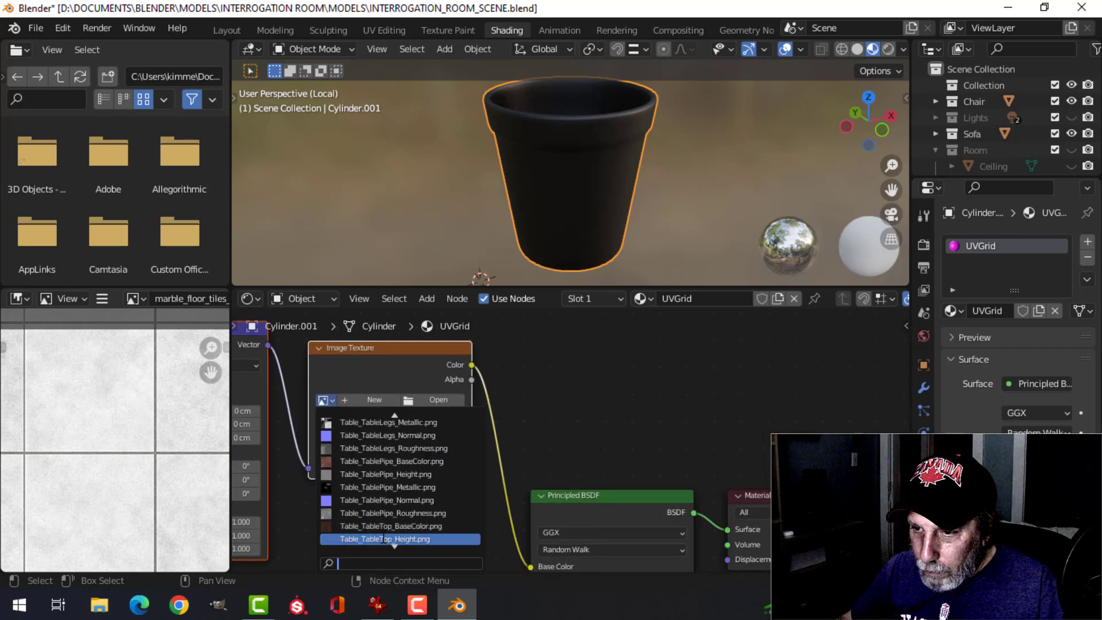
pyautogui.scroll(-2, 387, 539)
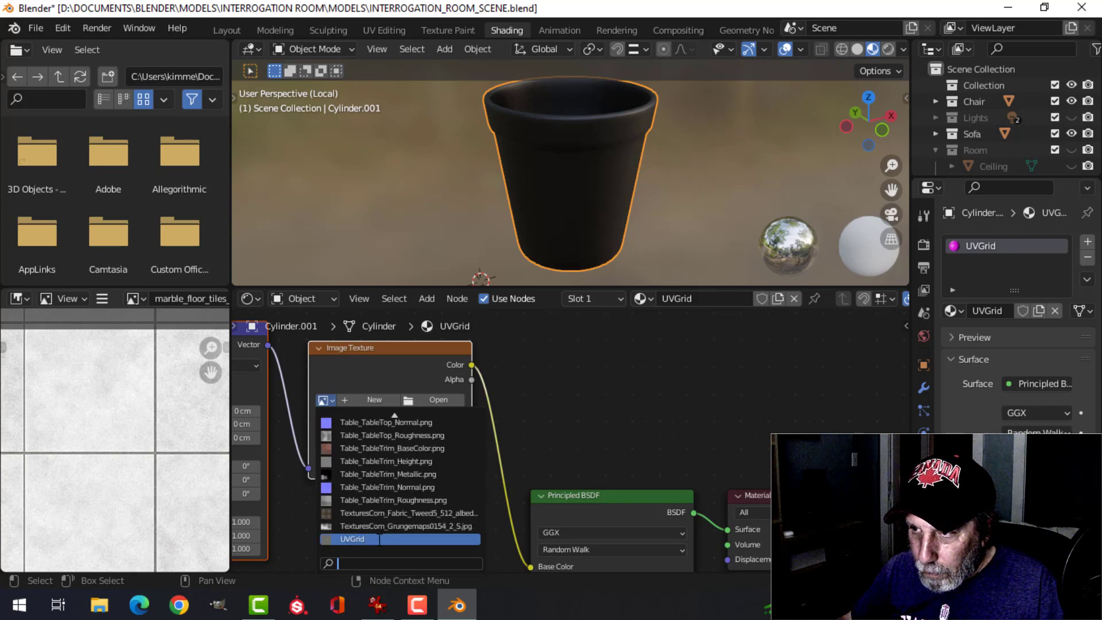
pyautogui.click(379, 538)
pyautogui.scroll(3, 620, 165)
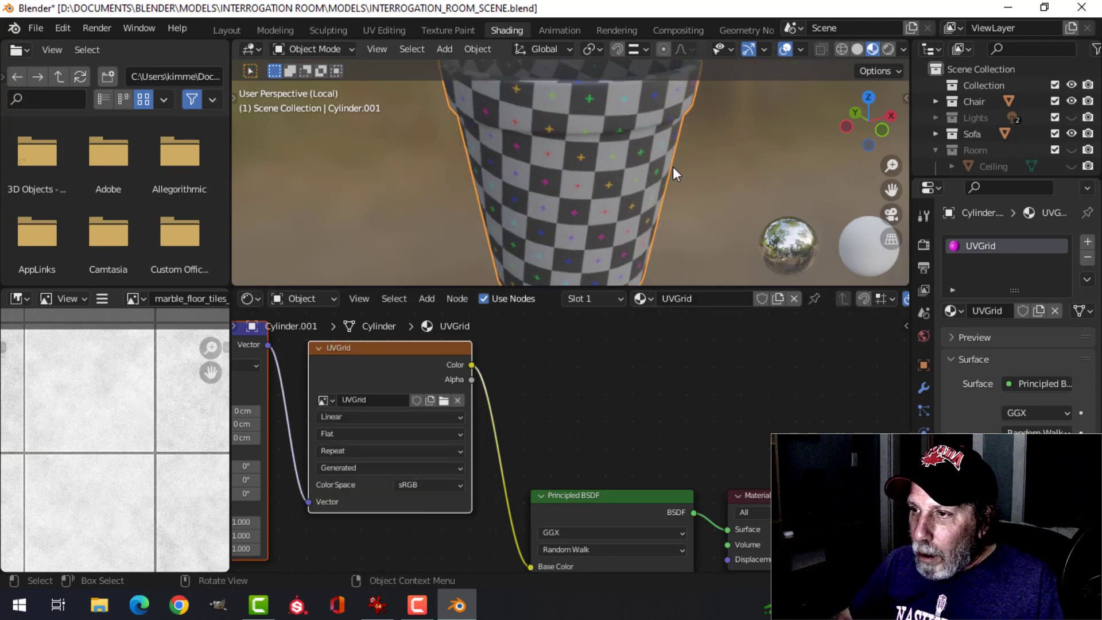
pyautogui.scroll(-1, 655, 169)
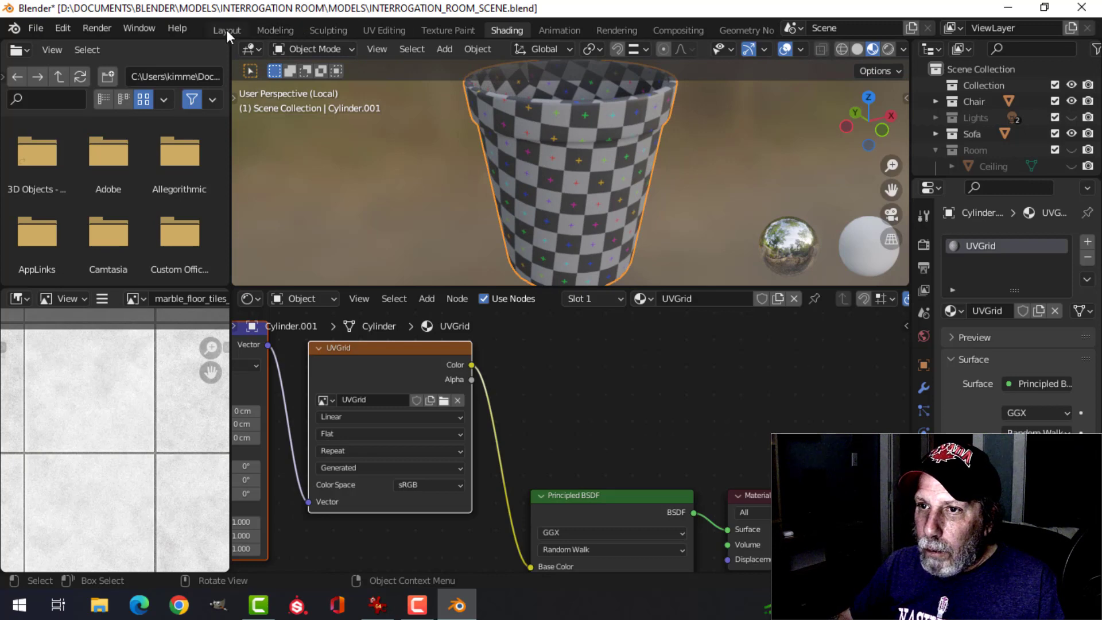
# - Isolate the cup in the Layout workspace with material preview shading and inspect the grid pattern on its inner and outer walls
pyautogui.click(226, 30)
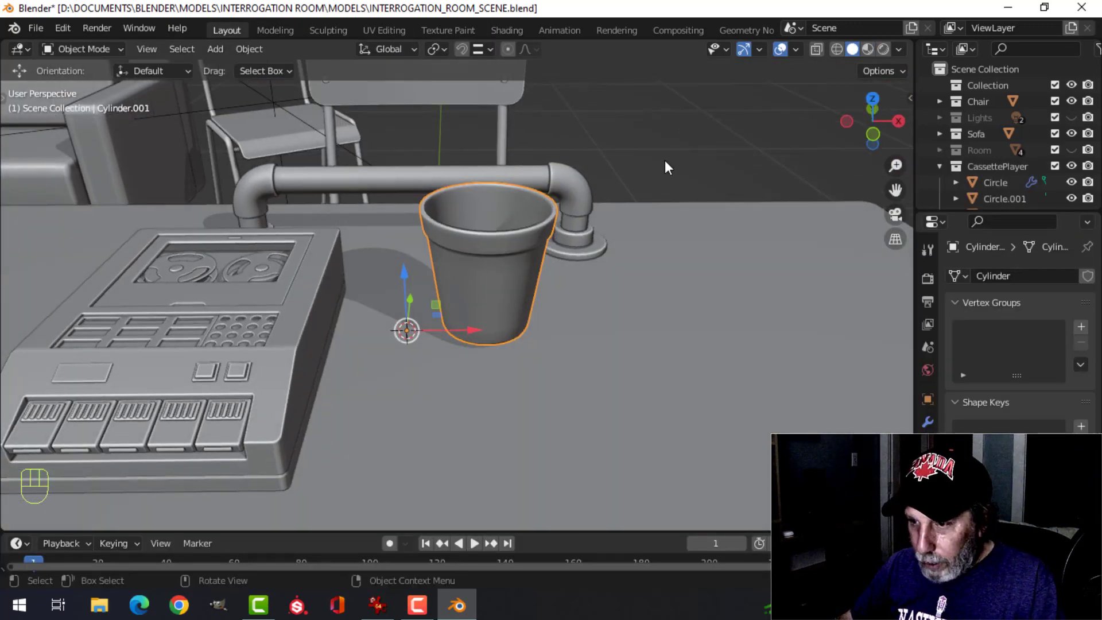
pyautogui.press('KP_Divide')
pyautogui.click(867, 49)
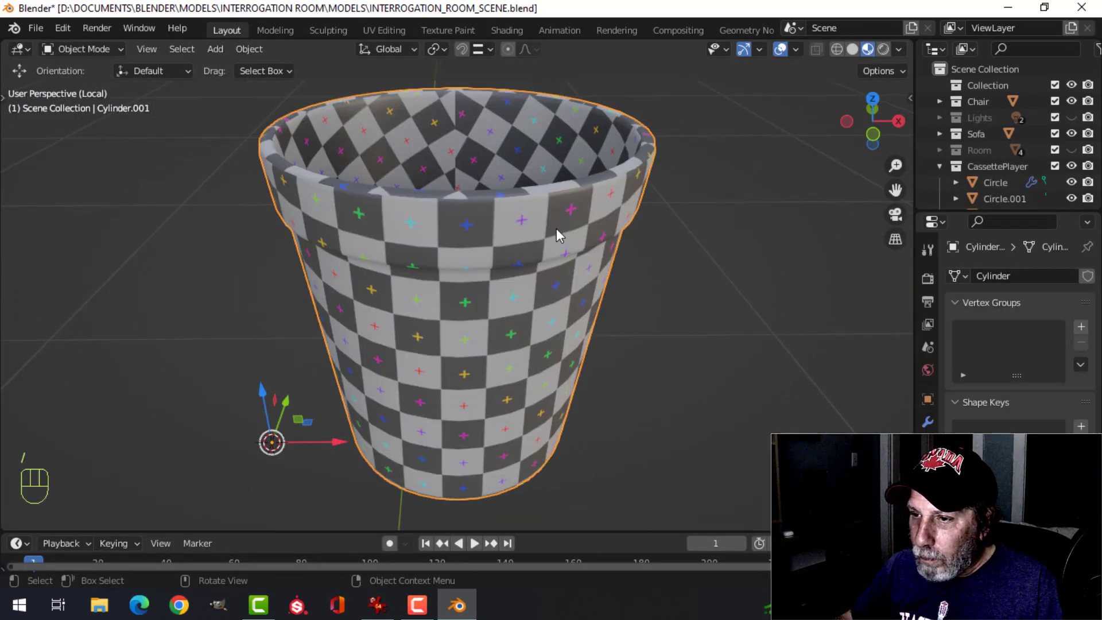
pyautogui.hotkey('alt', 'a')
pyautogui.moveTo(556, 229); pyautogui.dragTo(537, 319, button='middle')
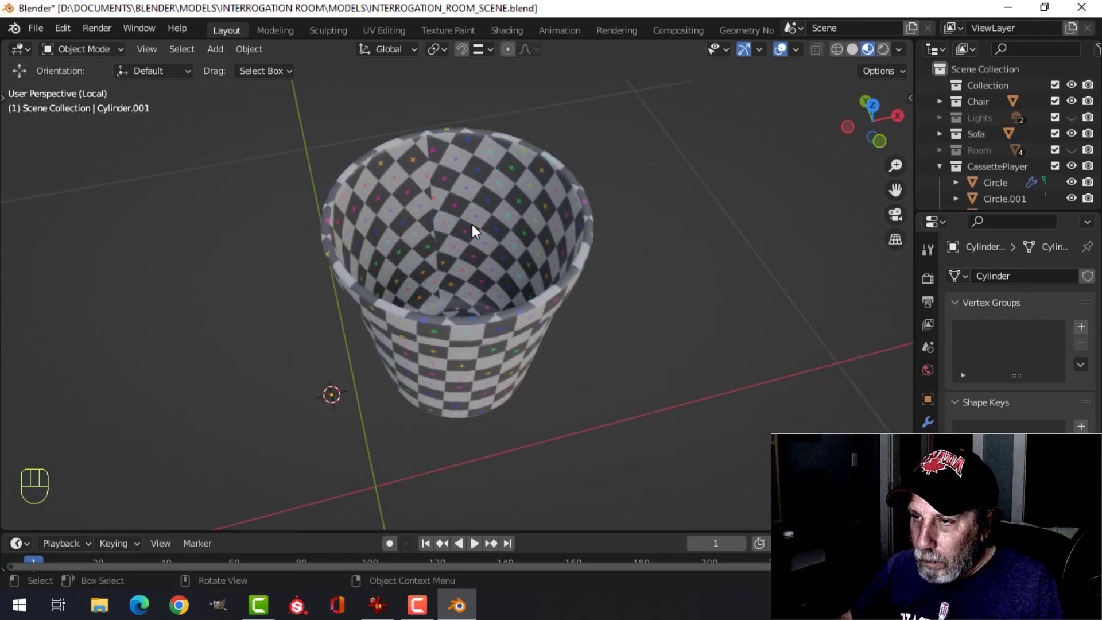
pyautogui.click(472, 224)
pyautogui.scroll(2, 435, 236)
pyautogui.moveTo(435, 235); pyautogui.dragTo(410, 128, button='middle')
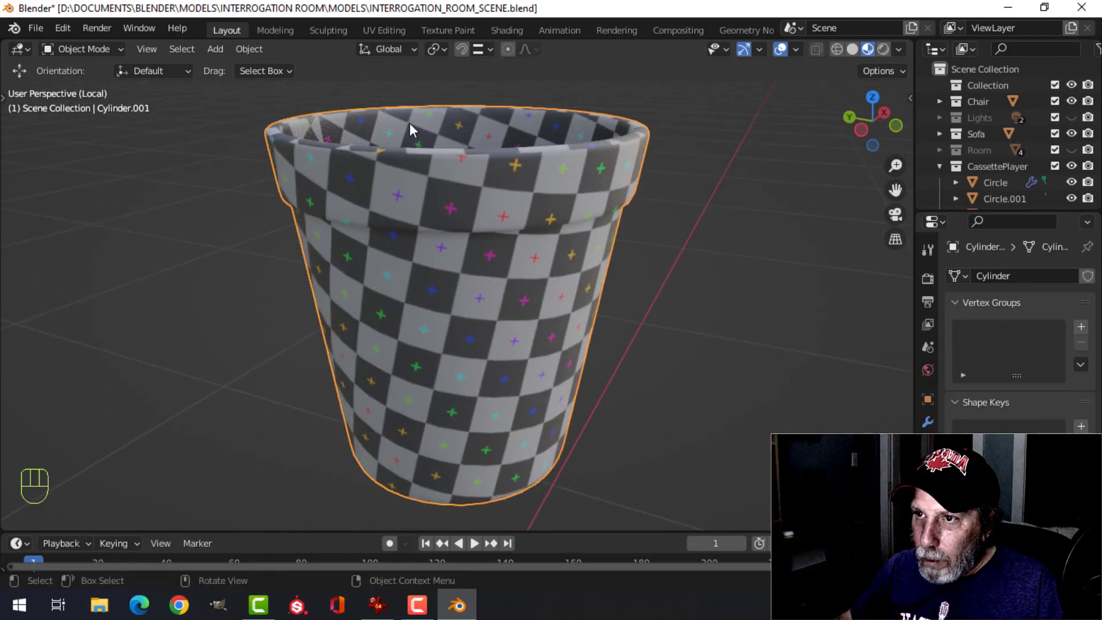
# - In the UV Editing workspace, deselect the cup's mesh and show its 3D view in material preview shading
pyautogui.click(384, 30)
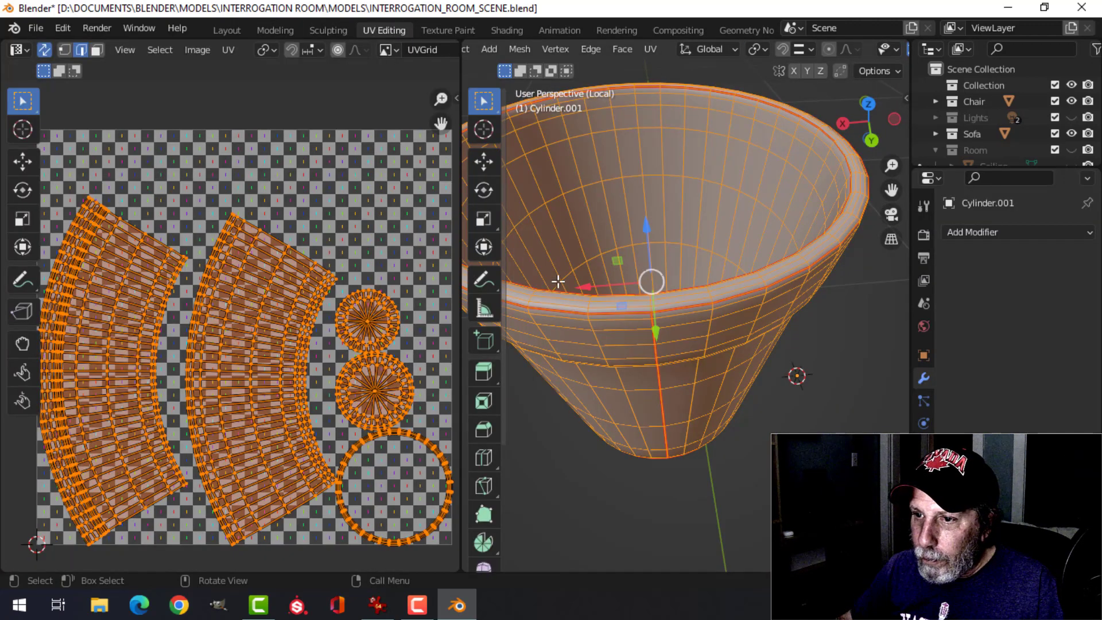
pyautogui.moveTo(643, 269); pyautogui.dragTo(709, 255, button='middle')
pyautogui.hotkey('alt', 'a')
pyautogui.hscroll(5, 834, 52)
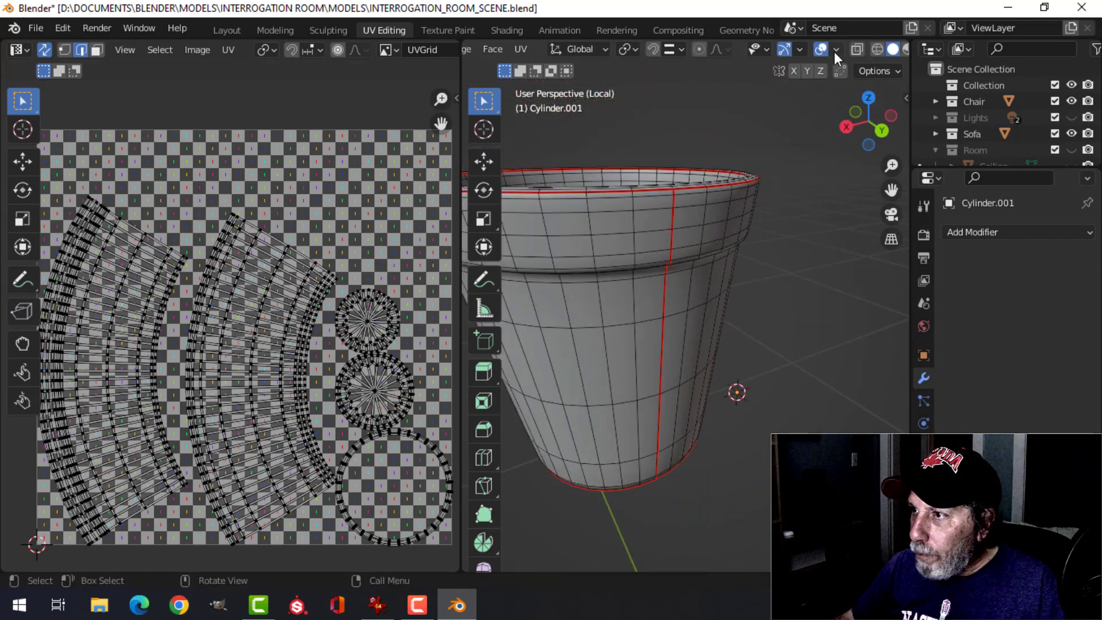
pyautogui.click(863, 49)
pyautogui.scroll(-2, 608, 292)
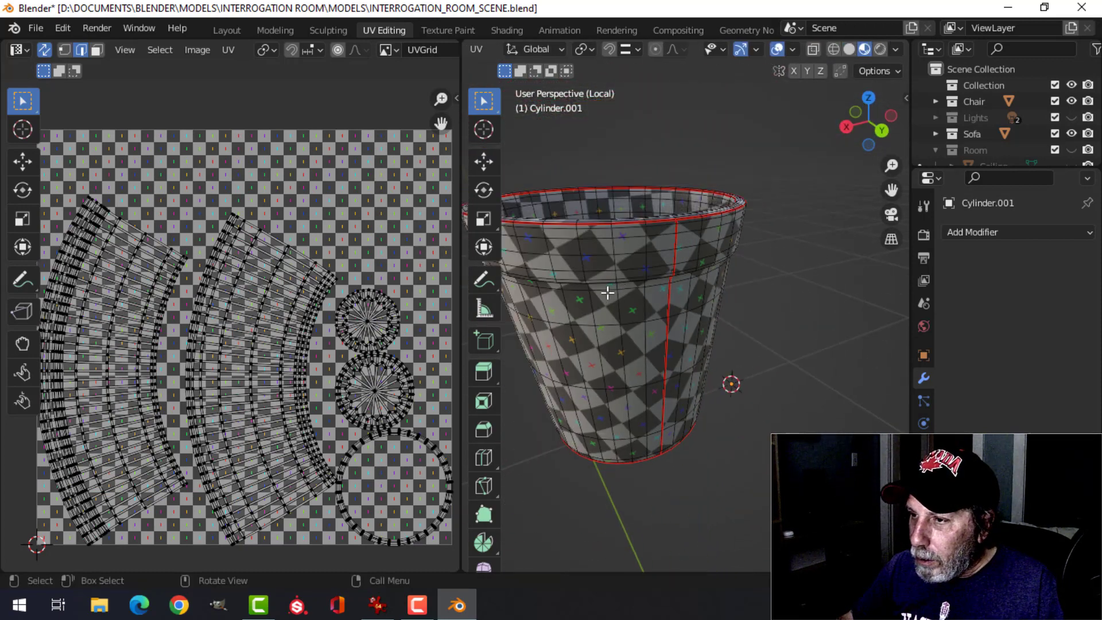
pyautogui.keyDown('shift'); pyautogui.moveTo(603, 298); pyautogui.dragTo(686, 260, button='middle'); pyautogui.keyUp('shift')
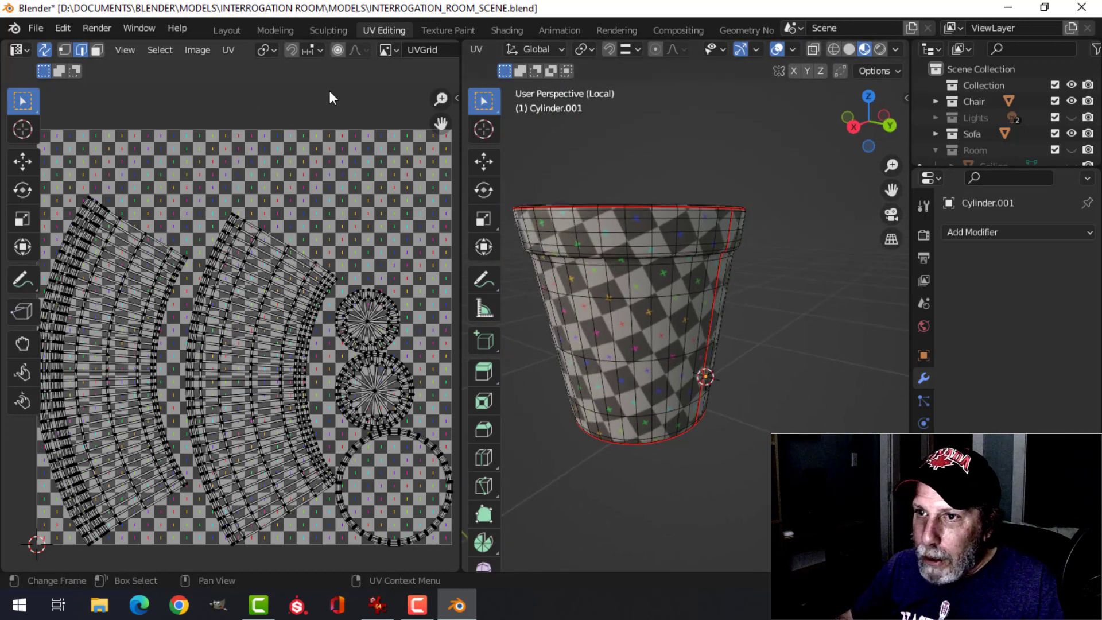
# - Unlink the UVGrid image from the UV editor and start a new image named UVGrid2
pyautogui.scroll(-5, 351, 47)
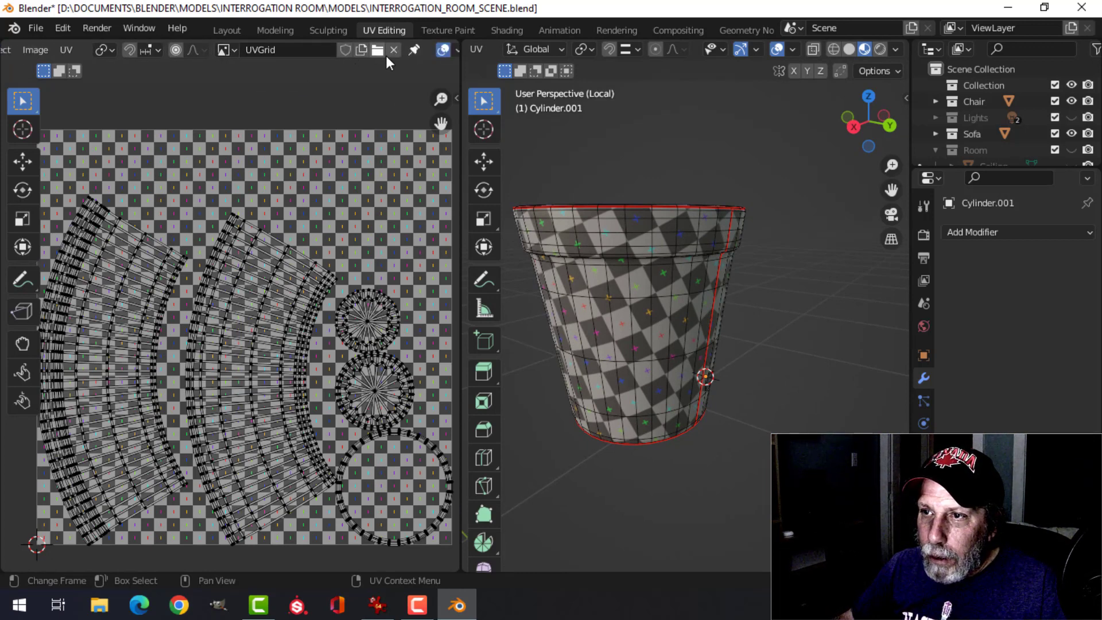
pyautogui.click(392, 50)
pyautogui.click(277, 50)
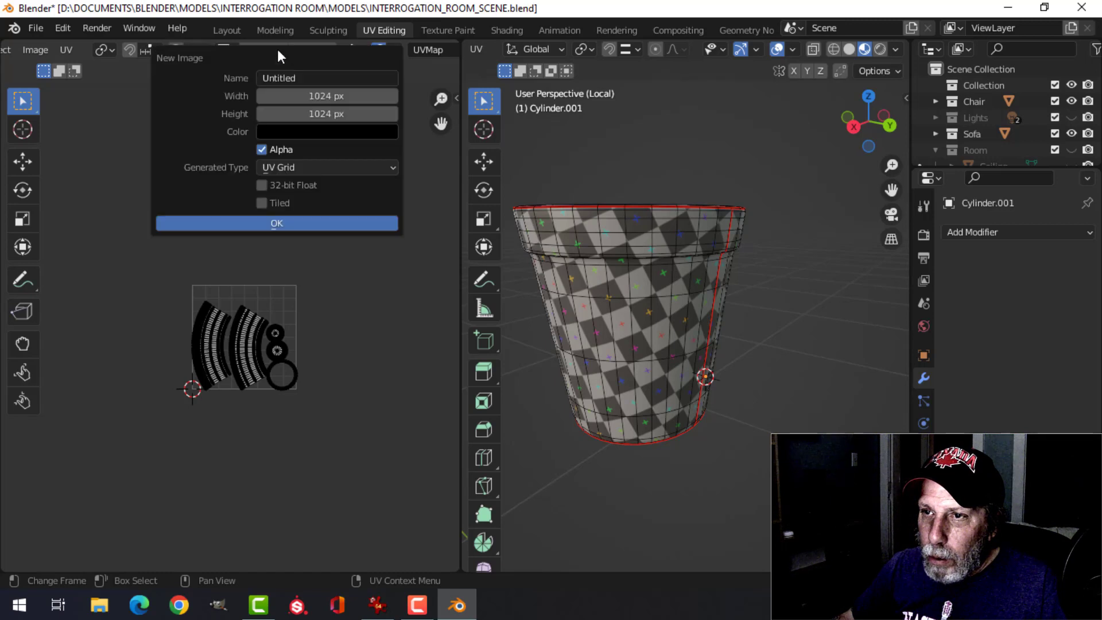
pyautogui.click(307, 77)
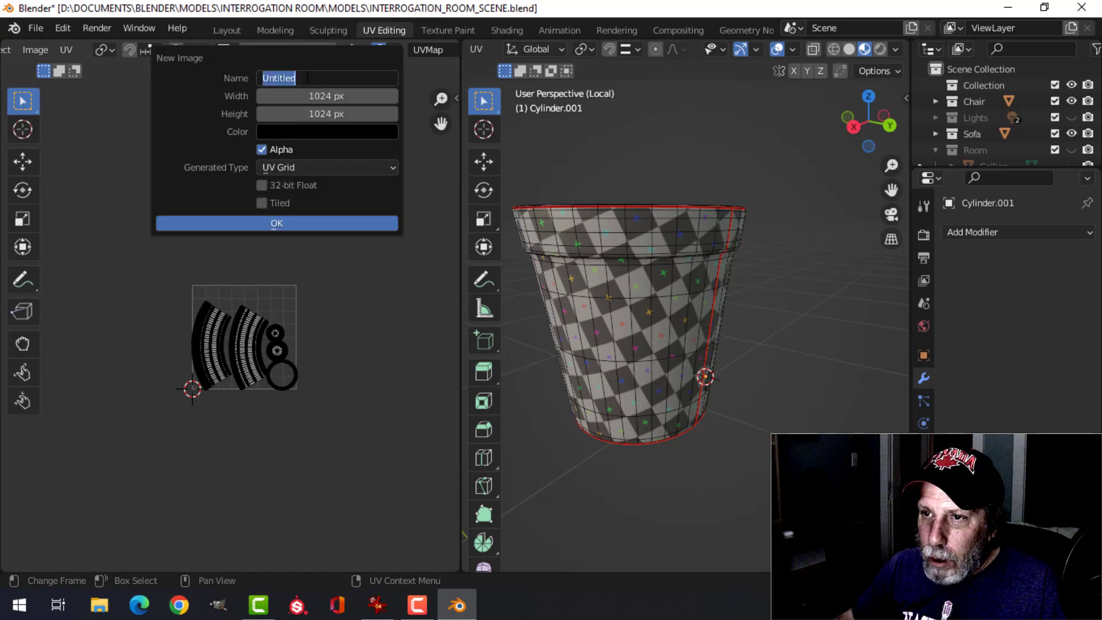
pyautogui.write('UVGrid2')
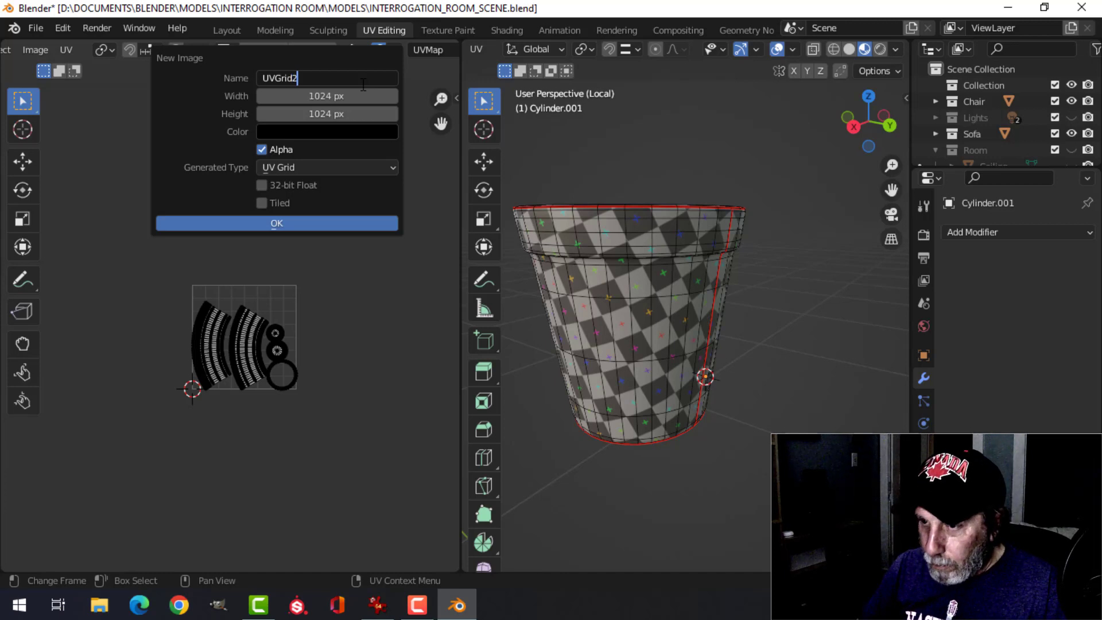
pyautogui.press('Return')
# - Set the new image's width and height to 2048 px, create it with the UV Grid type and frame the full UV layout
pyautogui.click(343, 99)
pyautogui.click(336, 97)
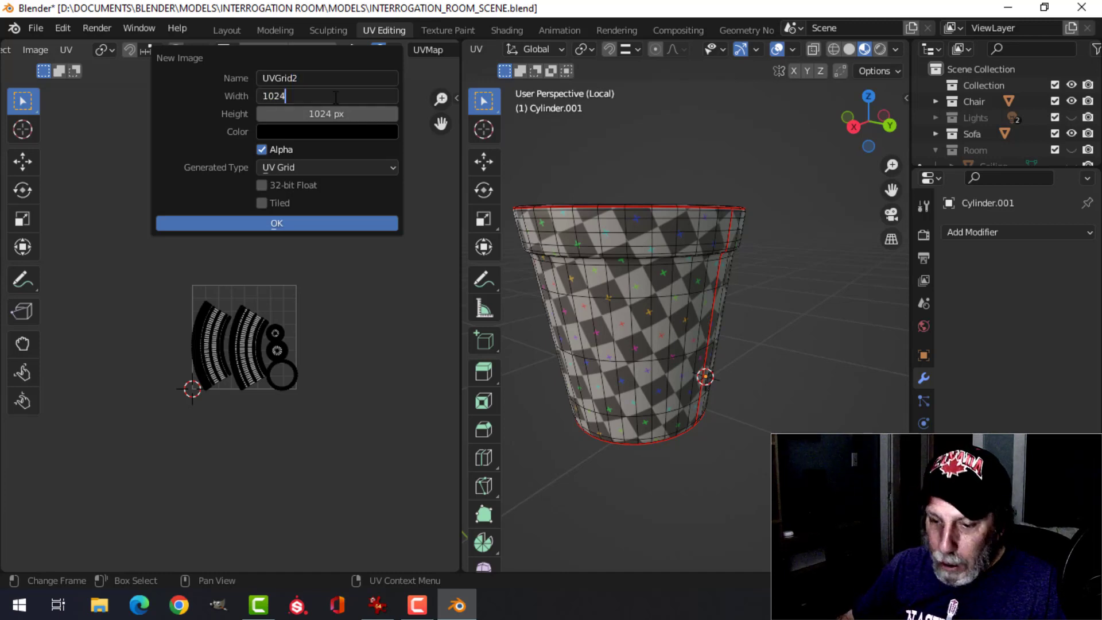
pyautogui.write('*2')
pyautogui.press('Return')
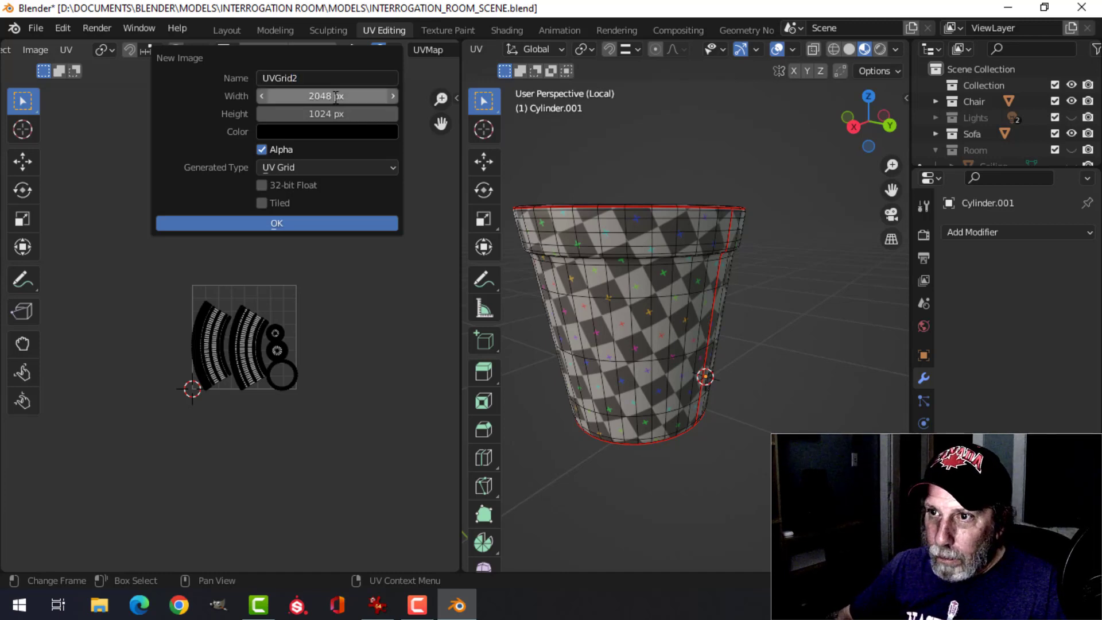
pyautogui.click(351, 113)
pyautogui.click(352, 114)
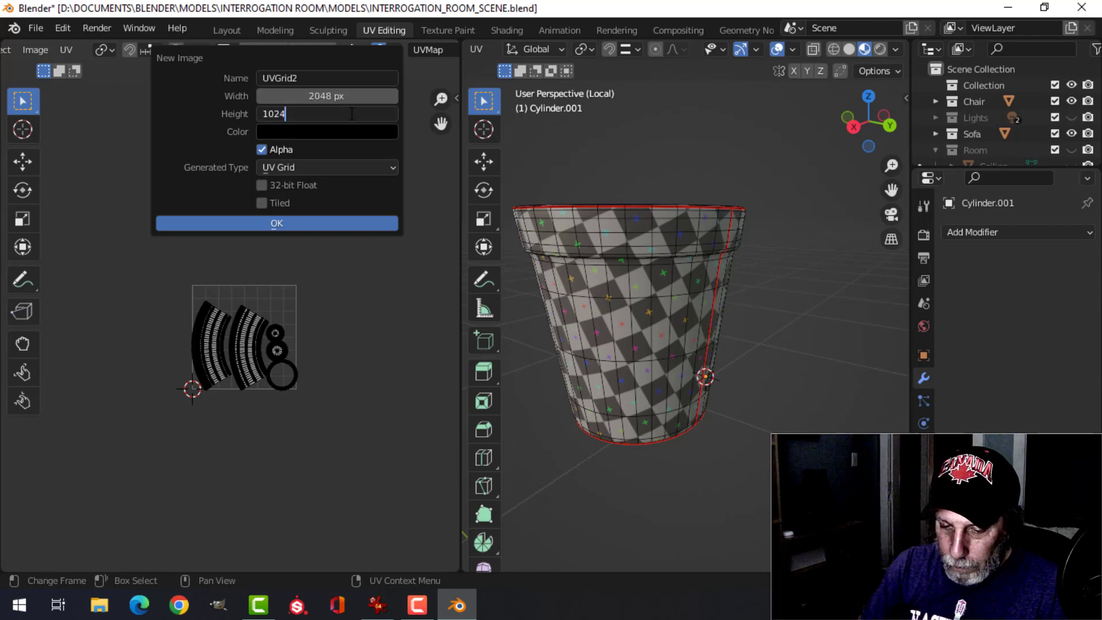
pyautogui.write('*2')
pyautogui.press('Return')
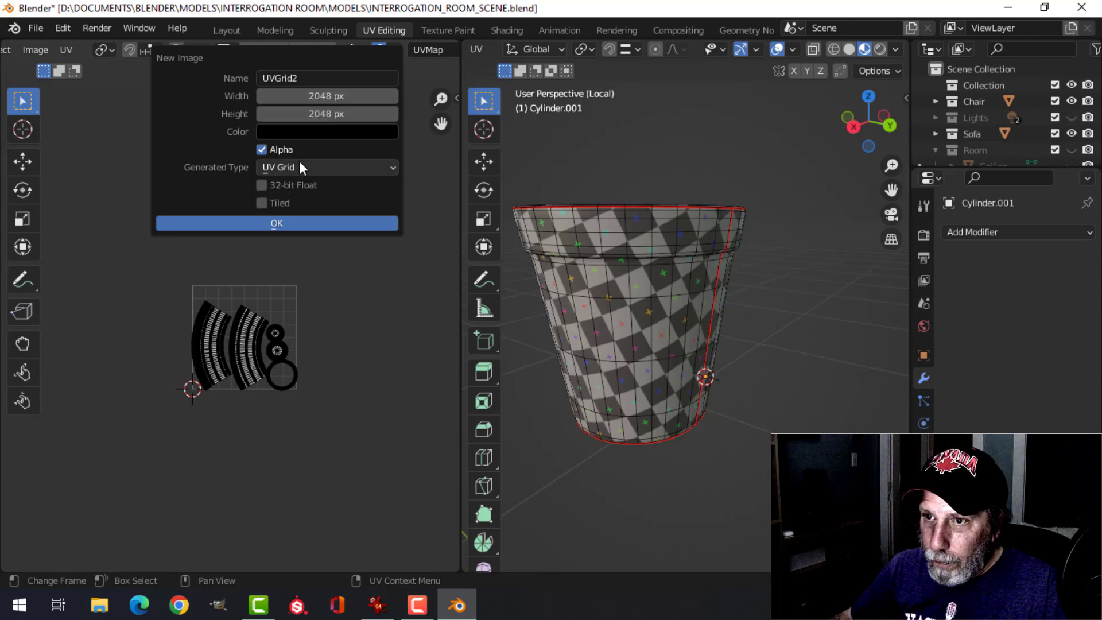
pyautogui.click(289, 222)
pyautogui.scroll(2, 381, 275)
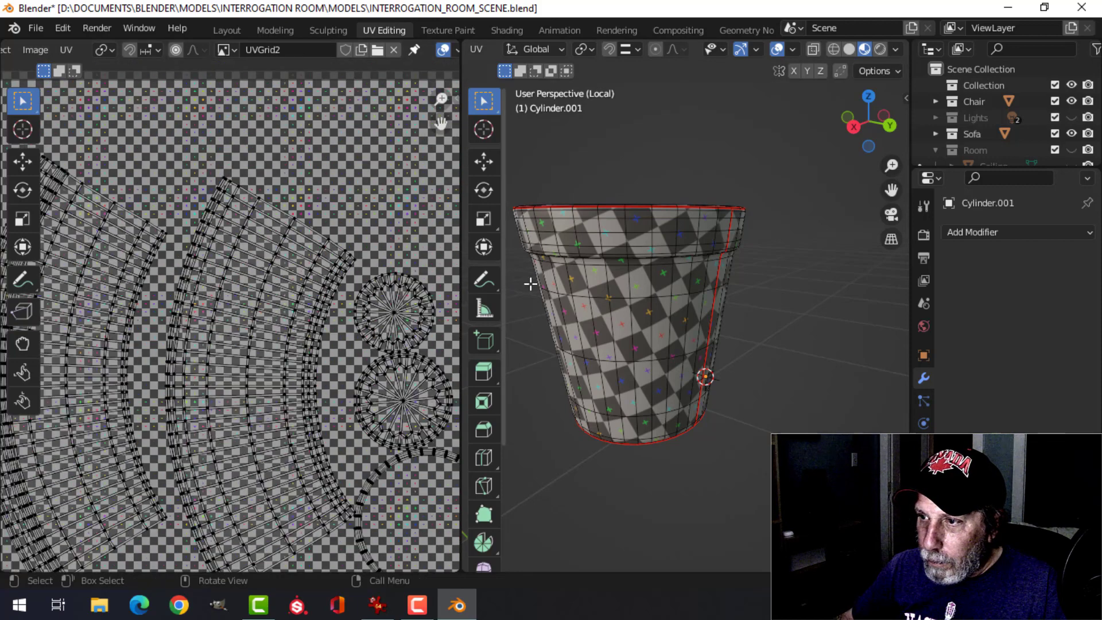
pyautogui.press('Home')
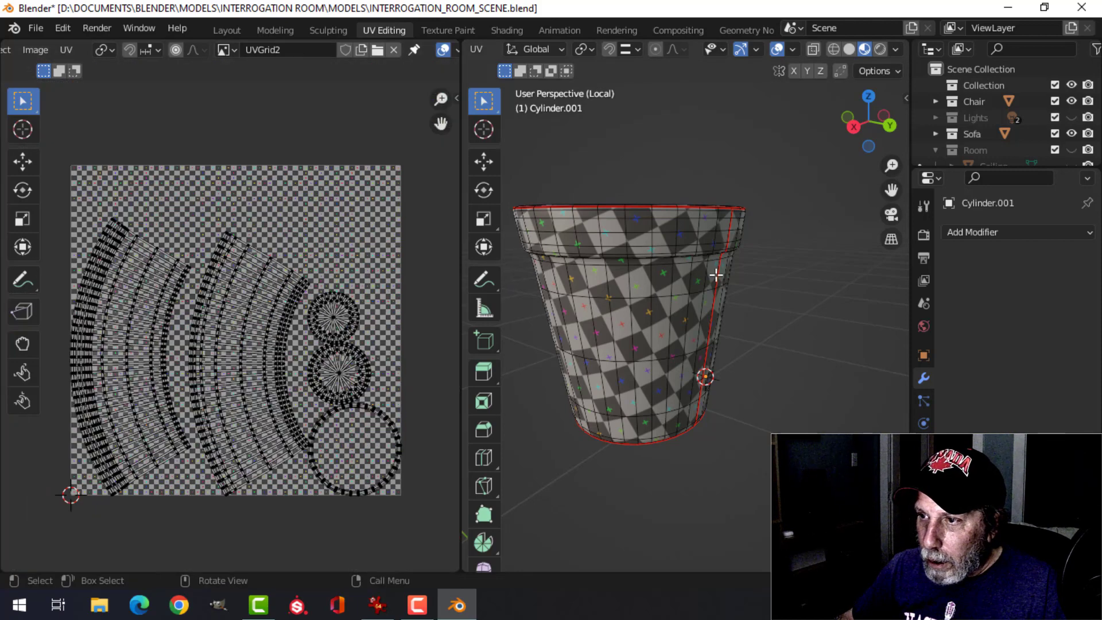
# - Switch the cup material's image texture to UVGrid2 and check the finer grid on the cup in the Layout workspace
pyautogui.click(509, 30)
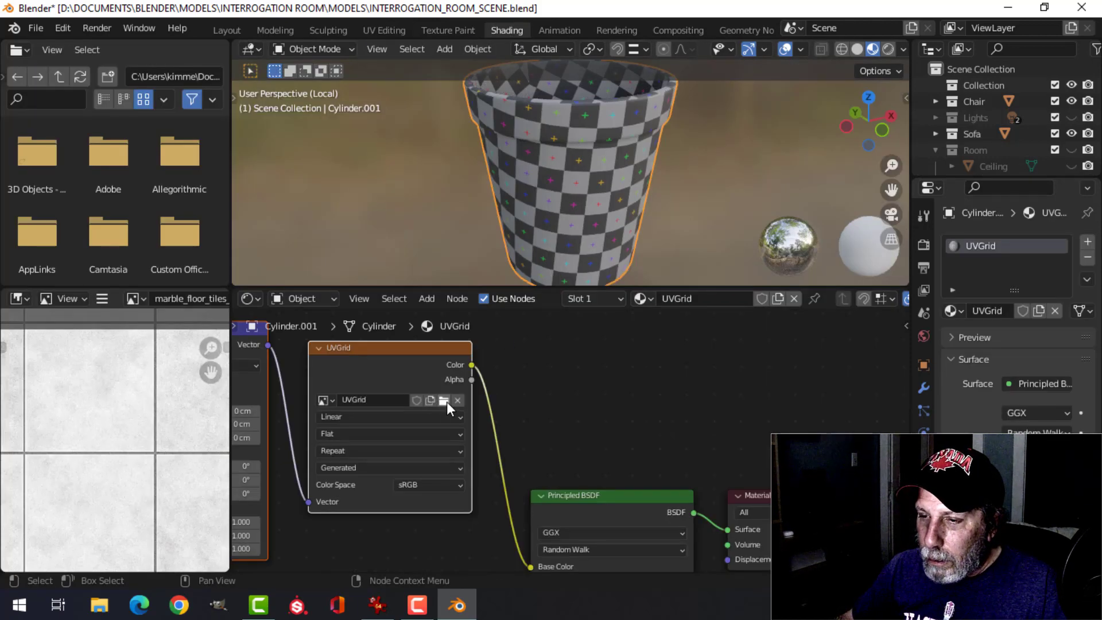
pyautogui.click(325, 399)
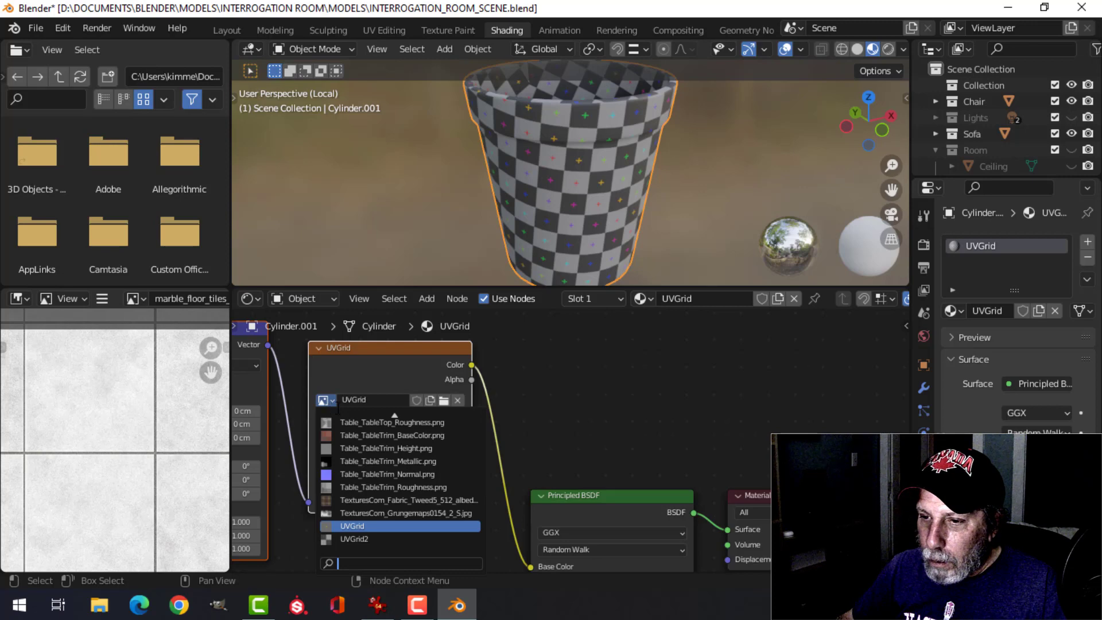
pyautogui.click(379, 538)
pyautogui.click(226, 30)
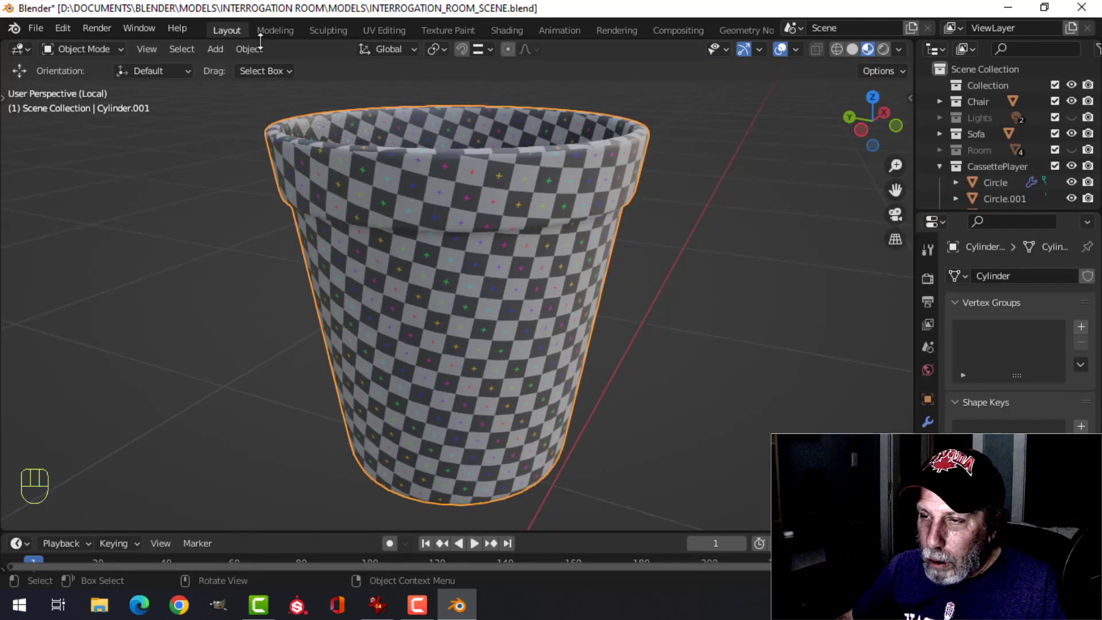
pyautogui.scroll(-3, 487, 276)
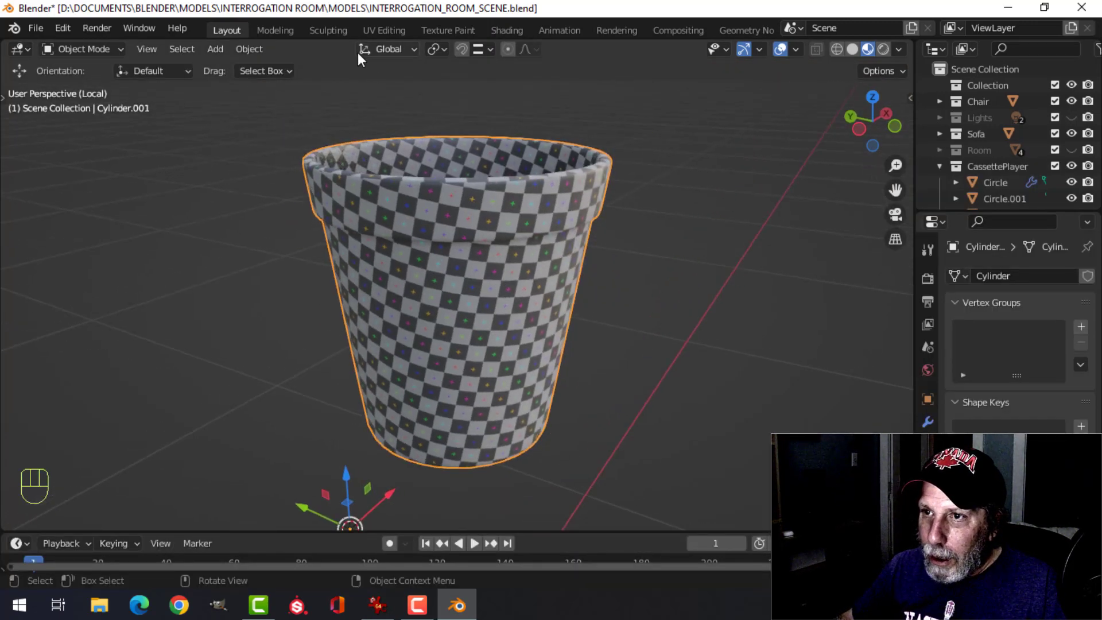
# - Unlink the UVGrid2 image from the background of the UV editor in the UV Editing workspace
pyautogui.click(384, 30)
pyautogui.scroll(-3, 261, 342)
pyautogui.scroll(1, 239, 311)
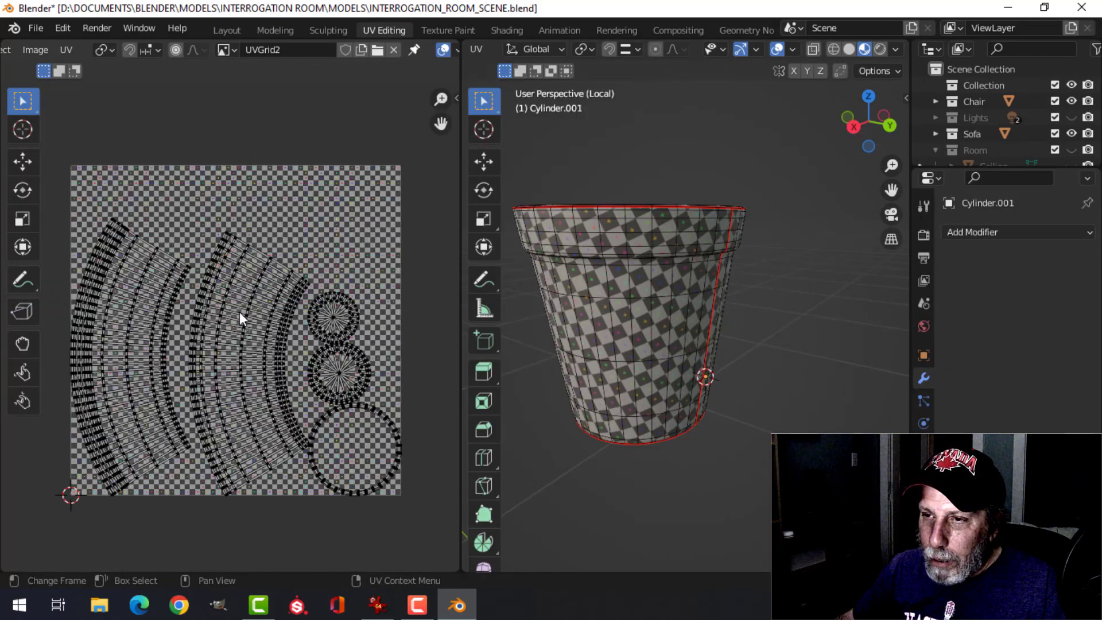
pyautogui.click(394, 50)
pyautogui.scroll(5, 277, 314)
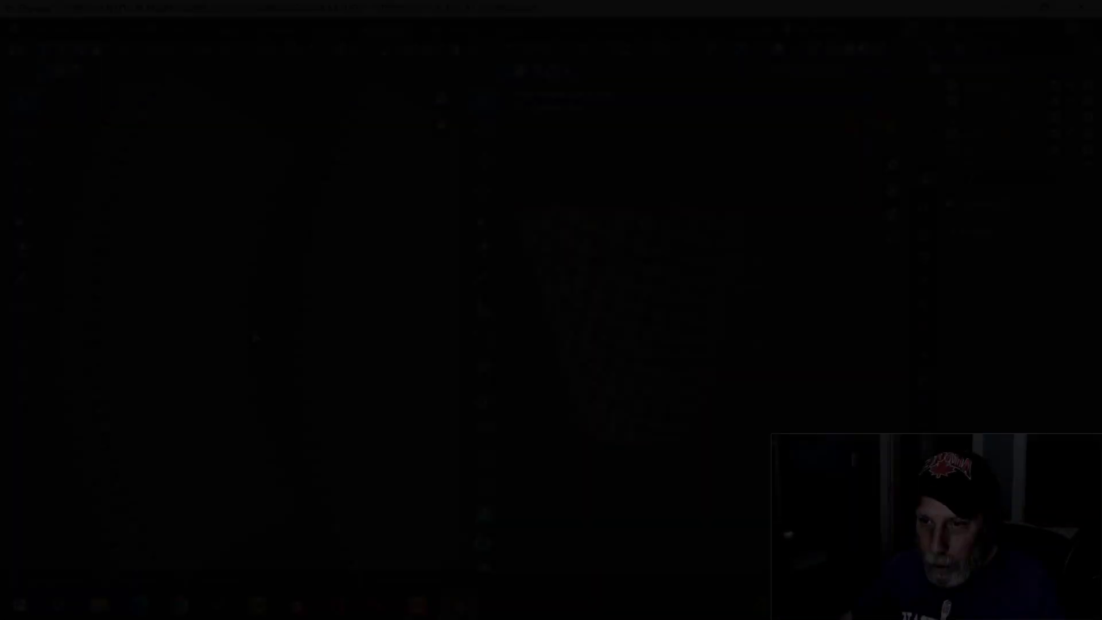
pyautogui.scroll(-3, 228, 335)
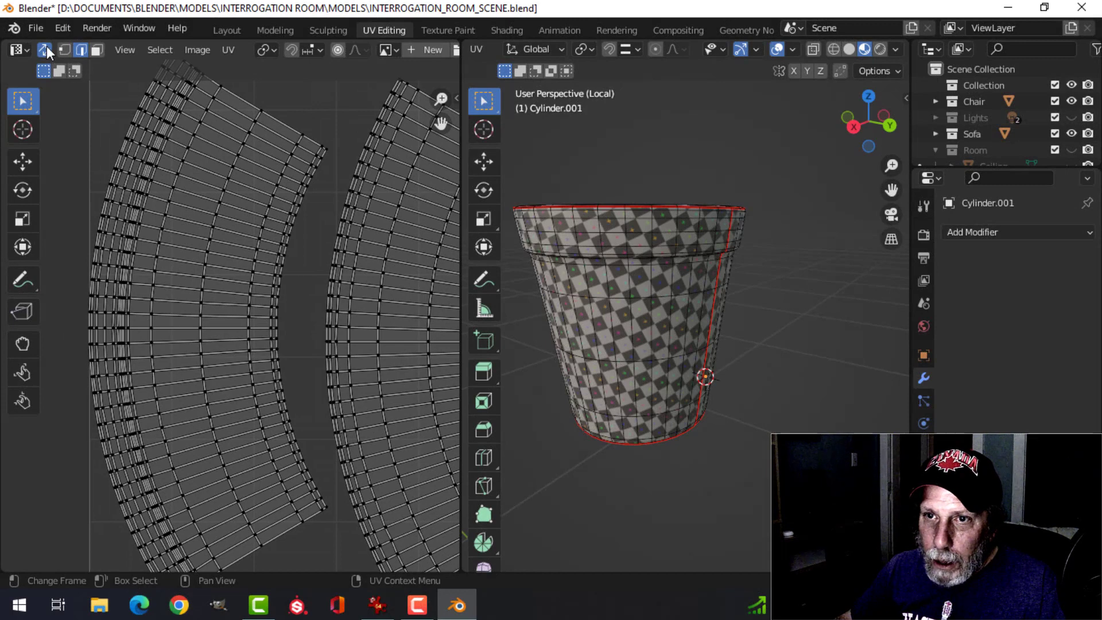
# - Turn off UV sync selection and select the cup's entire mesh so its UVs display
pyautogui.click(44, 49)
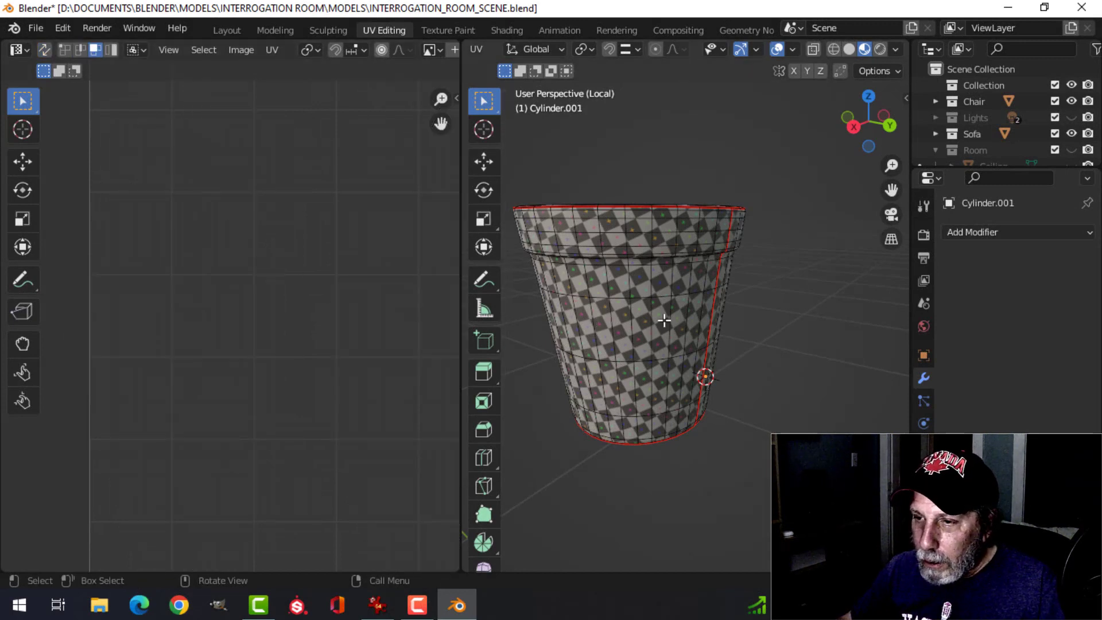
pyautogui.press('a')
pyautogui.scroll(6, 273, 374)
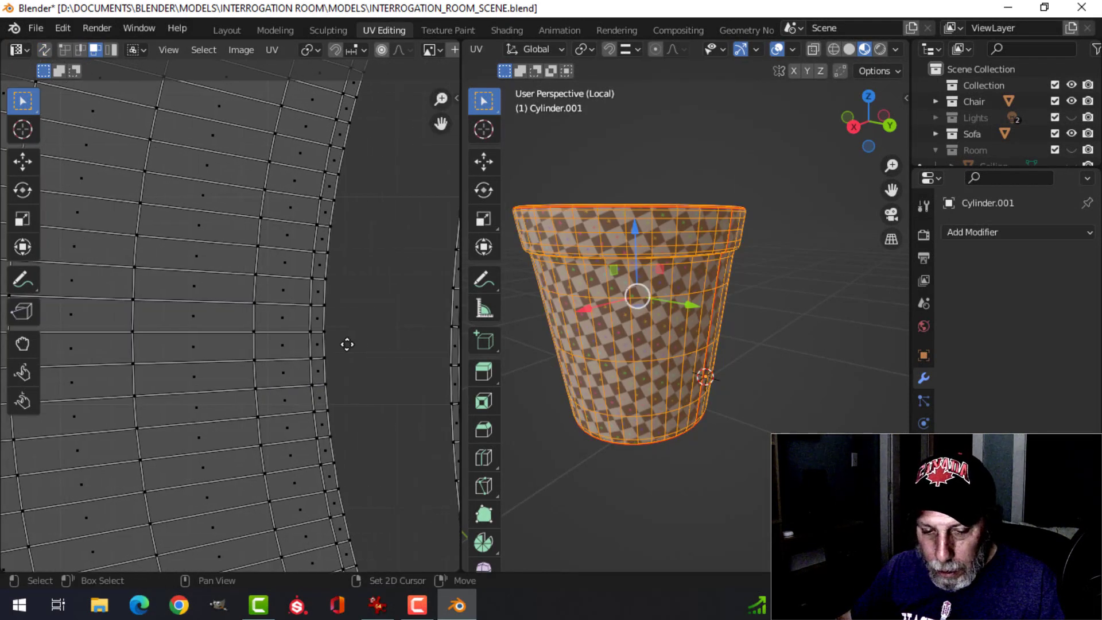
# - Flatten both horizontal edges of a middle quad on the outer-wall UV island's concave edge by scaling each to 0 along Y
pyautogui.press('2')
pyautogui.scroll(2, 345, 343)
pyautogui.click(367, 335)
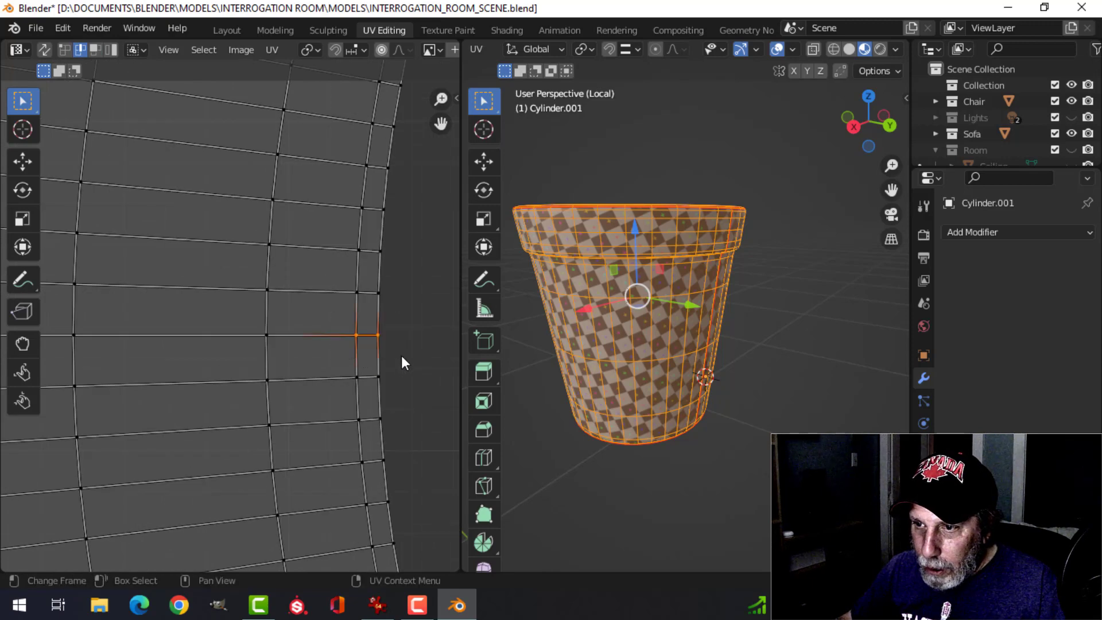
pyautogui.scroll(1, 401, 356)
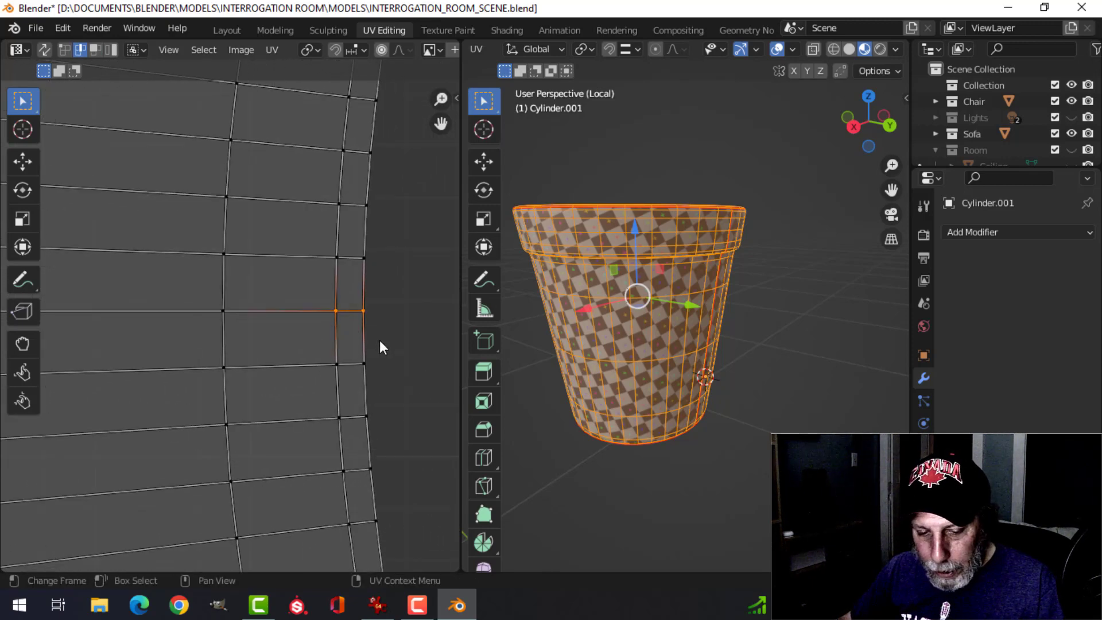
pyautogui.press('s')
pyautogui.press('y')
pyautogui.press('0')
pyautogui.press('Return')
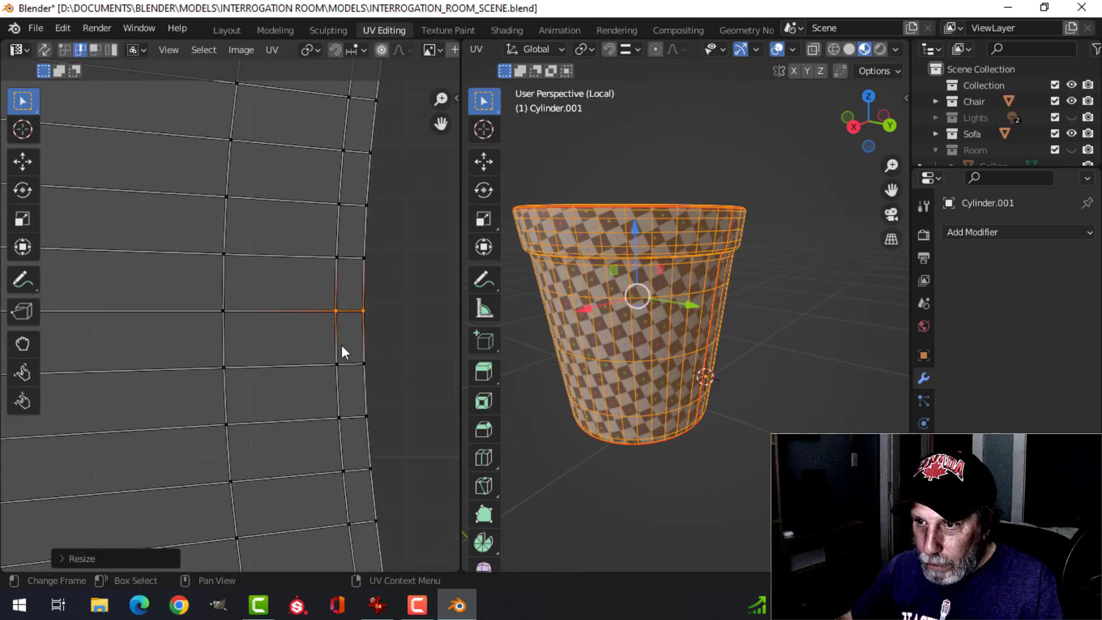
pyautogui.moveTo(322, 338); pyautogui.dragTo(390, 392)
pyautogui.press('s')
pyautogui.press('y')
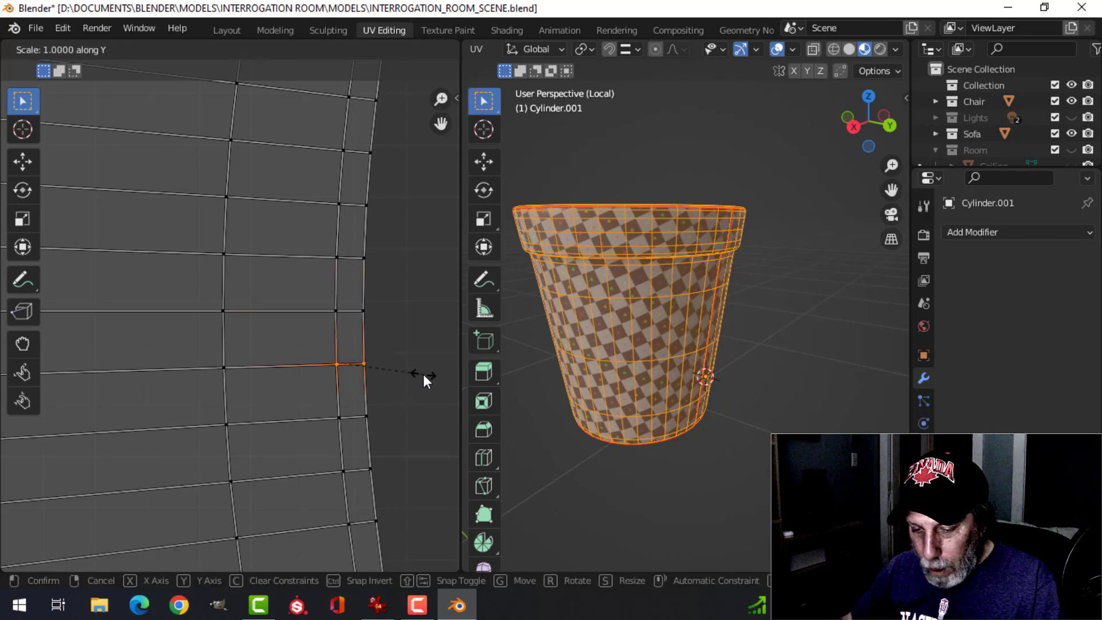
pyautogui.press('0')
pyautogui.press('Return')
# - Straighten both vertical edges of that same outer-wall quad by scaling each to 0 along X
pyautogui.moveTo(326, 291); pyautogui.dragTo(344, 370)
pyautogui.press('s')
pyautogui.press('x')
pyautogui.press('0')
pyautogui.press('Return')
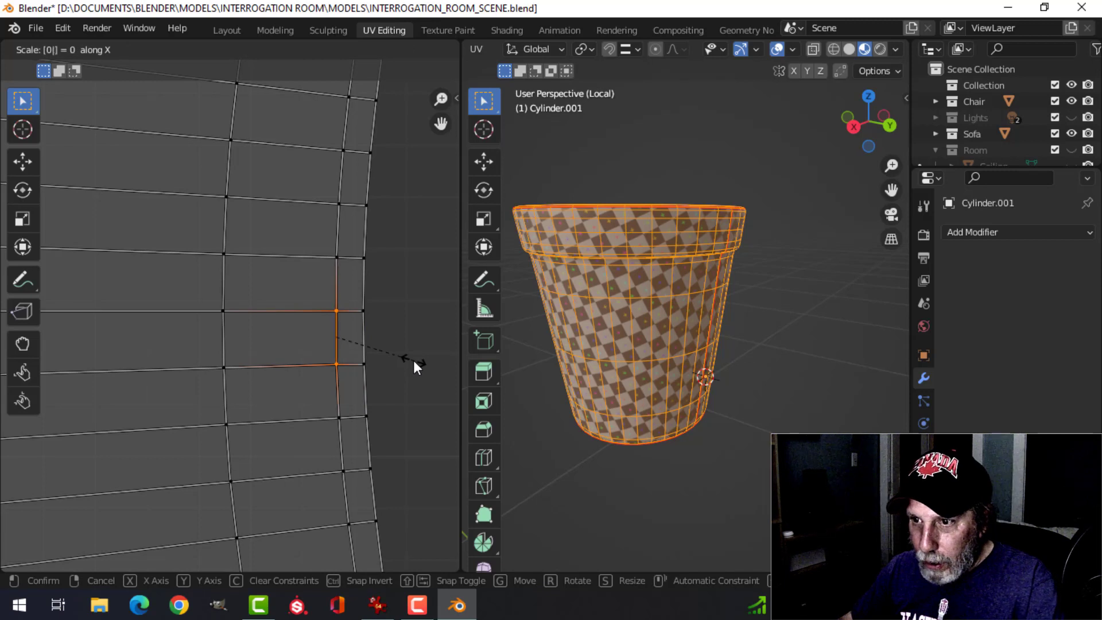
pyautogui.moveTo(350, 296); pyautogui.dragTo(401, 371)
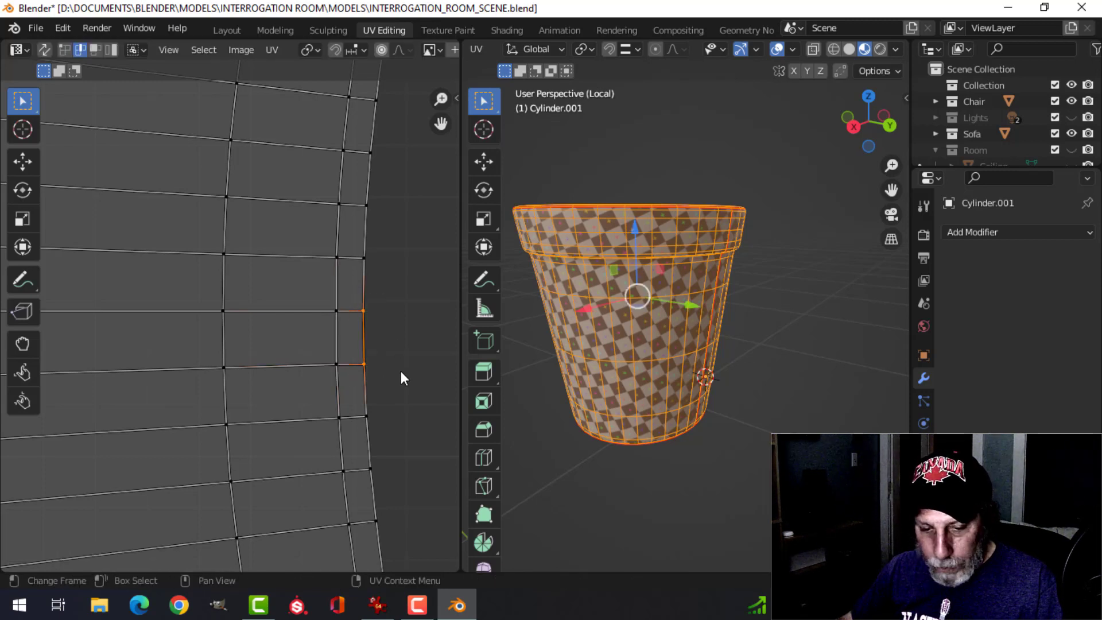
pyautogui.press('s')
pyautogui.press('x')
pyautogui.press('0')
pyautogui.press('Return')
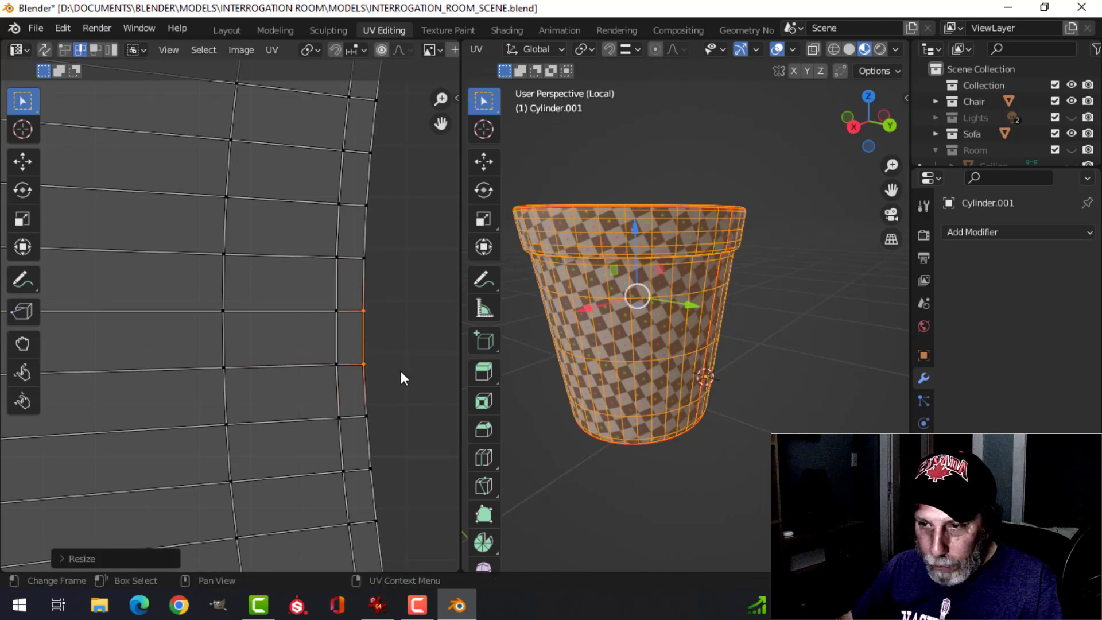
# - Make the squared quad the active face and straighten the whole linked outer-wall island with Follow Active Quads
pyautogui.press('3')
pyautogui.click(351, 336)
pyautogui.scroll(-6, 356, 364)
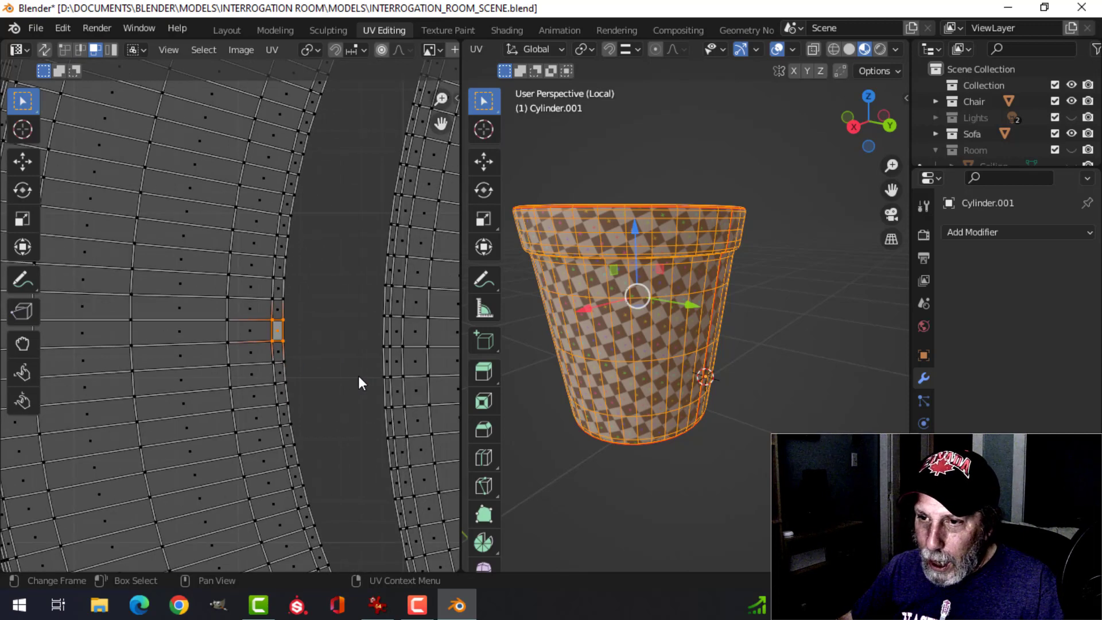
pyautogui.hotkey('ctrl', 'l')
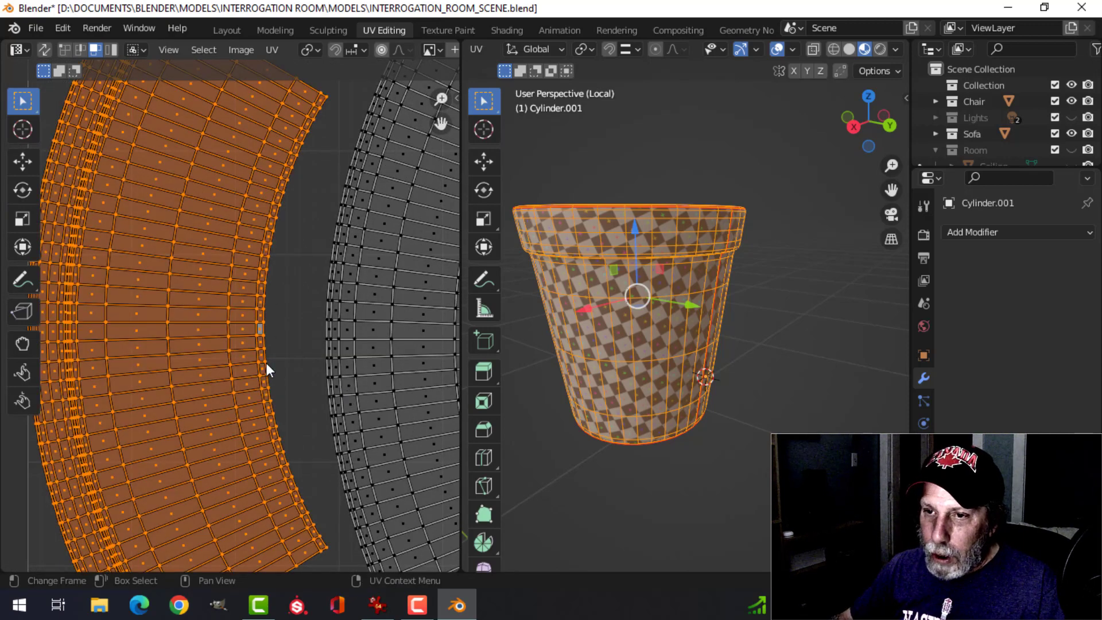
pyautogui.rightClick(182, 241)
pyautogui.click(183, 256)
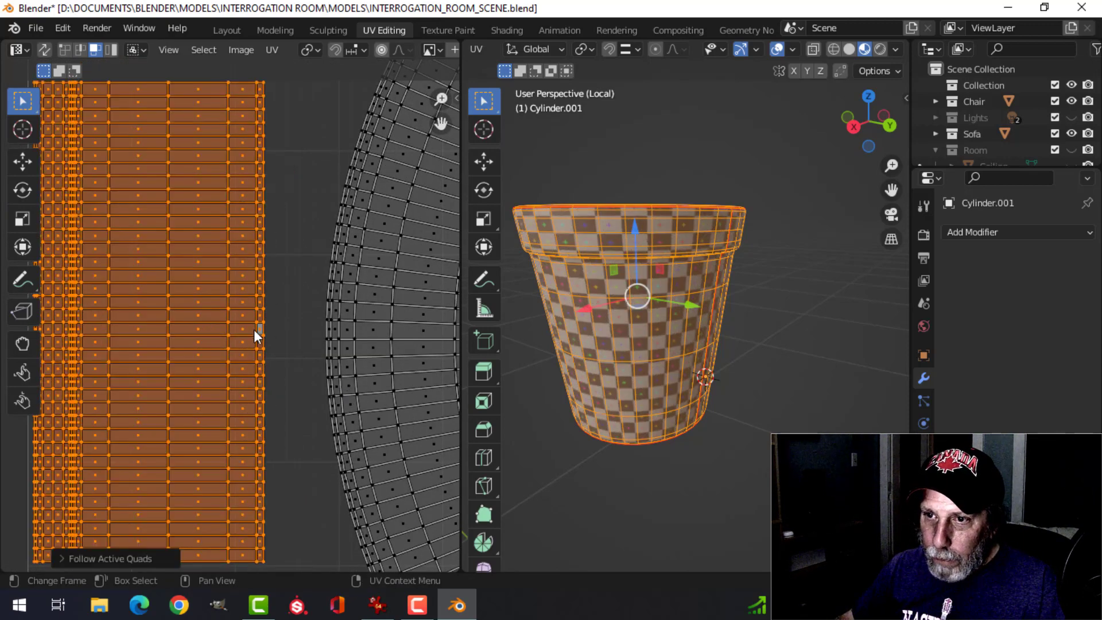
pyautogui.scroll(-4, 253, 329)
pyautogui.scroll(3, 295, 331)
pyautogui.hotkey('alt', 'a')
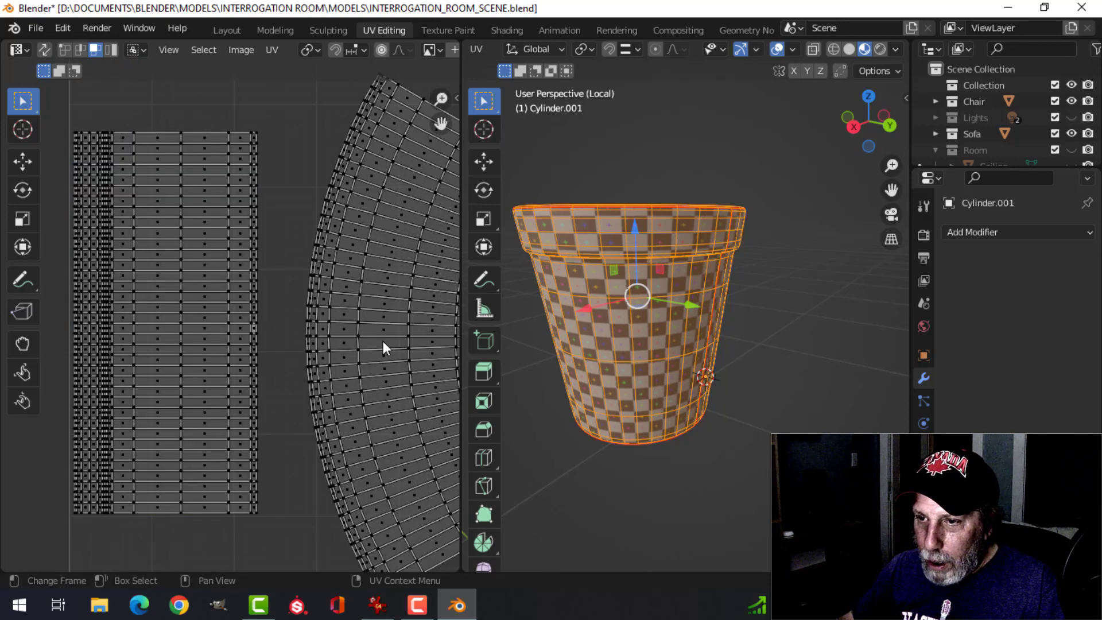
# - Flatten both horizontal edges of a middle quad on the inner-wall UV island's concave edge by scaling each to 0 along Y
pyautogui.scroll(5, 252, 311)
pyautogui.keyDown('shift'); pyautogui.moveTo(372, 321); pyautogui.dragTo(274, 335, button='middle'); pyautogui.keyUp('shift')
pyautogui.scroll(4, 404, 353)
pyautogui.scroll(4, 274, 335)
pyautogui.press('2')
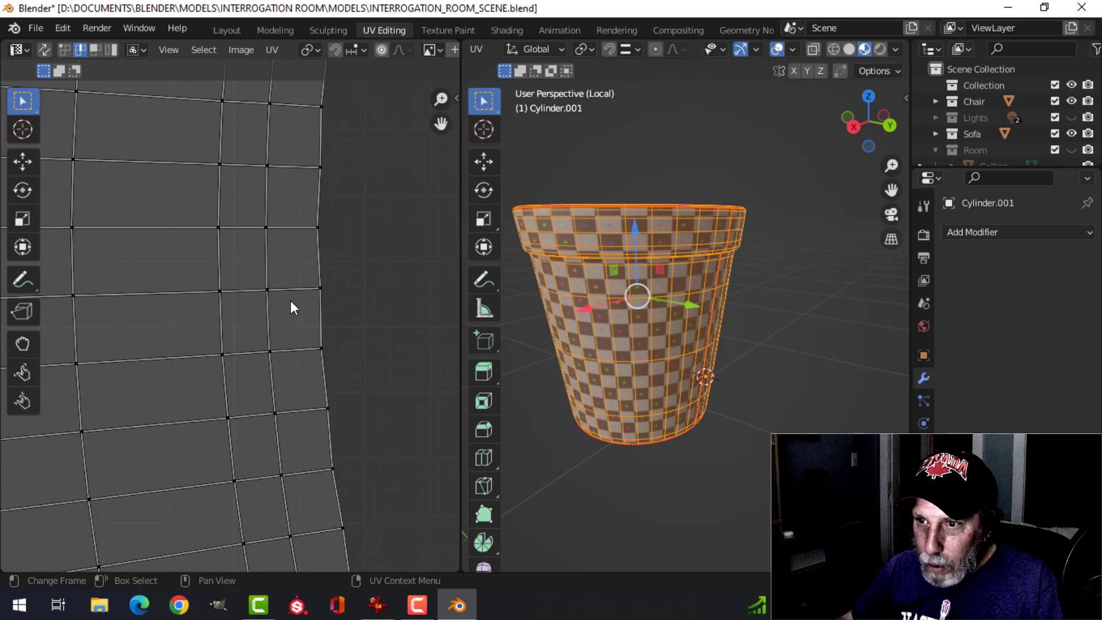
pyautogui.moveTo(258, 276); pyautogui.dragTo(339, 305)
pyautogui.write('s')
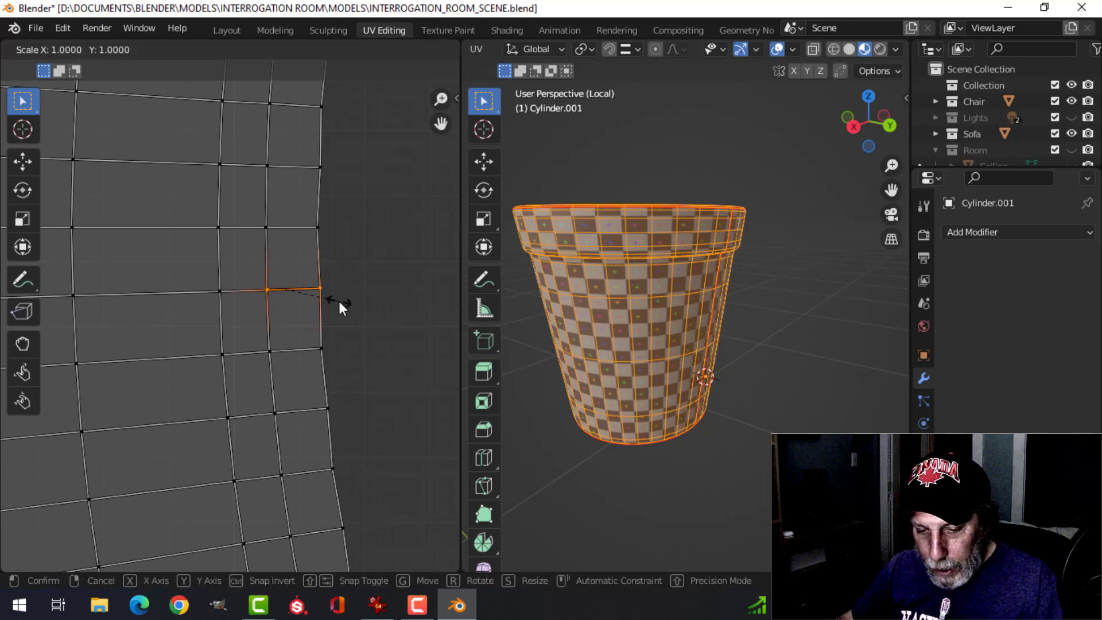
pyautogui.write('y0')
pyautogui.press('Return')
pyautogui.moveTo(260, 324); pyautogui.dragTo(342, 370)
pyautogui.write('sy0')
pyautogui.press('Return')
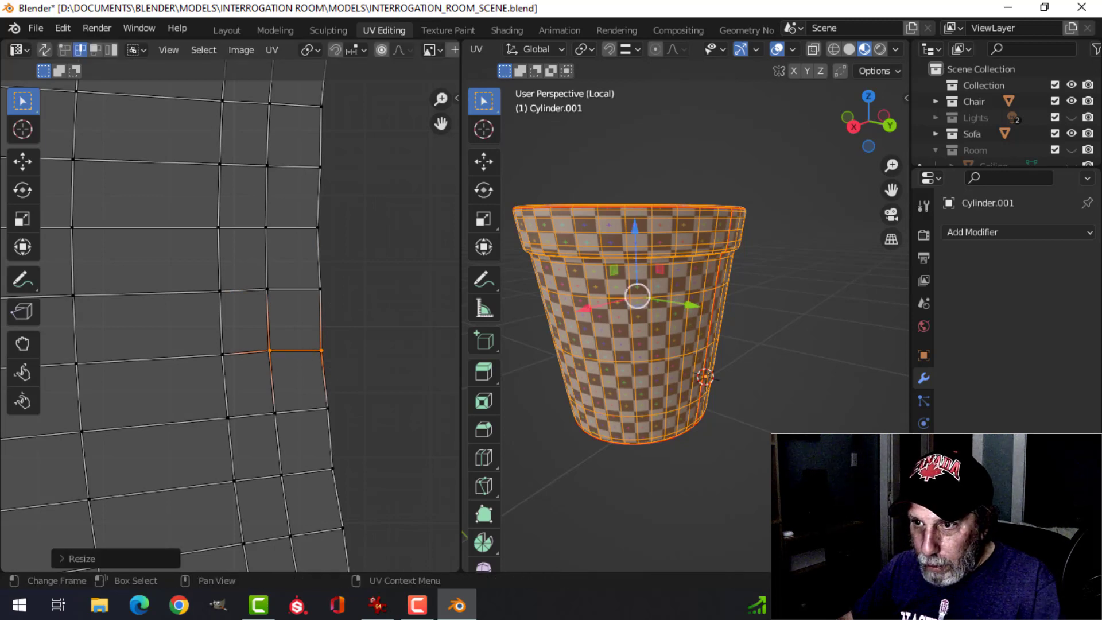
# - Straighten both vertical edges of the inner-wall quad by scaling each to 0 along X
pyautogui.moveTo(258, 272); pyautogui.dragTo(311, 359)
pyautogui.write('sx')
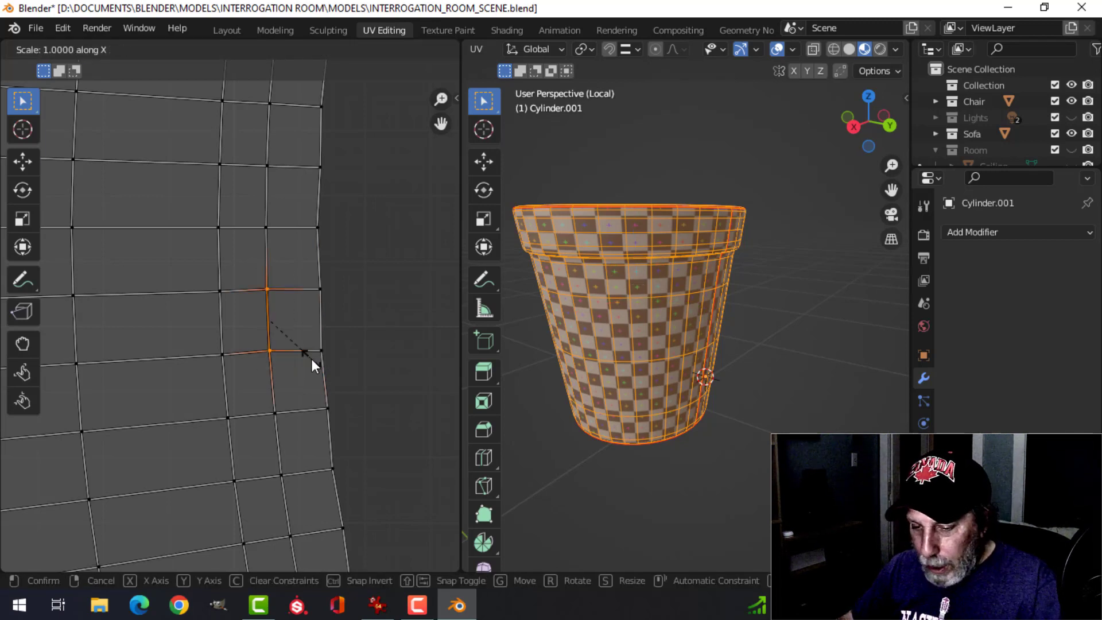
pyautogui.write('0')
pyautogui.press('Return')
pyautogui.moveTo(304, 269); pyautogui.dragTo(338, 373)
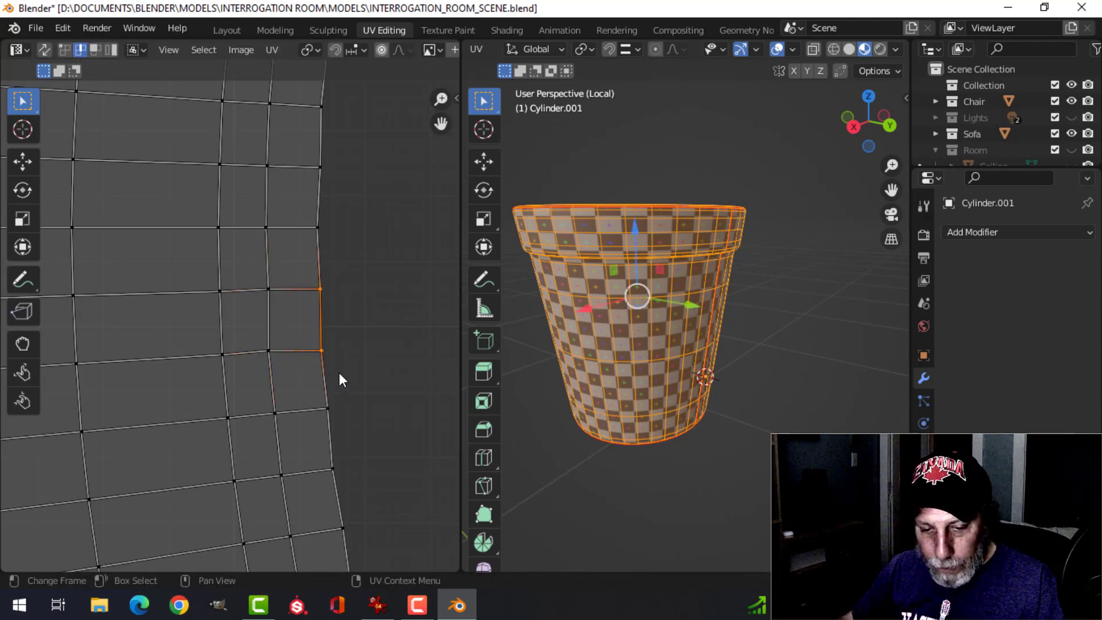
pyautogui.write('sx0')
pyautogui.press('Return')
# - Make the squared inner-wall quad the active face and straighten its whole linked island with Follow Active Quads
pyautogui.press('3')
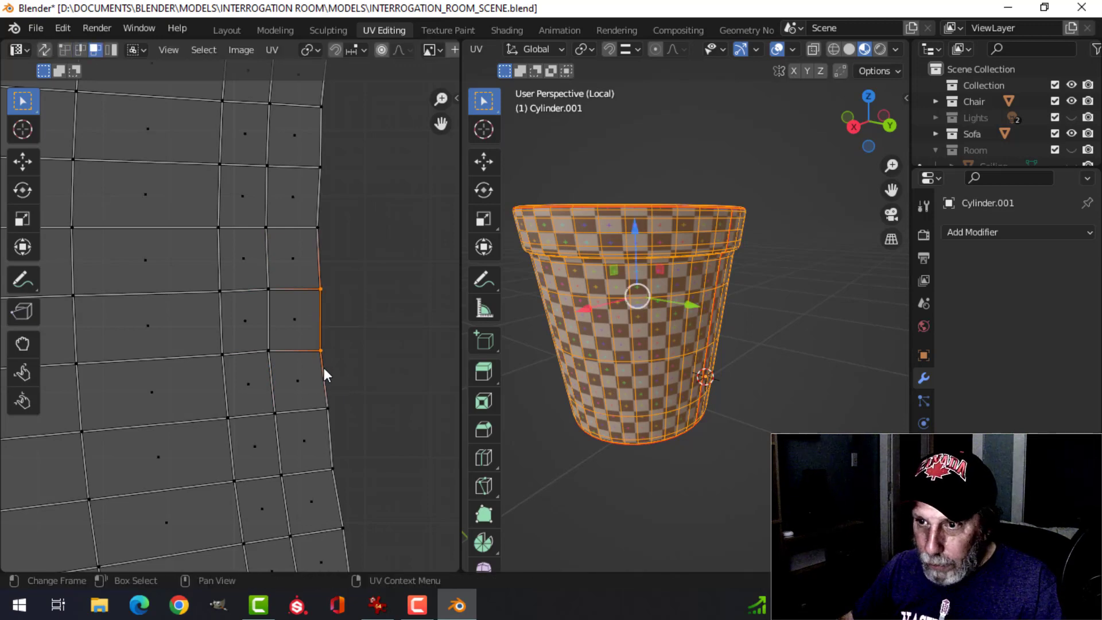
pyautogui.scroll(-5, 368, 350)
pyautogui.press('a')
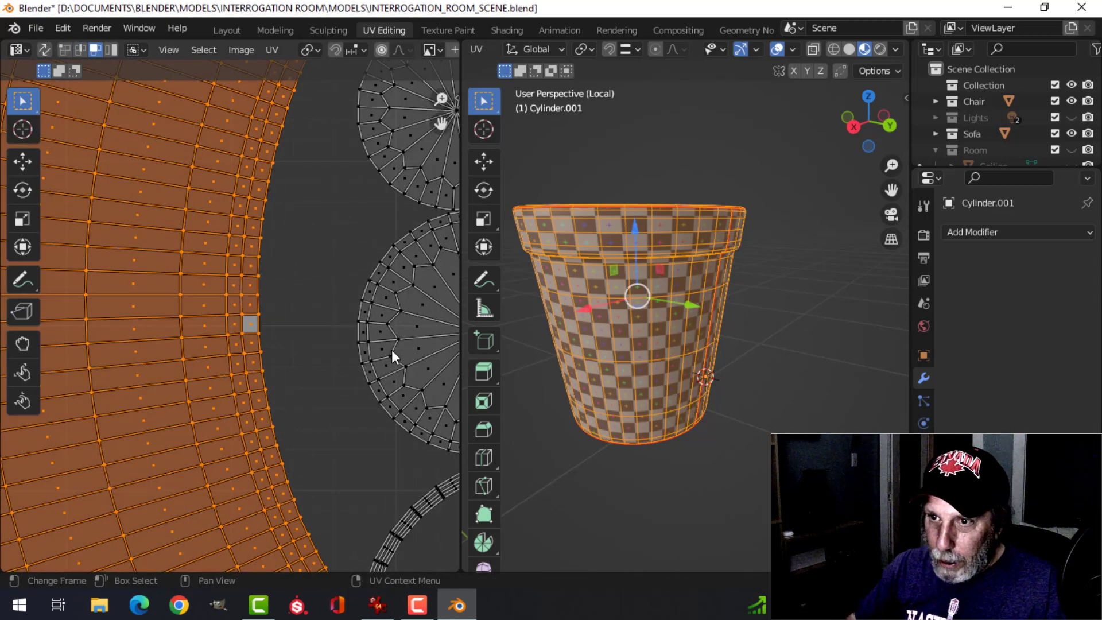
pyautogui.rightClick(220, 249)
pyautogui.click(221, 250)
pyautogui.scroll(-8, 237, 275)
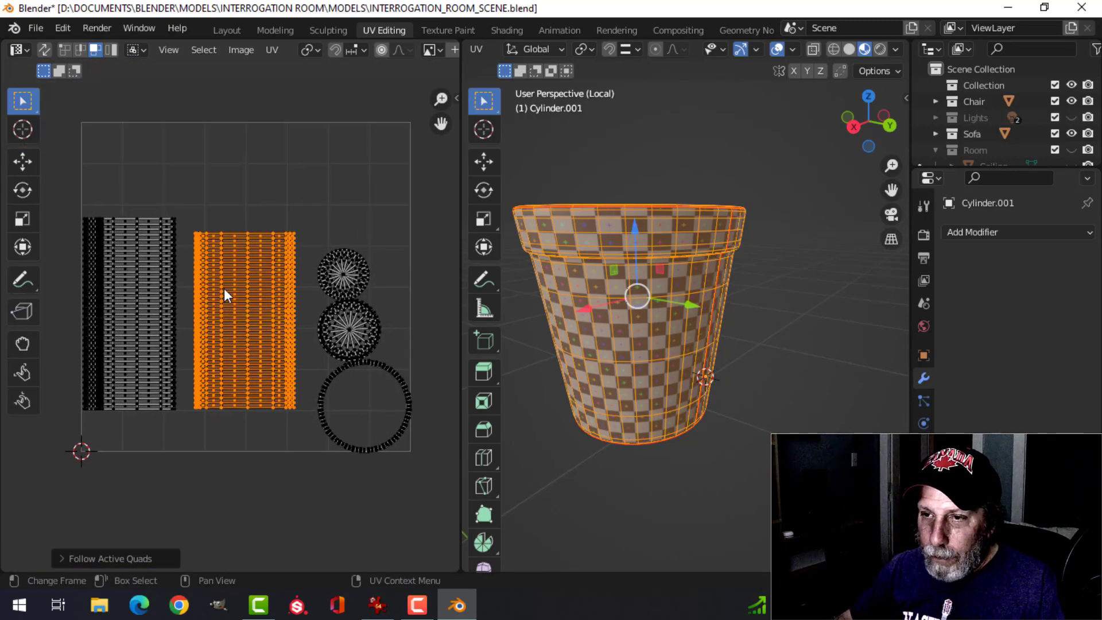
# - Select all of the cup's UV islands and average their scale
pyautogui.press('a')
pyautogui.click(272, 50)
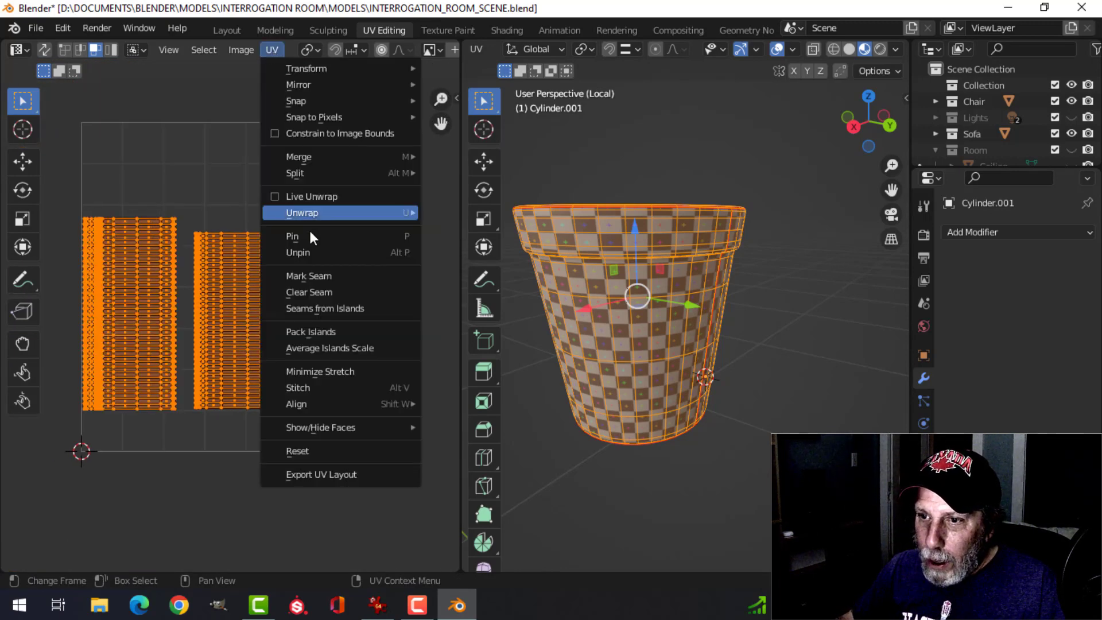
pyautogui.click(336, 347)
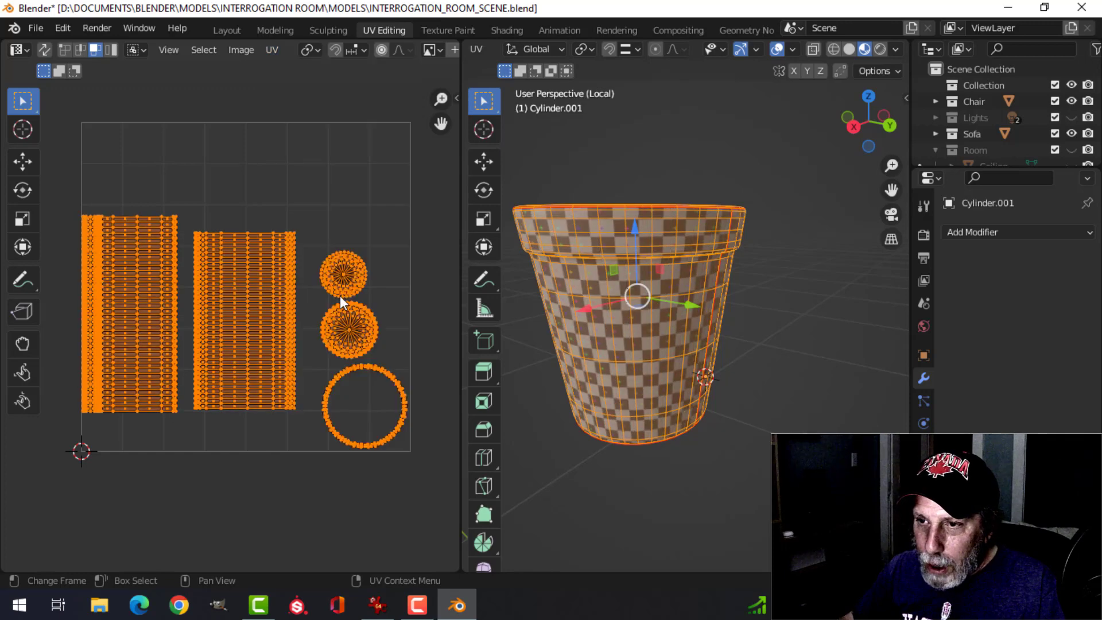
# - Pack all the UV islands with a margin of 0.003, and run the packing once more
pyautogui.click(272, 50)
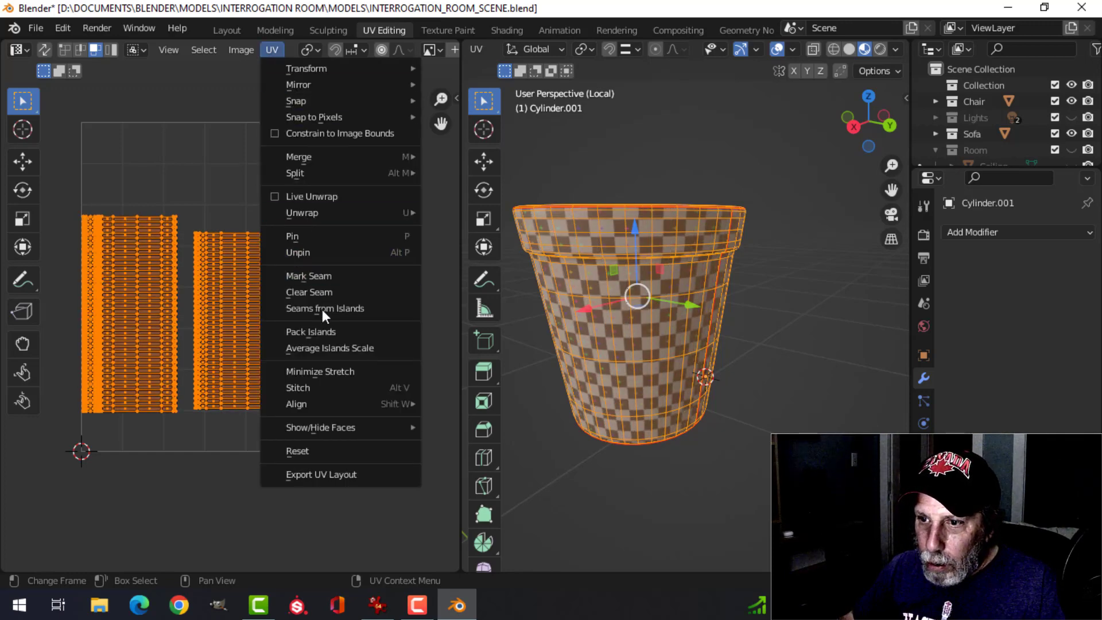
pyautogui.click(322, 331)
pyautogui.scroll(3, 350, 309)
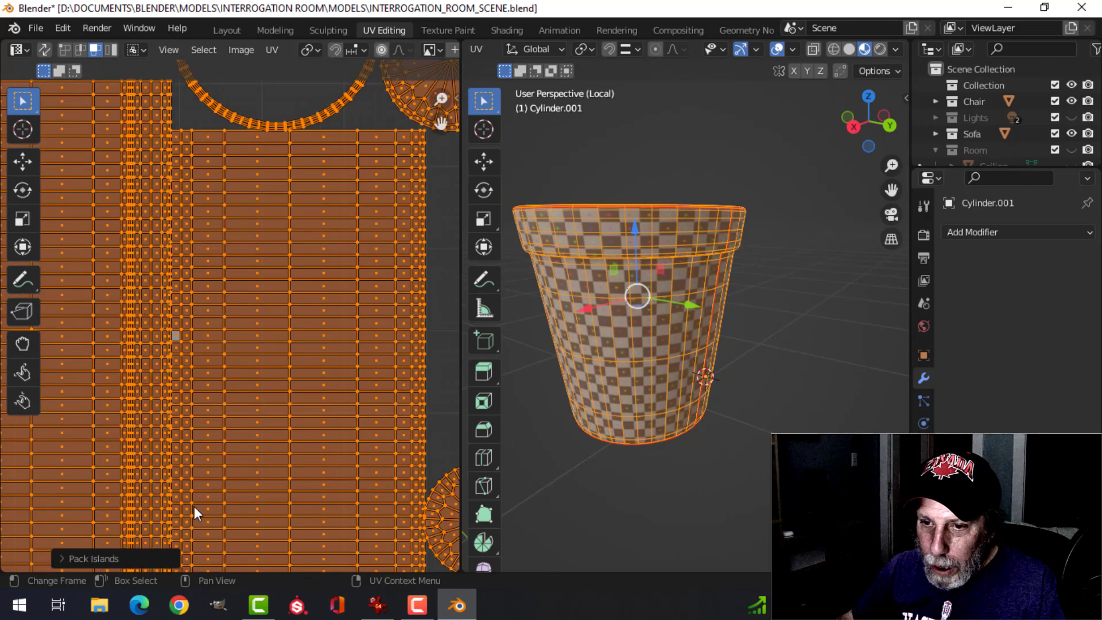
pyautogui.click(111, 558)
pyautogui.doubleClick(219, 548)
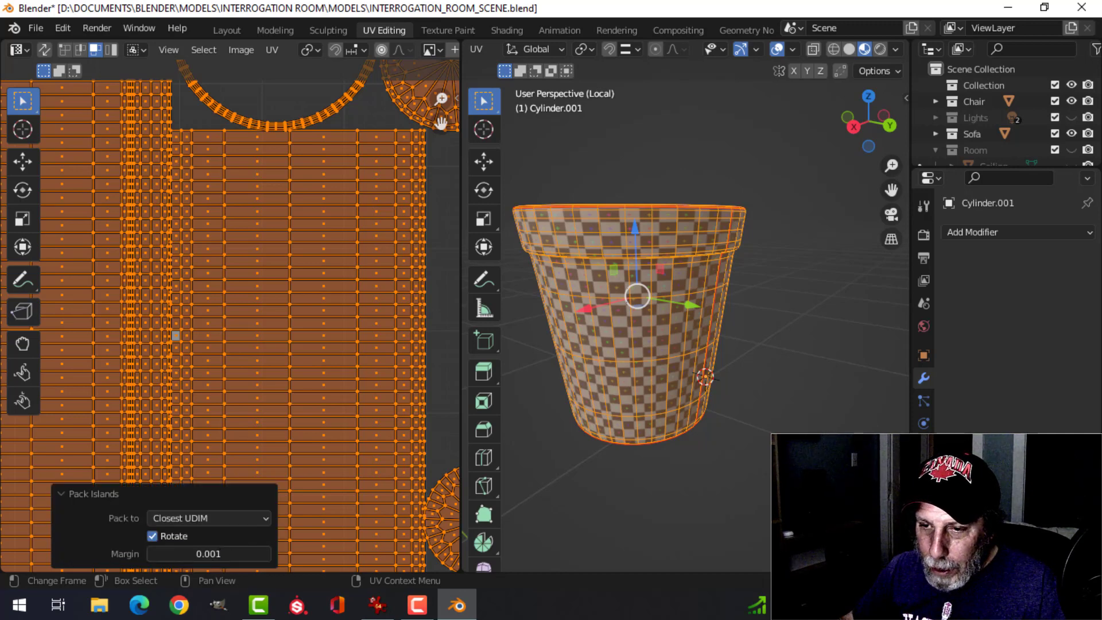
pyautogui.write('0.003')
pyautogui.press('Return')
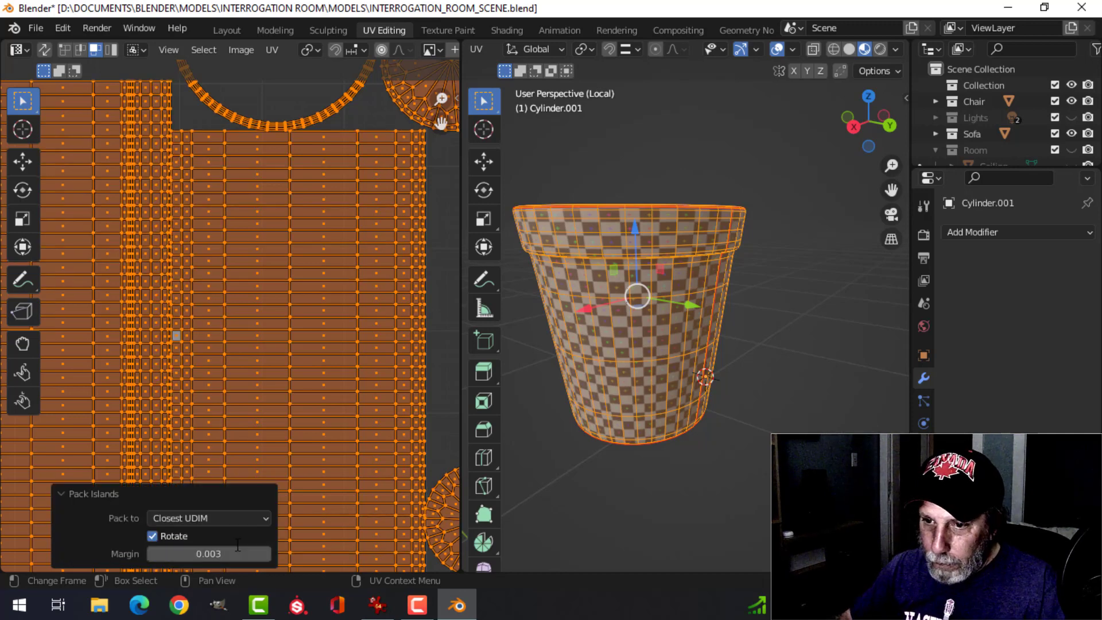
pyautogui.click(192, 492)
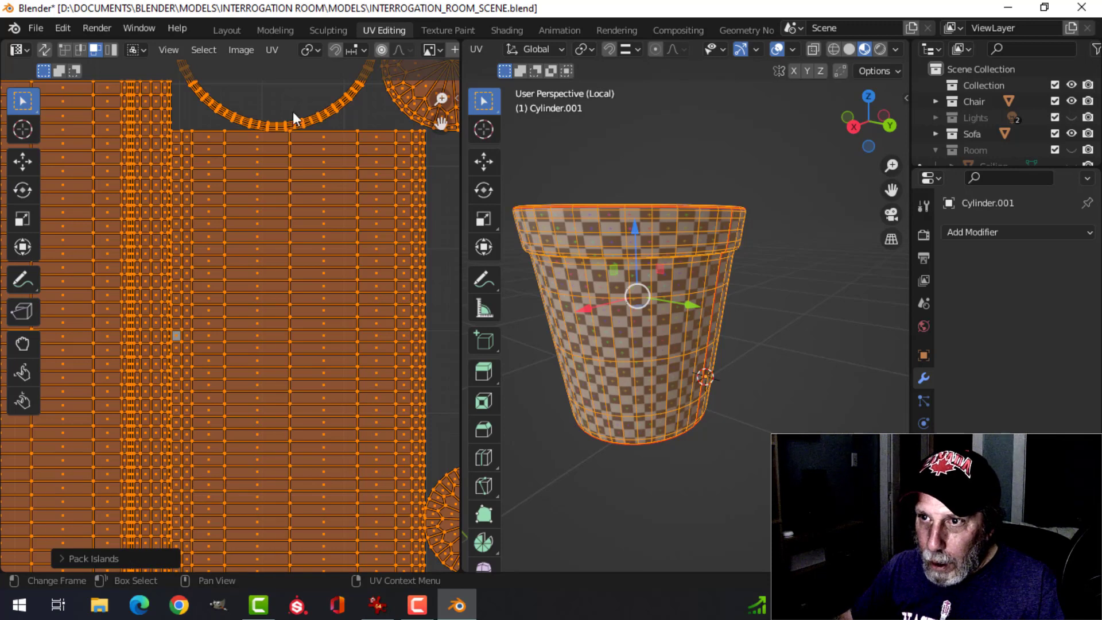
pyautogui.click(273, 50)
pyautogui.click(331, 333)
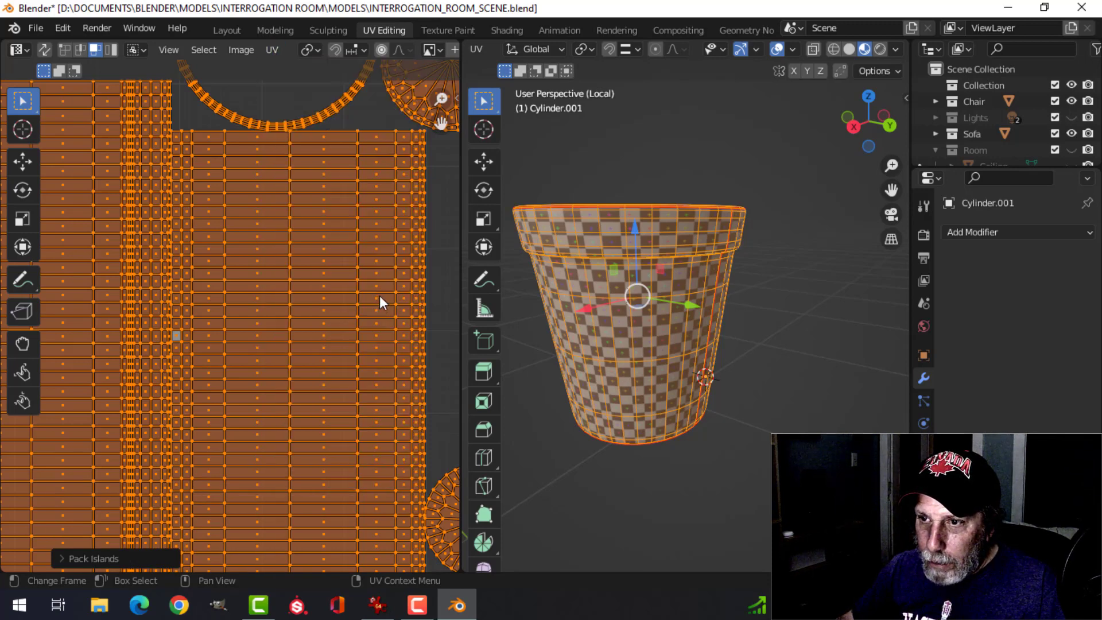
# - Move the smallest disc island into the free space beside the straightened wall island and enlarge it to fill the width there
pyautogui.press('Home')
pyautogui.scroll(3, 379, 272)
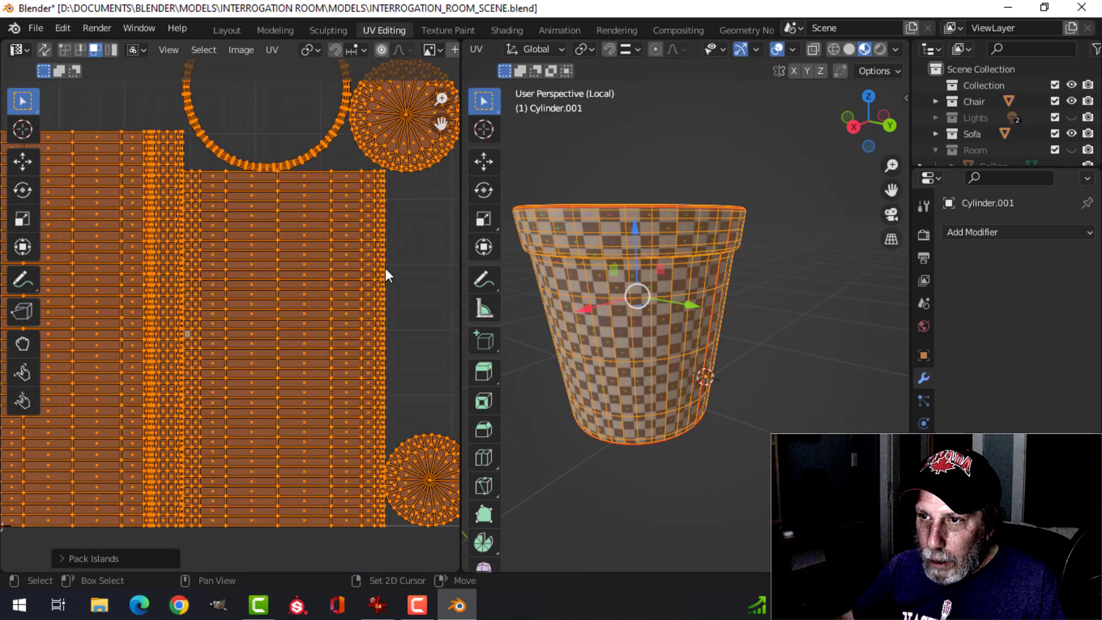
pyautogui.scroll(-2, 274, 350)
pyautogui.click(271, 439)
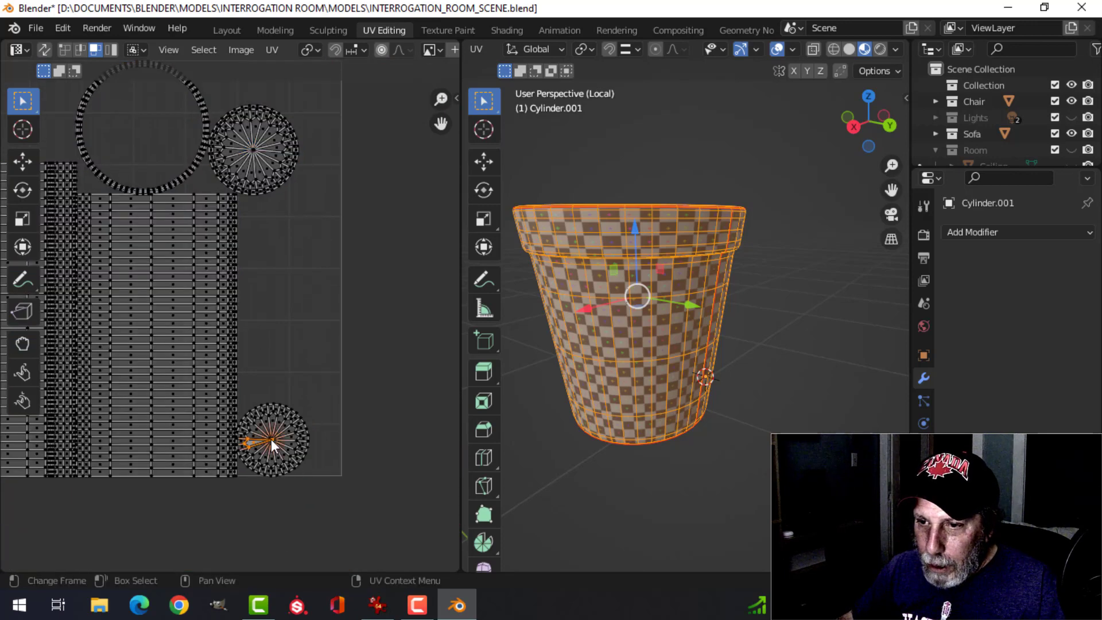
pyautogui.hotkey('ctrl', 'l')
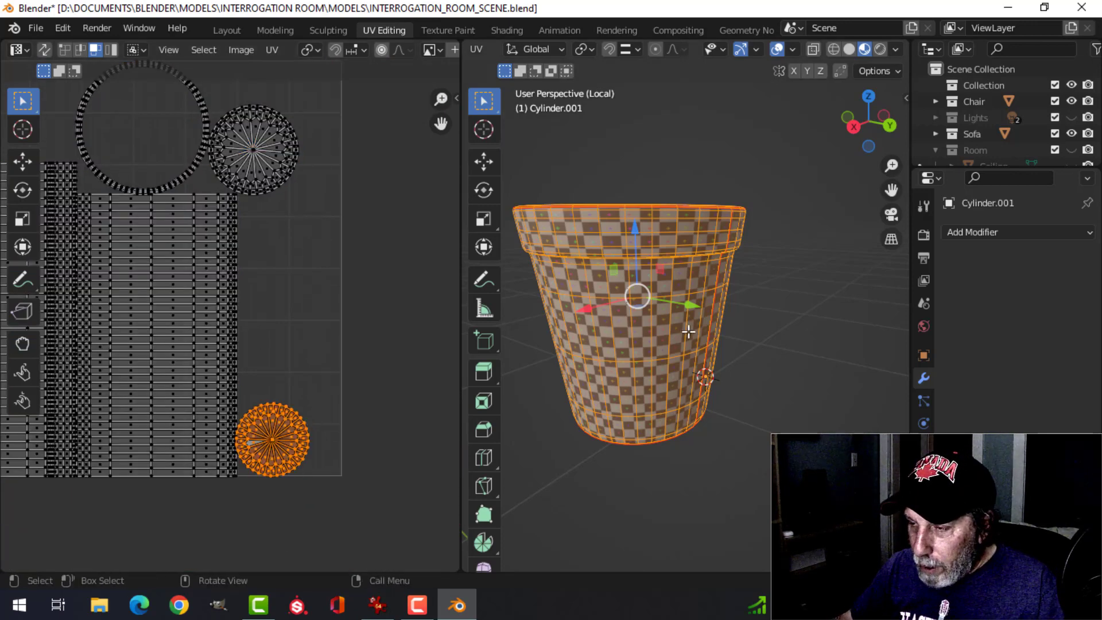
pyautogui.moveTo(688, 331); pyautogui.dragTo(711, 344, button='middle')
pyautogui.press('g')
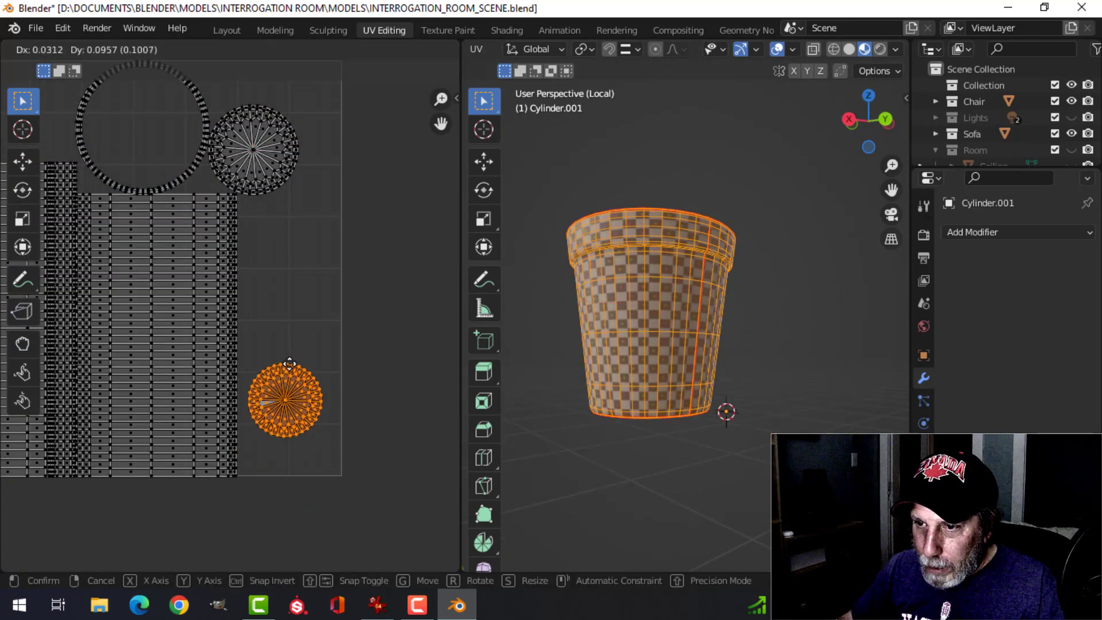
pyautogui.click(314, 366)
pyautogui.press('s')
pyautogui.click(331, 380)
# - Move the other disc island into the free corner beside the rim ring, enlarge it to fit there, and return to Object Mode
pyautogui.moveTo(255, 152); pyautogui.dragTo(273, 225, button='middle')
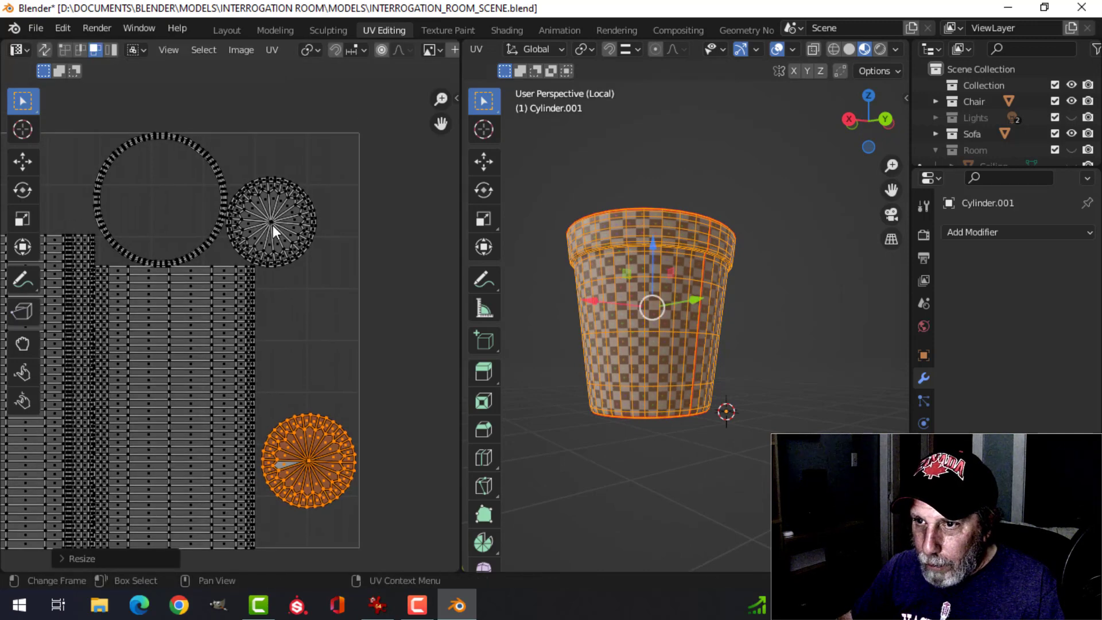
pyautogui.click(273, 224)
pyautogui.hotkey('ctrl', 'l')
pyautogui.press('g')
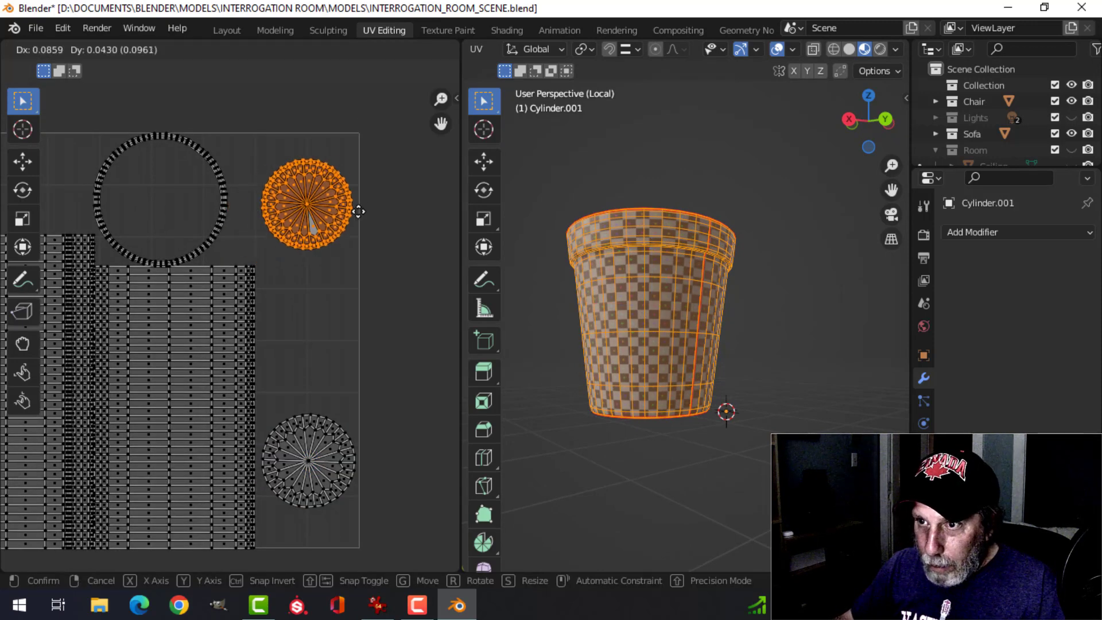
pyautogui.click(348, 210)
pyautogui.press('s')
pyautogui.click(360, 233)
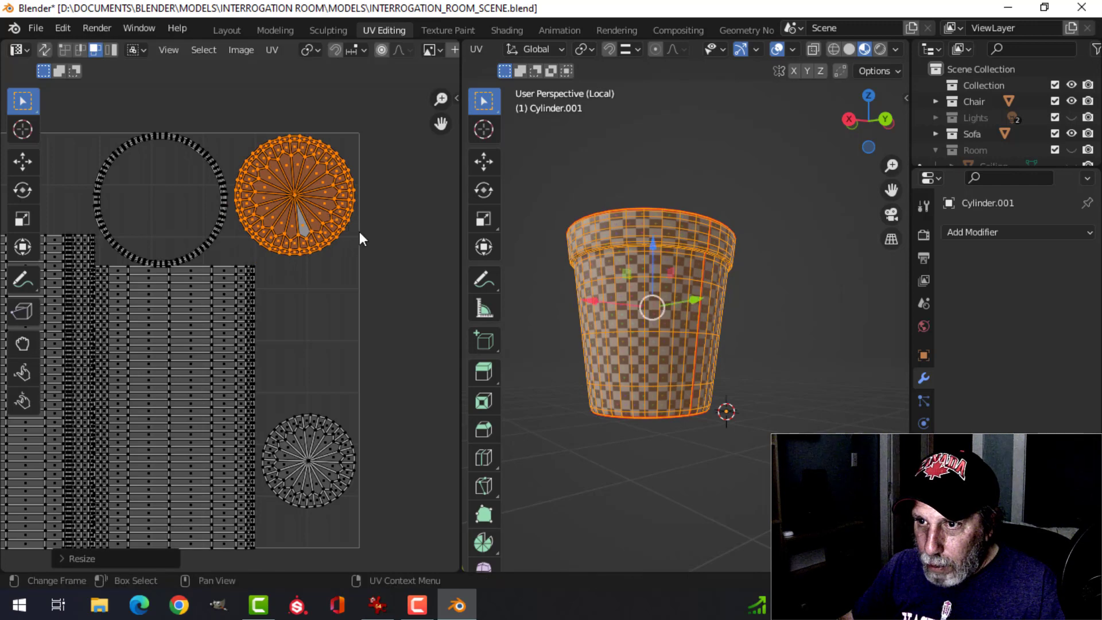
pyautogui.press('g')
pyautogui.click(359, 240)
pyautogui.scroll(-2, 274, 246)
pyautogui.press('Tab')
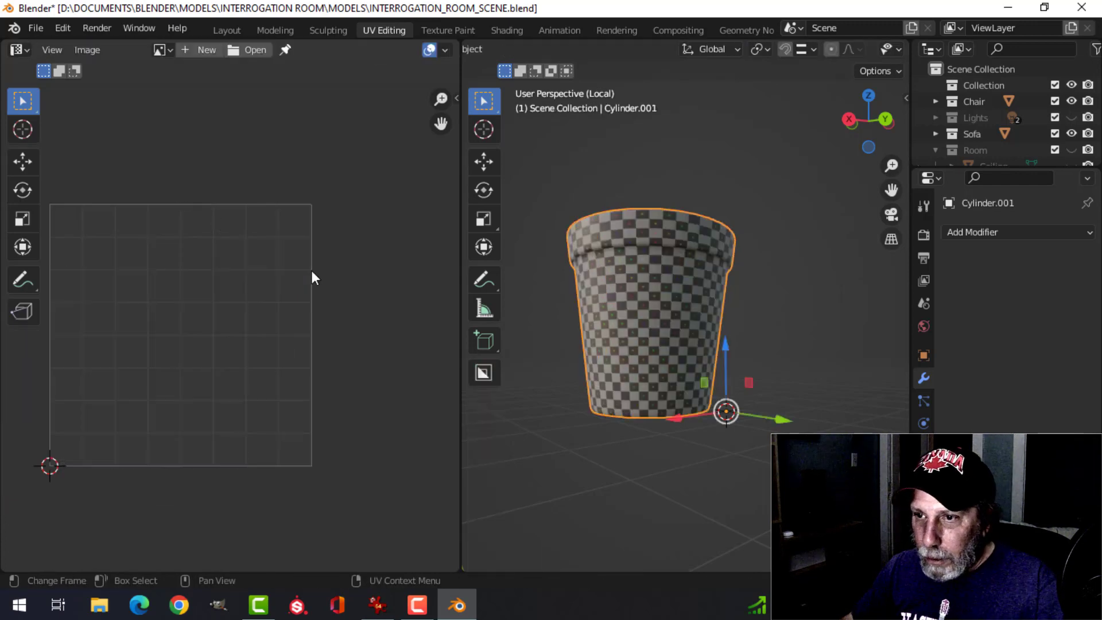
# - Replace the cup's UVGrid material with a new material named CoffeeCup, and save the scene
pyautogui.moveTo(652, 306); pyautogui.dragTo(660, 338, button='middle')
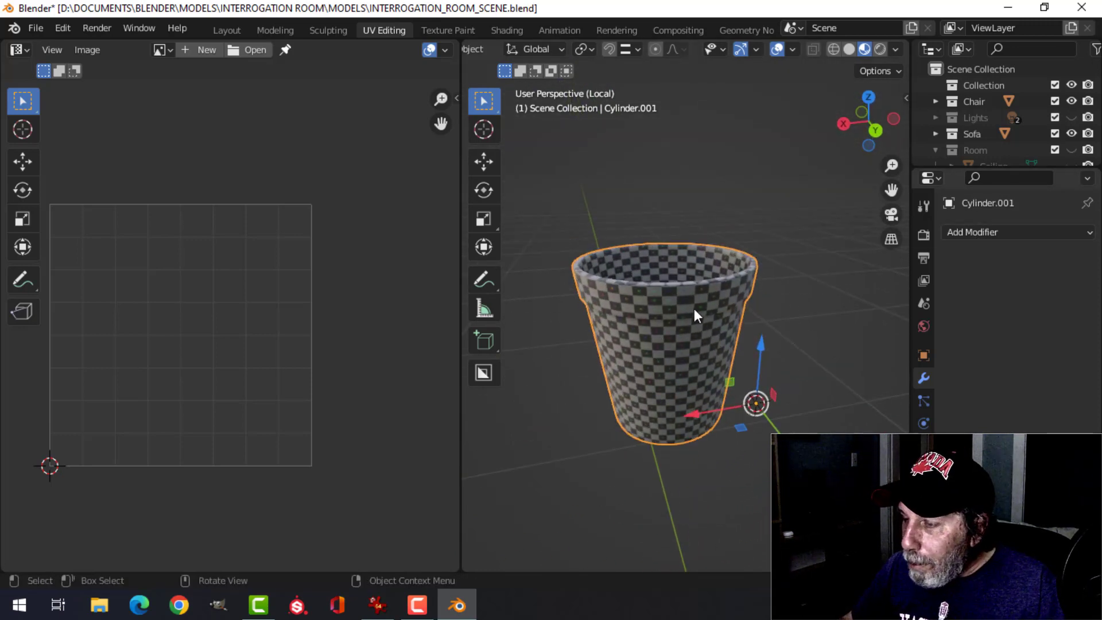
pyautogui.click(923, 491)
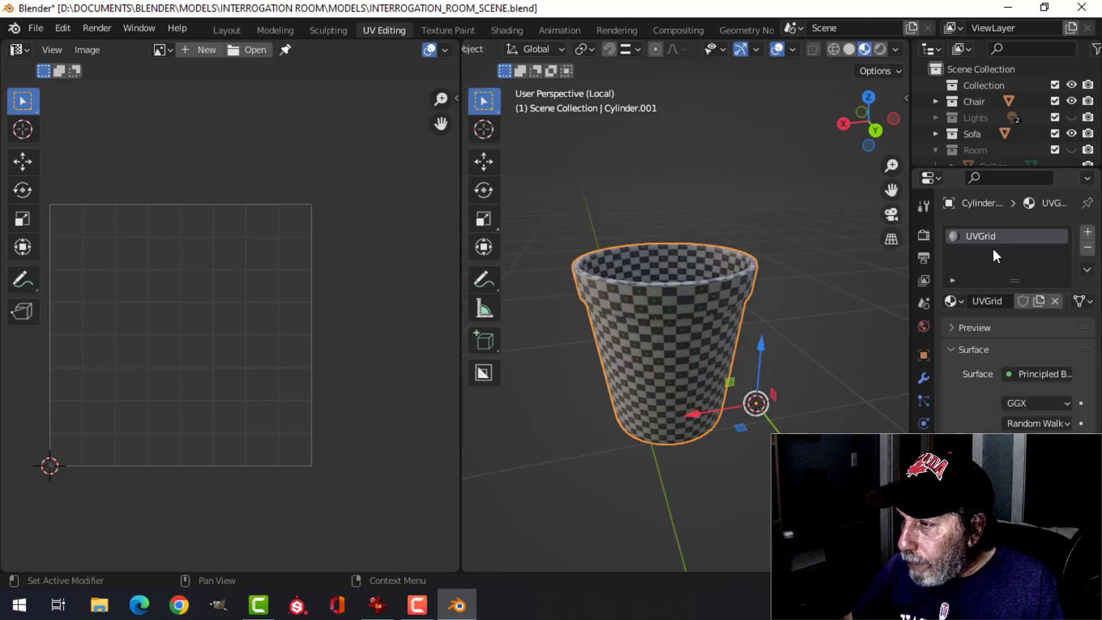
pyautogui.click(1055, 300)
pyautogui.click(1016, 301)
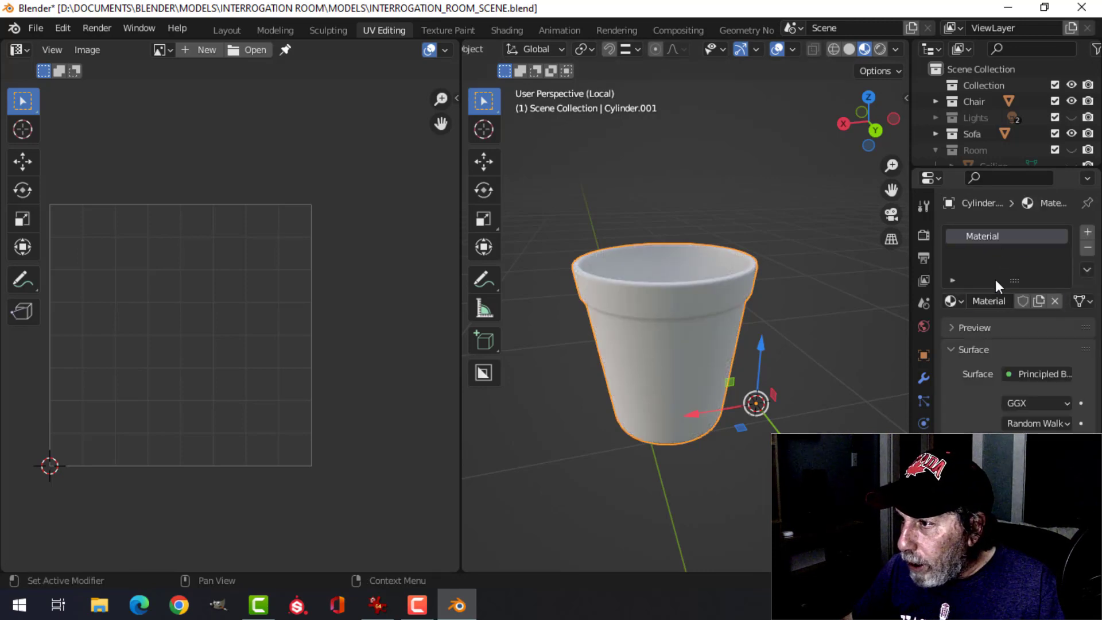
pyautogui.write('CoffeeCup')
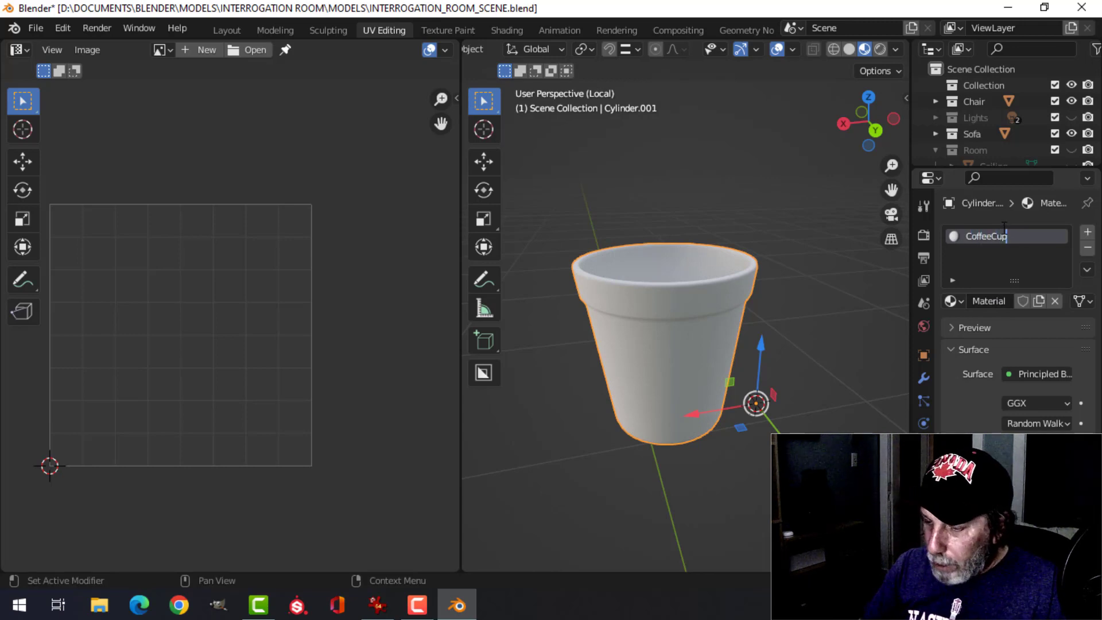
pyautogui.hotkey('ctrl', 's')
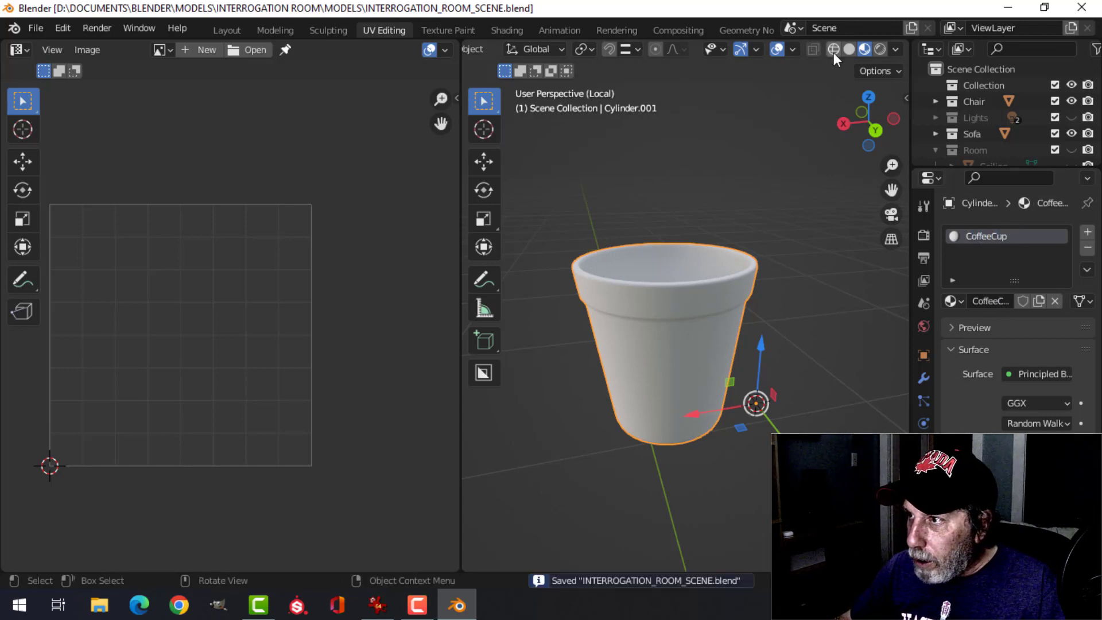
pyautogui.click(848, 48)
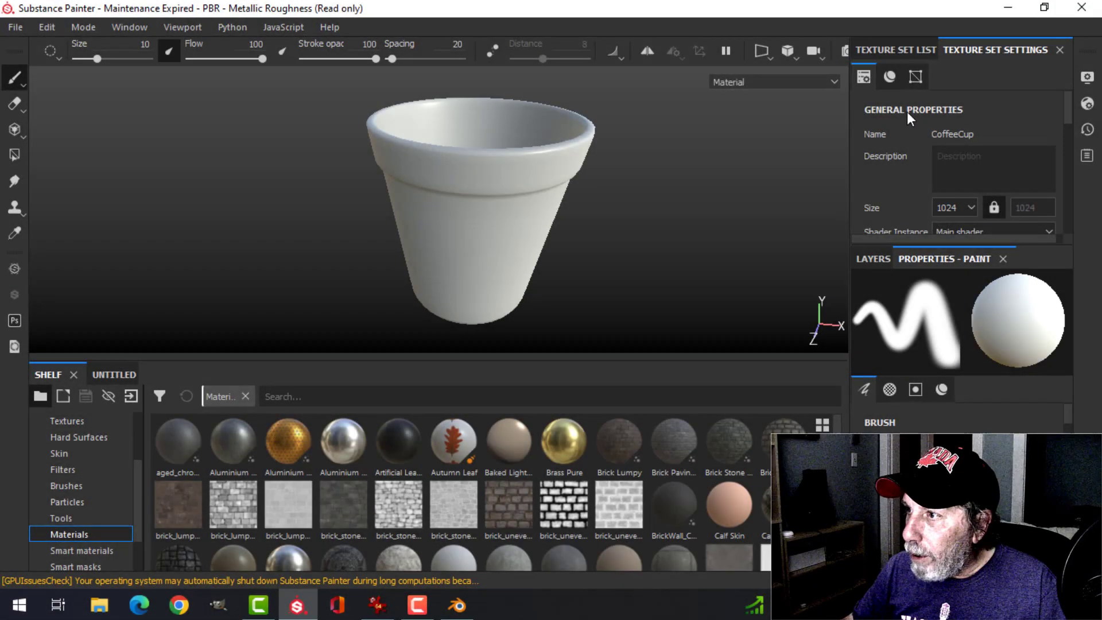
# - In Substance Painter, bake the CoffeeCup mesh maps at an output size of 2048 with the ID map excluded
pyautogui.click(889, 76)
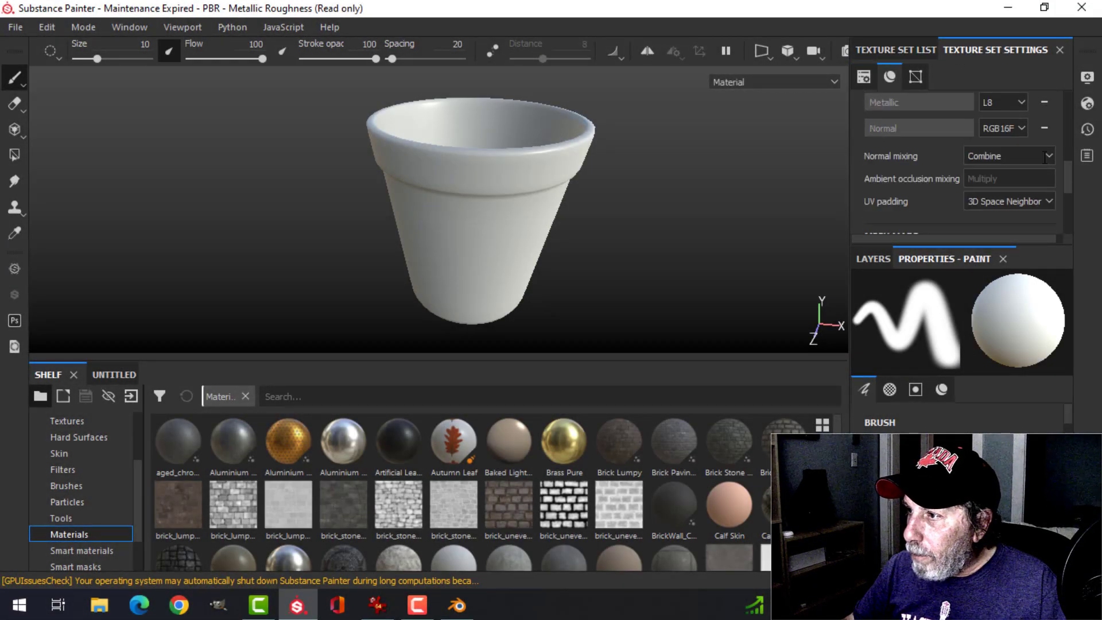
pyautogui.scroll(-2, 1045, 159)
pyautogui.click(1011, 214)
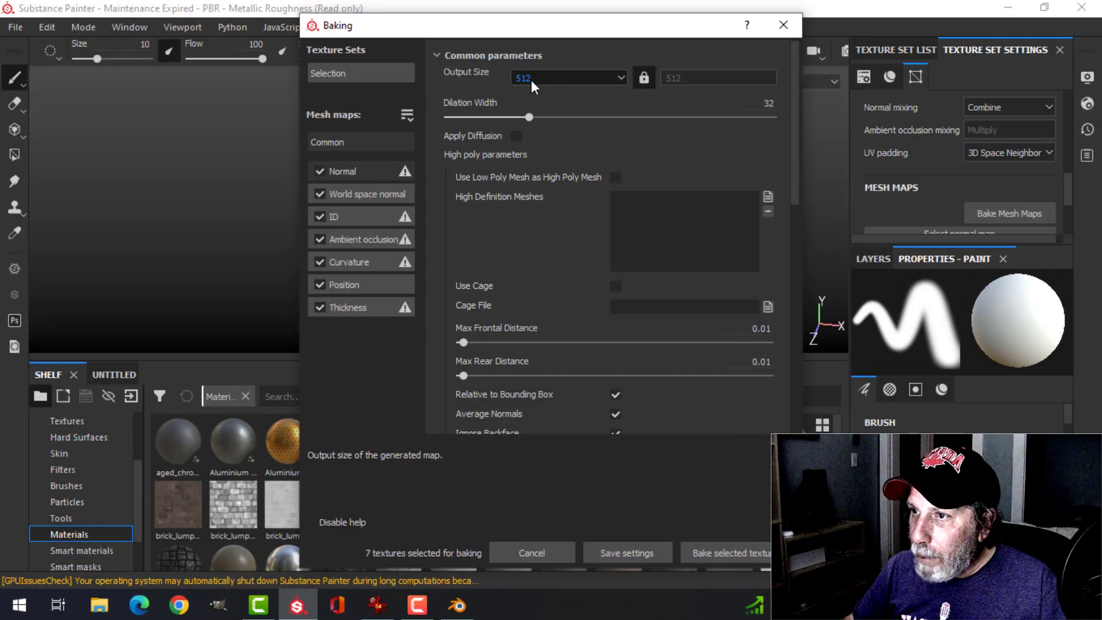
pyautogui.click(531, 80)
pyautogui.click(535, 157)
pyautogui.click(320, 216)
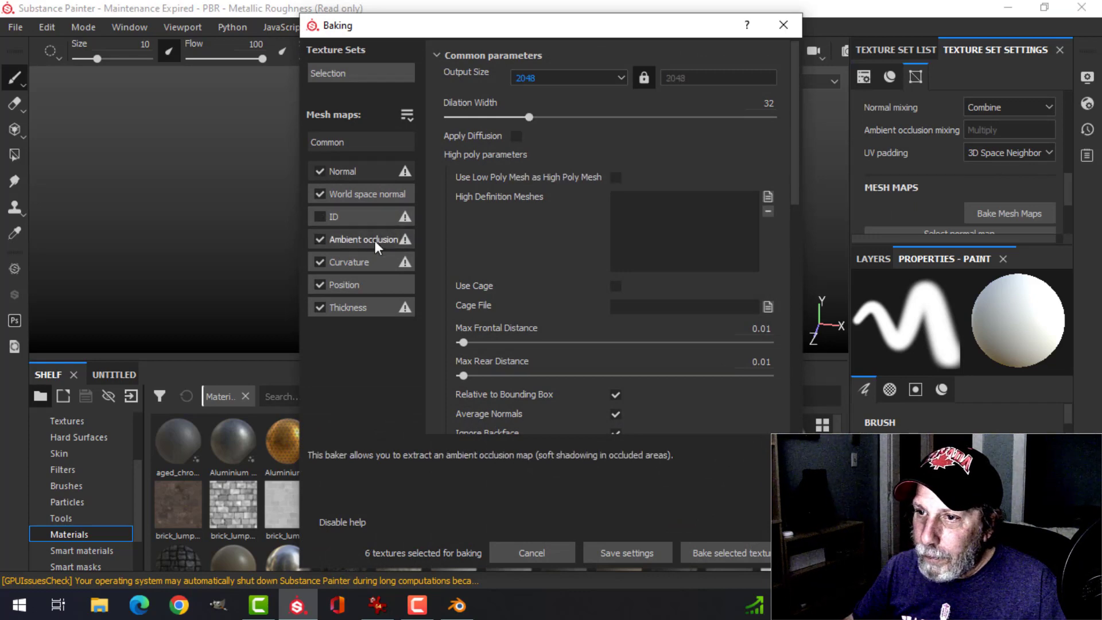
pyautogui.click(755, 548)
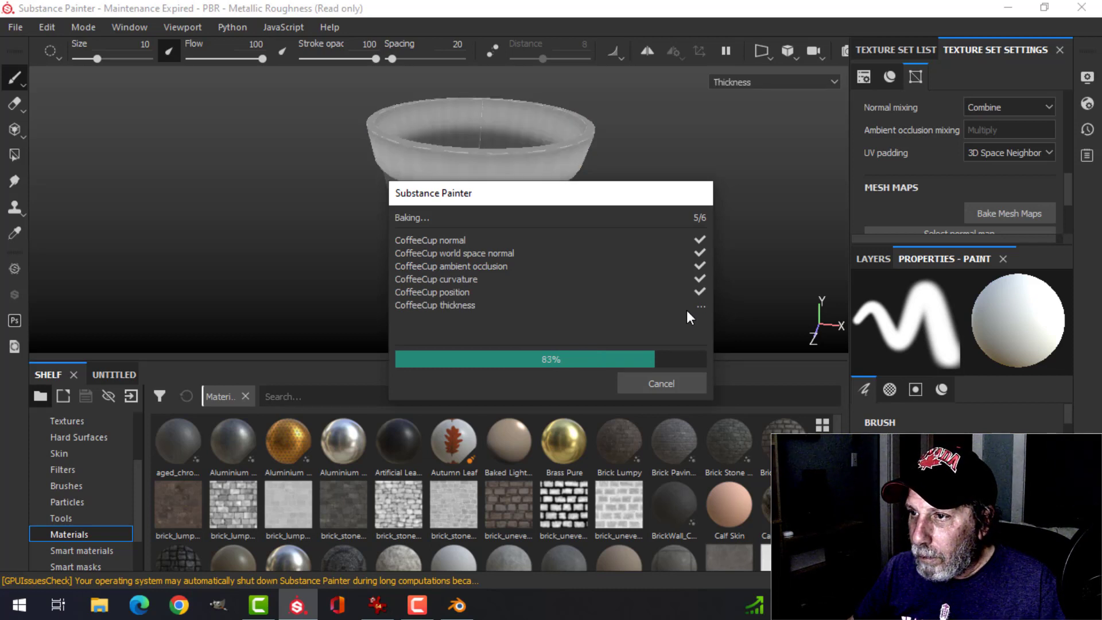
pyautogui.click(664, 381)
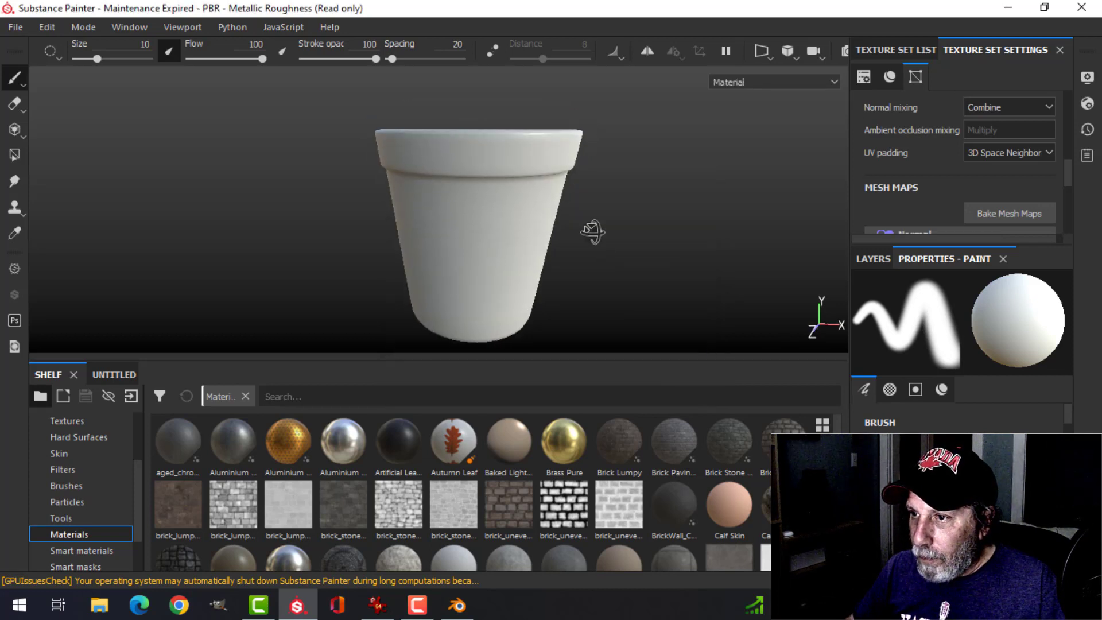
# - Delete the default layer, search the materials for "pla" and apply Plastic Grainy to the cup
pyautogui.keyDown('alt'); pyautogui.moveTo(592, 231); pyautogui.dragTo(627, 248); pyautogui.keyUp('alt')
pyautogui.click(871, 258)
pyautogui.click(1058, 283)
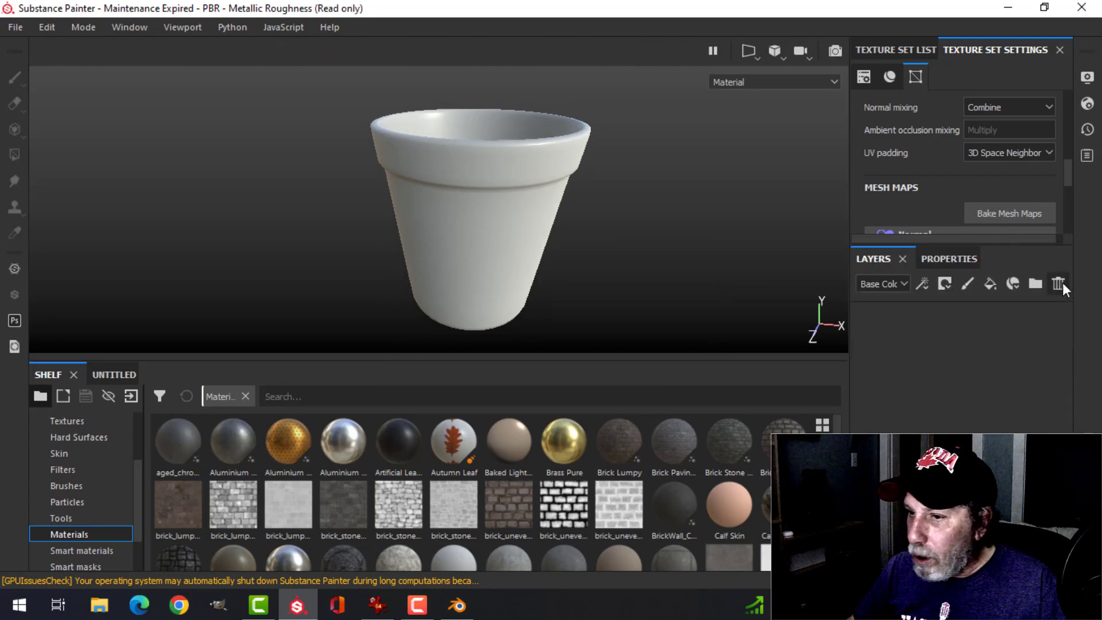
pyautogui.click(321, 396)
pyautogui.write('p')
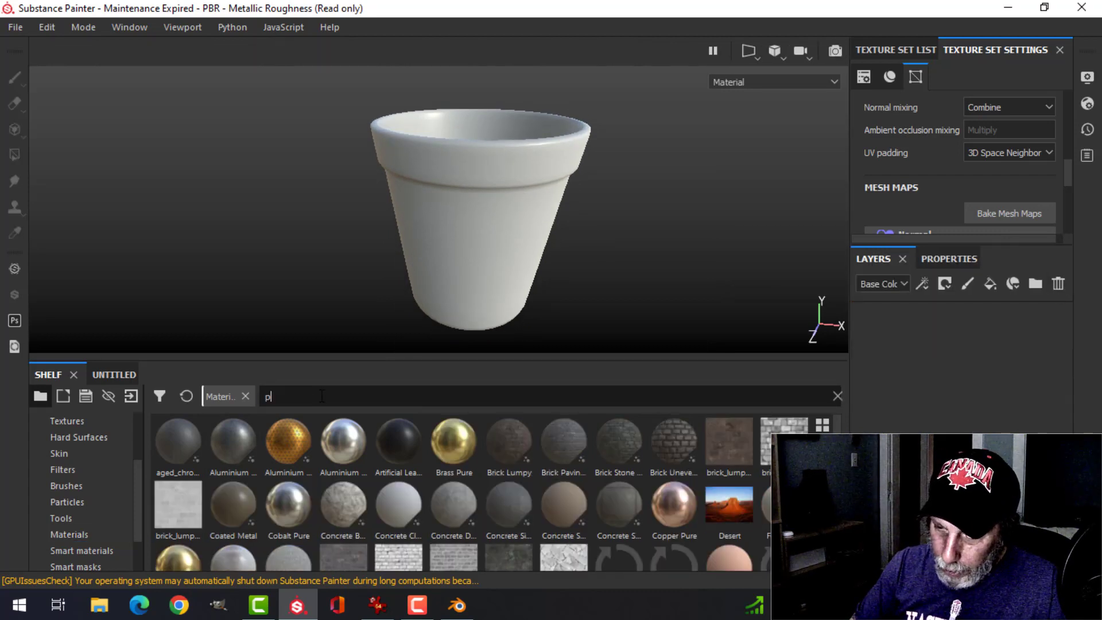
pyautogui.write('la')
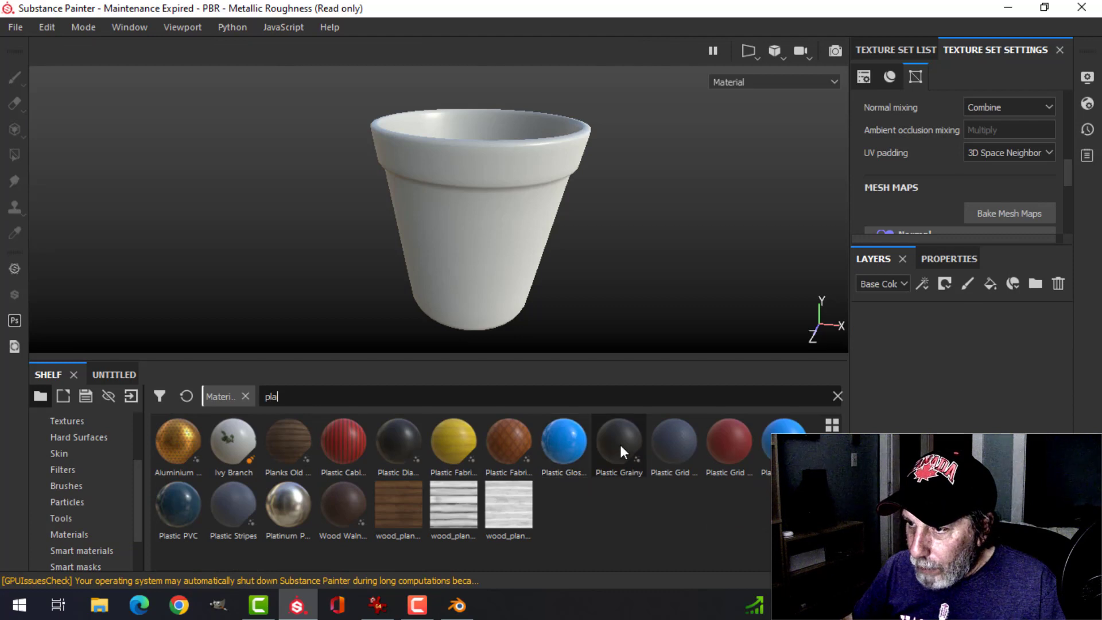
pyautogui.moveTo(619, 444); pyautogui.dragTo(578, 207)
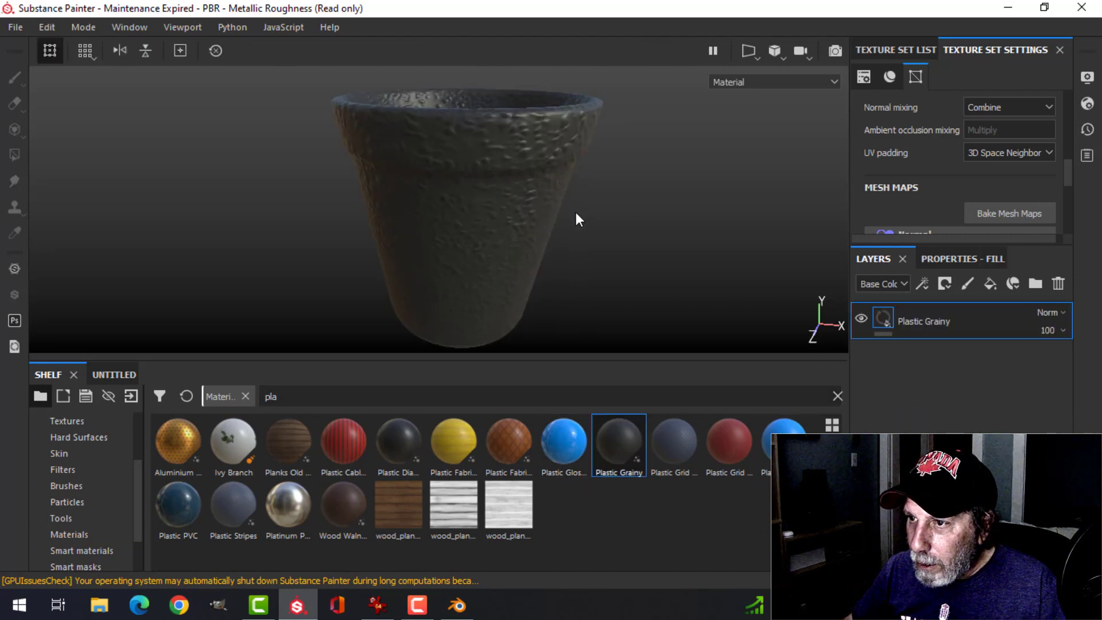
# - Set the CoffeeCup texture set size to 2048
pyautogui.scroll(10, 927, 180)
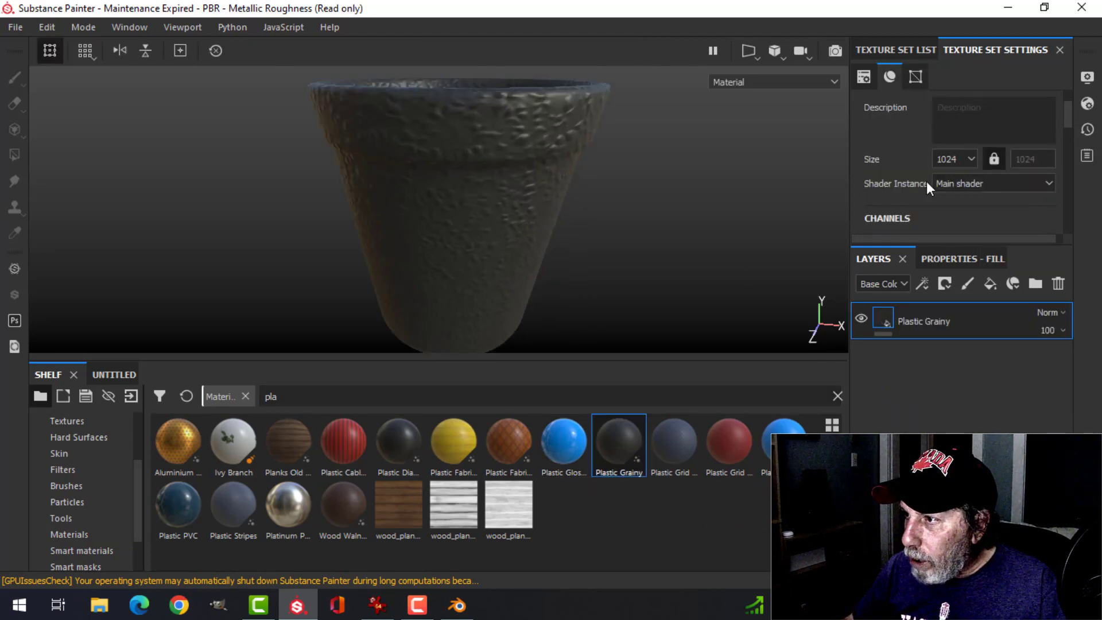
pyautogui.click(948, 158)
pyautogui.click(948, 215)
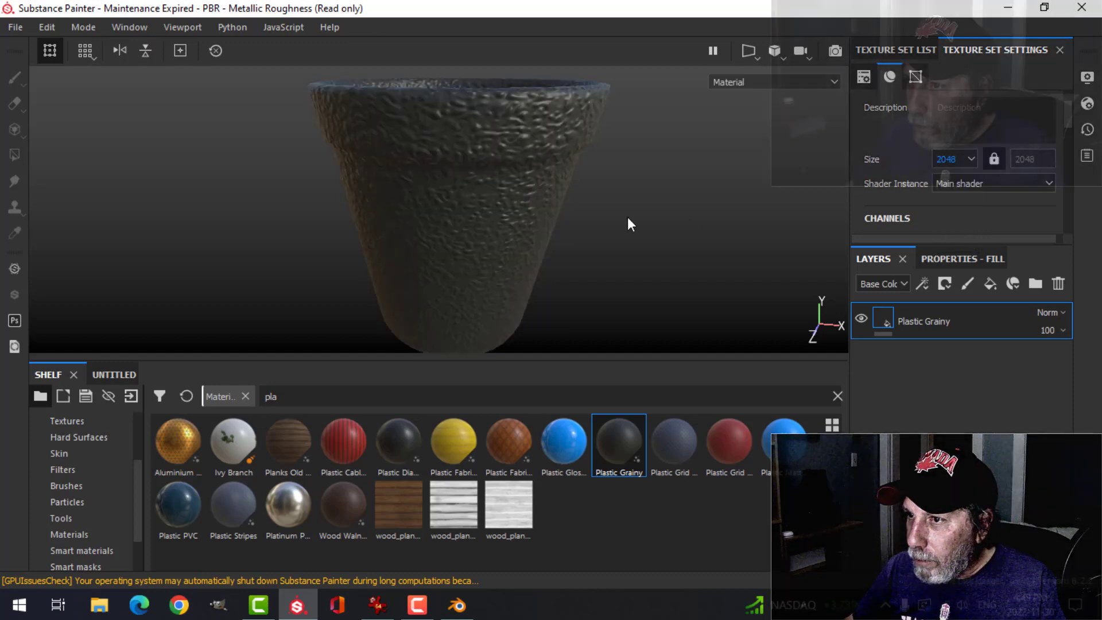
# - Set the UV scale of the Plastic Grainy layer to 8
pyautogui.click(942, 259)
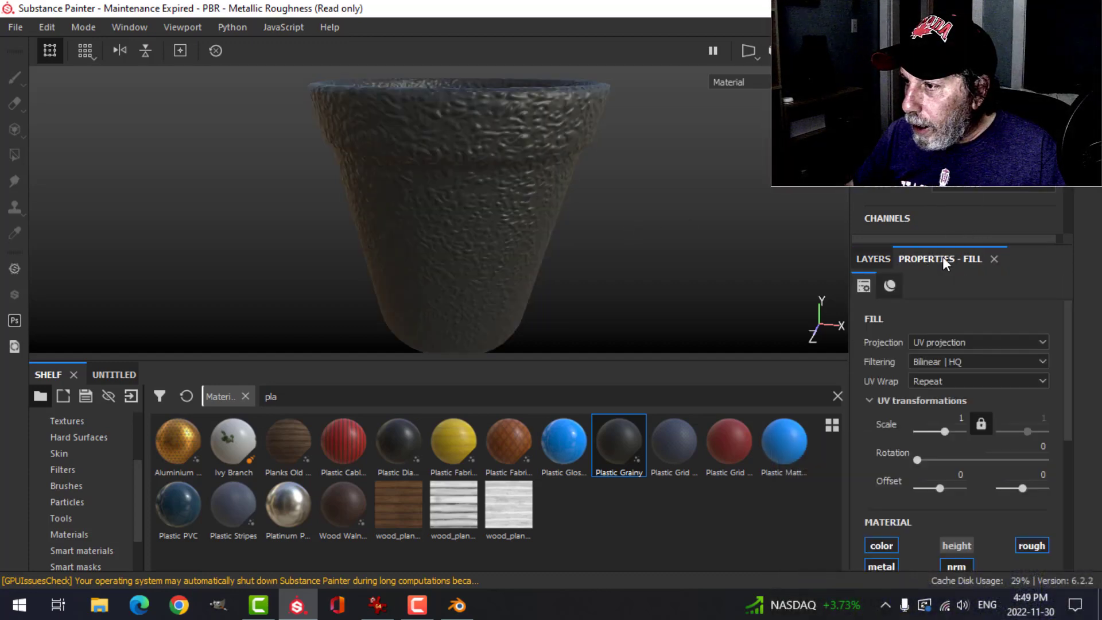
pyautogui.click(959, 419)
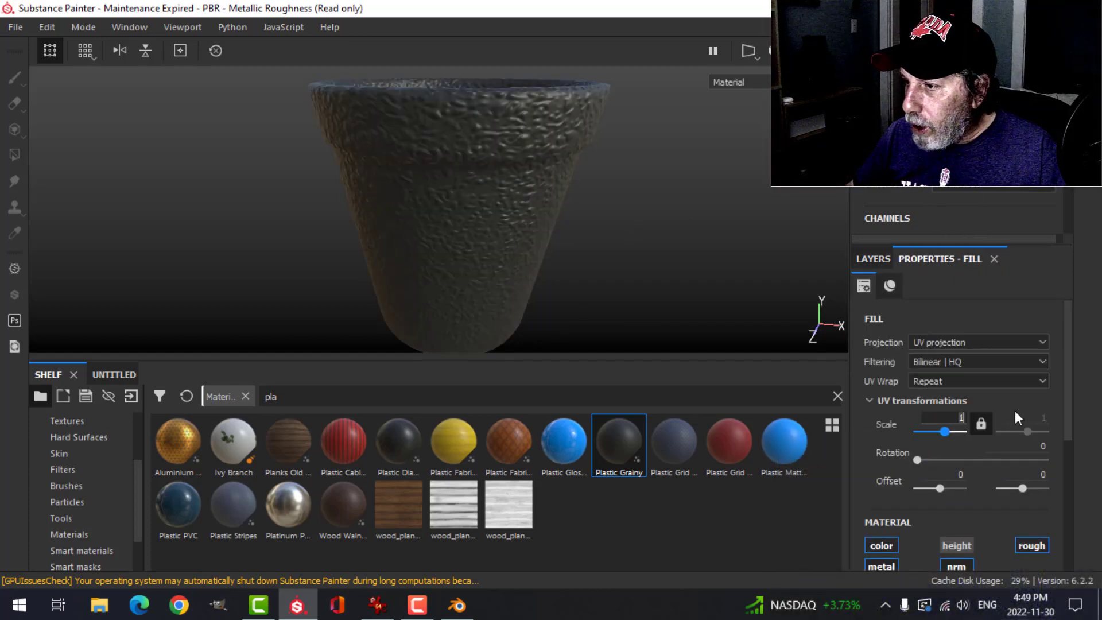
pyautogui.write('8')
pyautogui.press('Return')
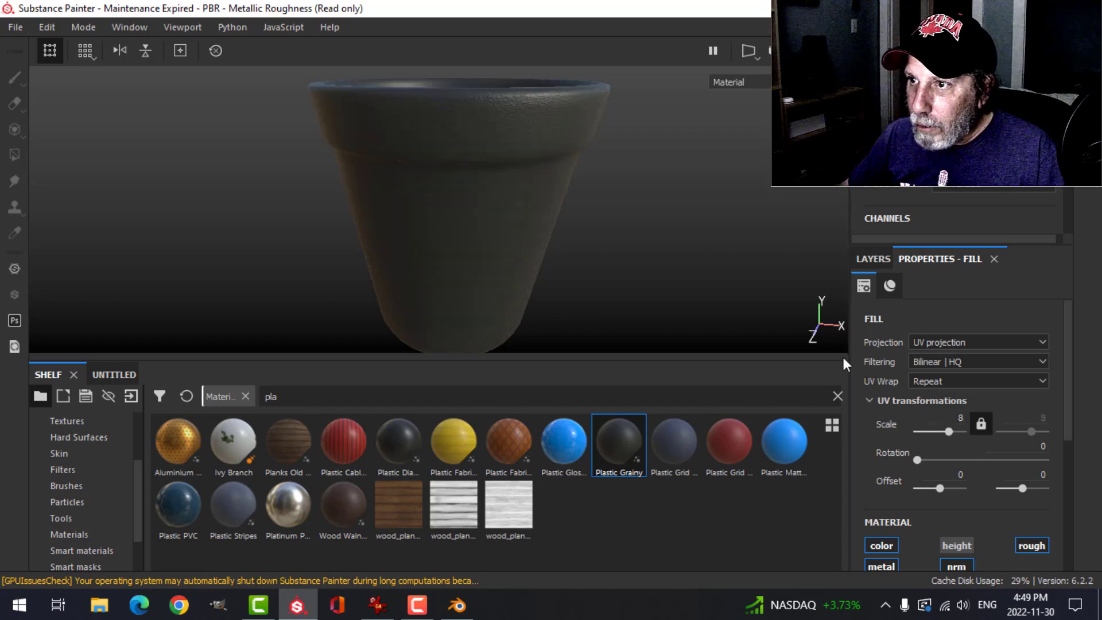
pyautogui.scroll(2, 494, 178)
pyautogui.scroll(-1, 494, 180)
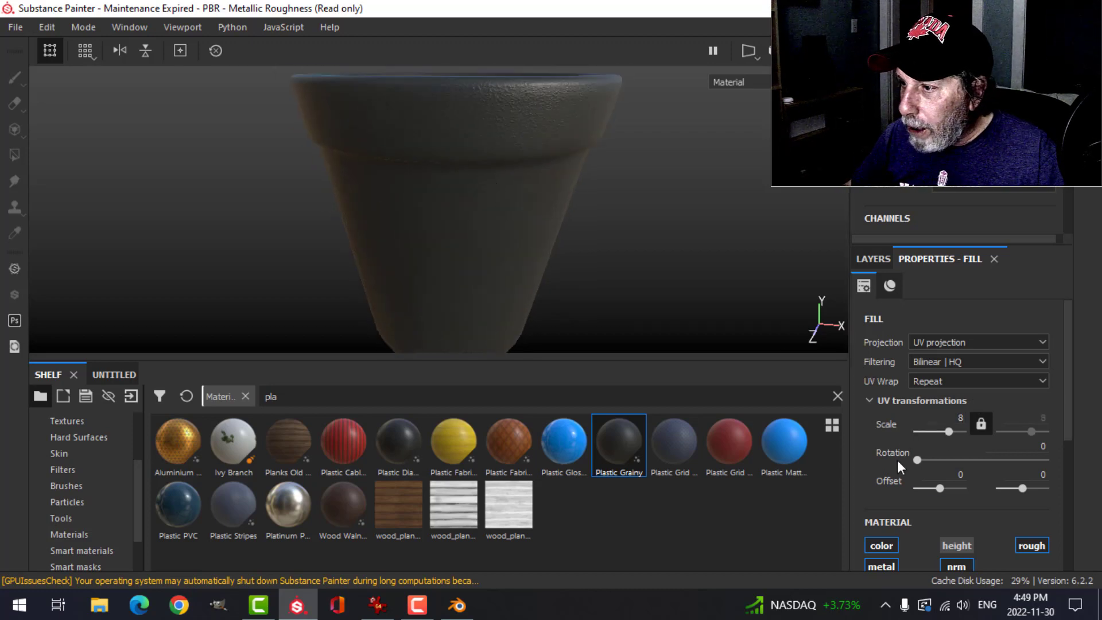
# - Change the Plastic Grainy colour to a neutral off-white with R, G and B at about 0.856
pyautogui.scroll(-5, 897, 460)
pyautogui.click(950, 472)
pyautogui.click(882, 342)
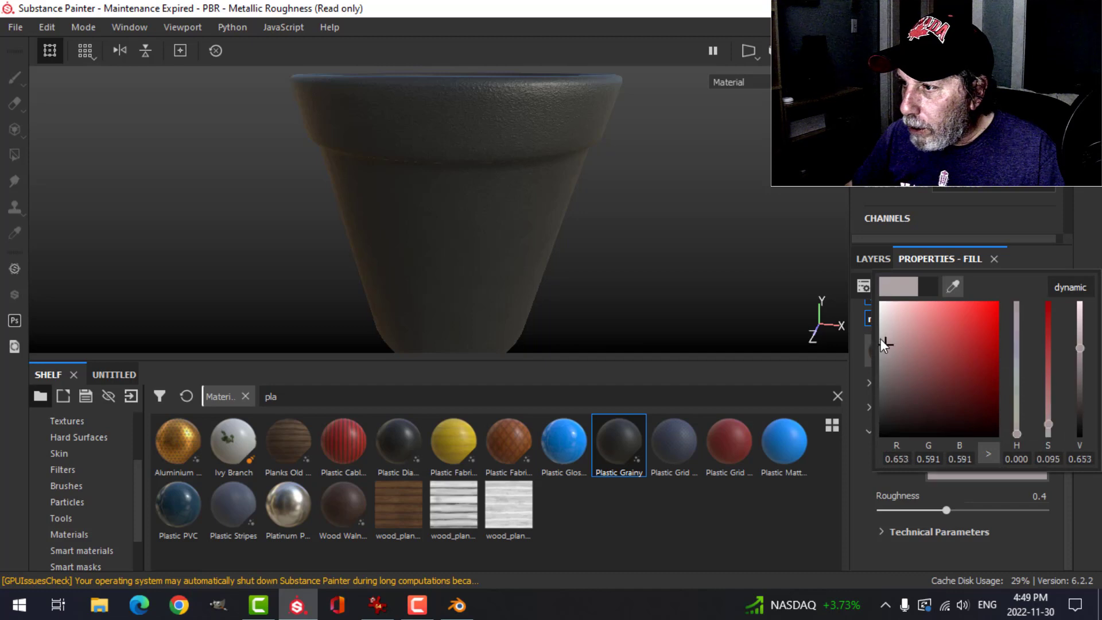
pyautogui.moveTo(882, 343); pyautogui.dragTo(881, 320)
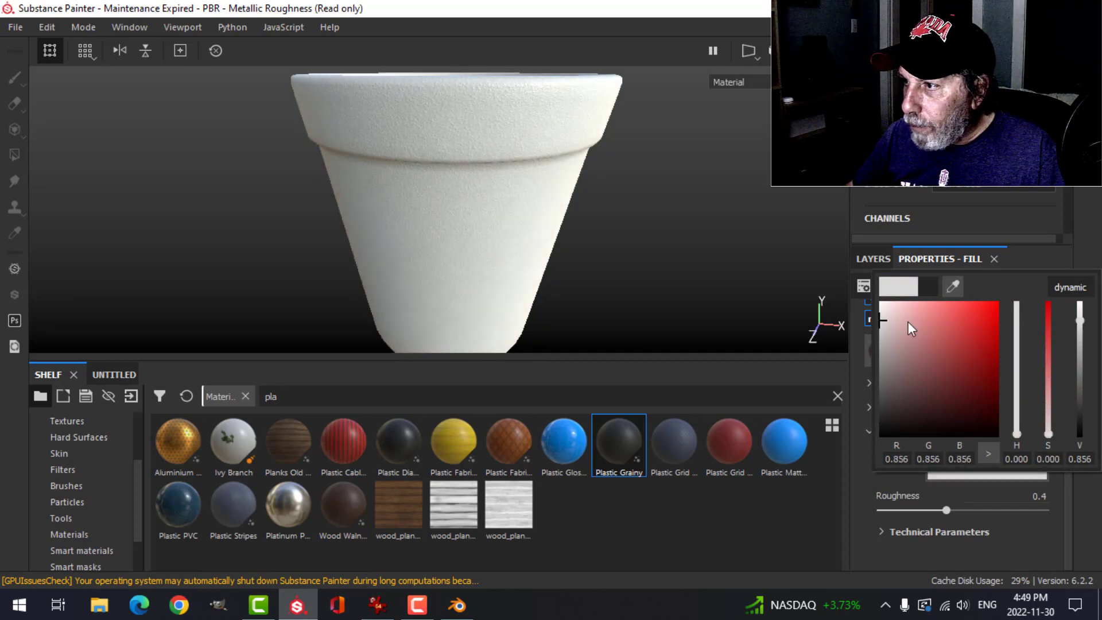
pyautogui.click(1096, 241)
pyautogui.moveTo(568, 137)
pyautogui.keyDown('alt'); pyautogui.mouseDown()
pyautogui.moveTo(563, 173)
pyautogui.moveTo(565, 131)
pyautogui.mouseUp(); pyautogui.keyUp('alt')
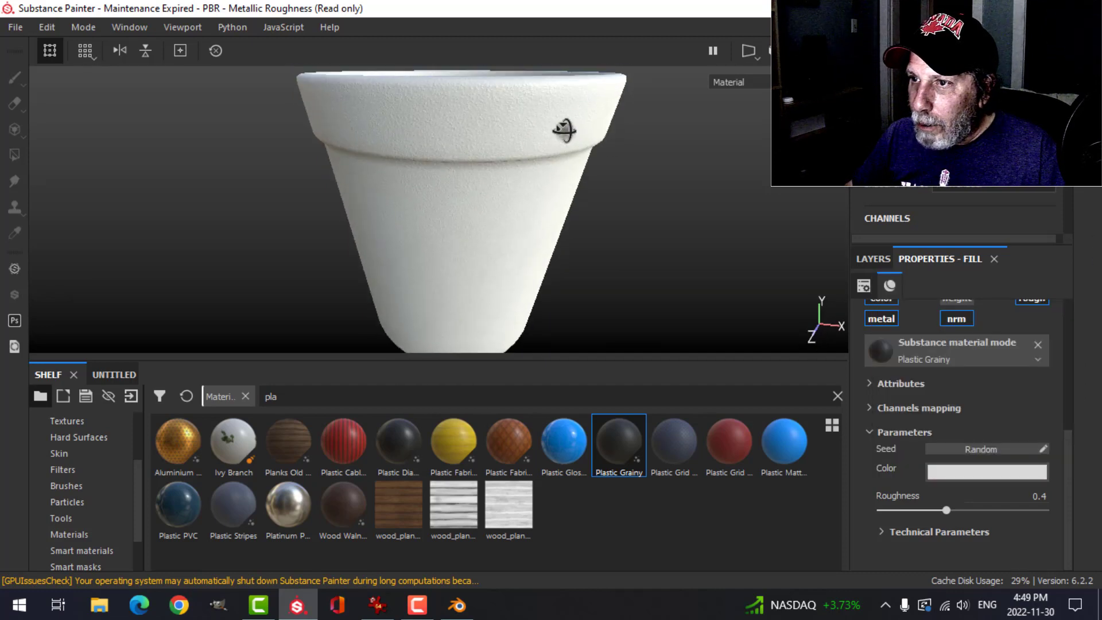
pyautogui.scroll(-4, 541, 212)
pyautogui.keyDown('alt'); pyautogui.moveTo(540, 213); pyautogui.dragTo(513, 243, button='middle'); pyautogui.keyUp('alt')
pyautogui.keyDown('alt'); pyautogui.moveTo(513, 243); pyautogui.dragTo(533, 232); pyautogui.keyUp('alt')
# - Add a fill layer above Plastic Grainy and give it a black mask
pyautogui.click(873, 259)
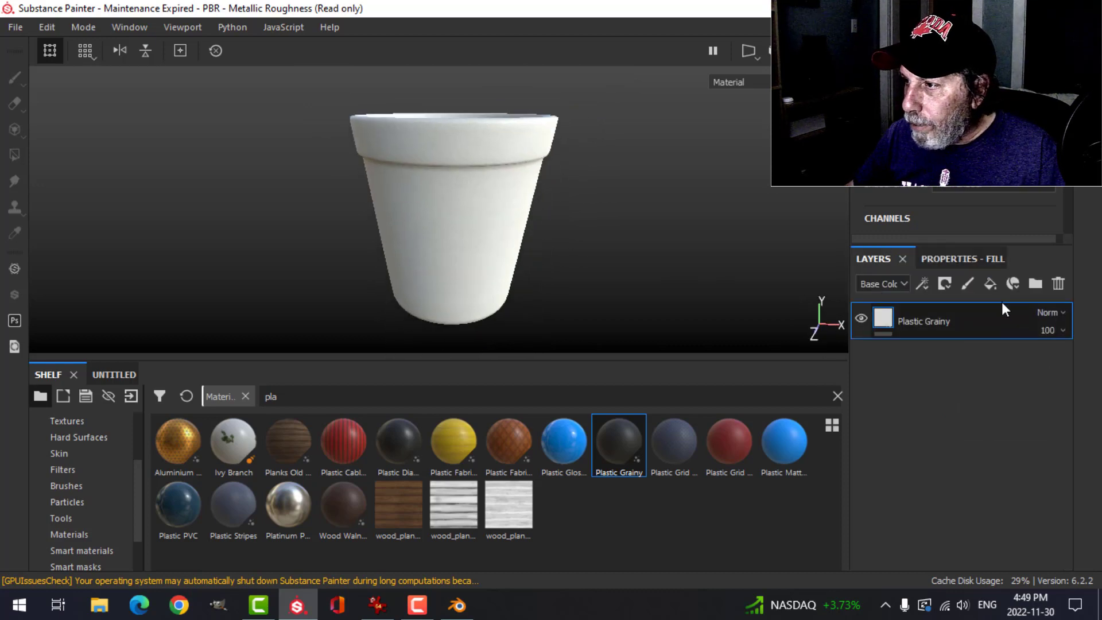
pyautogui.click(991, 283)
pyautogui.click(945, 281)
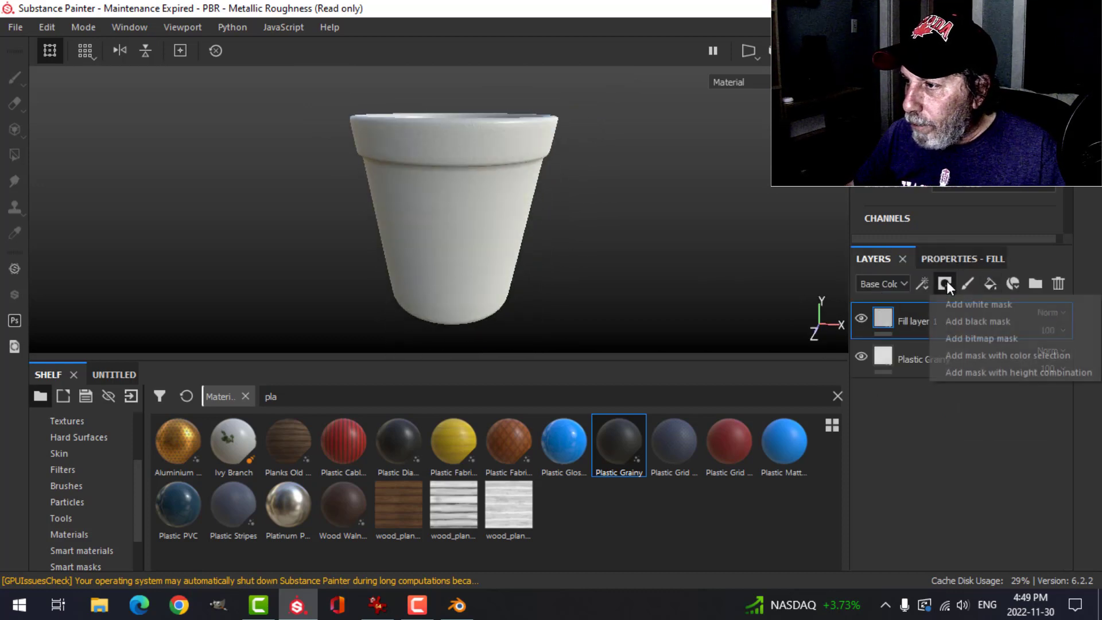
pyautogui.click(959, 322)
# - Set the new fill layer's base colour to a very dark yellow-brown, about R 0.022, G 0.018, B 0.001
pyautogui.click(884, 317)
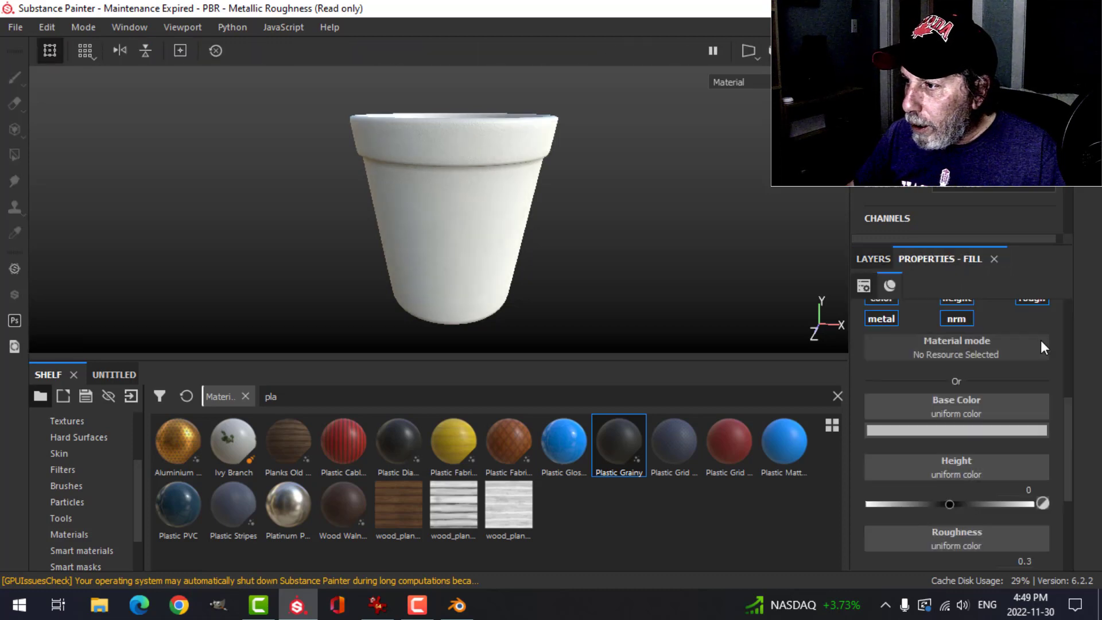
pyautogui.scroll(3, 1001, 373)
pyautogui.scroll(-5, 1001, 382)
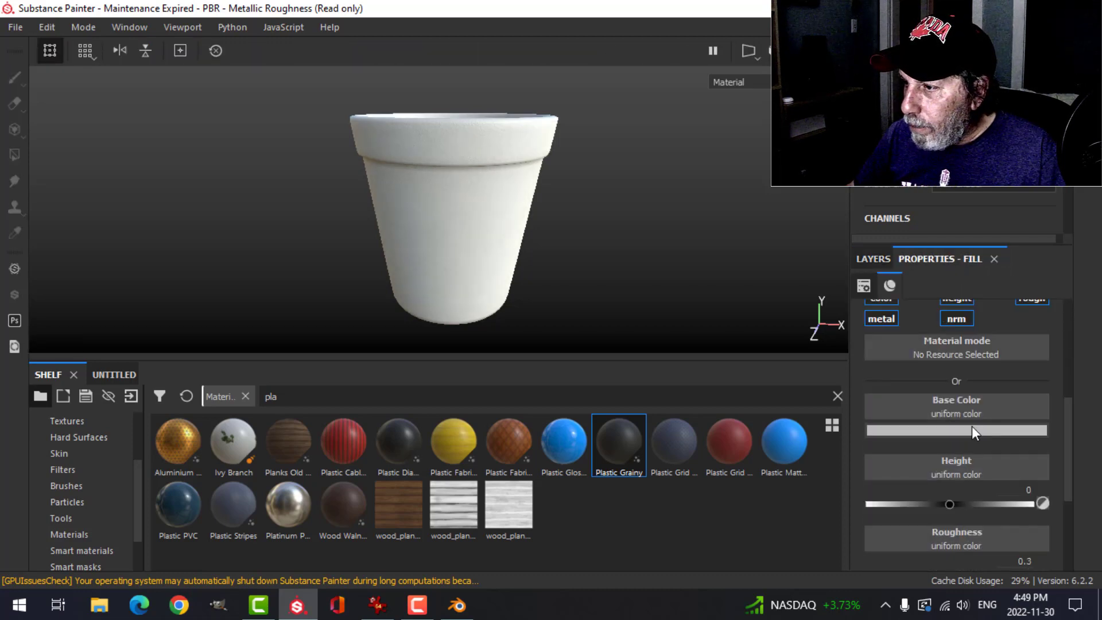
pyautogui.click(972, 428)
pyautogui.moveTo(1015, 384); pyautogui.dragTo(1015, 374)
pyautogui.click(976, 377)
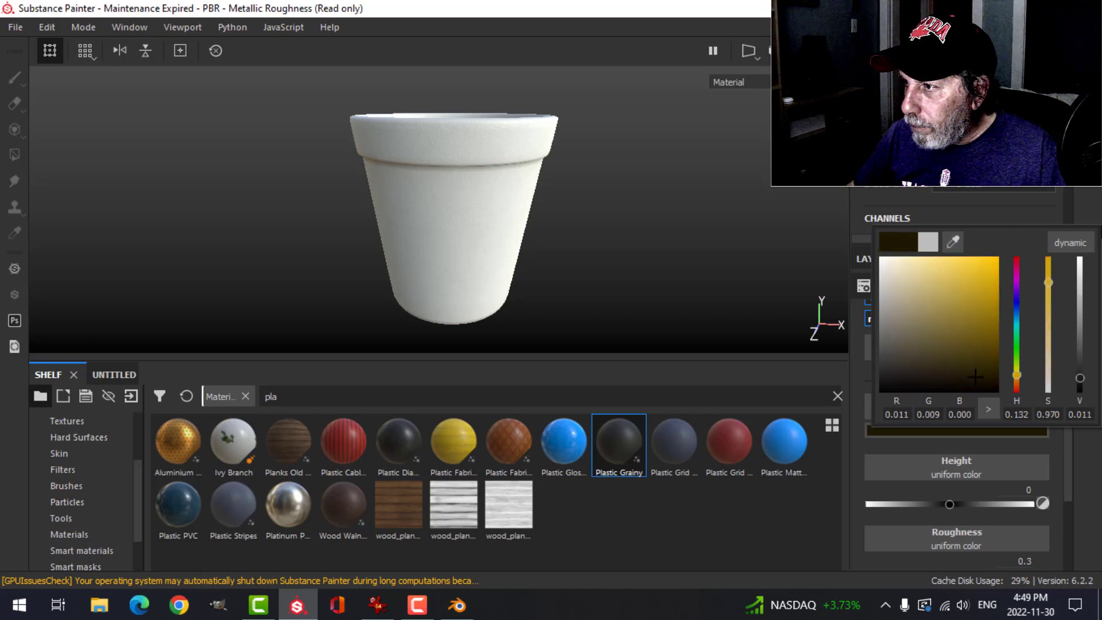
pyautogui.click(958, 429)
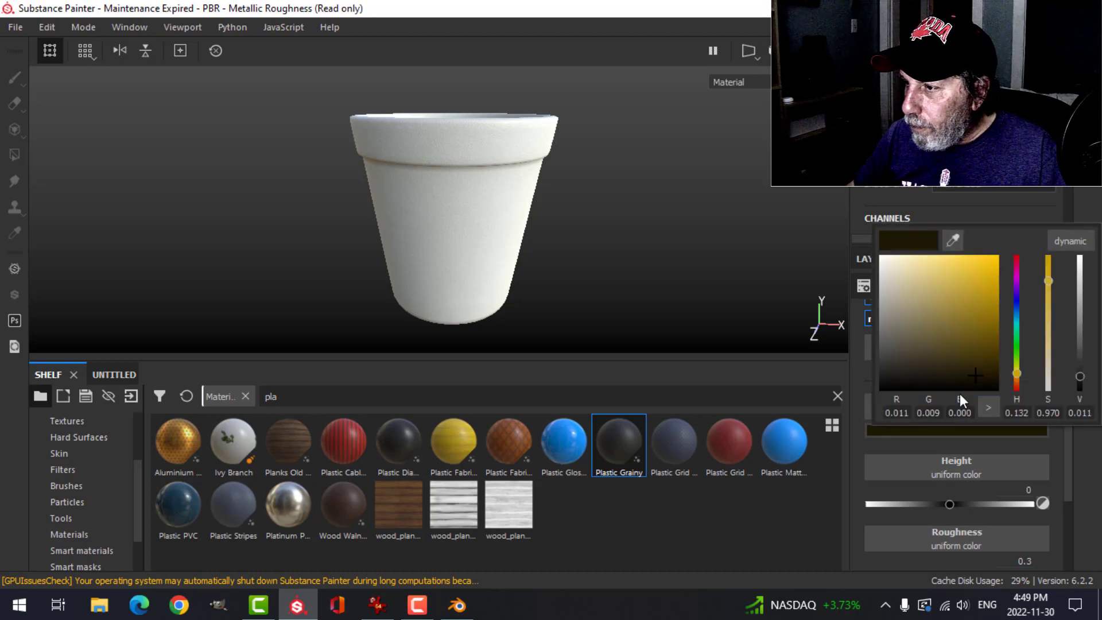
pyautogui.click(967, 368)
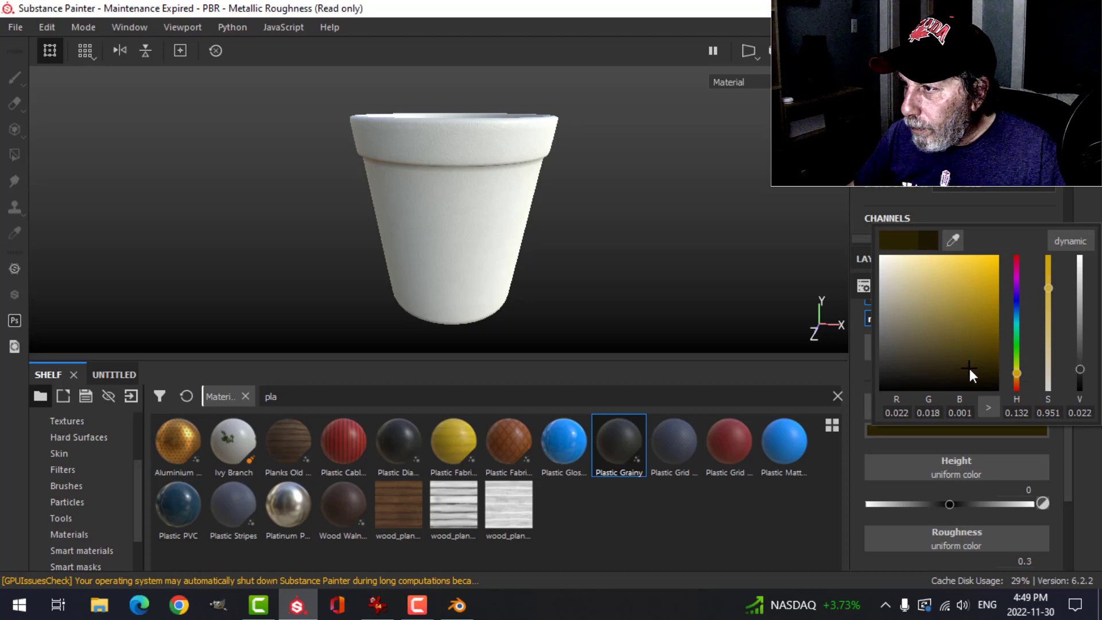
# - Add a Dirt generator to the fill layer's black mask and set its Dirt Level to about 0.68
pyautogui.click(869, 260)
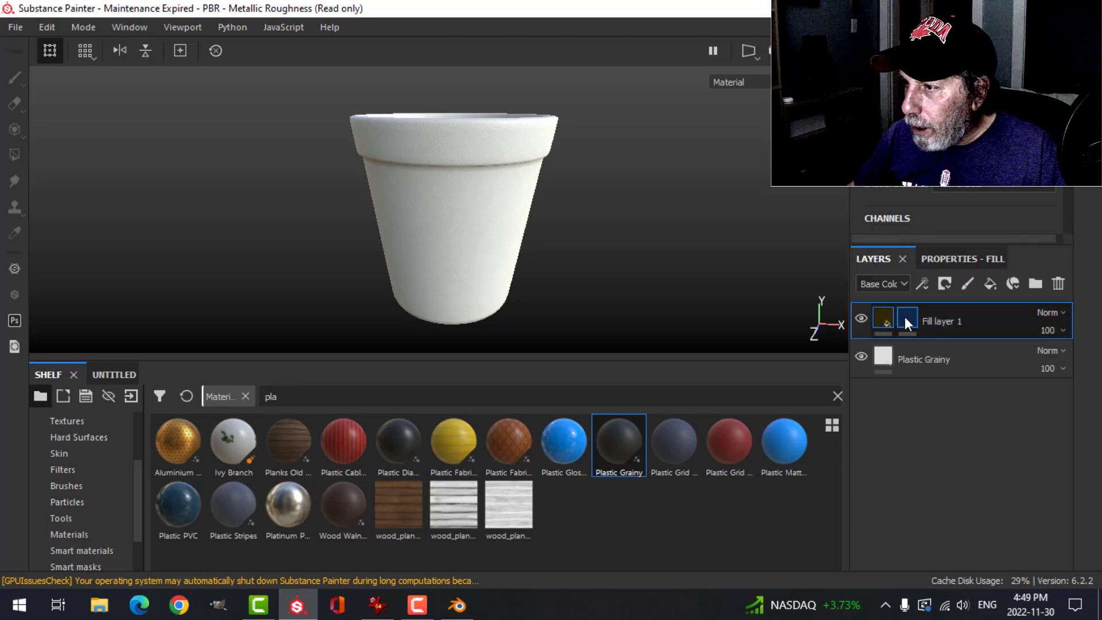
pyautogui.click(906, 316)
pyautogui.click(928, 280)
pyautogui.click(936, 304)
pyautogui.click(952, 259)
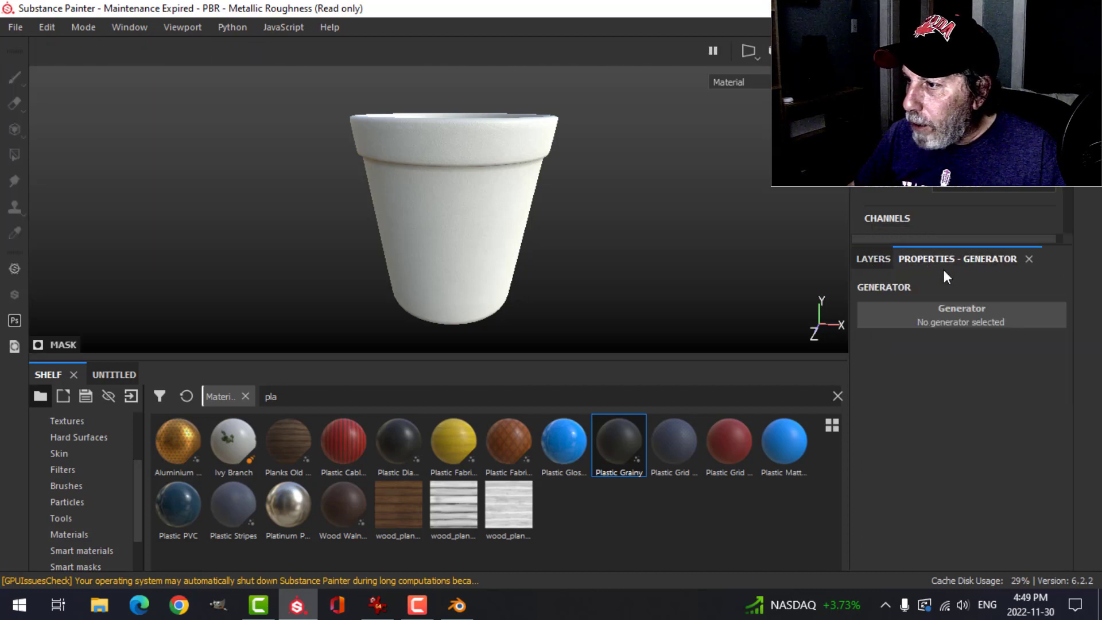
pyautogui.click(948, 316)
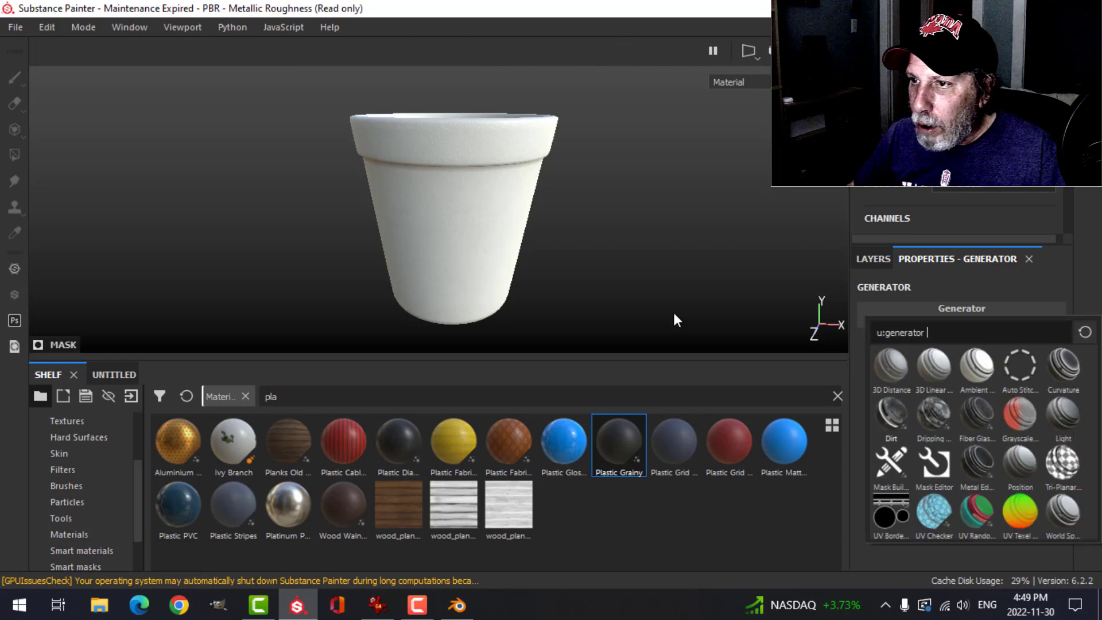
pyautogui.keyDown('alt'); pyautogui.moveTo(669, 312); pyautogui.dragTo(650, 232); pyautogui.keyUp('alt')
pyautogui.moveTo(1004, 430); pyautogui.dragTo(993, 430)
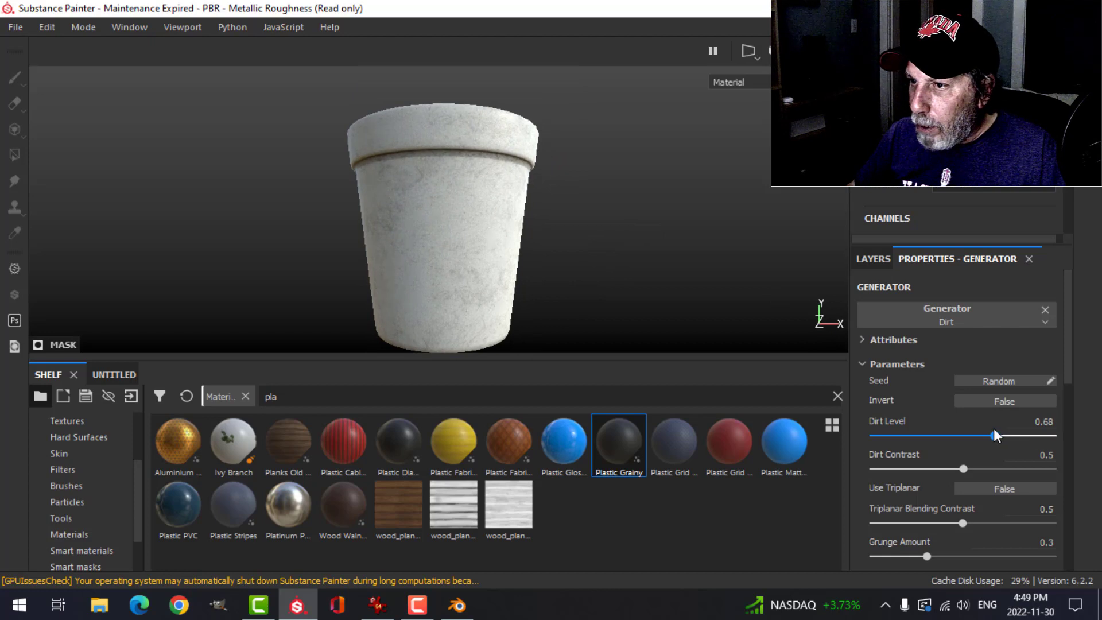
# - Inspect the cup's interior and enable Use Triplanar on the Dirt generator
pyautogui.scroll(-3, 522, 230)
pyautogui.keyDown('alt'); pyautogui.moveTo(522, 229); pyautogui.dragTo(549, 280); pyautogui.keyUp('alt')
pyautogui.scroll(3, 550, 280)
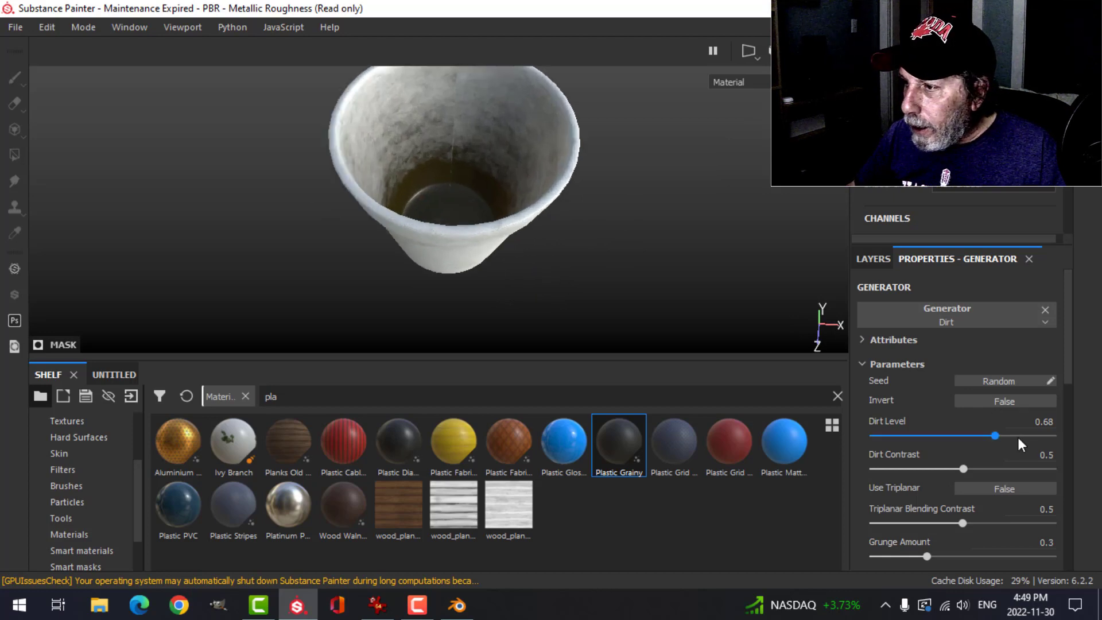
pyautogui.click(981, 487)
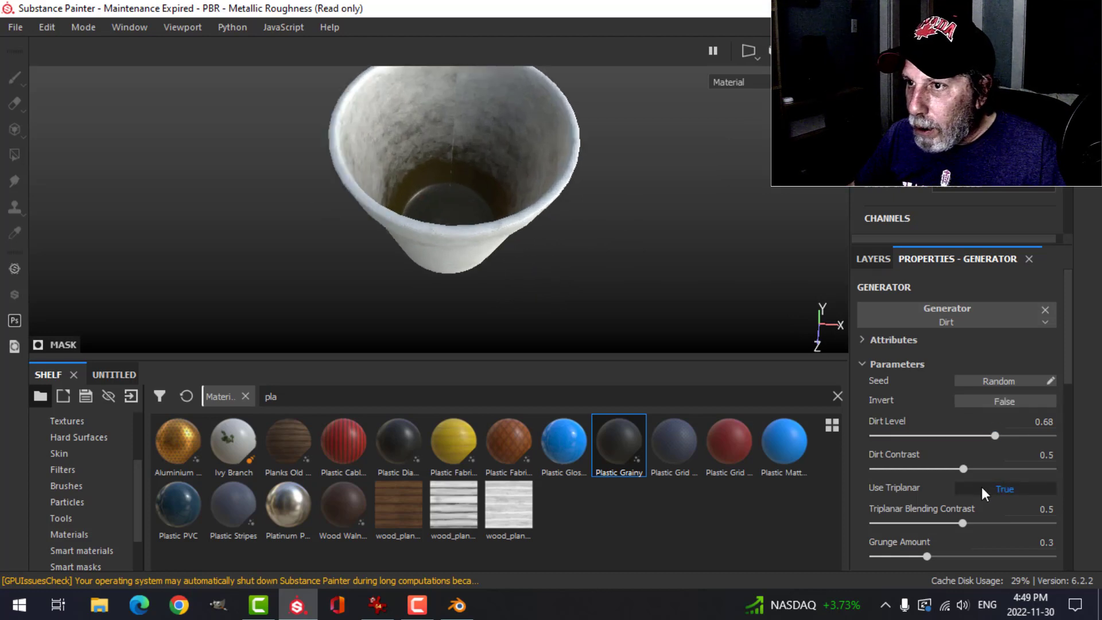
# - Try Tri-planar projection on the Plastic Grainy layer's fill, checking the cup, and return the fill to UV projection
pyautogui.click(872, 259)
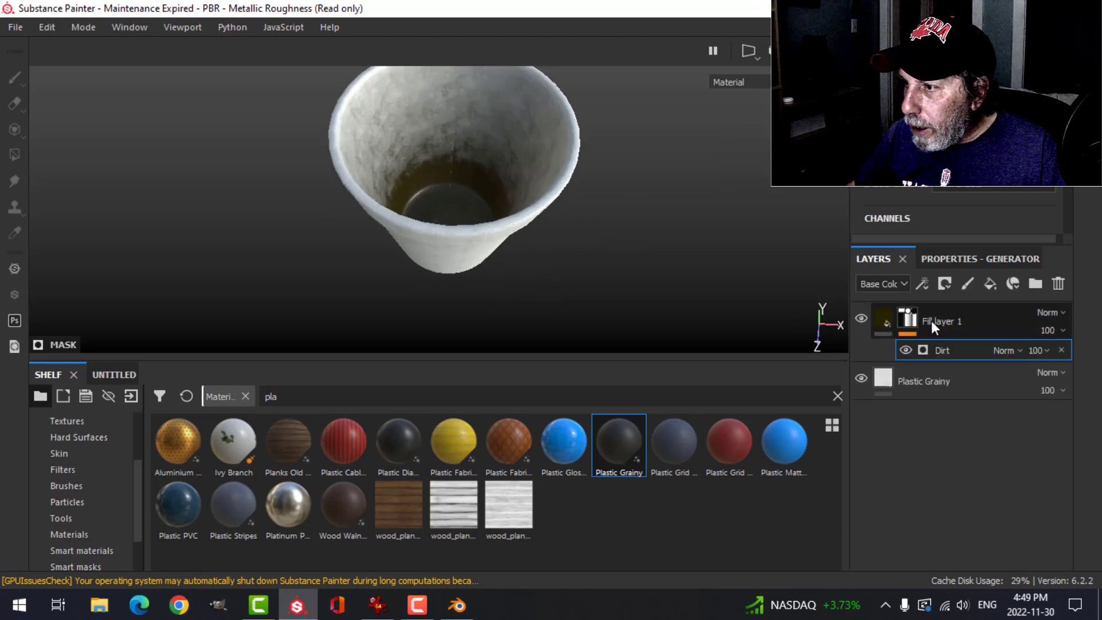
pyautogui.click(949, 260)
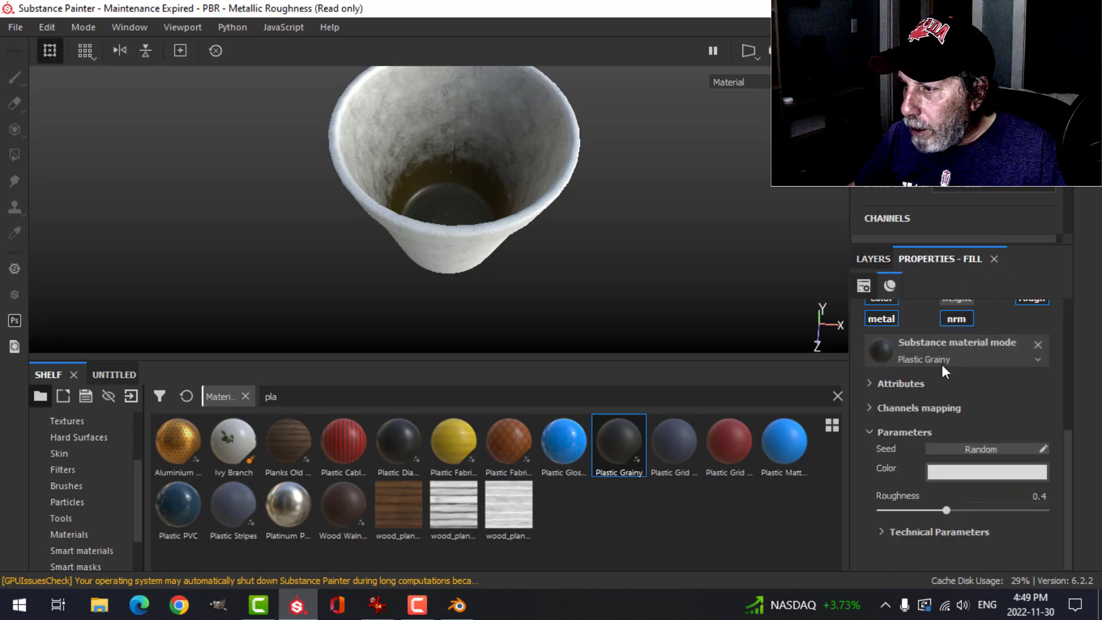
pyautogui.scroll(5, 942, 379)
pyautogui.click(944, 338)
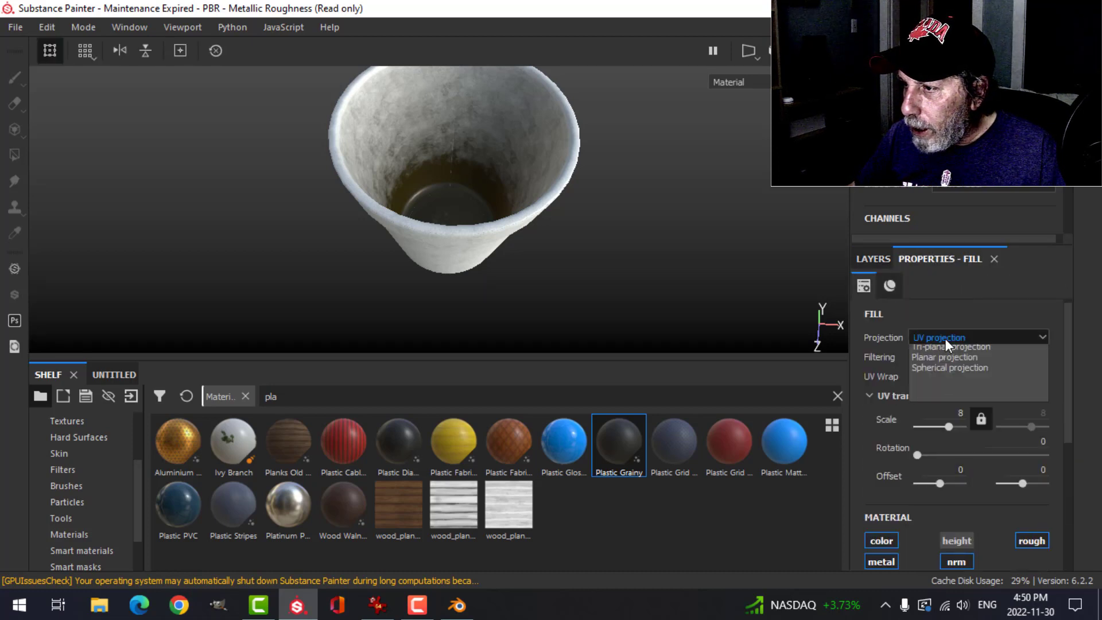
pyautogui.click(949, 372)
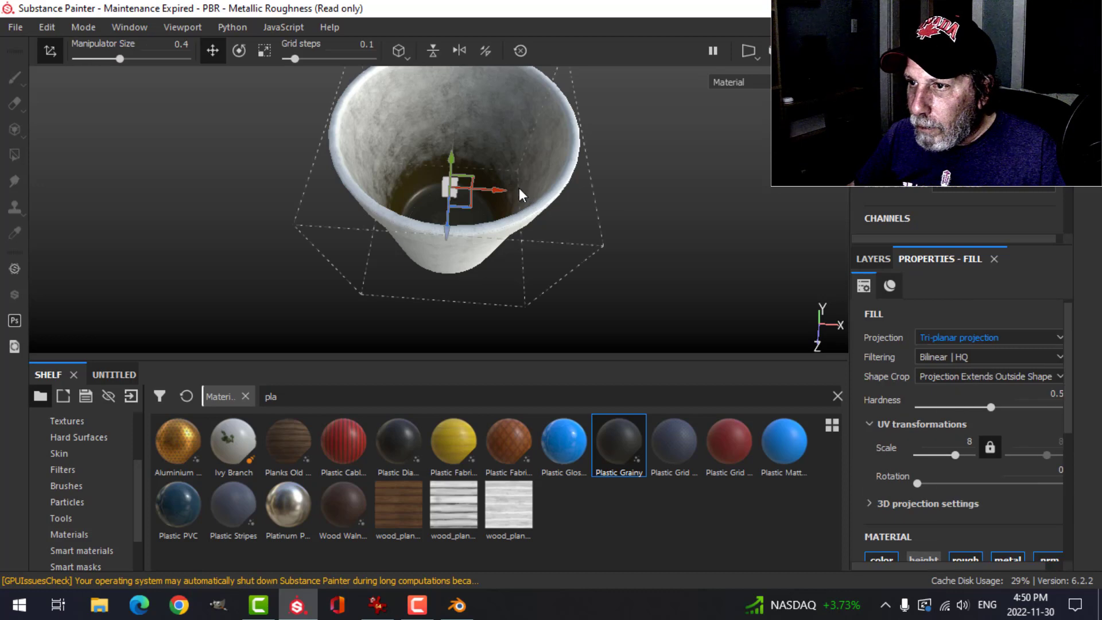
pyautogui.keyDown('alt'); pyautogui.moveTo(542, 201); pyautogui.dragTo(602, 220); pyautogui.keyUp('alt')
pyautogui.click(935, 336)
pyautogui.click(939, 360)
pyautogui.click(871, 257)
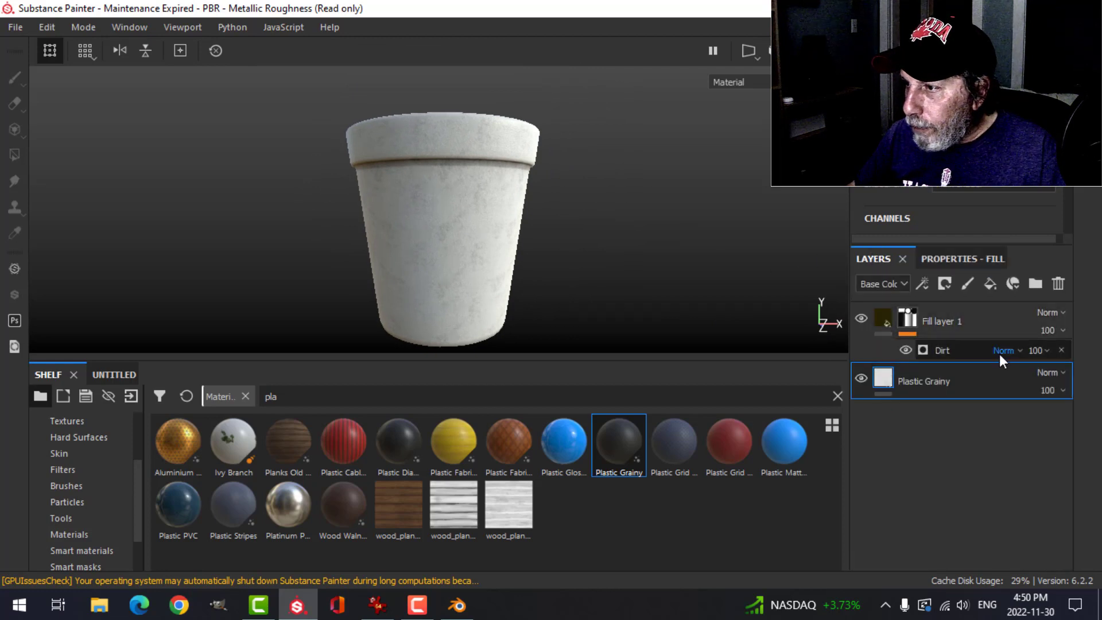
# - Add another fill layer above Fill layer 1 and give it a black mask
pyautogui.click(886, 318)
pyautogui.click(988, 286)
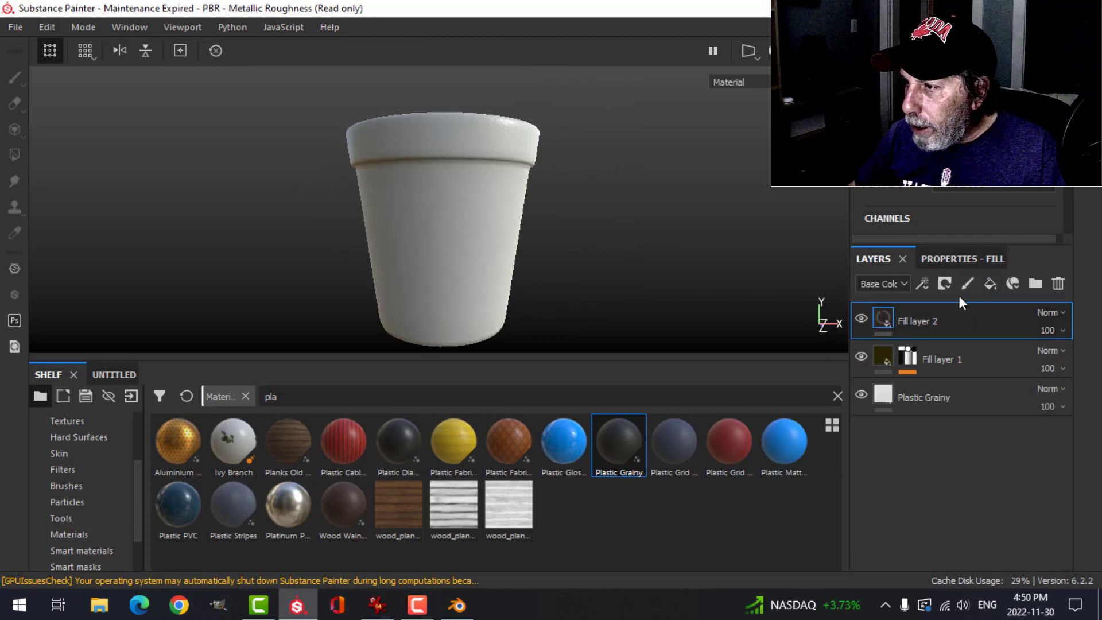
pyautogui.click(945, 283)
pyautogui.click(966, 318)
# - Limit Fill layer 2 to the color channel and set its base colour to very dark green, about R 0.007, G 0.017, B 0.000
pyautogui.click(888, 320)
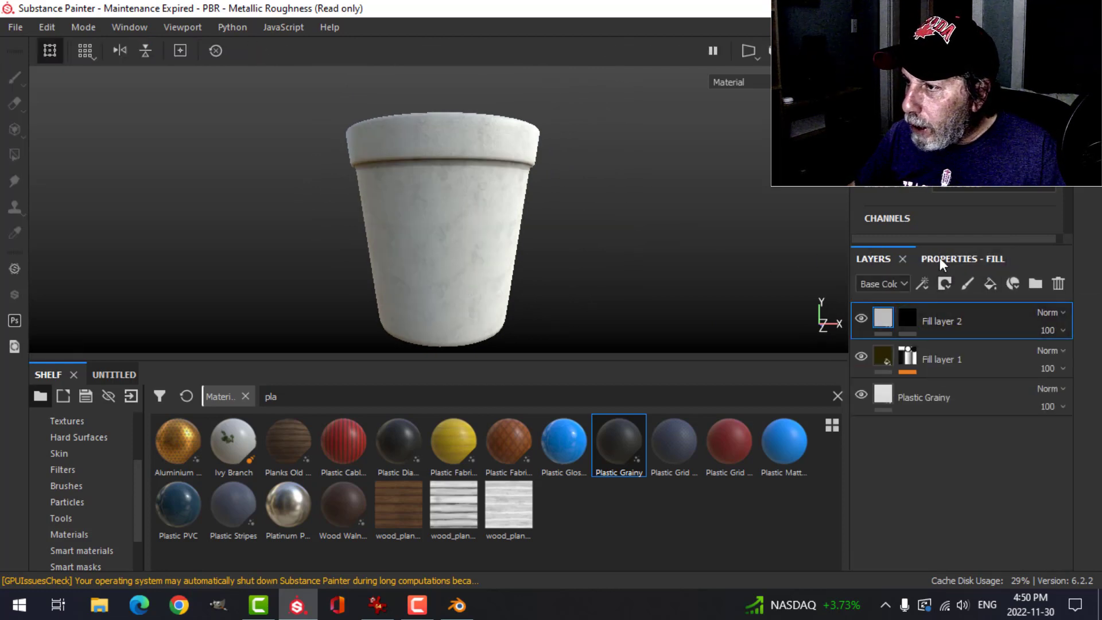
pyautogui.scroll(-5, 957, 496)
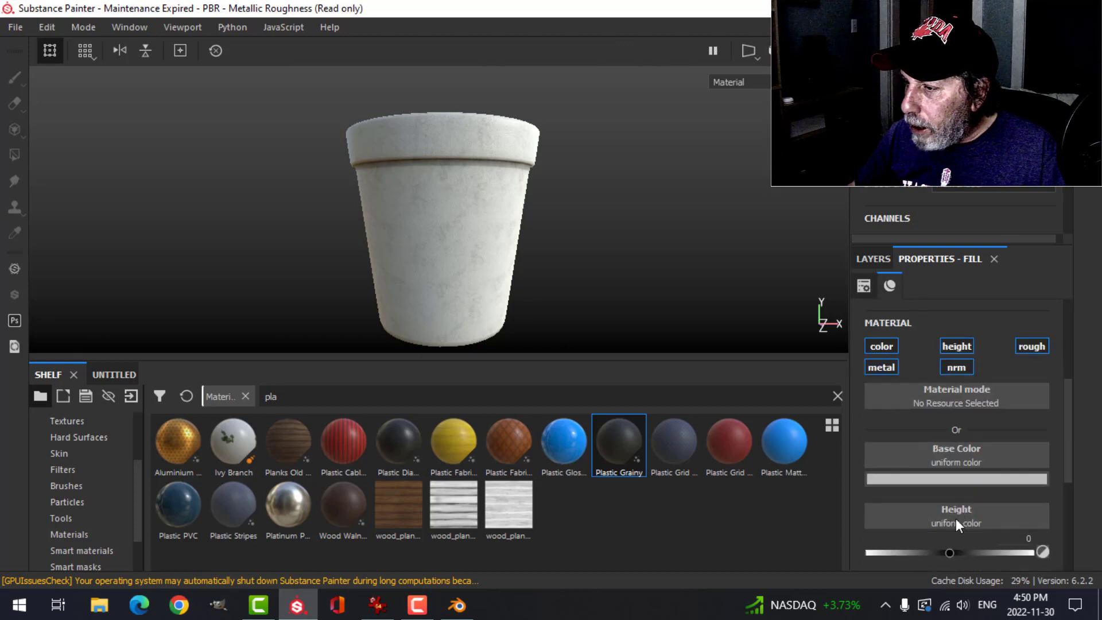
pyautogui.click(951, 479)
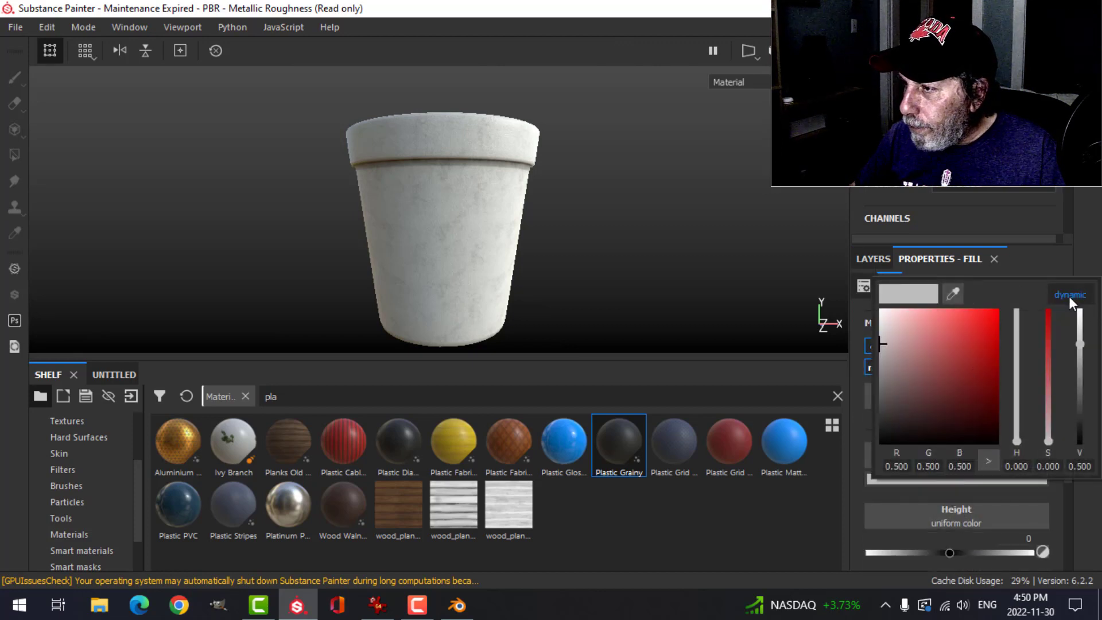
pyautogui.moveTo(1016, 403); pyautogui.dragTo(983, 415)
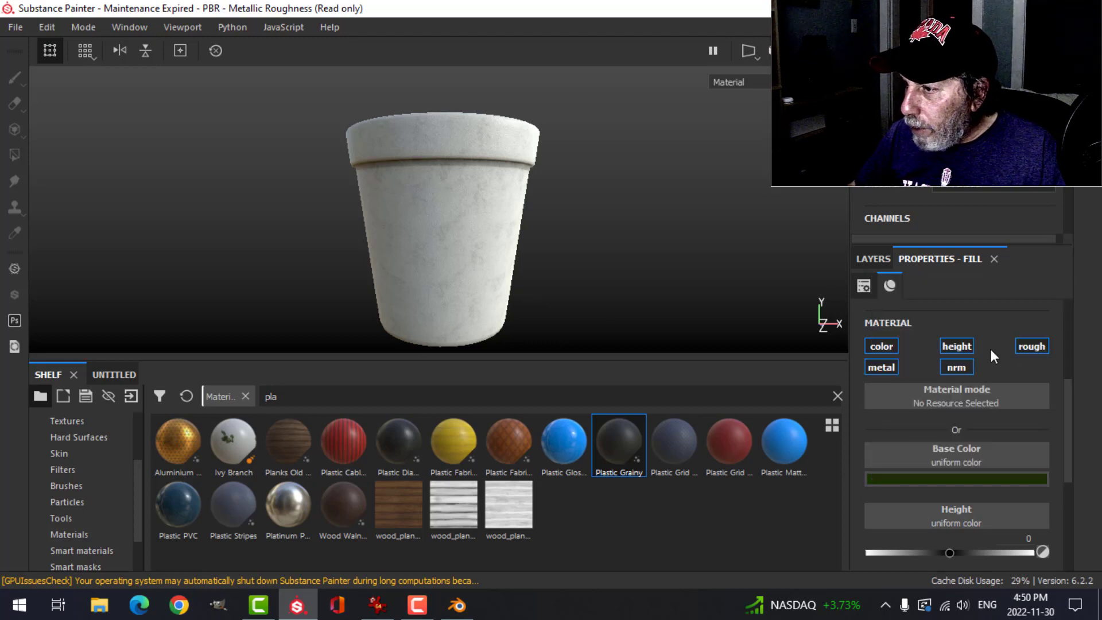
pyautogui.keyDown('alt'); pyautogui.click(887, 342); pyautogui.keyUp('alt')
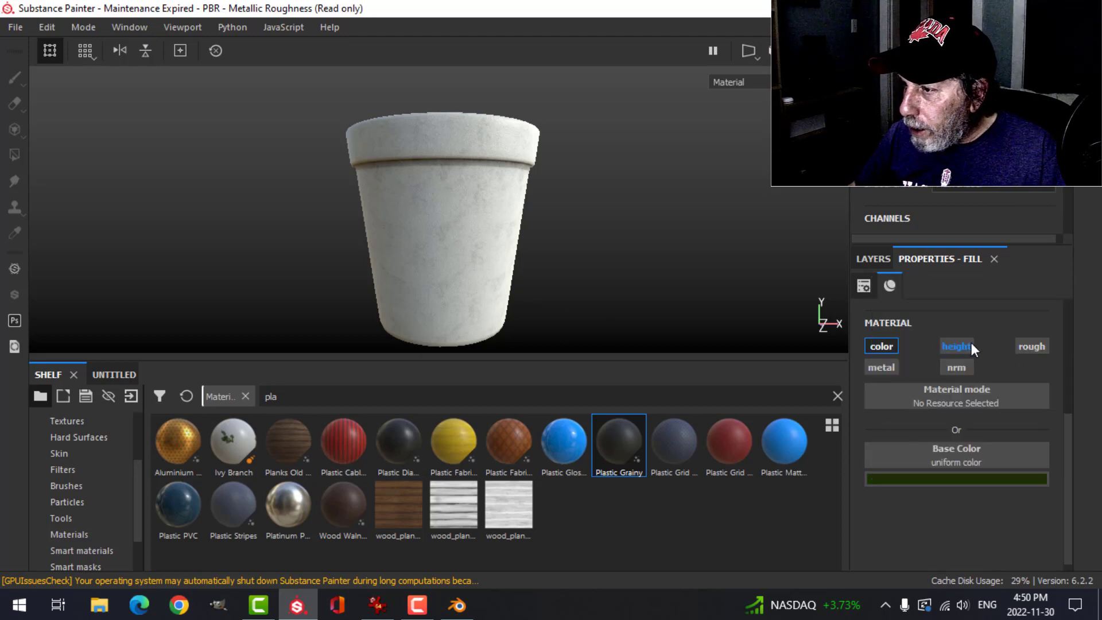
pyautogui.click(972, 475)
pyautogui.moveTo(988, 428); pyautogui.dragTo(983, 425)
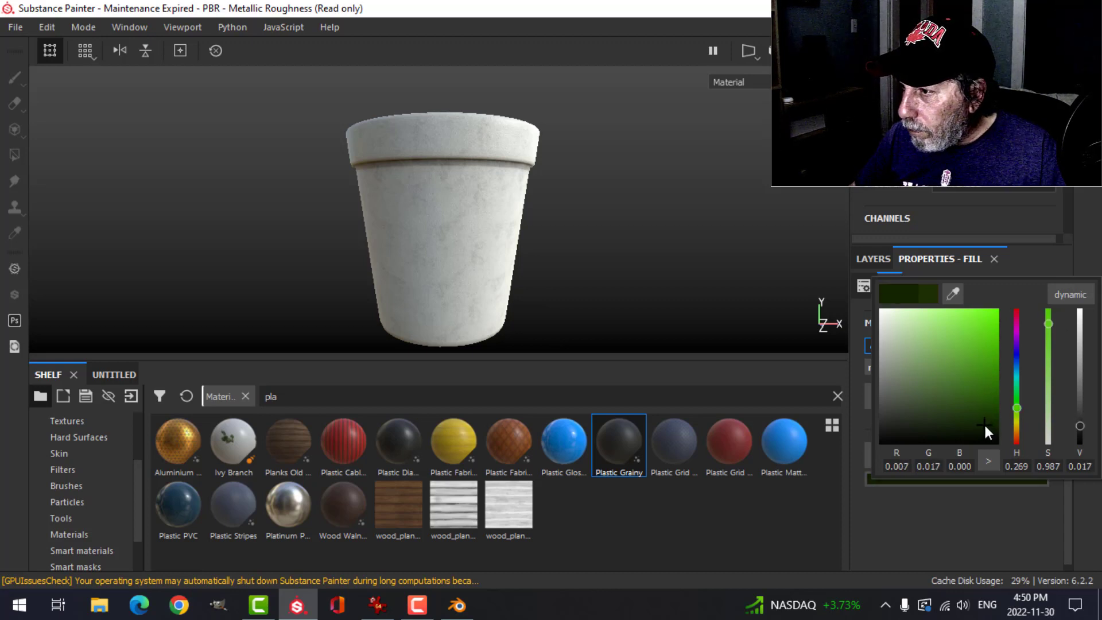
pyautogui.click(1093, 259)
# - Search the brushes for "mold" and choose the Mold brush
pyautogui.click(66, 485)
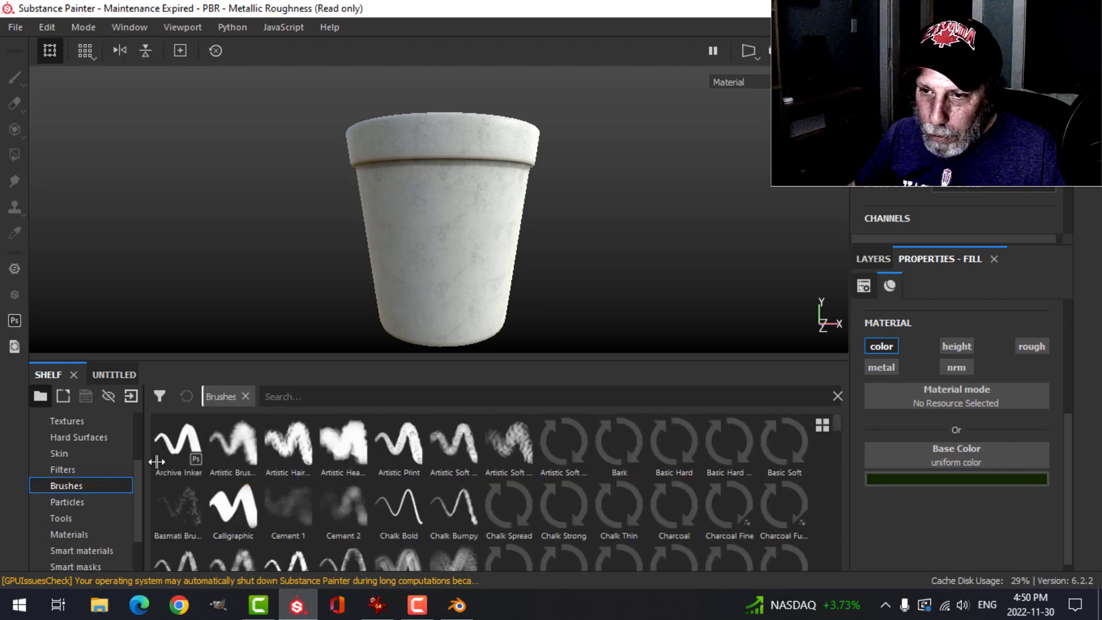
pyautogui.click(342, 396)
pyautogui.write('mold')
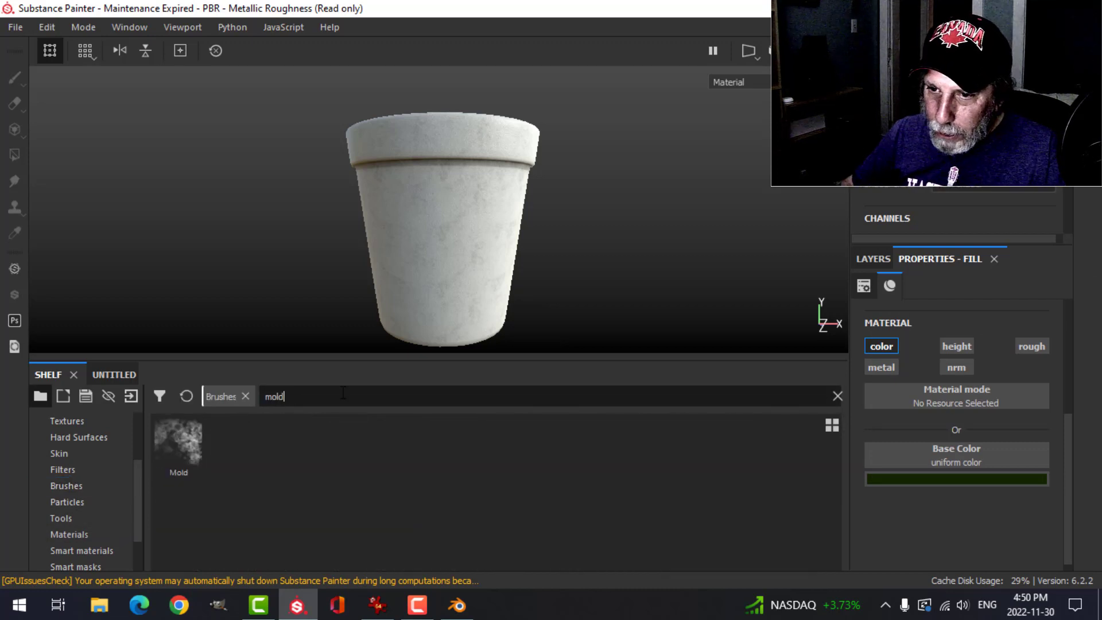
pyautogui.click(188, 464)
# - Paint mold over the cup's underside on Fill layer 2's mask with a brush size of about 43
pyautogui.moveTo(416, 314)
pyautogui.keyDown('alt'); pyautogui.mouseDown()
pyautogui.moveTo(490, 273)
pyautogui.moveTo(497, 318)
pyautogui.moveTo(477, 194)
pyautogui.mouseUp(); pyautogui.keyUp('alt')
pyautogui.keyDown('shift'); pyautogui.moveTo(444, 240); pyautogui.dragTo(456, 252, button='right'); pyautogui.keyUp('shift')
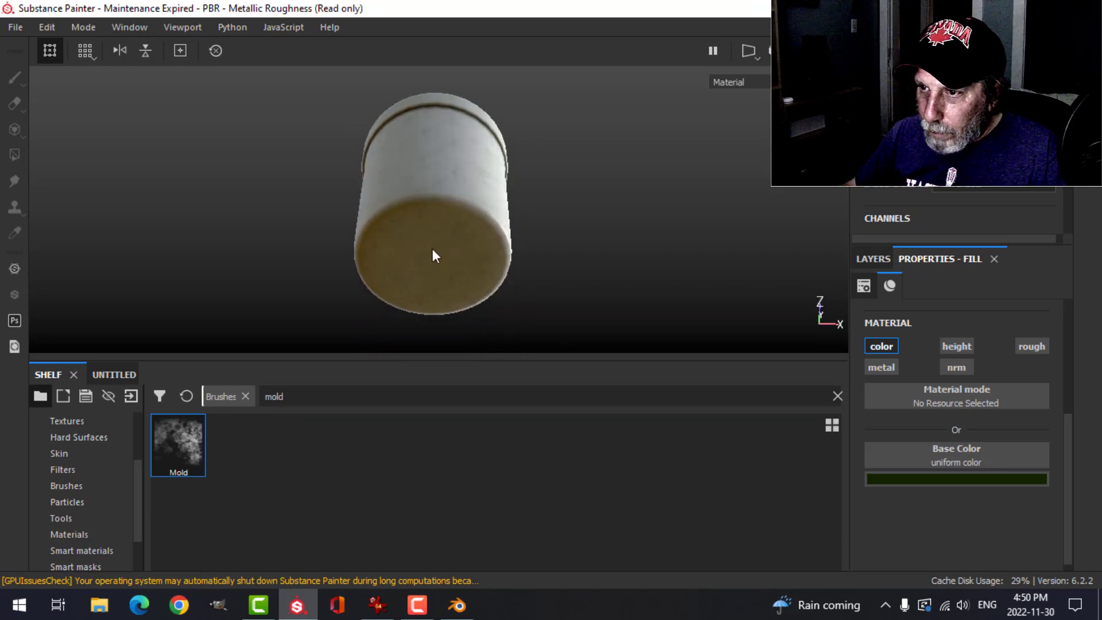
pyautogui.click(878, 260)
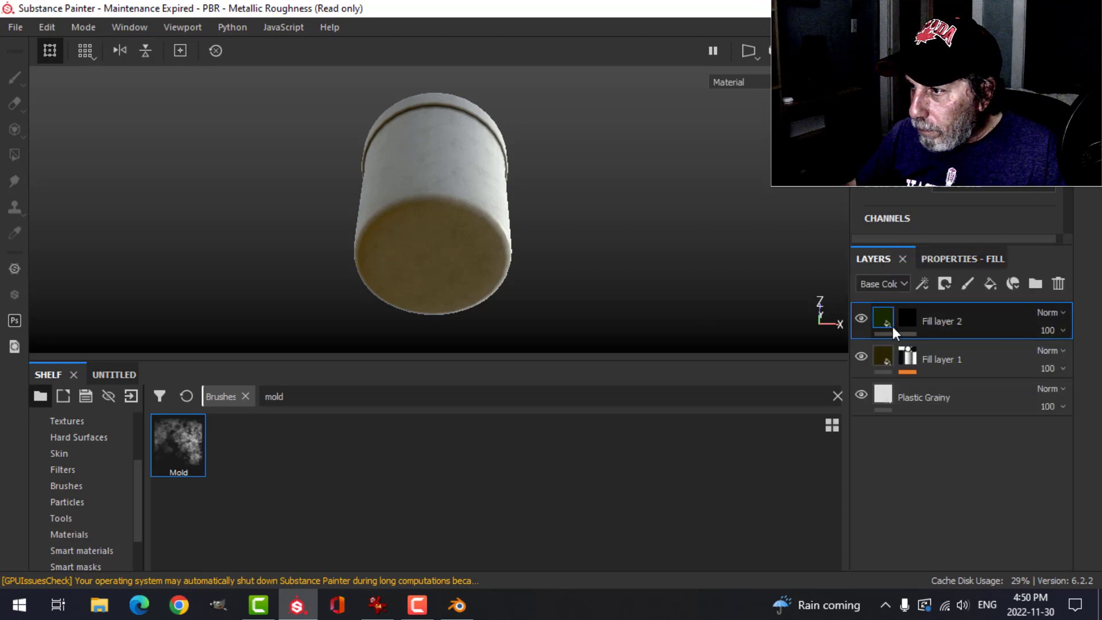
pyautogui.click(905, 319)
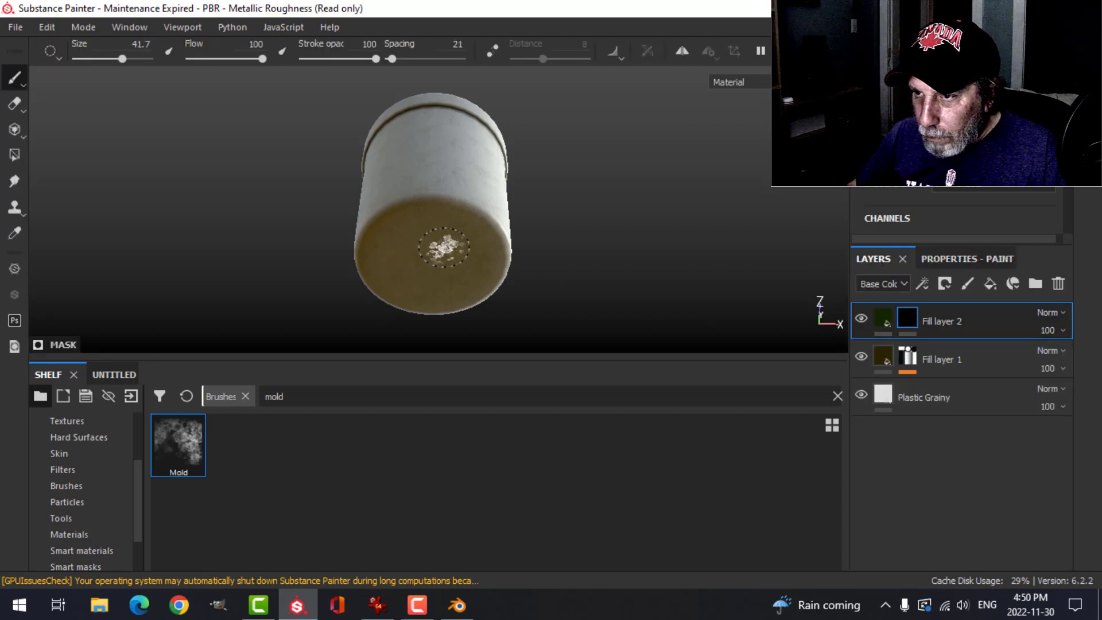
pyautogui.keyDown('ctrl'); pyautogui.moveTo(444, 247); pyautogui.dragTo(447, 248, button='right'); pyautogui.keyUp('ctrl')
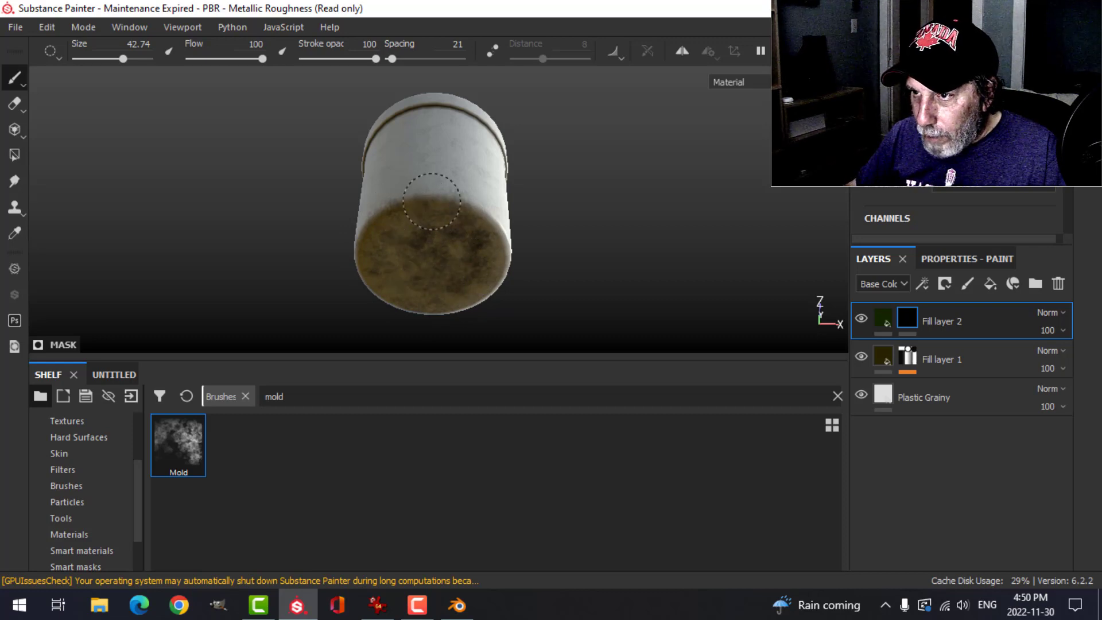
# - Stamp mold patches around the lower edge of the cup's outer wall, enlarging the brush to about 79
pyautogui.keyDown('alt'); pyautogui.moveTo(363, 242); pyautogui.dragTo(482, 209); pyautogui.keyUp('alt')
pyautogui.keyDown('alt'); pyautogui.moveTo(652, 192); pyautogui.dragTo(516, 202); pyautogui.keyUp('alt')
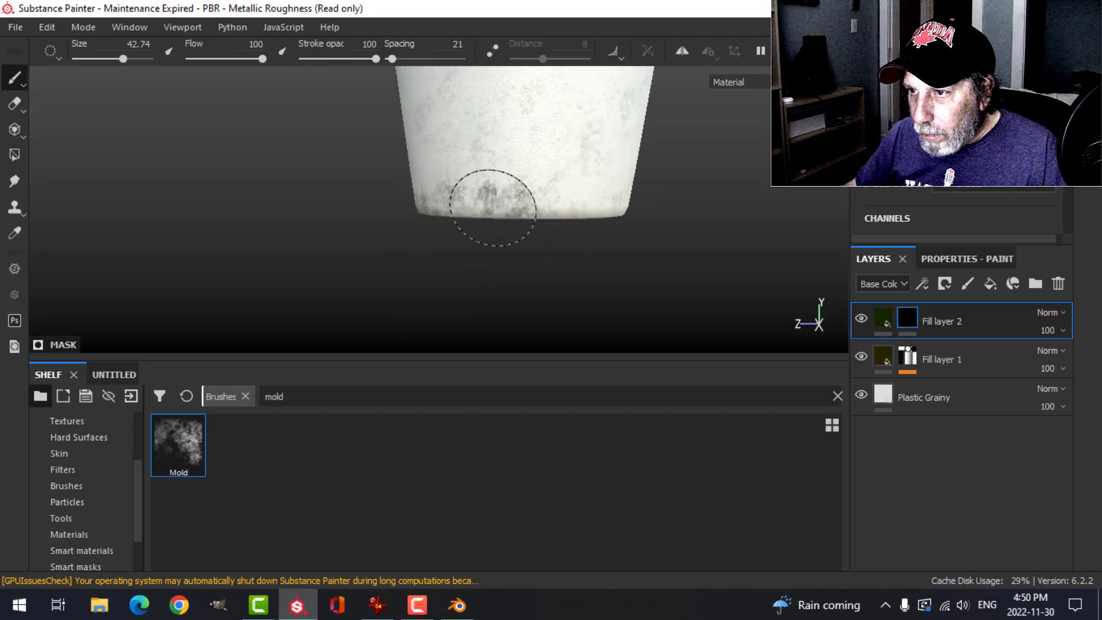
pyautogui.keyDown('alt'); pyautogui.moveTo(738, 192); pyautogui.dragTo(559, 204); pyautogui.keyUp('alt')
pyautogui.keyDown('ctrl'); pyautogui.moveTo(561, 190); pyautogui.dragTo(574, 189, button='right'); pyautogui.keyUp('ctrl')
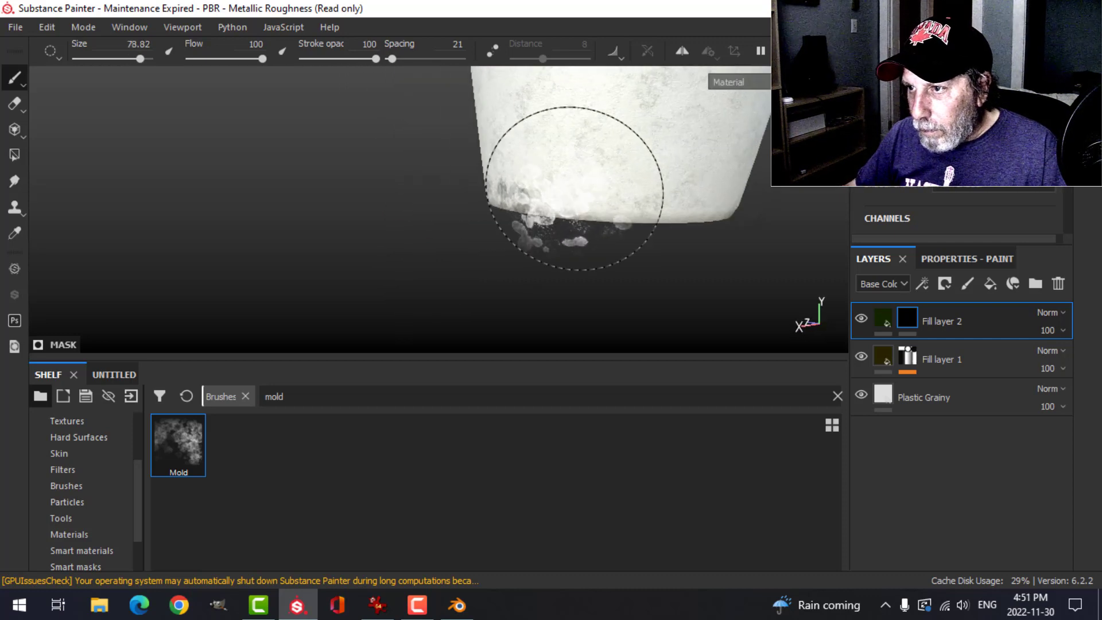
pyautogui.click(582, 202)
pyautogui.keyDown('alt'); pyautogui.moveTo(690, 203); pyautogui.dragTo(463, 187); pyautogui.keyUp('alt')
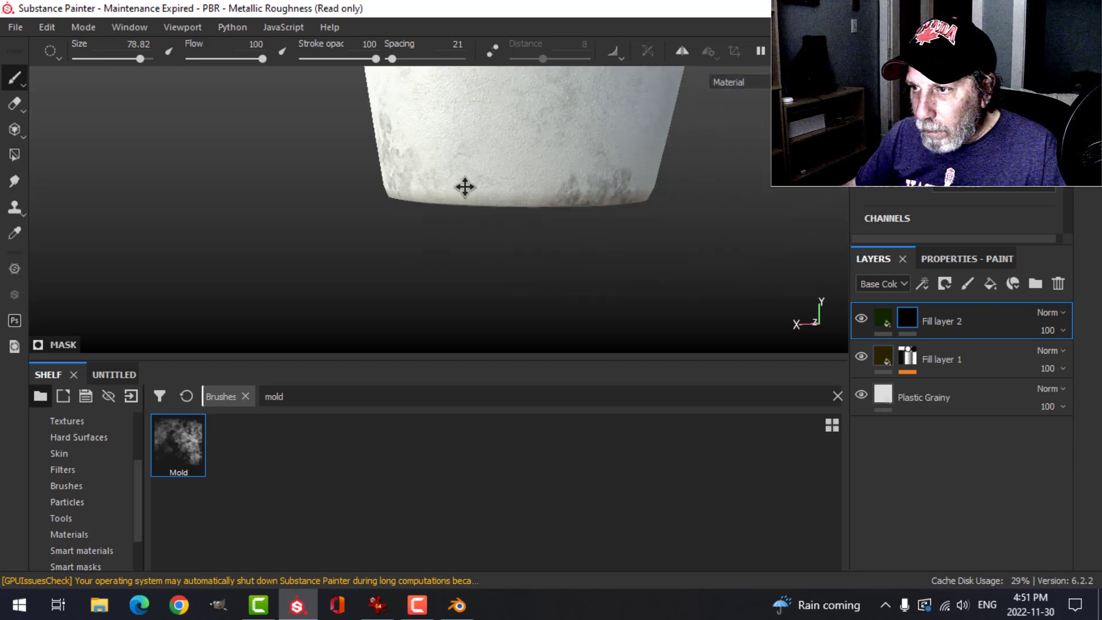
pyautogui.click(573, 166)
pyautogui.keyDown('alt'); pyautogui.moveTo(574, 166); pyautogui.dragTo(537, 198); pyautogui.keyUp('alt')
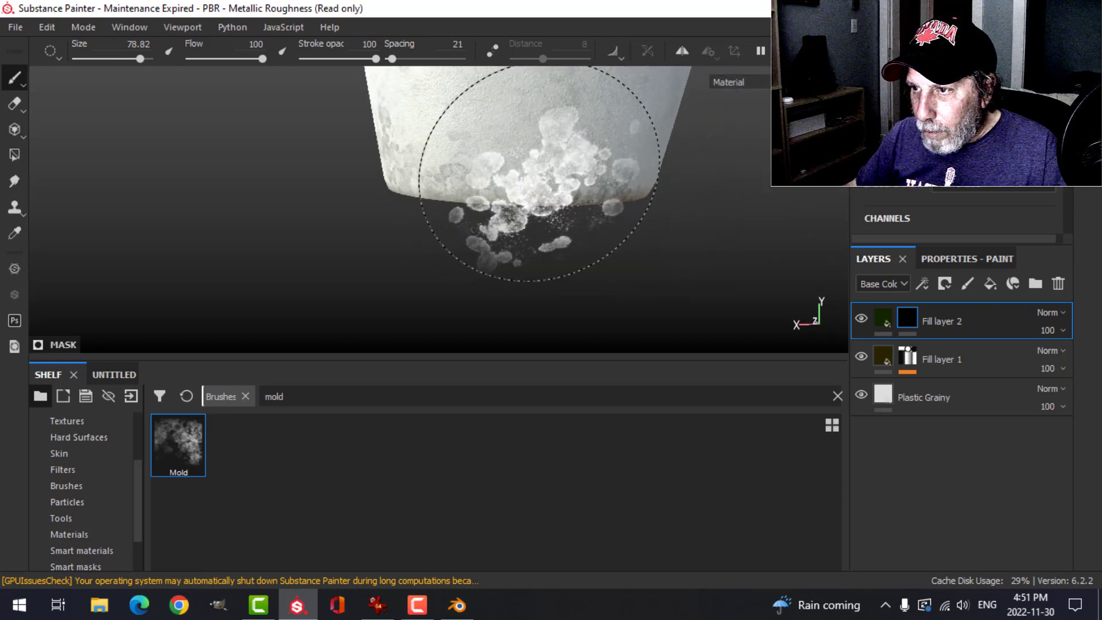
pyautogui.click(545, 174)
# - Stamp mold patches across the cup's rim and outer wall, enlarging the brush to about 96
pyautogui.scroll(-4, 669, 209)
pyautogui.keyDown('alt'); pyautogui.moveTo(648, 217); pyautogui.dragTo(500, 184); pyautogui.keyUp('alt')
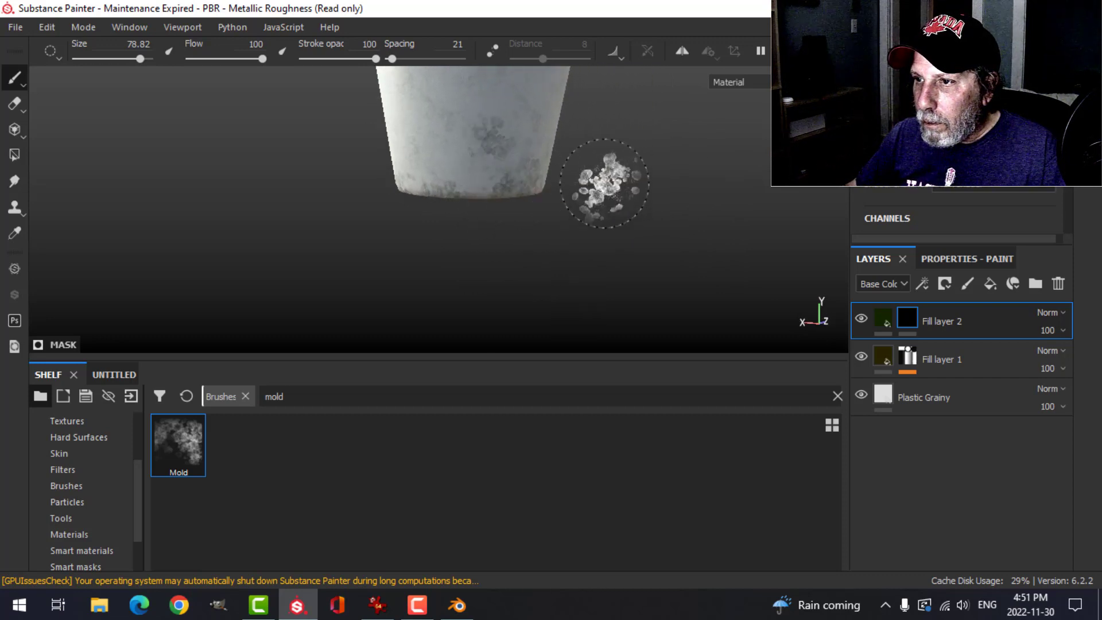
pyautogui.scroll(-3, 605, 185)
pyautogui.keyDown('alt'); pyautogui.moveTo(606, 184); pyautogui.dragTo(609, 300, button='middle'); pyautogui.keyUp('alt')
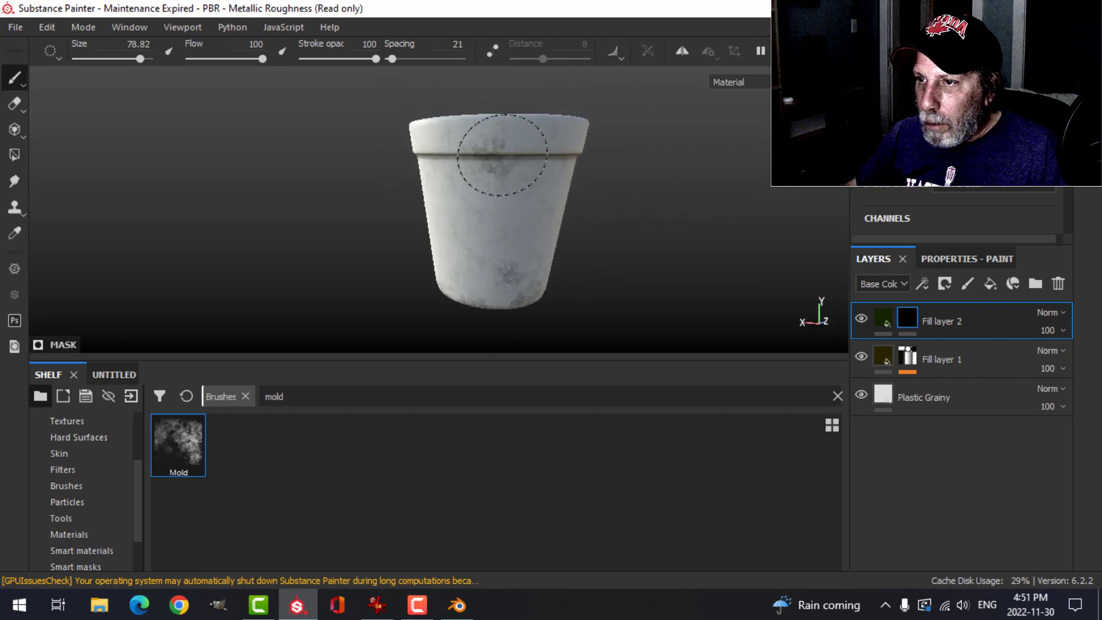
pyautogui.keyDown('alt'); pyautogui.moveTo(422, 203); pyautogui.dragTo(649, 227); pyautogui.keyUp('alt')
pyautogui.scroll(3, 657, 229)
pyautogui.keyDown('alt'); pyautogui.moveTo(509, 224); pyautogui.dragTo(550, 222, button='middle'); pyautogui.keyUp('alt')
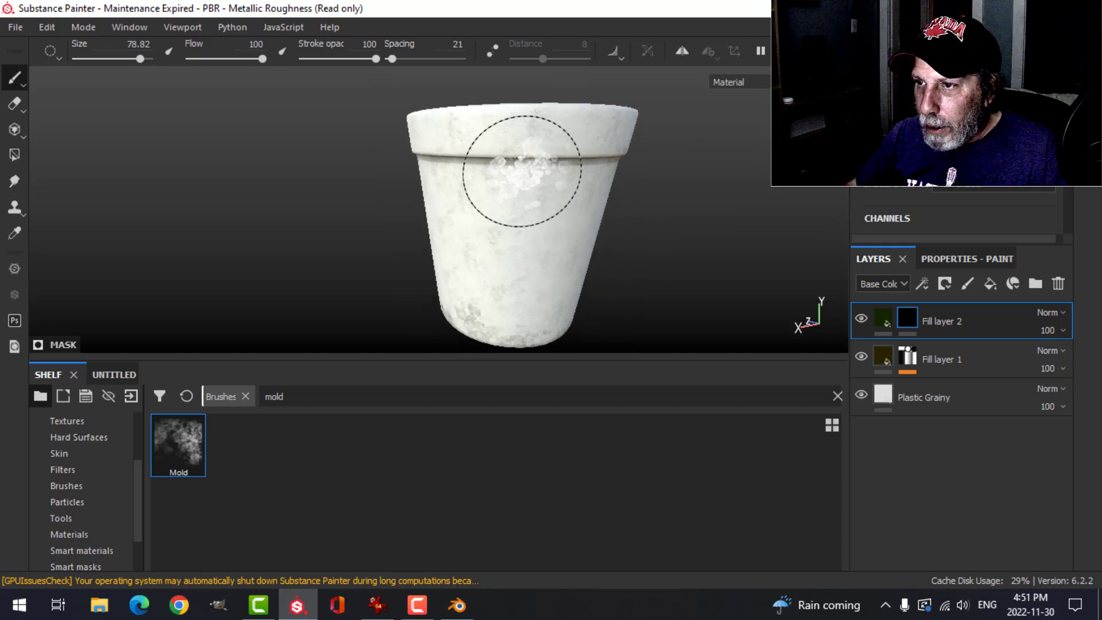
pyautogui.keyDown('alt'); pyautogui.moveTo(575, 234); pyautogui.dragTo(698, 222); pyautogui.keyUp('alt')
pyautogui.keyDown('ctrl'); pyautogui.moveTo(462, 236); pyautogui.dragTo(476, 235, button='right'); pyautogui.keyUp('ctrl')
pyautogui.click(450, 242)
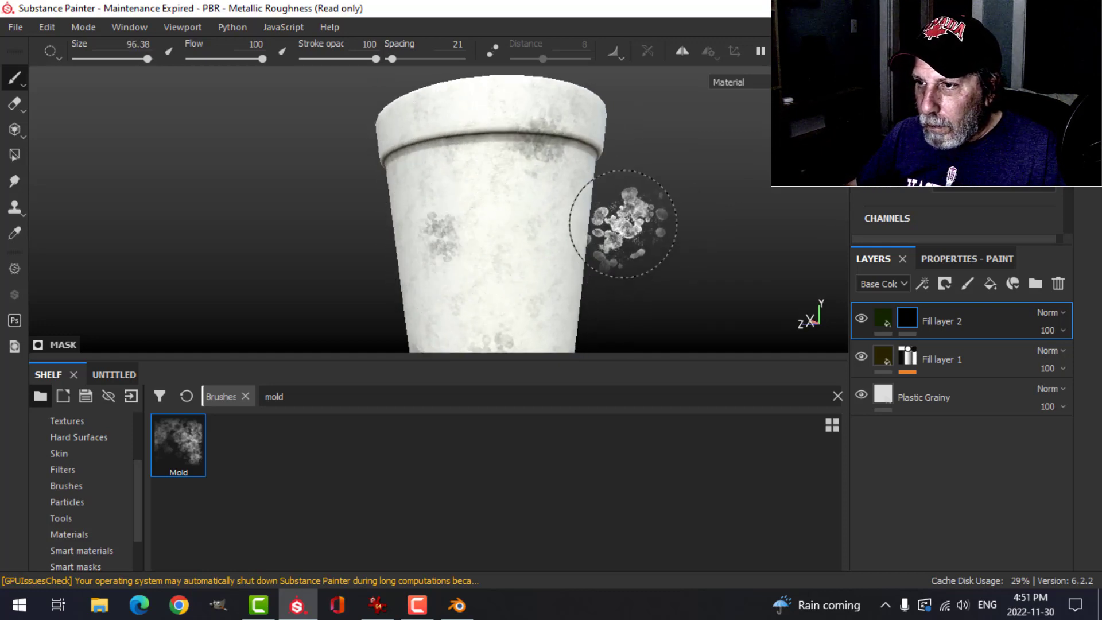
# - Search the brushes for "dirt" and choose the Dirt 3 brush
pyautogui.moveTo(614, 221)
pyautogui.keyDown('alt'); pyautogui.mouseDown()
pyautogui.moveTo(614, 253)
pyautogui.moveTo(558, 216)
pyautogui.moveTo(677, 236)
pyautogui.moveTo(566, 184)
pyautogui.moveTo(614, 241)
pyautogui.moveTo(522, 202)
pyautogui.moveTo(660, 232)
pyautogui.moveTo(494, 239)
pyautogui.moveTo(536, 214)
pyautogui.mouseUp(); pyautogui.keyUp('alt')
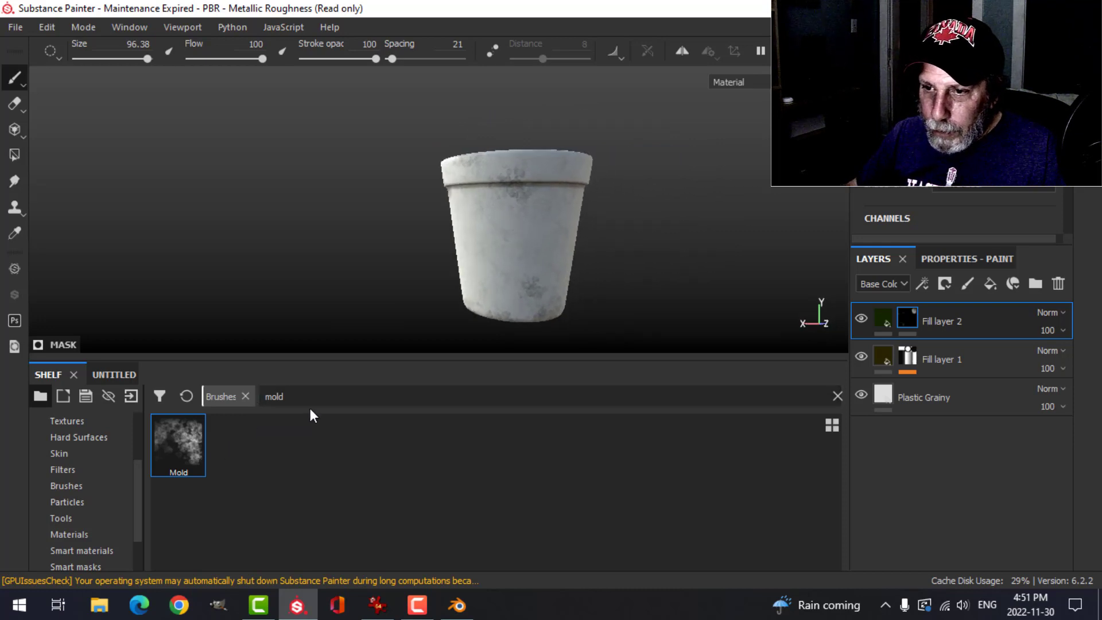
pyautogui.click(74, 487)
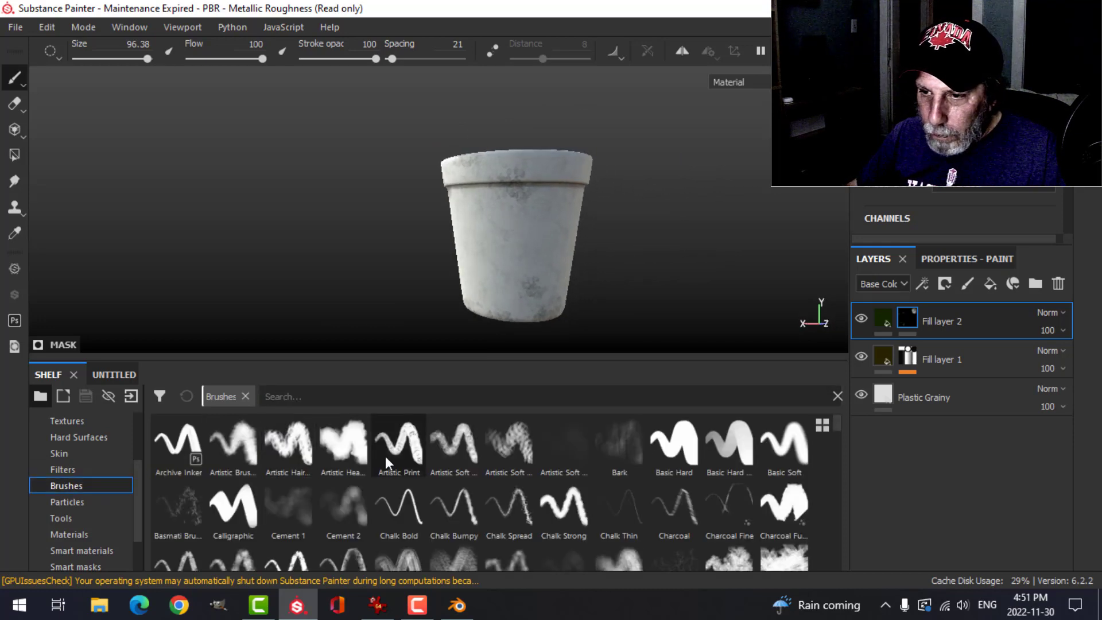
pyautogui.write('dirt')
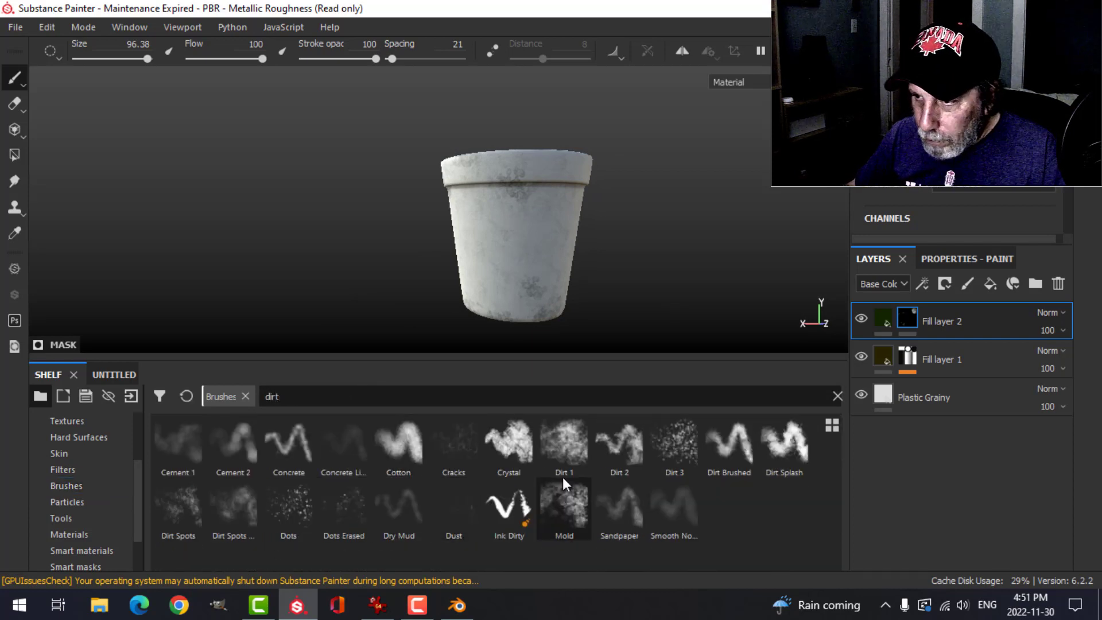
pyautogui.click(684, 448)
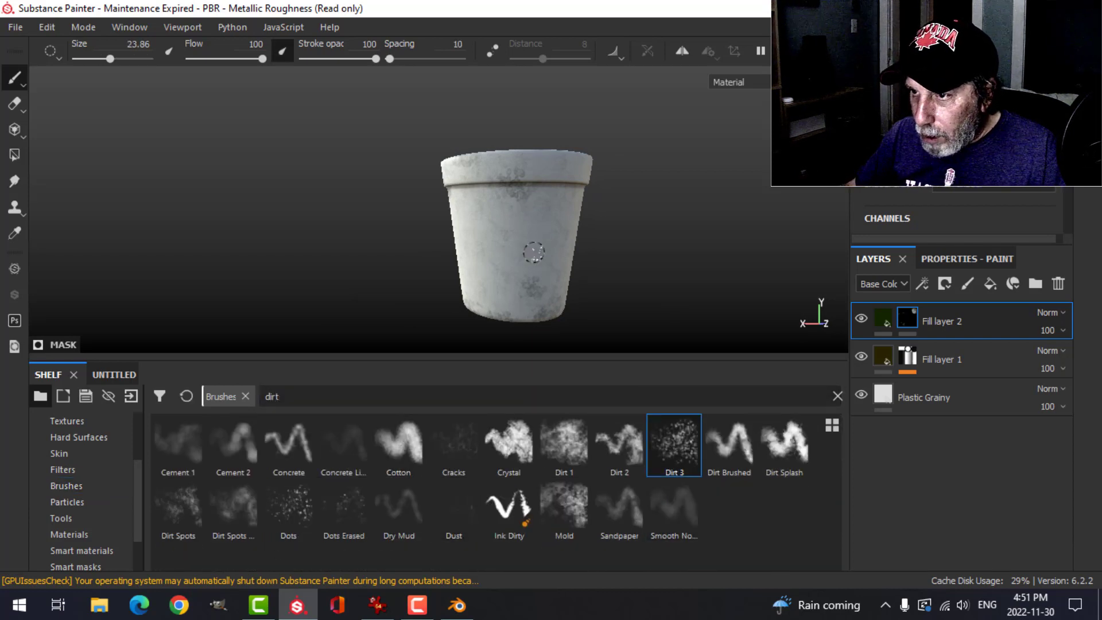
# - Paint dirt specks on the cup's rim and lower wall in Fill layer 2's mask with a brush size of about 44
pyautogui.keyDown('alt'); pyautogui.moveTo(540, 250); pyautogui.dragTo(557, 203); pyautogui.keyUp('alt')
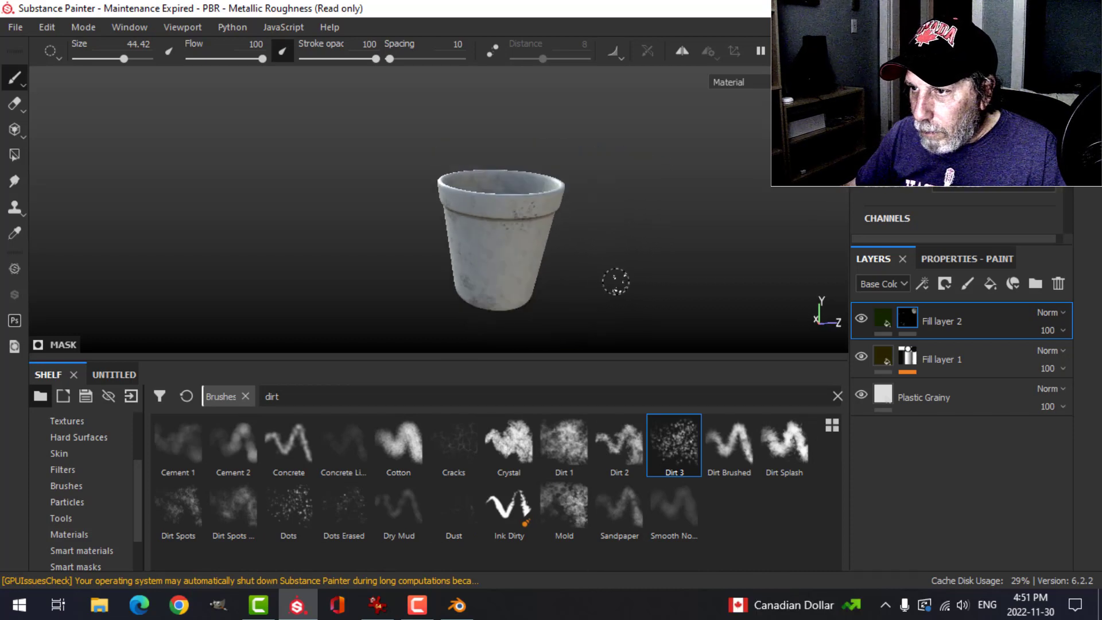
pyautogui.keyDown('alt'); pyautogui.moveTo(613, 278); pyautogui.dragTo(482, 235); pyautogui.keyUp('alt')
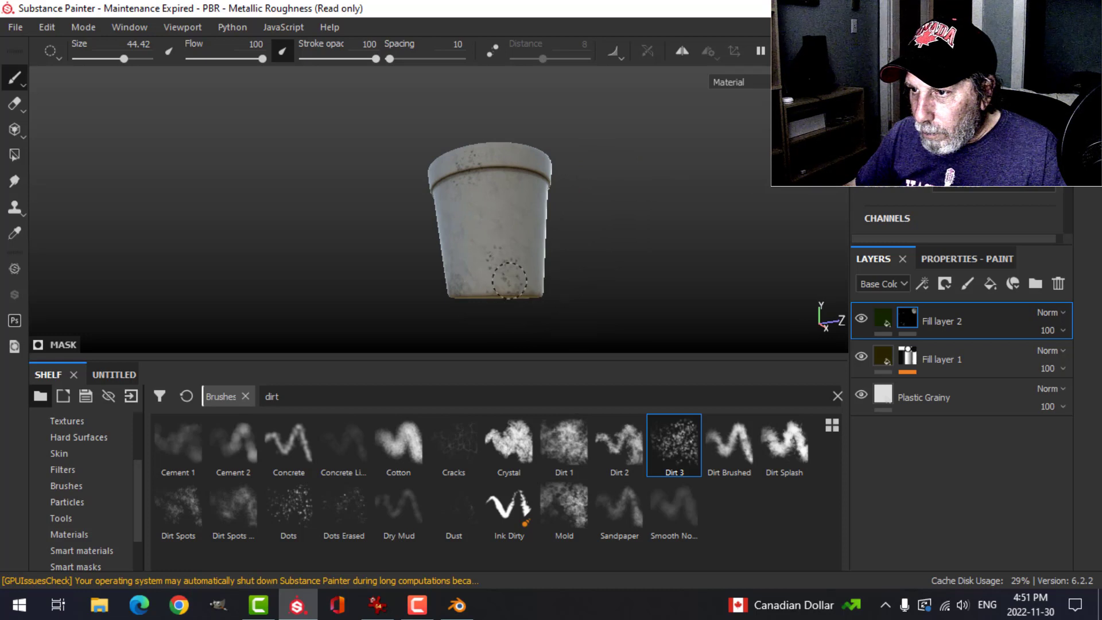
pyautogui.keyDown('alt'); pyautogui.moveTo(667, 250); pyautogui.dragTo(441, 247); pyautogui.keyUp('alt')
pyautogui.keyDown('alt'); pyautogui.moveTo(441, 247); pyautogui.dragTo(346, 242, button='middle'); pyautogui.keyUp('alt')
pyautogui.keyDown('shift'); pyautogui.moveTo(490, 226); pyautogui.dragTo(466, 238, button='right'); pyautogui.keyUp('shift')
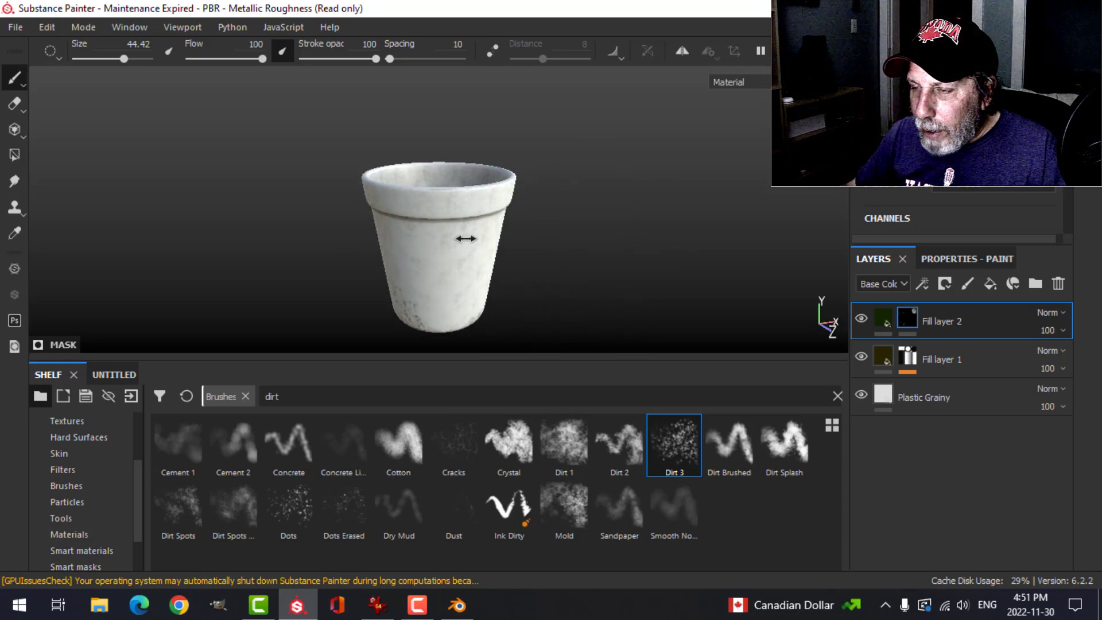
# - Add a new paint layer above Fill layer 2 and show its paint properties
pyautogui.scroll(-2, 468, 253)
pyautogui.scroll(4, 470, 253)
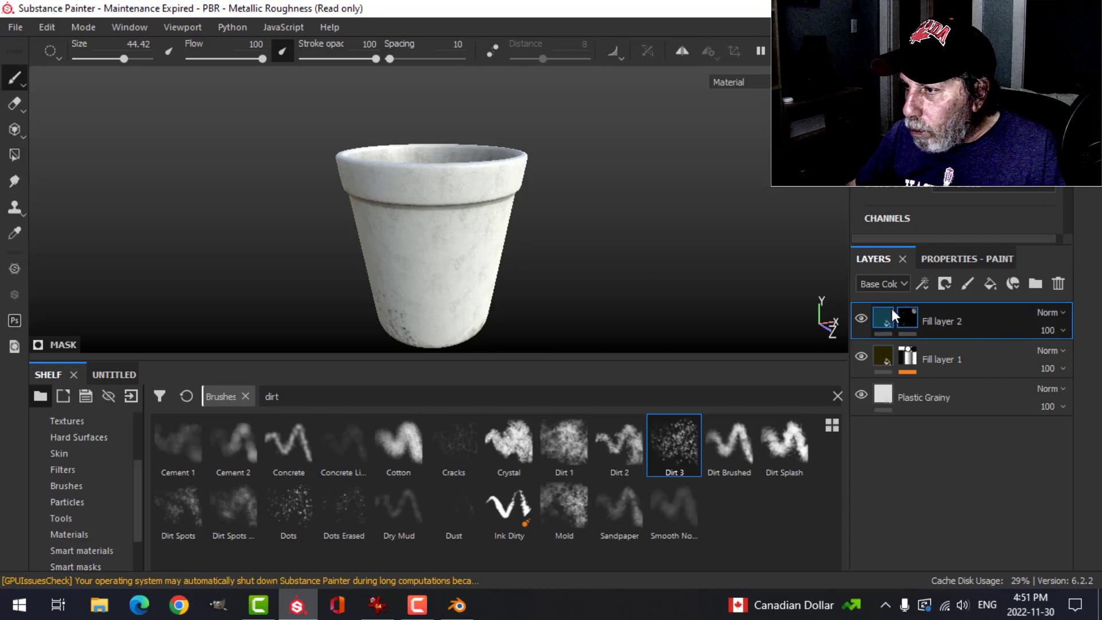
pyautogui.click(887, 312)
pyautogui.click(968, 284)
pyautogui.click(958, 259)
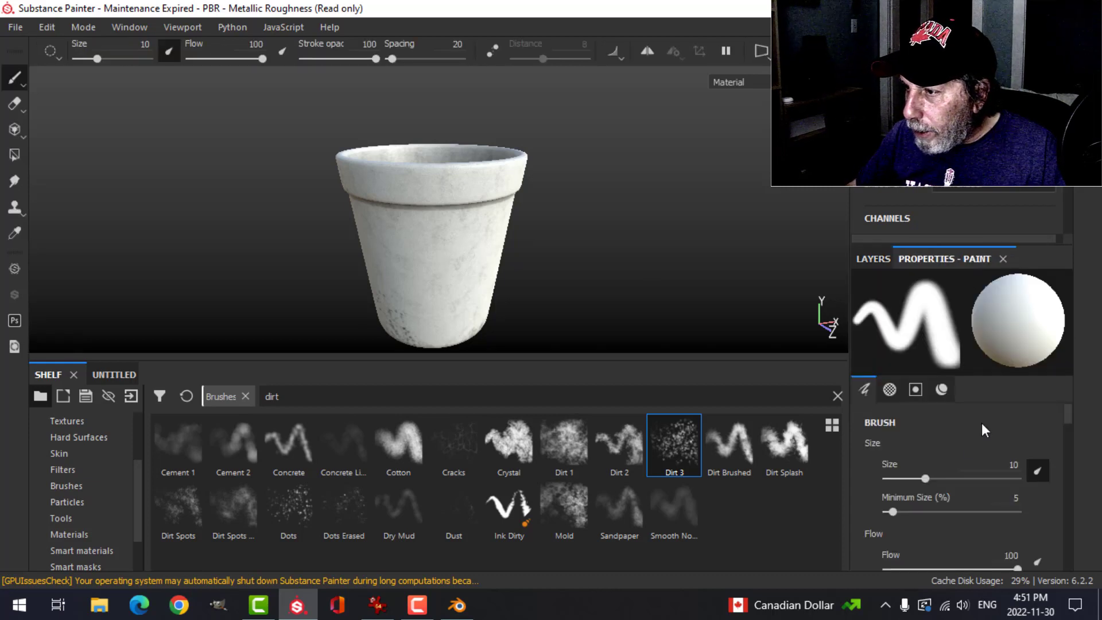
# - Limit the new layer's paint material to the height channel only and set the height to -0.3913
pyautogui.scroll(-8, 963, 463)
pyautogui.scroll(-1, 956, 471)
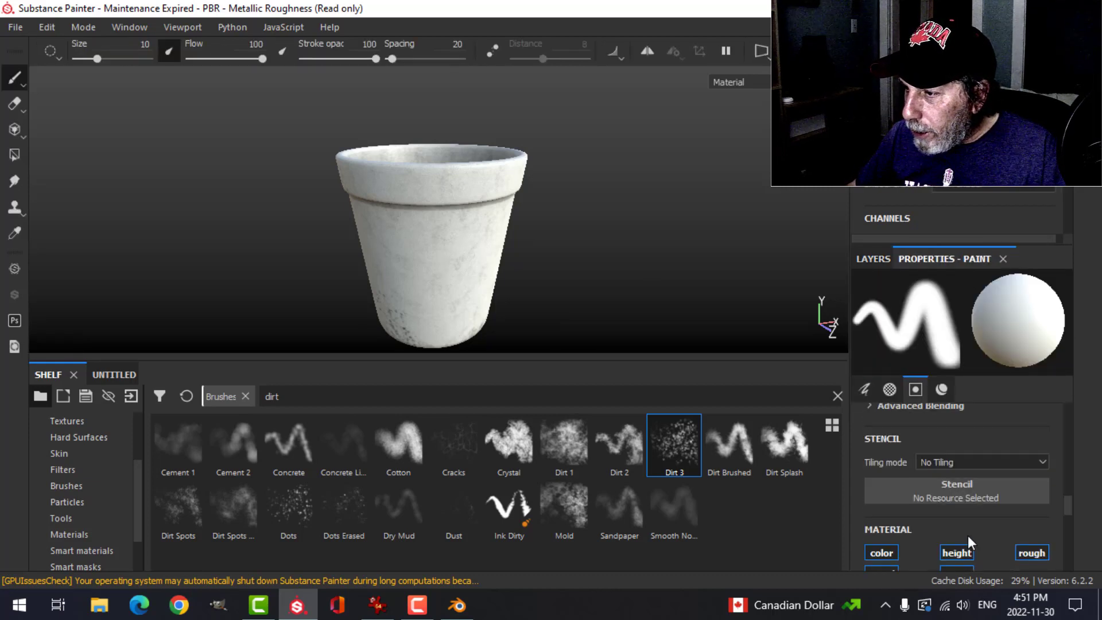
pyautogui.keyDown('alt'); pyautogui.click(962, 552); pyautogui.keyUp('alt')
pyautogui.scroll(-3, 960, 511)
pyautogui.moveTo(948, 553); pyautogui.dragTo(917, 552)
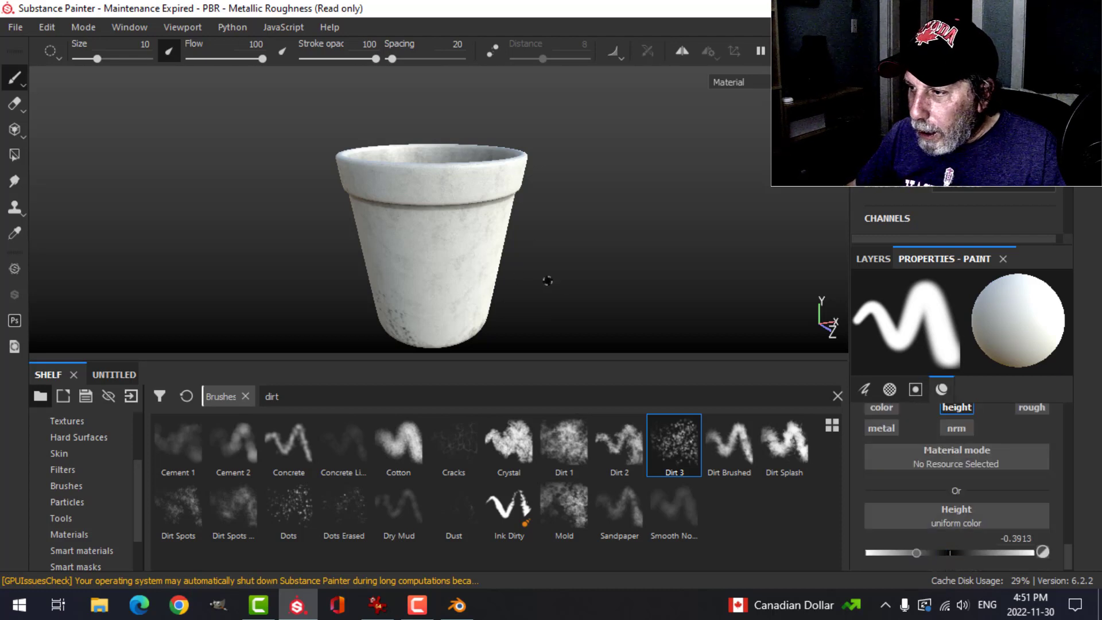
pyautogui.click(873, 259)
# - Stamp Dirt 3 dents across the groove below the cup's rim on Layer 1 with a brush size of about 45
pyautogui.scroll(3, 499, 246)
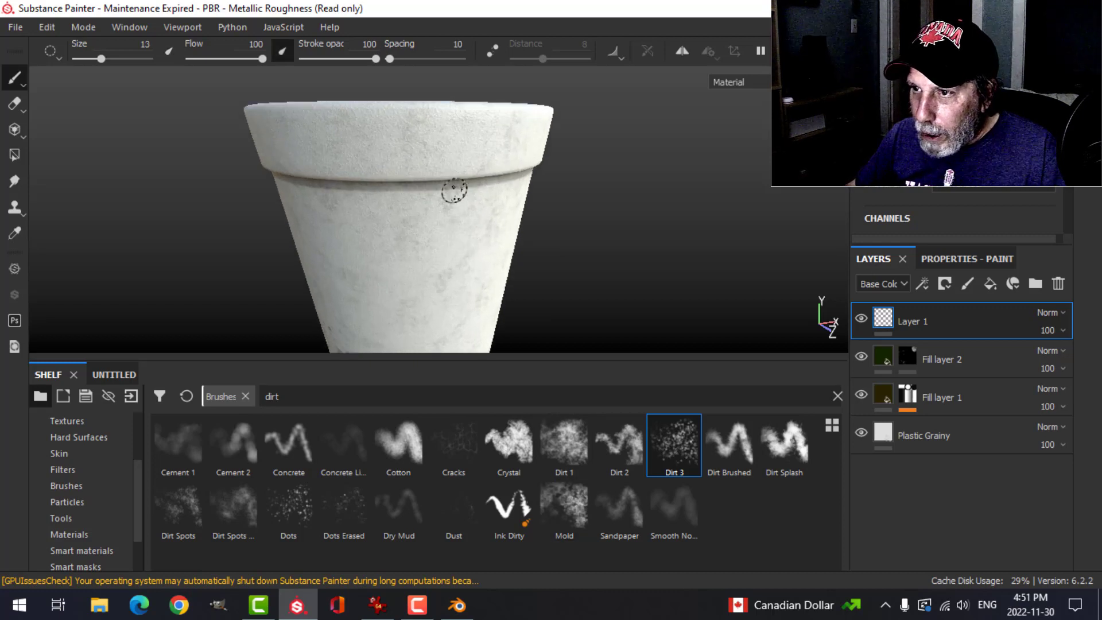
pyautogui.press(']')
pyautogui.press(']')
pyautogui.click(427, 181)
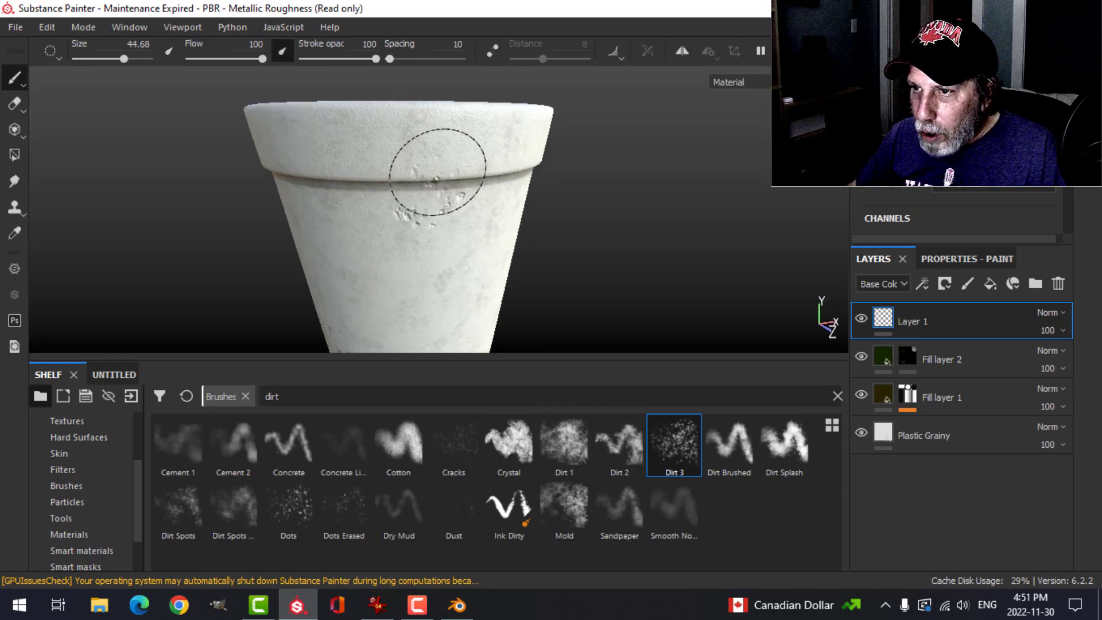
# - Choose the Dirt 1 brush and stamp dents along the upper edge of the cup's rim with a brush size of about 30
pyautogui.scroll(-3, 542, 227)
pyautogui.keyDown('alt'); pyautogui.moveTo(386, 209); pyautogui.dragTo(536, 221); pyautogui.keyUp('alt')
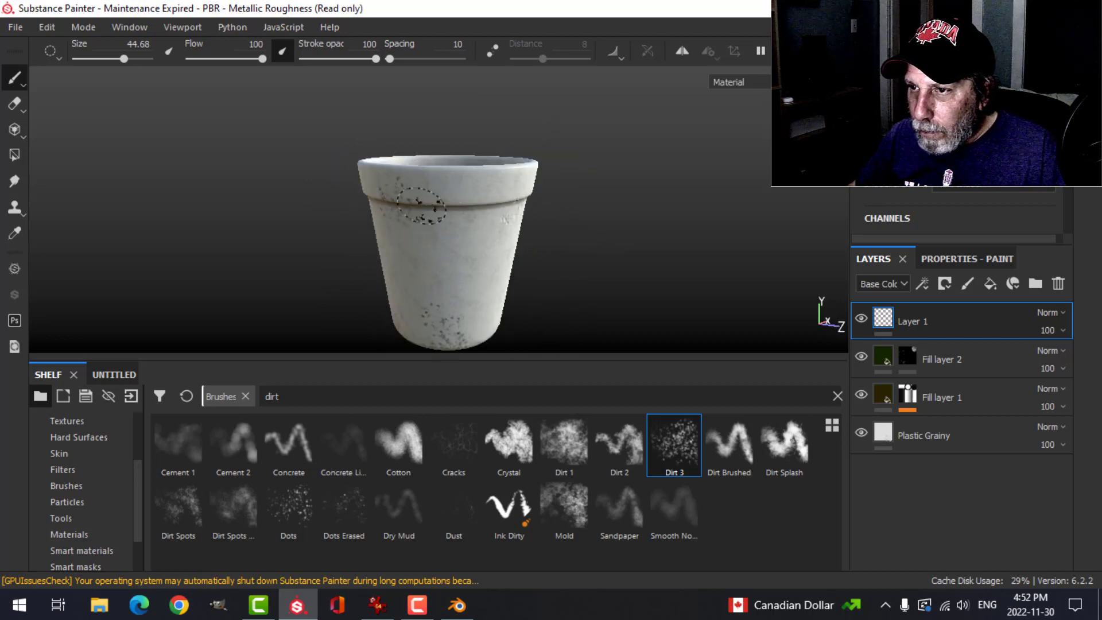
pyautogui.keyDown('alt'); pyautogui.moveTo(617, 210); pyautogui.dragTo(624, 236); pyautogui.keyUp('alt')
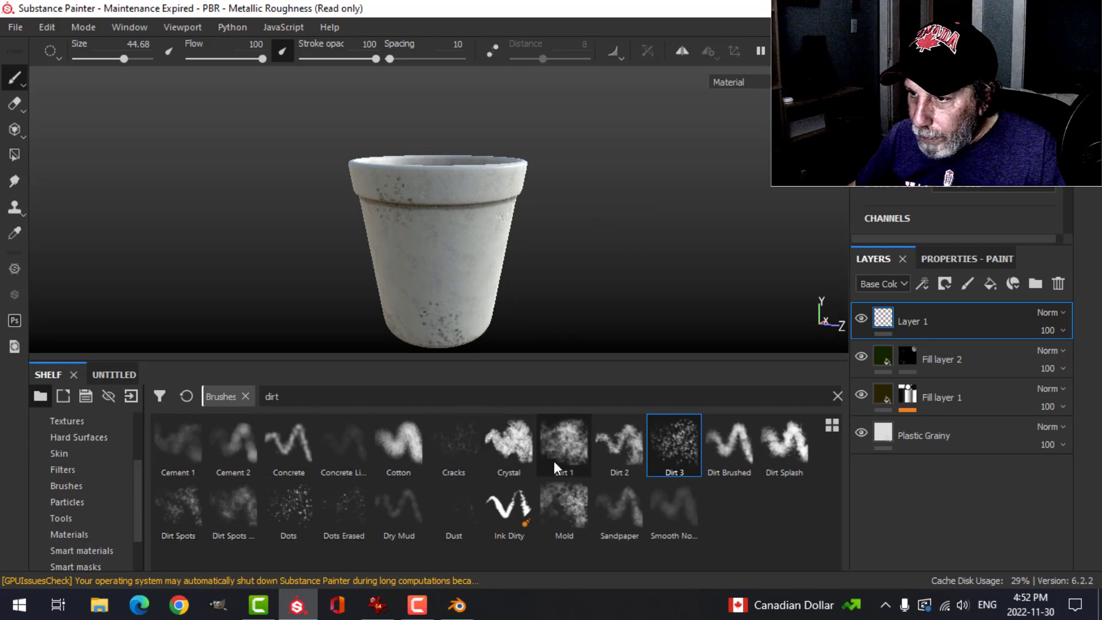
pyautogui.click(562, 446)
pyautogui.scroll(3, 468, 218)
pyautogui.keyDown('alt'); pyautogui.moveTo(451, 199); pyautogui.dragTo(468, 267, button='middle'); pyautogui.keyUp('alt')
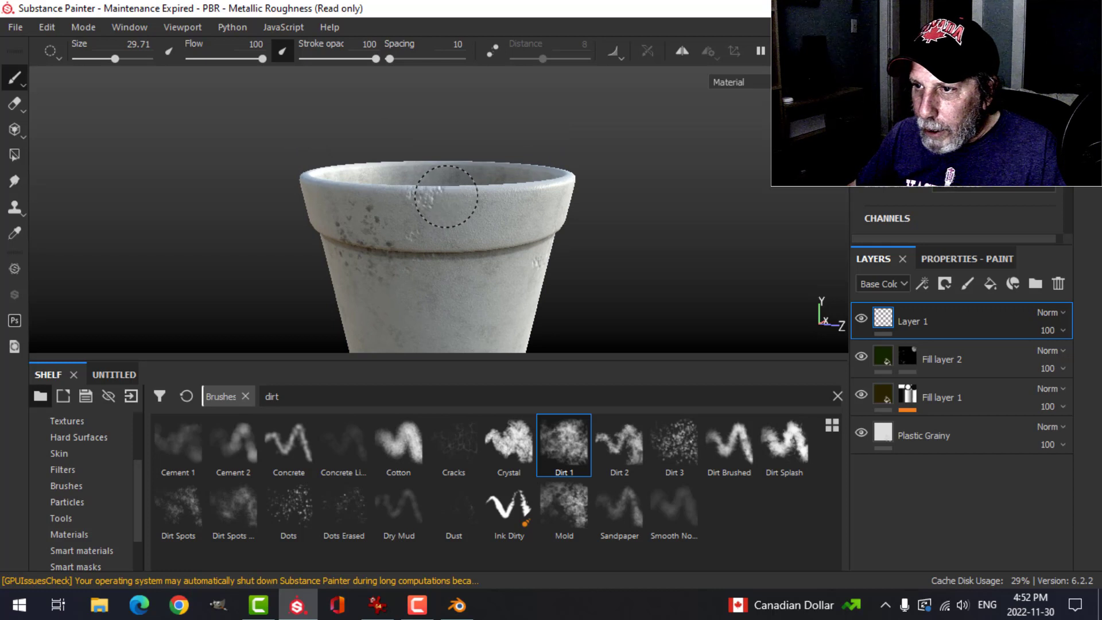
pyautogui.scroll(-3, 594, 218)
pyautogui.keyDown('alt'); pyautogui.moveTo(591, 227); pyautogui.dragTo(481, 259); pyautogui.keyUp('alt')
pyautogui.scroll(2, 416, 256)
pyautogui.click(416, 255)
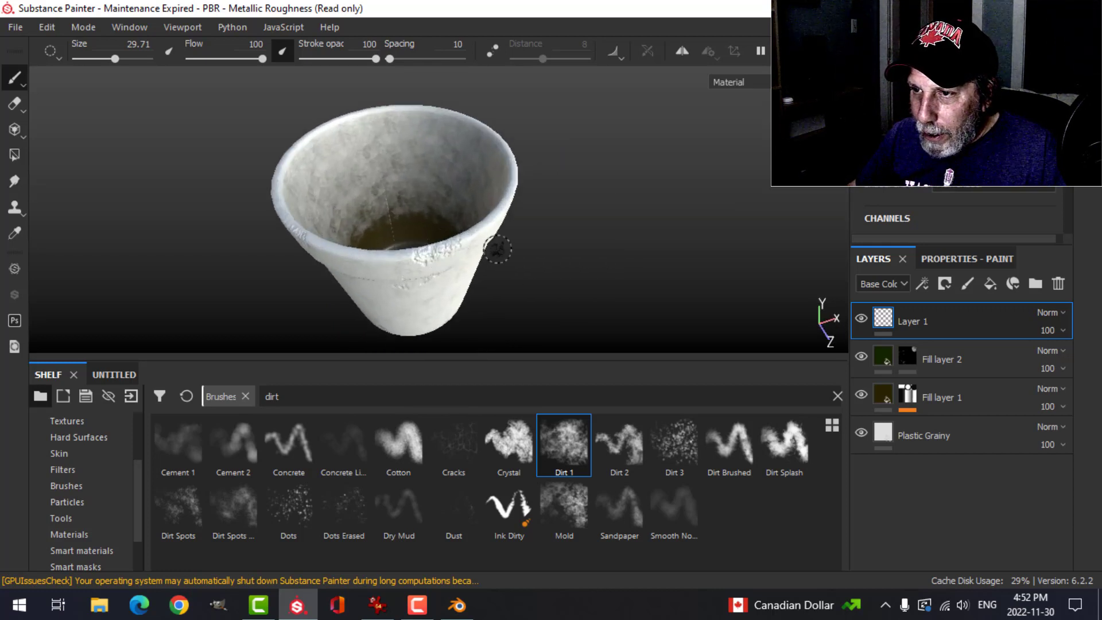
# - Inspect the cup's interior, rim and outer wall from several sides for areas to dent
pyautogui.keyDown('alt'); pyautogui.moveTo(484, 277); pyautogui.dragTo(539, 186); pyautogui.keyUp('alt')
pyautogui.keyDown('alt'); pyautogui.moveTo(315, 291); pyautogui.dragTo(441, 245, button='middle'); pyautogui.keyUp('alt')
pyautogui.keyDown('alt'); pyautogui.moveTo(416, 235); pyautogui.dragTo(622, 274); pyautogui.keyUp('alt')
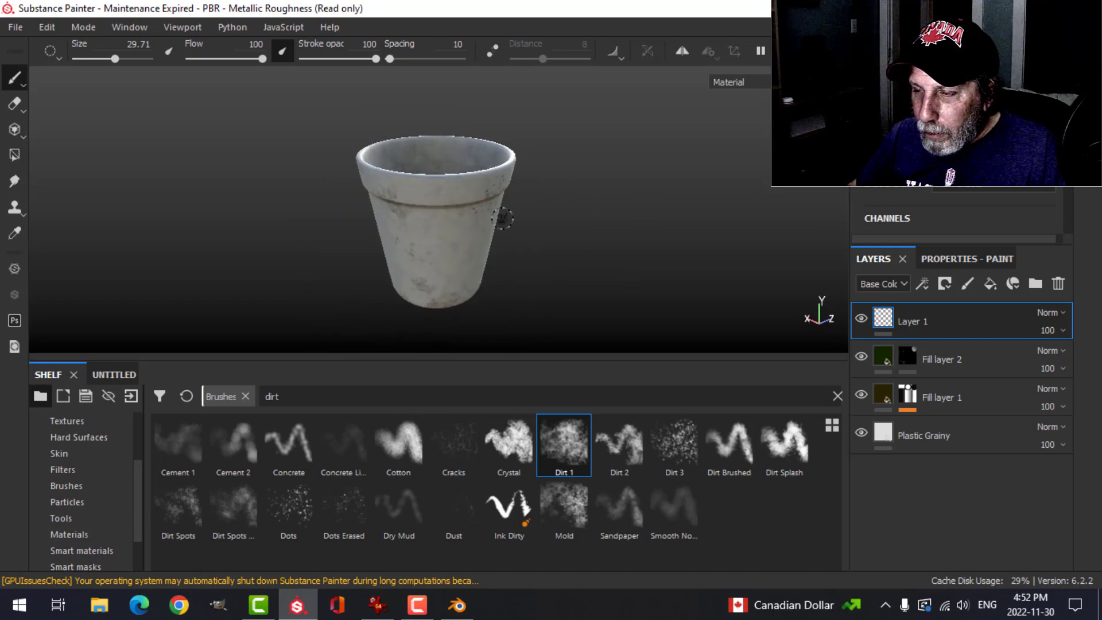
pyautogui.scroll(3, 499, 216)
pyautogui.keyDown('alt'); pyautogui.moveTo(480, 209); pyautogui.dragTo(490, 263, button='middle'); pyautogui.keyUp('alt')
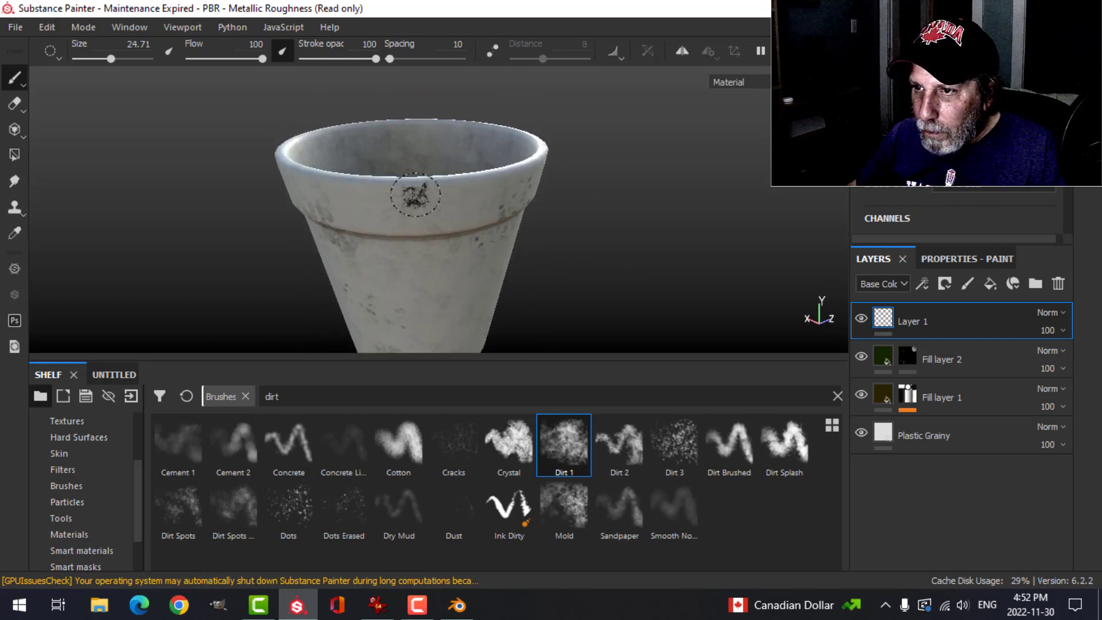
pyautogui.moveTo(503, 271)
pyautogui.keyDown('alt'); pyautogui.mouseDown()
pyautogui.moveTo(497, 224)
pyautogui.moveTo(480, 239)
pyautogui.mouseUp(); pyautogui.keyUp('alt')
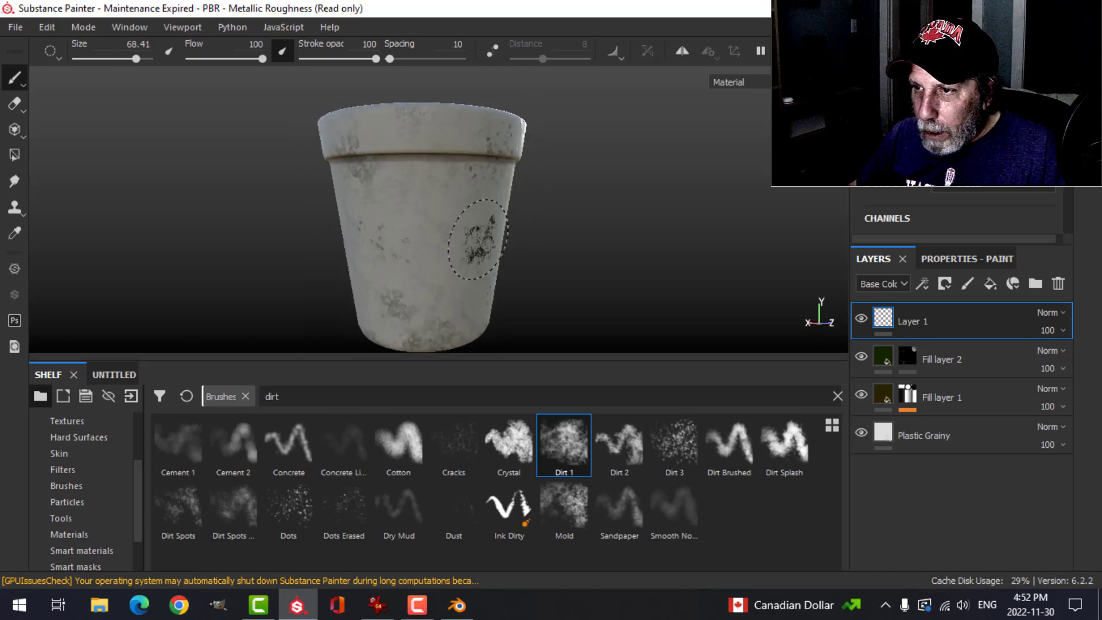
pyautogui.keyDown('alt'); pyautogui.moveTo(562, 210); pyautogui.dragTo(512, 156); pyautogui.keyUp('alt')
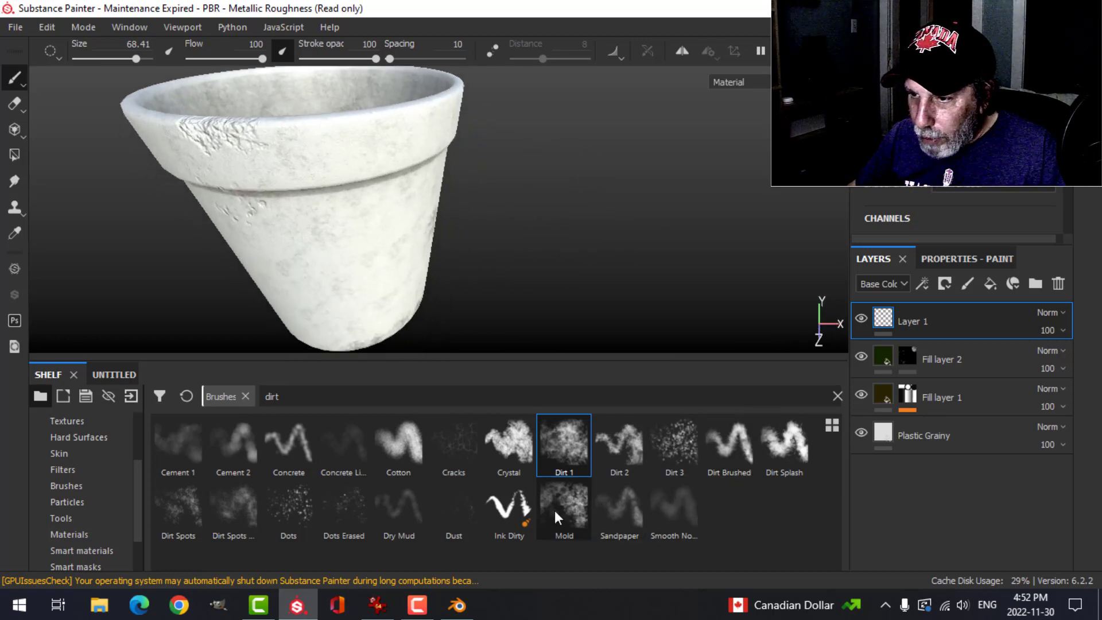
# - Choose the Dots brush and stamp small pits on the cup's rim and outer wall with a size of about 50 and a flow of 91
pyautogui.click(288, 519)
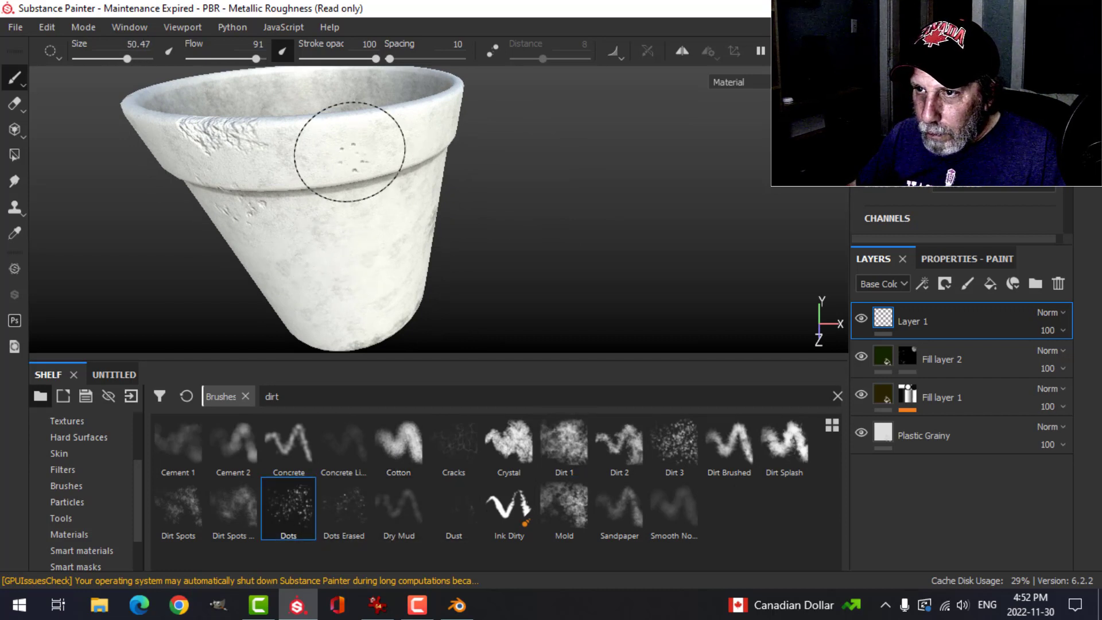
pyautogui.moveTo(404, 286)
pyautogui.keyDown('alt'); pyautogui.mouseDown()
pyautogui.moveTo(517, 209)
pyautogui.moveTo(262, 272)
pyautogui.mouseUp(); pyautogui.keyUp('alt')
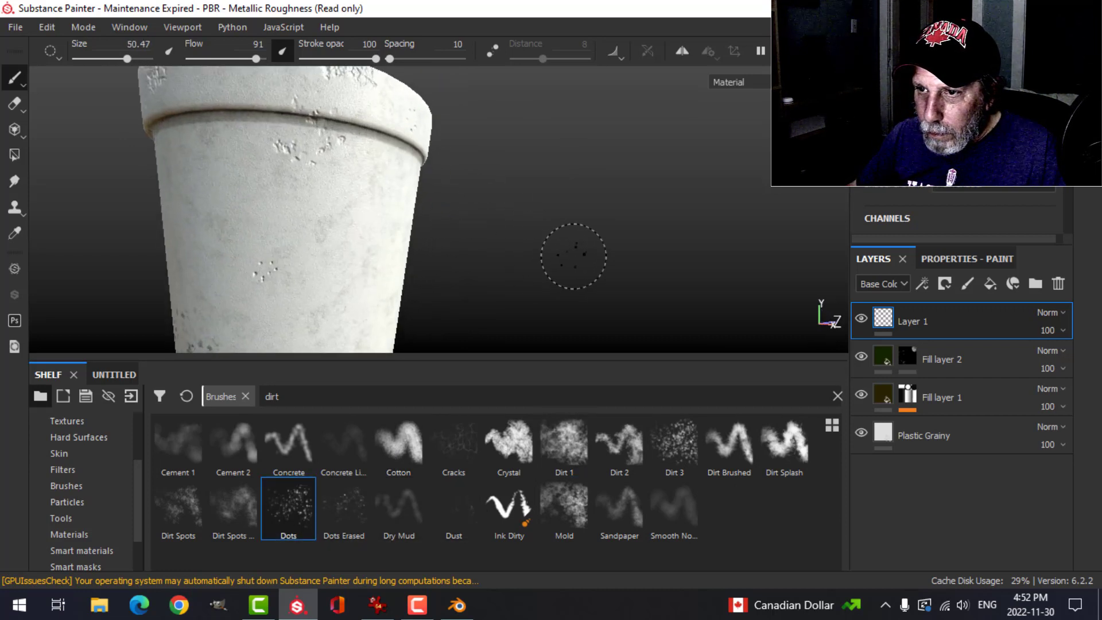
pyautogui.keyDown('alt'); pyautogui.moveTo(574, 257); pyautogui.dragTo(411, 267); pyautogui.keyUp('alt')
pyautogui.keyDown('alt'); pyautogui.moveTo(567, 246); pyautogui.dragTo(528, 249, button='middle'); pyautogui.keyUp('alt')
pyautogui.keyDown('alt'); pyautogui.moveTo(529, 248); pyautogui.dragTo(477, 258); pyautogui.keyUp('alt')
# - Choose the Dry Mud brush with a size of about 56 and check the cup's dirt and dents from several sides
pyautogui.click(399, 508)
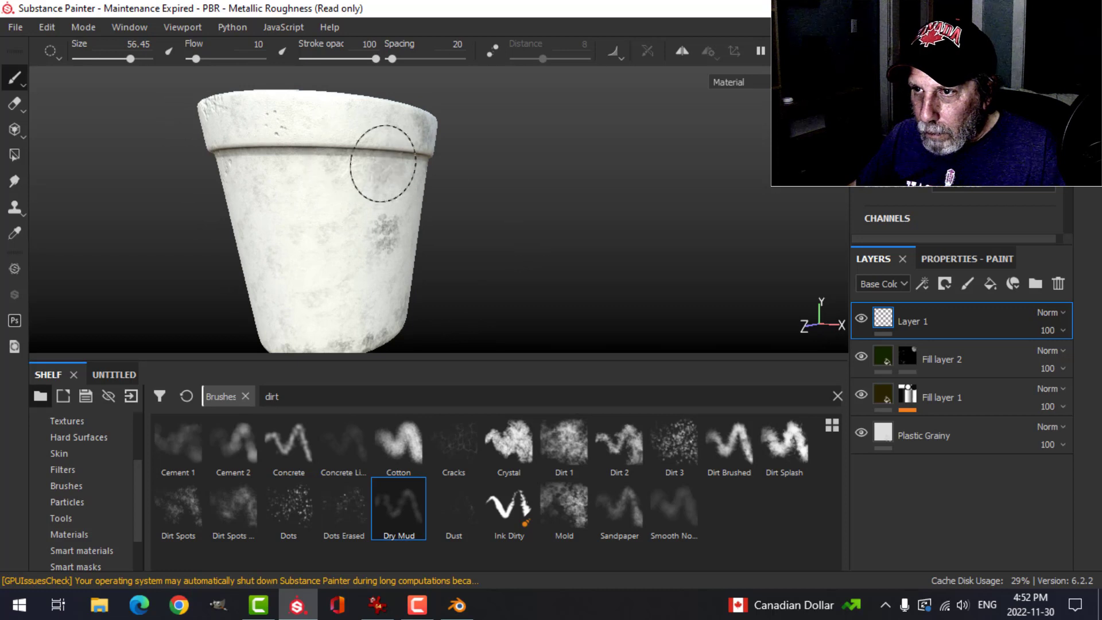
pyautogui.moveTo(509, 192)
pyautogui.keyDown('alt'); pyautogui.mouseDown()
pyautogui.moveTo(442, 226)
pyautogui.moveTo(543, 189)
pyautogui.moveTo(542, 248)
pyautogui.moveTo(416, 216)
pyautogui.moveTo(485, 241)
pyautogui.moveTo(632, 168)
pyautogui.moveTo(463, 257)
pyautogui.moveTo(492, 187)
pyautogui.moveTo(465, 204)
pyautogui.moveTo(450, 177)
pyautogui.moveTo(524, 211)
pyautogui.moveTo(522, 221)
pyautogui.mouseUp(); pyautogui.keyUp('alt')
pyautogui.keyDown('alt'); pyautogui.moveTo(523, 169); pyautogui.dragTo(591, 207); pyautogui.keyUp('alt')
pyautogui.keyDown('alt'); pyautogui.moveTo(481, 221); pyautogui.dragTo(519, 213, button='middle'); pyautogui.keyUp('alt')
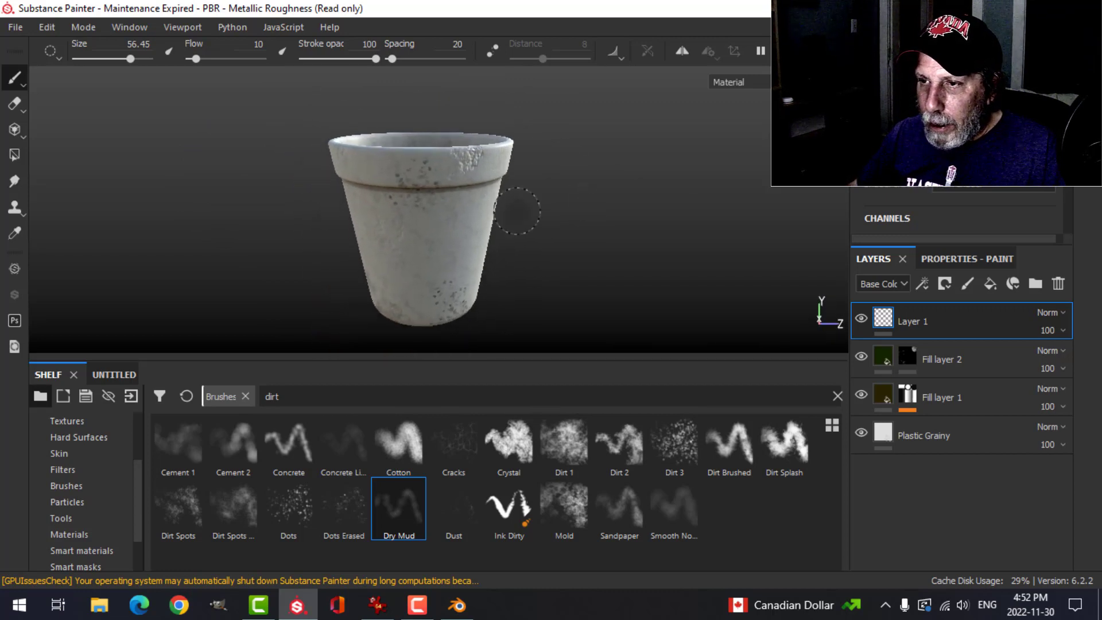
pyautogui.moveTo(452, 235)
pyautogui.keyDown('alt'); pyautogui.mouseDown()
pyautogui.moveTo(482, 223)
pyautogui.moveTo(489, 234)
pyautogui.mouseUp(); pyautogui.keyUp('alt')
pyautogui.keyDown('alt'); pyautogui.moveTo(521, 206); pyautogui.dragTo(518, 219, button='middle'); pyautogui.keyUp('alt')
pyautogui.keyDown('alt'); pyautogui.moveTo(517, 219); pyautogui.dragTo(515, 230); pyautogui.keyUp('alt')
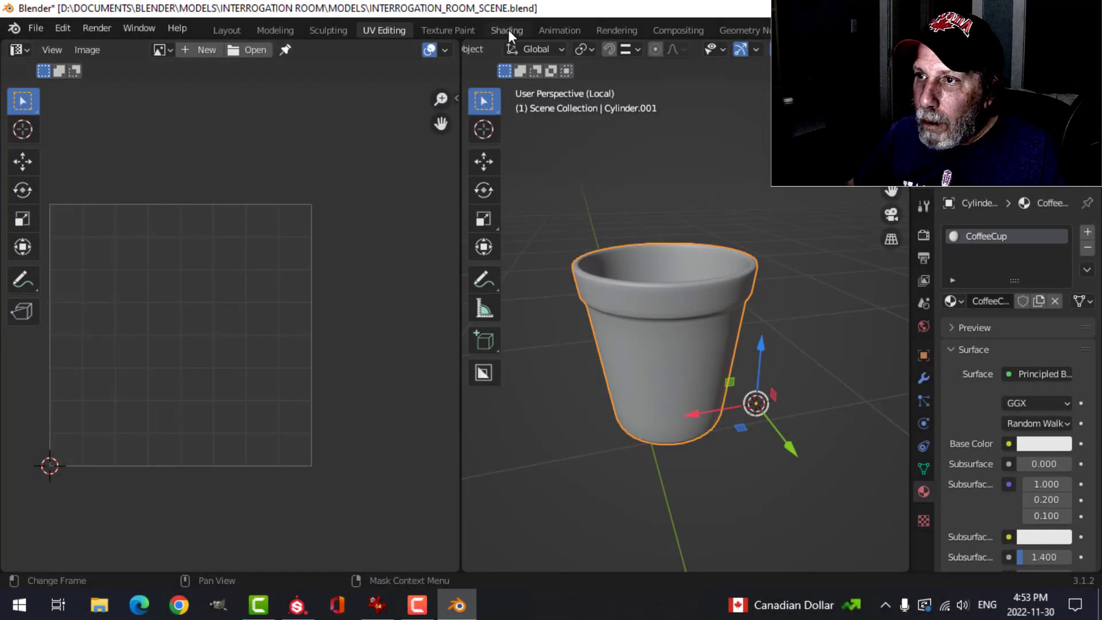
# - Switch to Blender's Shading workspace and load the CoffeeCup BaseColor, Height, Metallic, Normal and Roughness maps with Principled Texture Setup
pyautogui.click(507, 31)
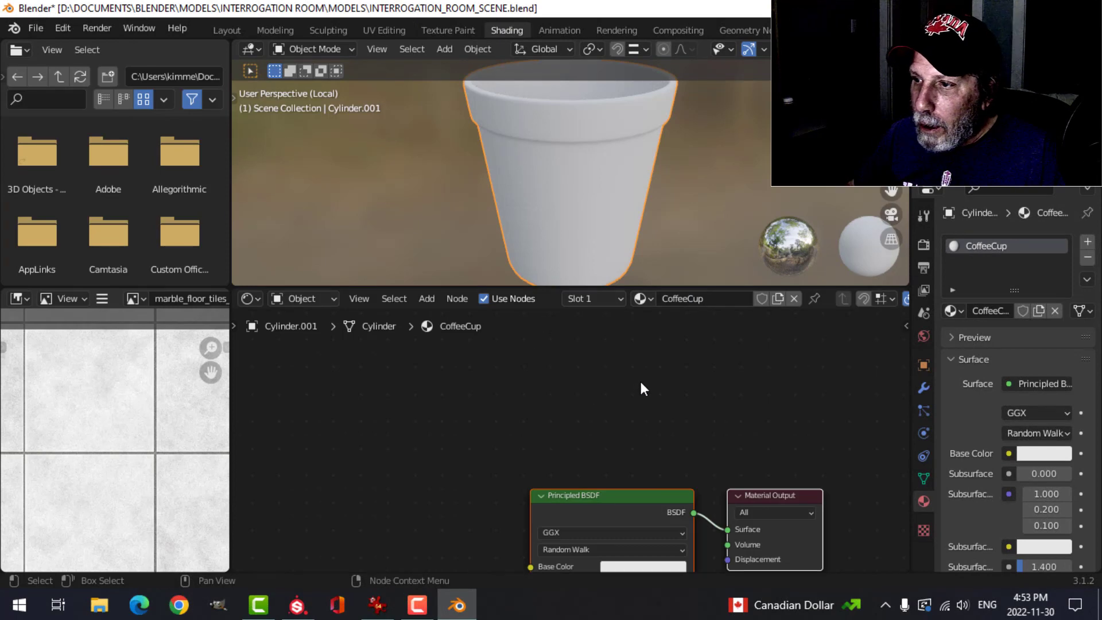
pyautogui.scroll(-2, 601, 432)
pyautogui.moveTo(600, 432); pyautogui.dragTo(592, 383, button='middle')
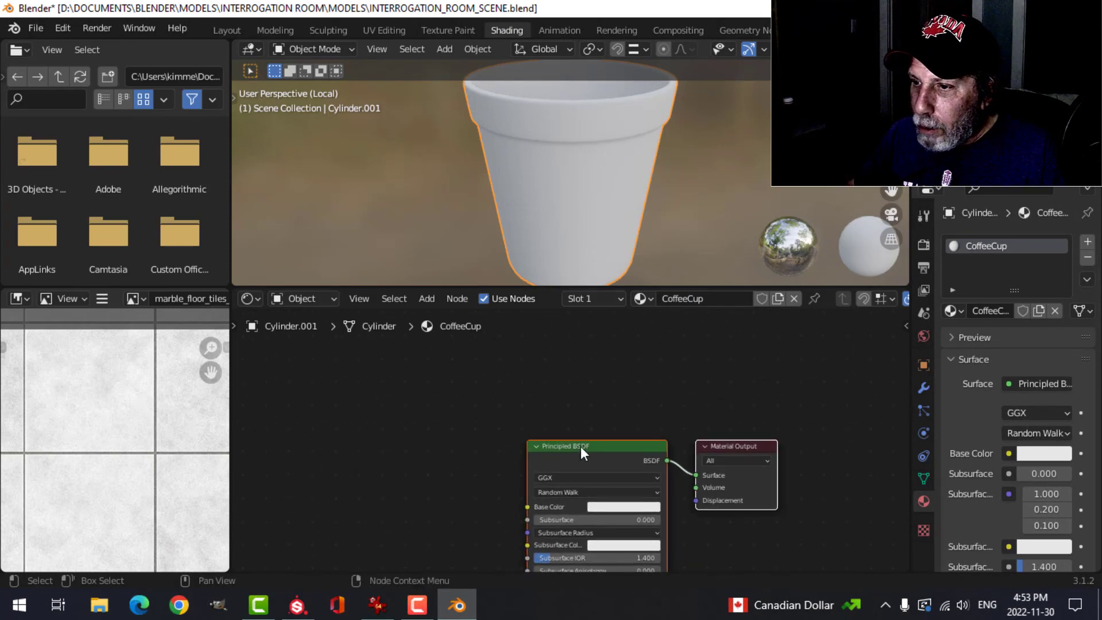
pyautogui.hotkey('ctrl', 'shift', 't')
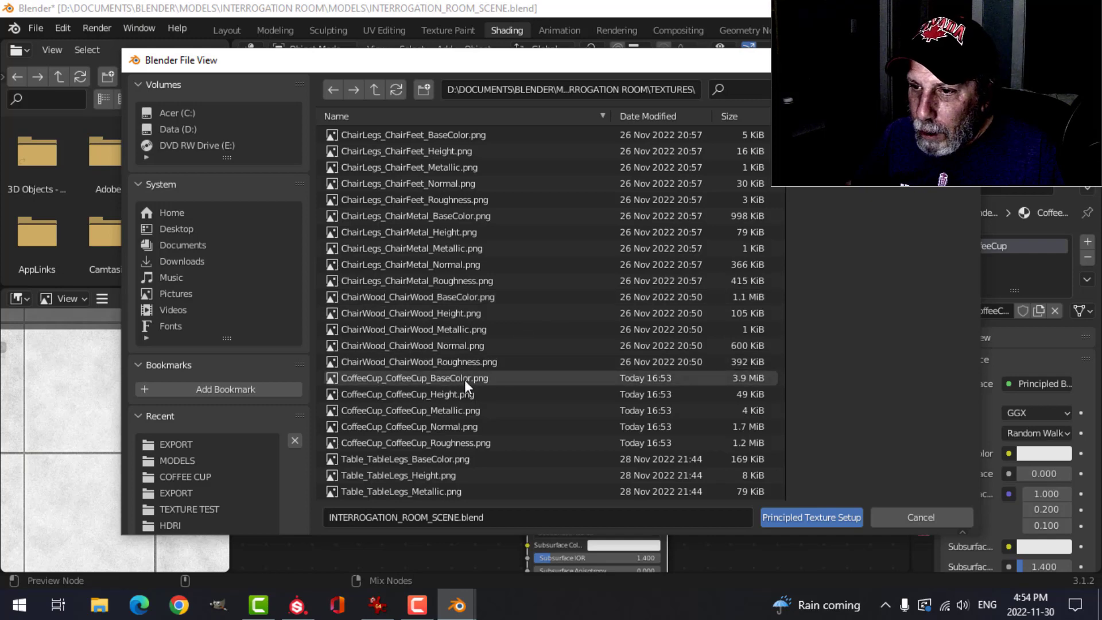
pyautogui.click(424, 379)
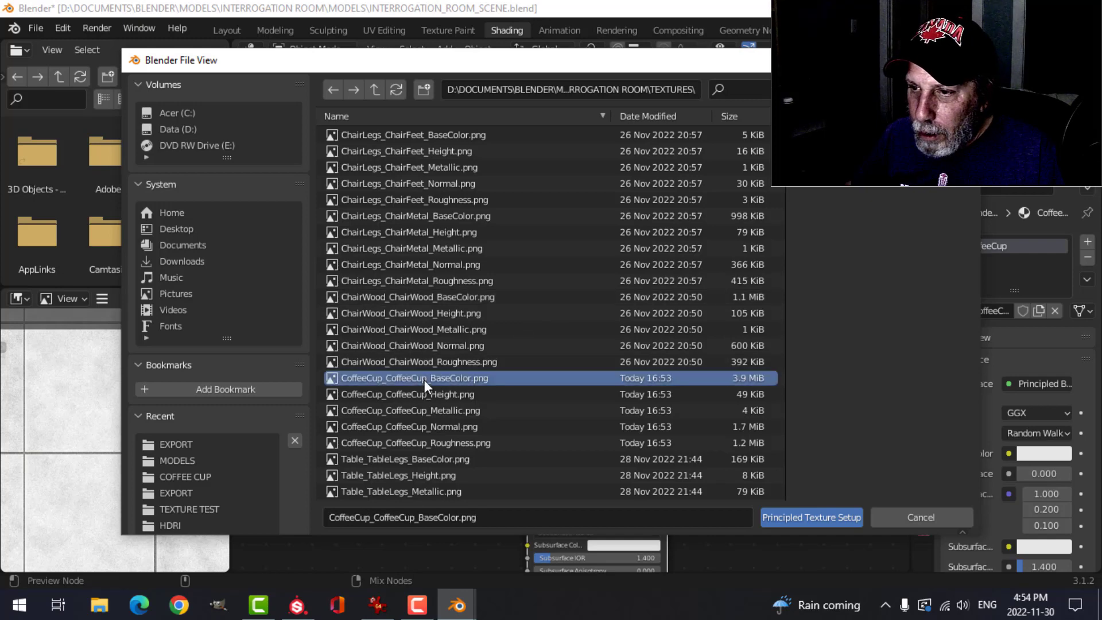
pyautogui.keyDown('shift'); pyautogui.click(446, 442); pyautogui.keyUp('shift')
pyautogui.click(776, 518)
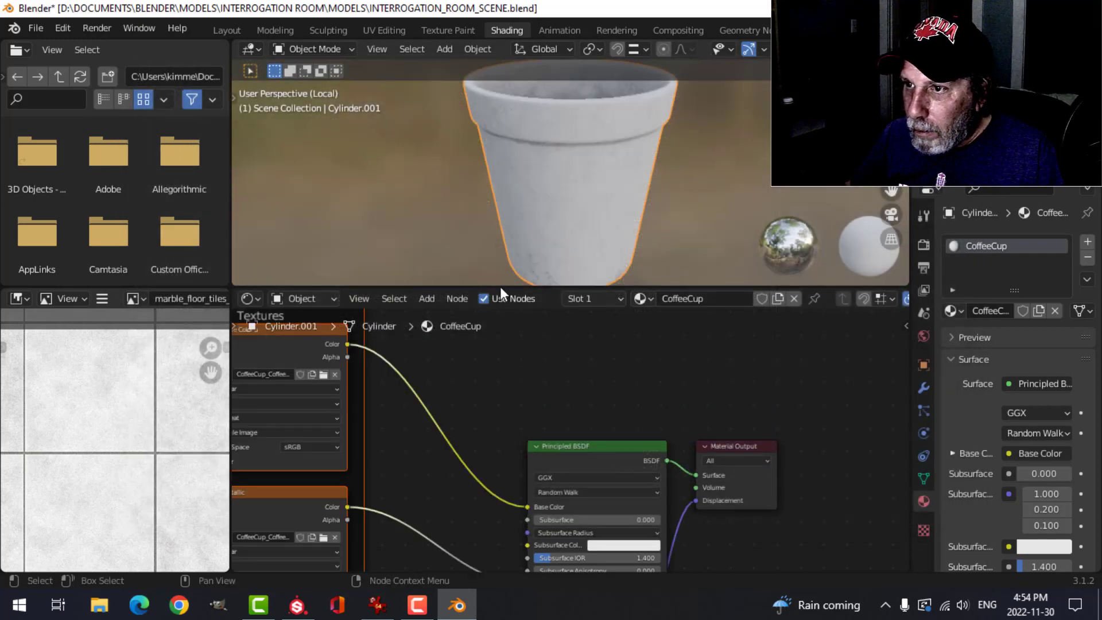
pyautogui.scroll(5, 528, 160)
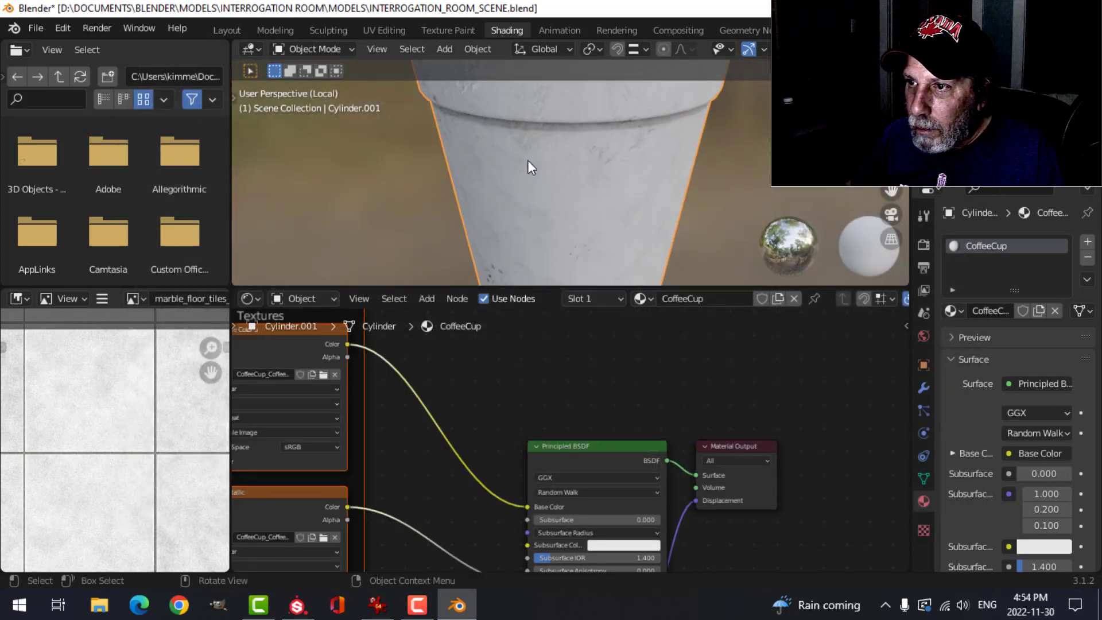
pyautogui.moveTo(452, 159); pyautogui.dragTo(569, 172, button='middle')
pyautogui.scroll(-2, 576, 223)
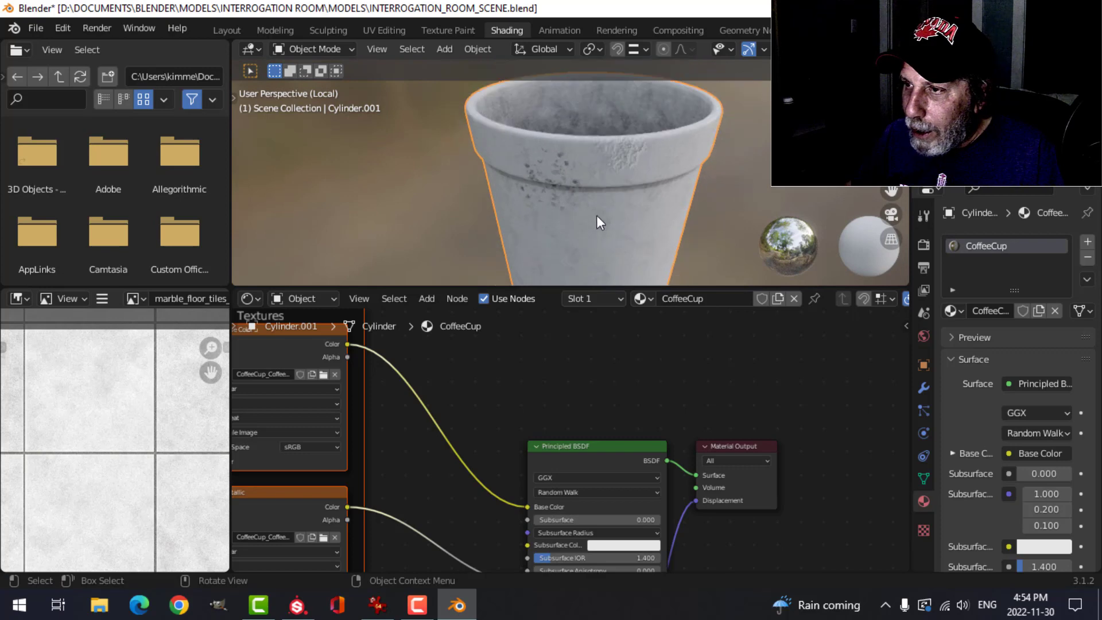
# - Move the Principled BSDF and Material Output nodes farther away from the texture nodes
pyautogui.scroll(-2, 585, 483)
pyautogui.moveTo(586, 483); pyautogui.dragTo(522, 385, button='middle')
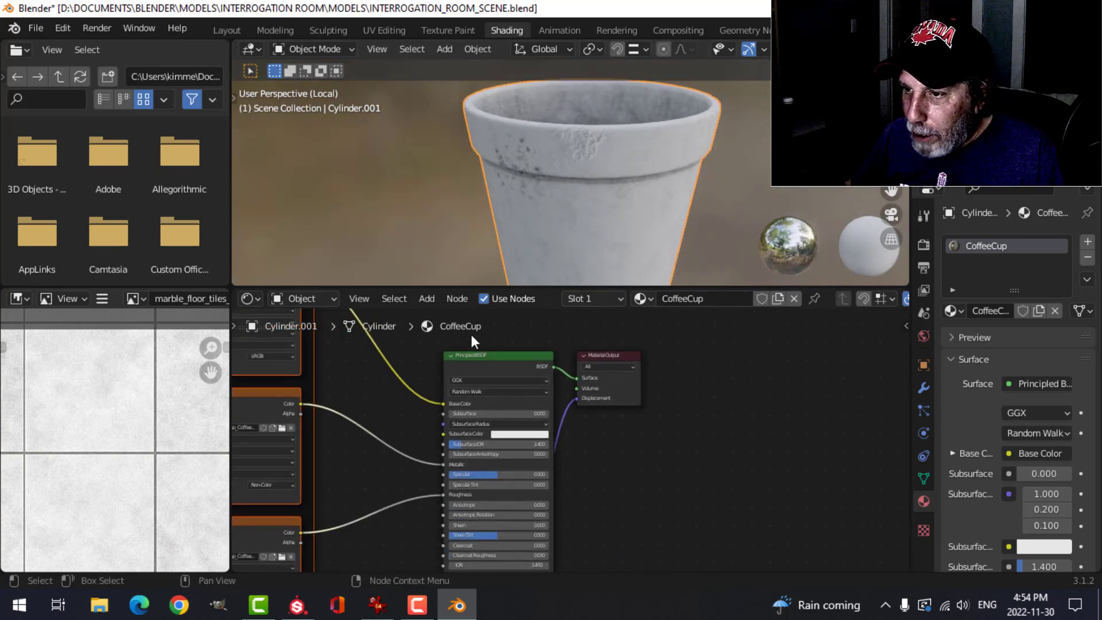
pyautogui.moveTo(521, 341); pyautogui.dragTo(654, 398)
pyautogui.press('g')
pyautogui.click(851, 392)
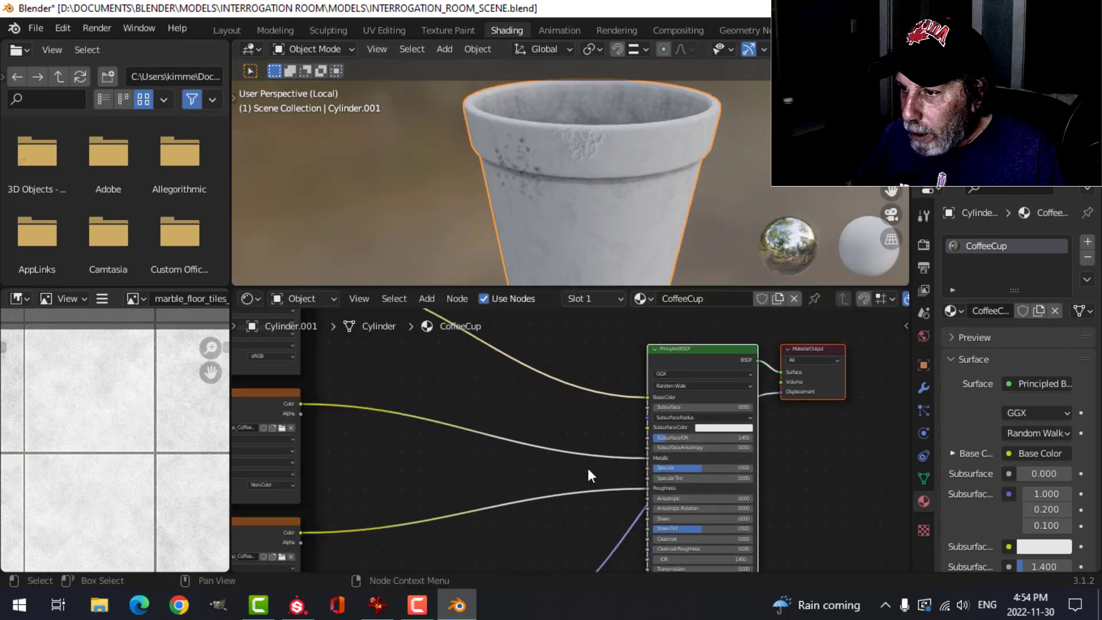
# - Reposition the Displacement and Normal Map nodes beside the Principled BSDF and disconnect the Normal texture from the Normal Map's Color input
pyautogui.scroll(-4, 588, 467)
pyautogui.moveTo(579, 436); pyautogui.dragTo(572, 348, button='middle')
pyautogui.moveTo(508, 487); pyautogui.dragTo(719, 525)
pyautogui.keyDown('shift'); pyautogui.moveTo(499, 521); pyautogui.dragTo(500, 448, button='middle'); pyautogui.keyUp('shift')
pyautogui.moveTo(434, 438); pyautogui.dragTo(600, 404)
pyautogui.moveTo(556, 446); pyautogui.dragTo(531, 454)
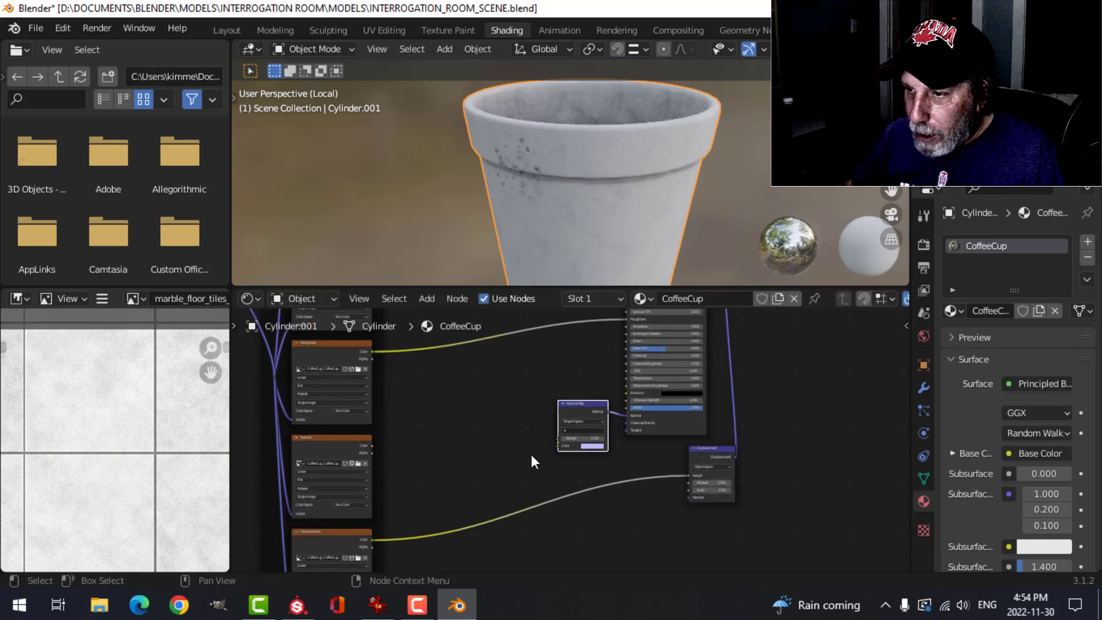
# - Maximize the node editor and place a Separate RGB node beside the Normal texture node
pyautogui.hotkey('ctrl', 'space')
pyautogui.scroll(4, 543, 439)
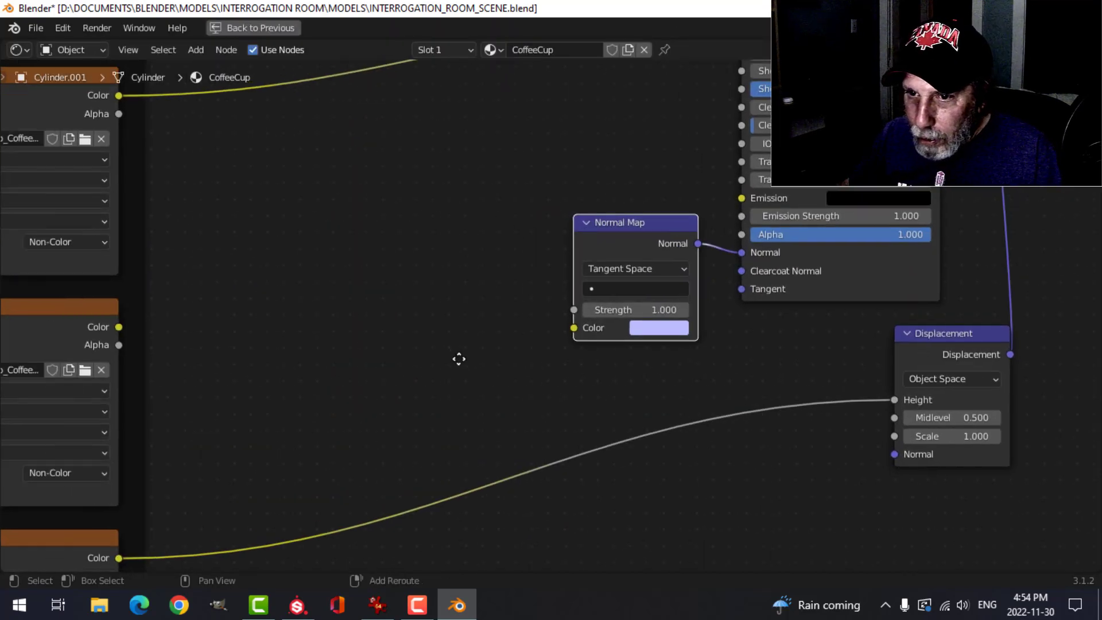
pyautogui.hotkey('shift', 'a')
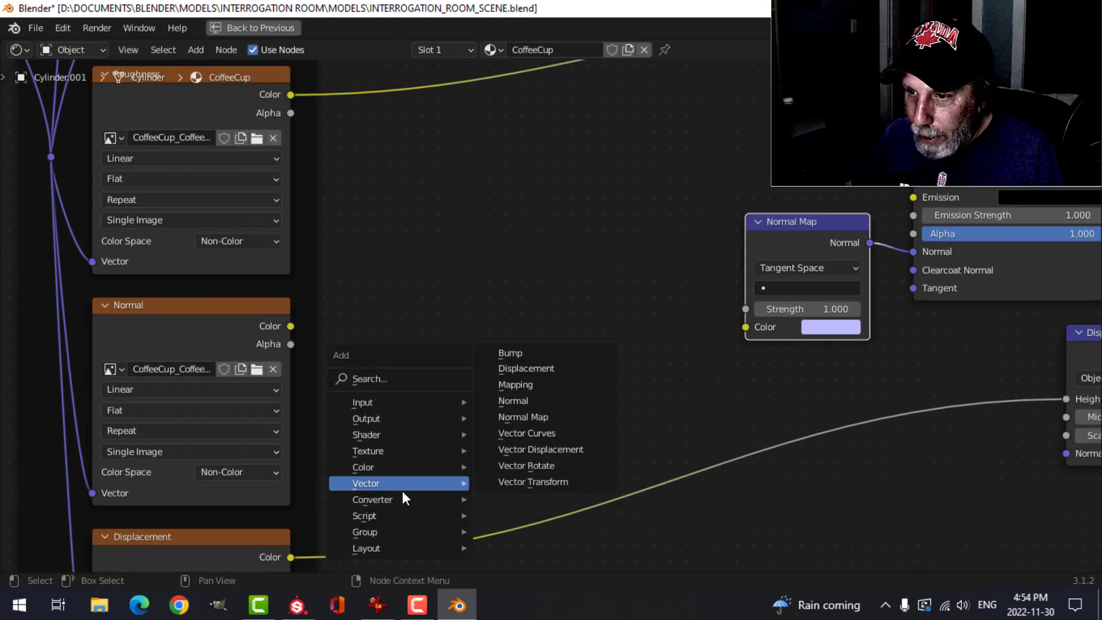
pyautogui.moveTo(404, 497)
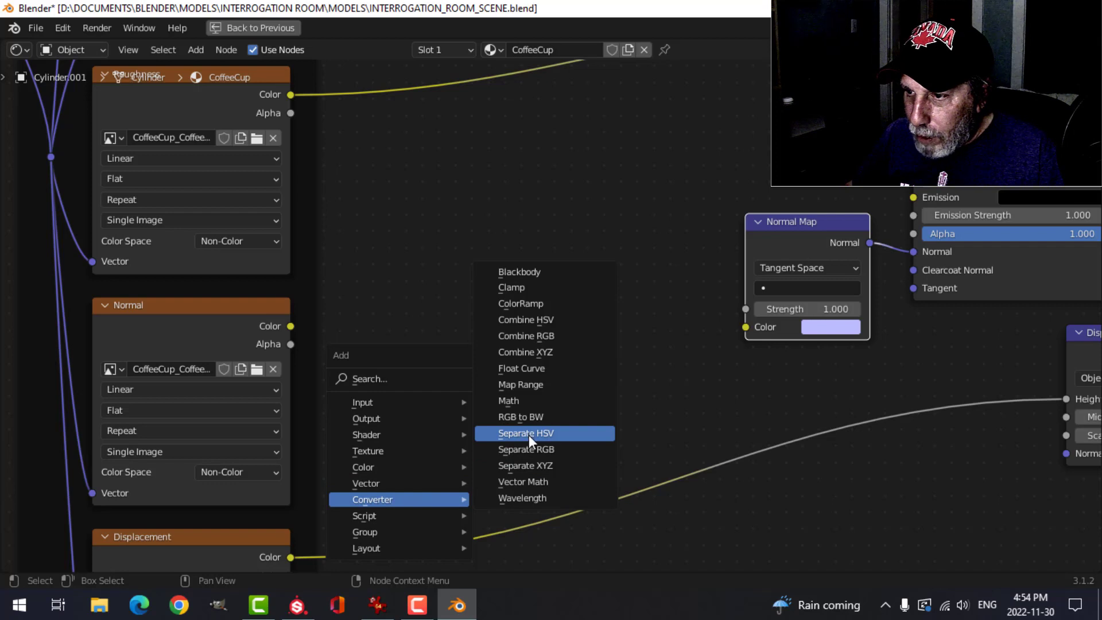
pyautogui.click(527, 450)
pyautogui.click(333, 336)
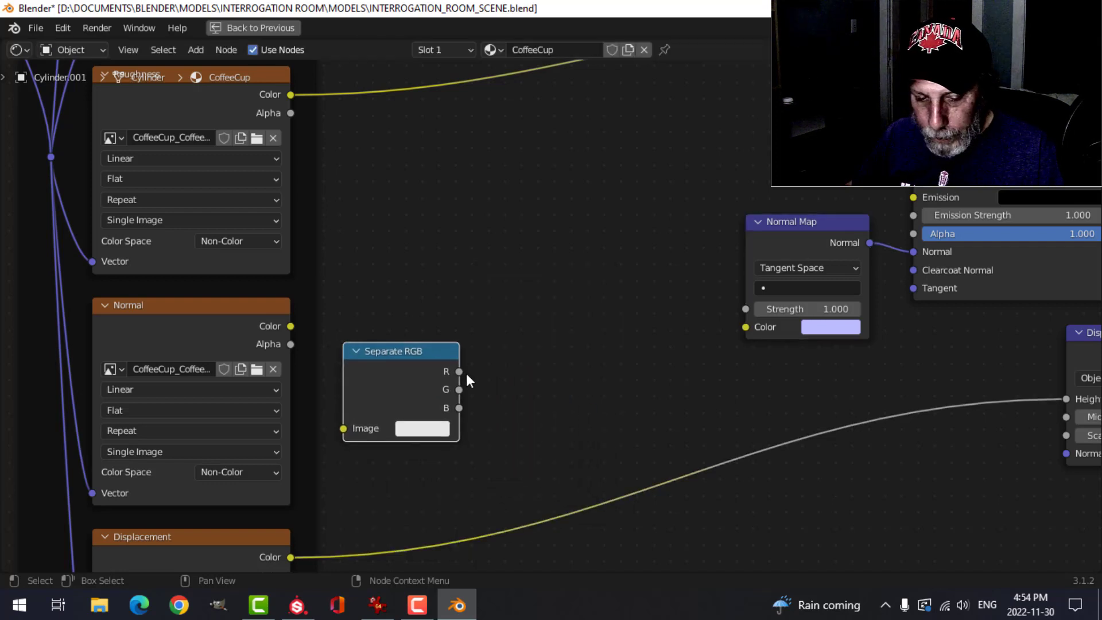
# - Add a Combine RGB node beside Separate RGB, link R to R and B to B, and space the two nodes apart
pyautogui.hotkey('shift', 'a')
pyautogui.moveTo(515, 370)
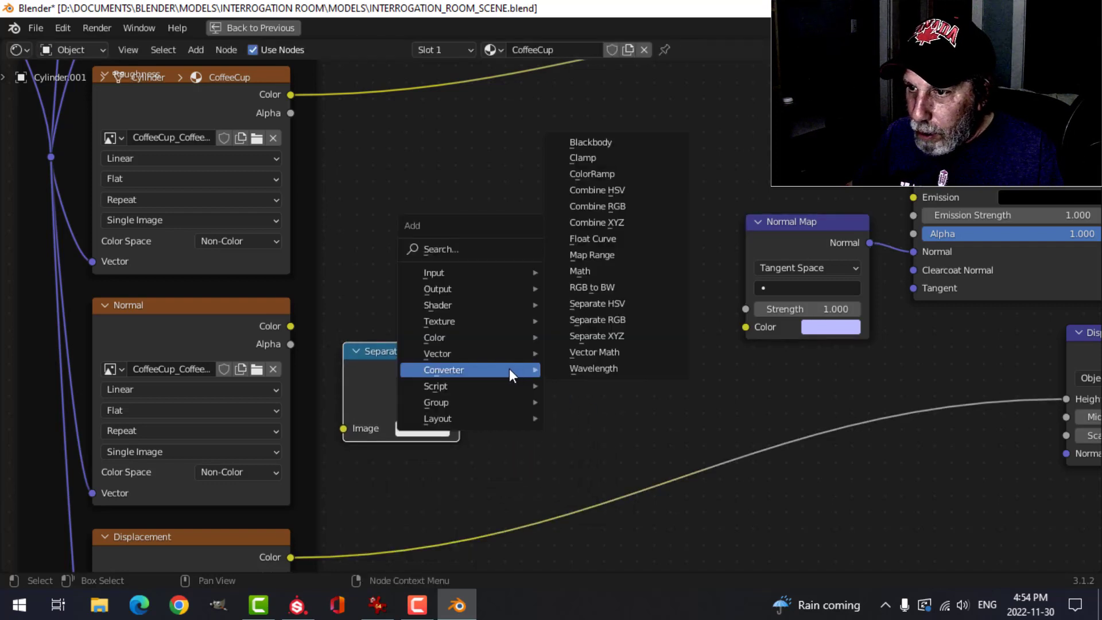
pyautogui.click(597, 206)
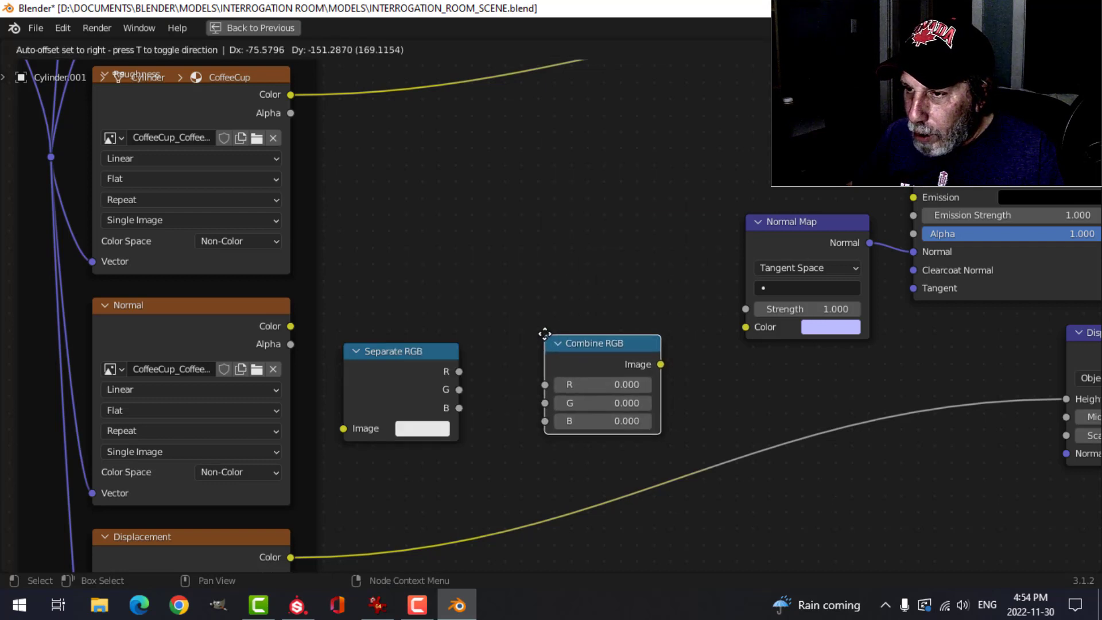
pyautogui.click(547, 333)
pyautogui.moveTo(545, 387); pyautogui.dragTo(545, 383)
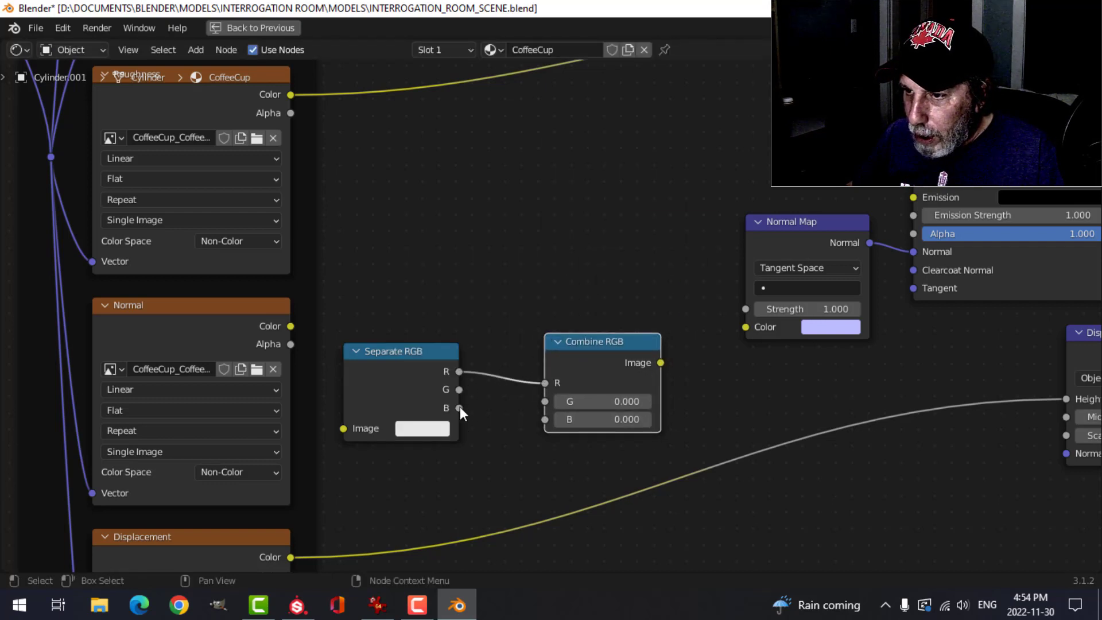
pyautogui.moveTo(460, 407); pyautogui.dragTo(547, 422)
pyautogui.moveTo(554, 339); pyautogui.dragTo(618, 339)
# - Add an Invert node above them and route Separate RGB's G output through it into Combine RGB's G input
pyautogui.hotkey('shift', 'a')
pyautogui.moveTo(500, 300)
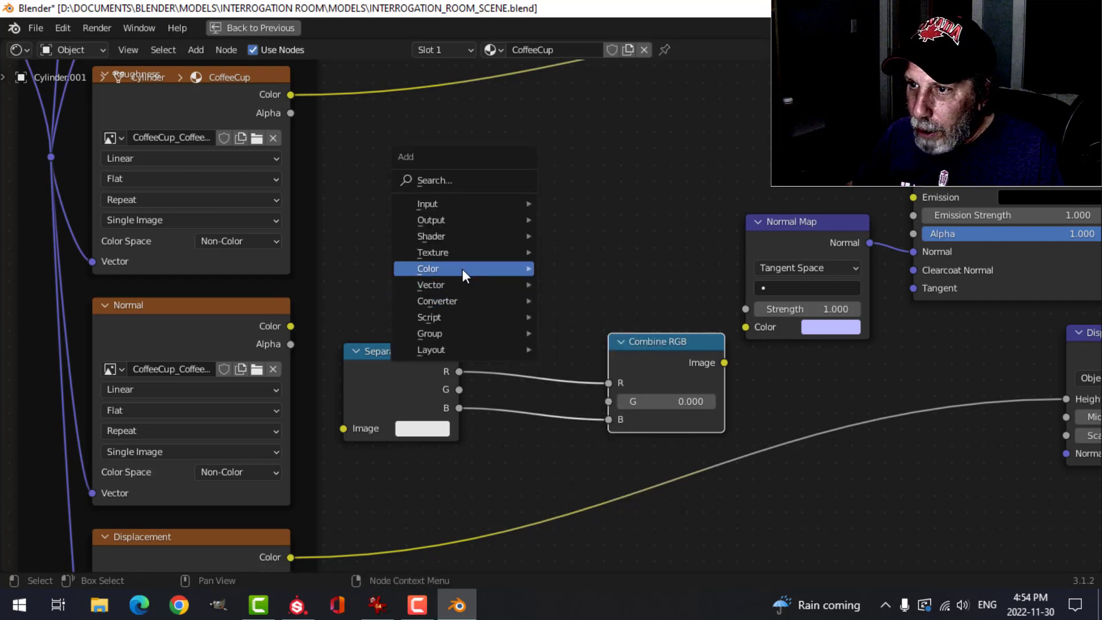
pyautogui.moveTo(460, 264)
pyautogui.click(579, 311)
pyautogui.click(501, 248)
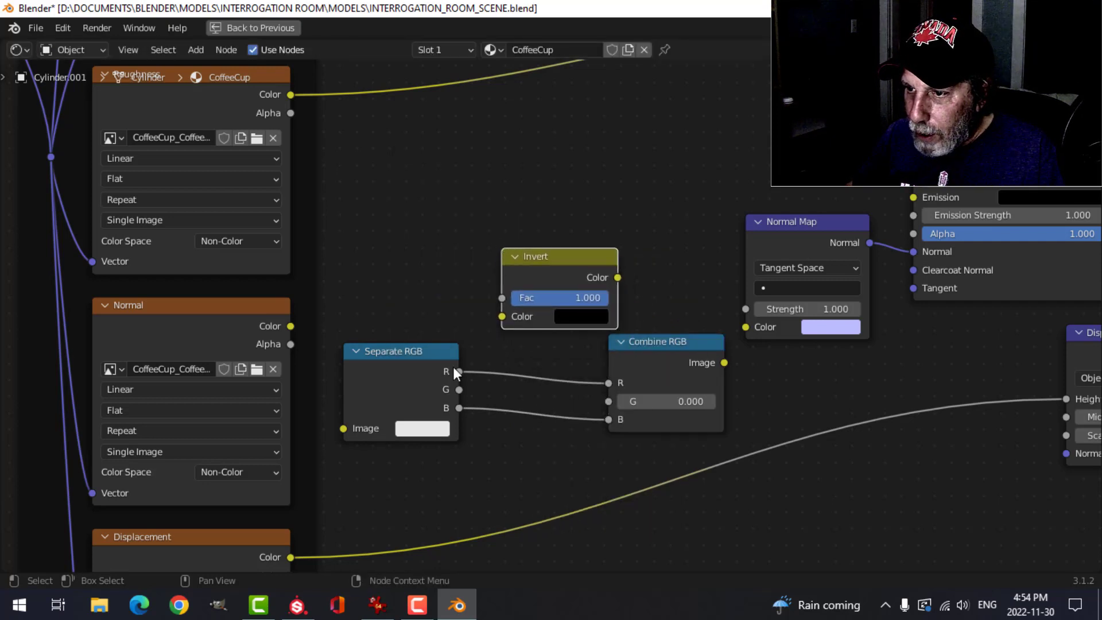
pyautogui.moveTo(458, 389); pyautogui.dragTo(502, 316)
pyautogui.moveTo(531, 261); pyautogui.dragTo(507, 257)
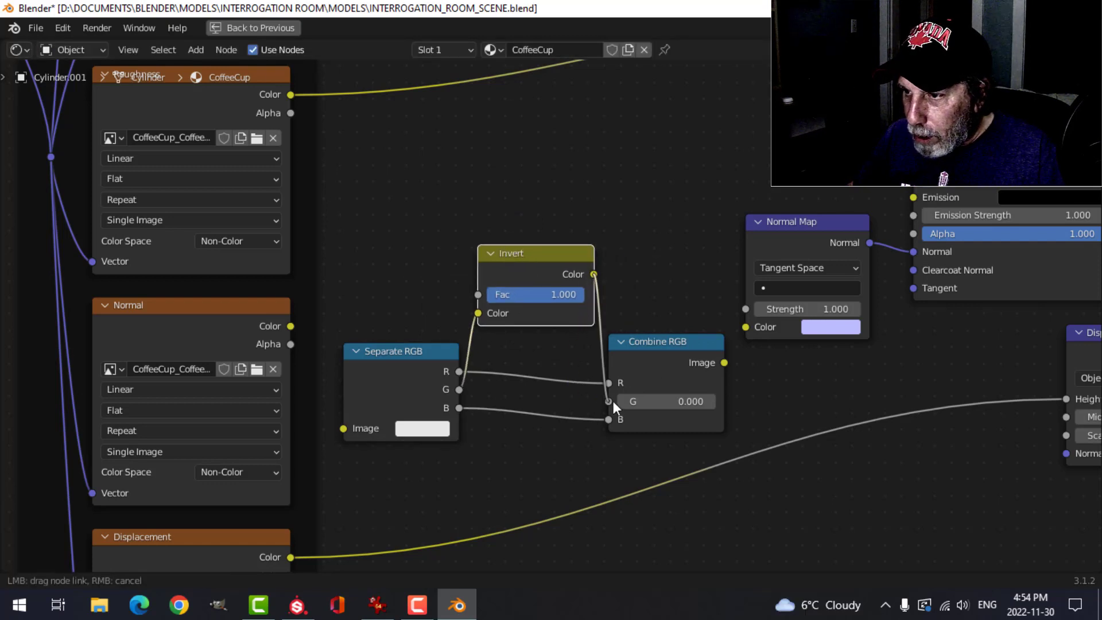
pyautogui.moveTo(612, 401); pyautogui.dragTo(609, 401)
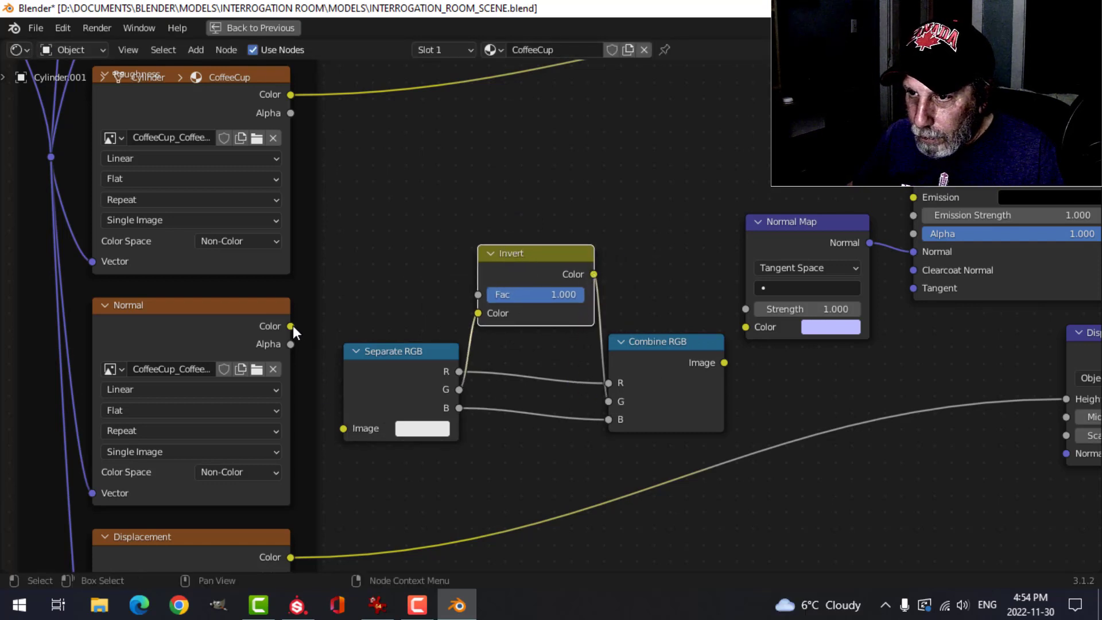
# - Link the Normal texture's Color to Separate RGB and Combine RGB's Image to the Normal Map's Color, and restore the full workspace
pyautogui.moveTo(292, 325); pyautogui.dragTo(343, 428)
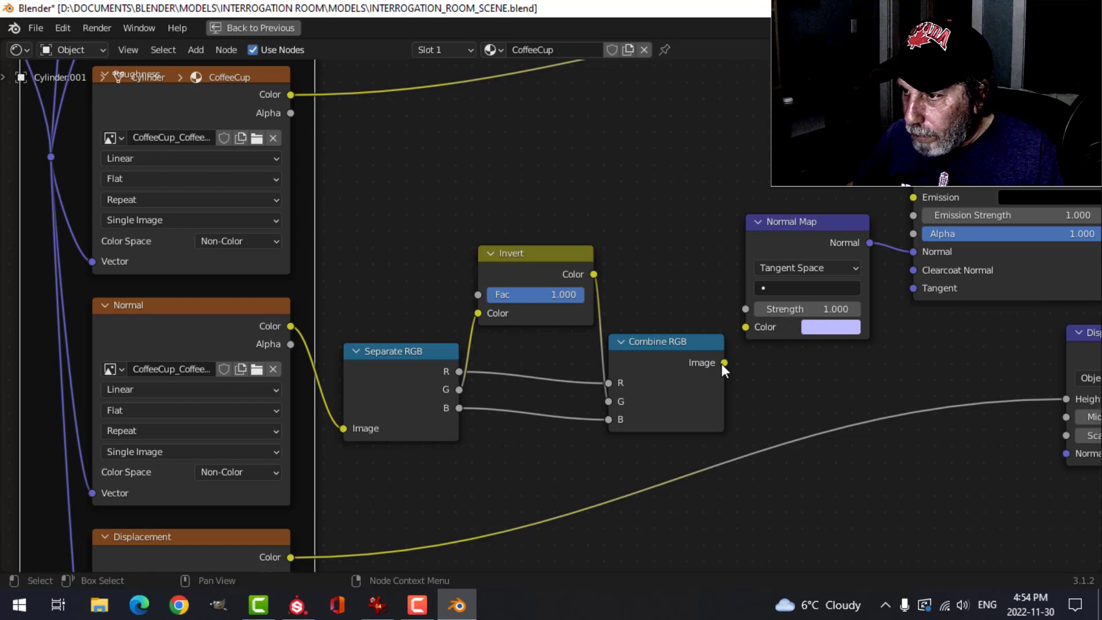
pyautogui.moveTo(722, 363); pyautogui.dragTo(745, 327)
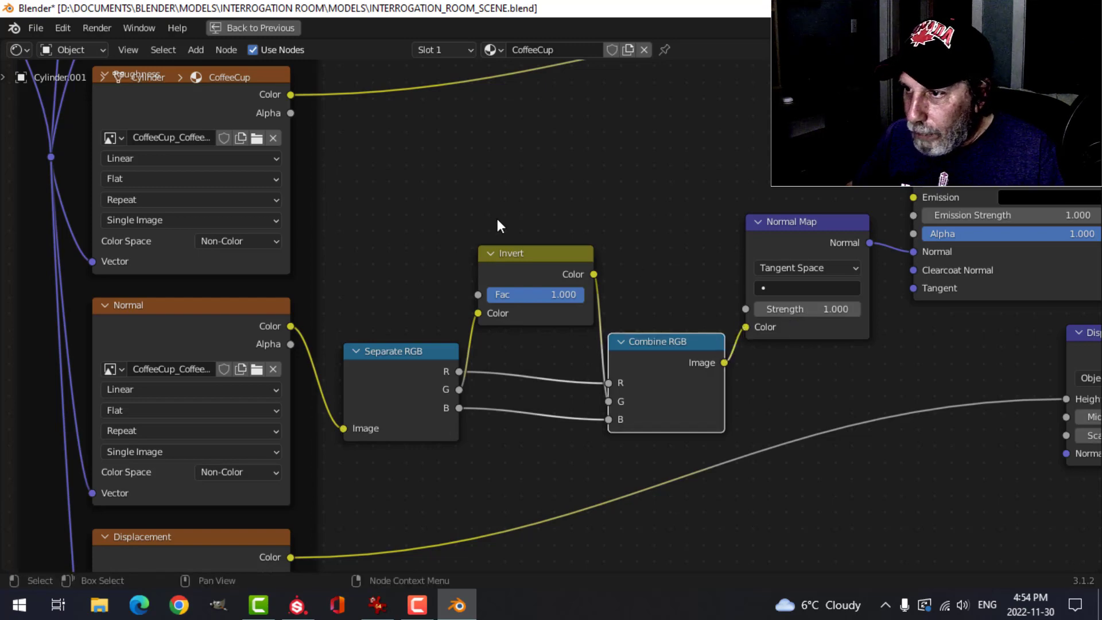
pyautogui.click(288, 27)
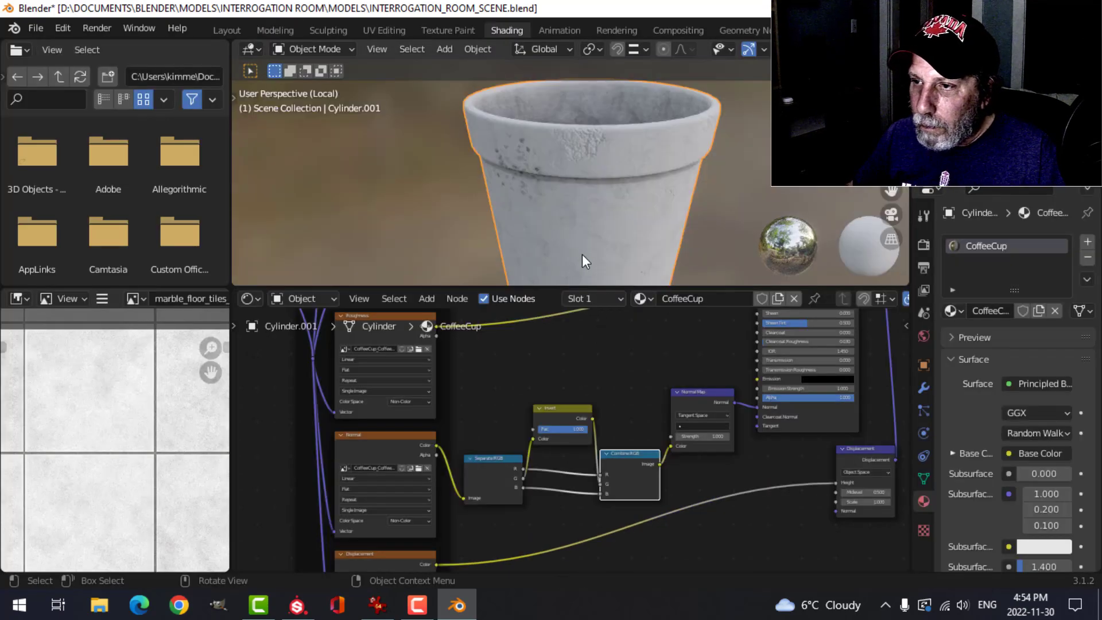
# - Return to the Layout workspace, exit the cup's local view to show the whole scene, and deselect everything
pyautogui.click(227, 31)
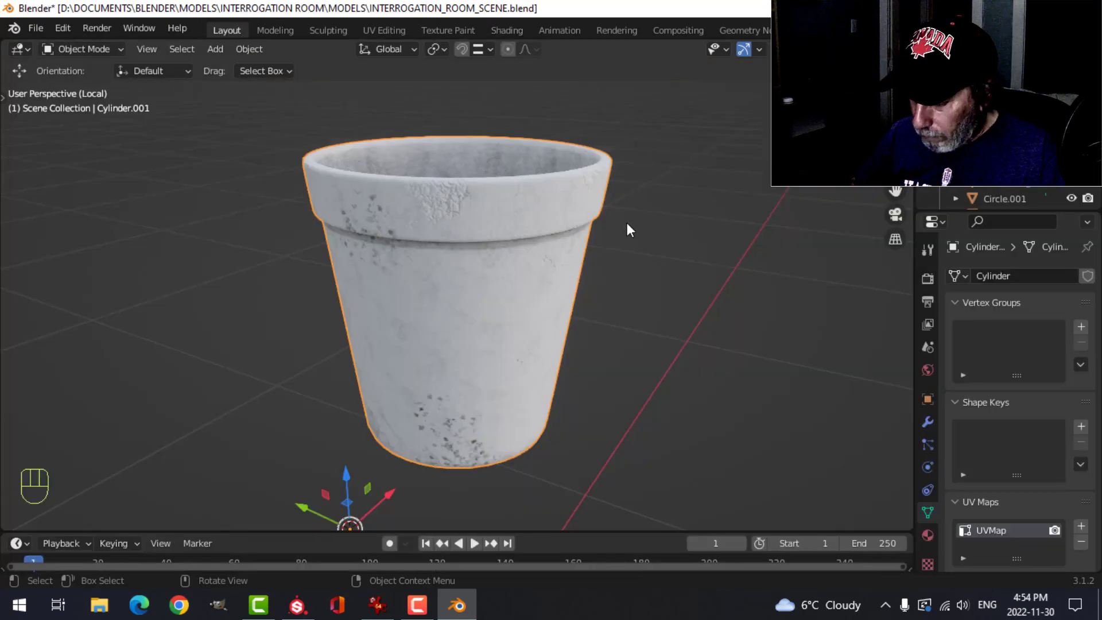
pyautogui.press('KP_Divide')
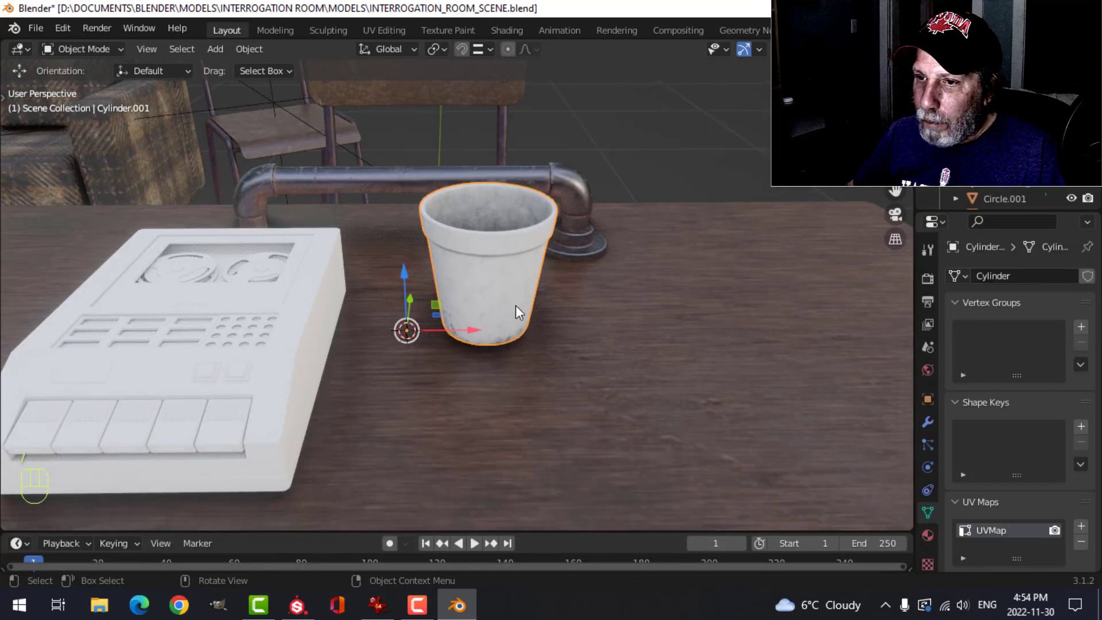
pyautogui.scroll(-2, 515, 305)
pyautogui.hotkey('alt', 'a')
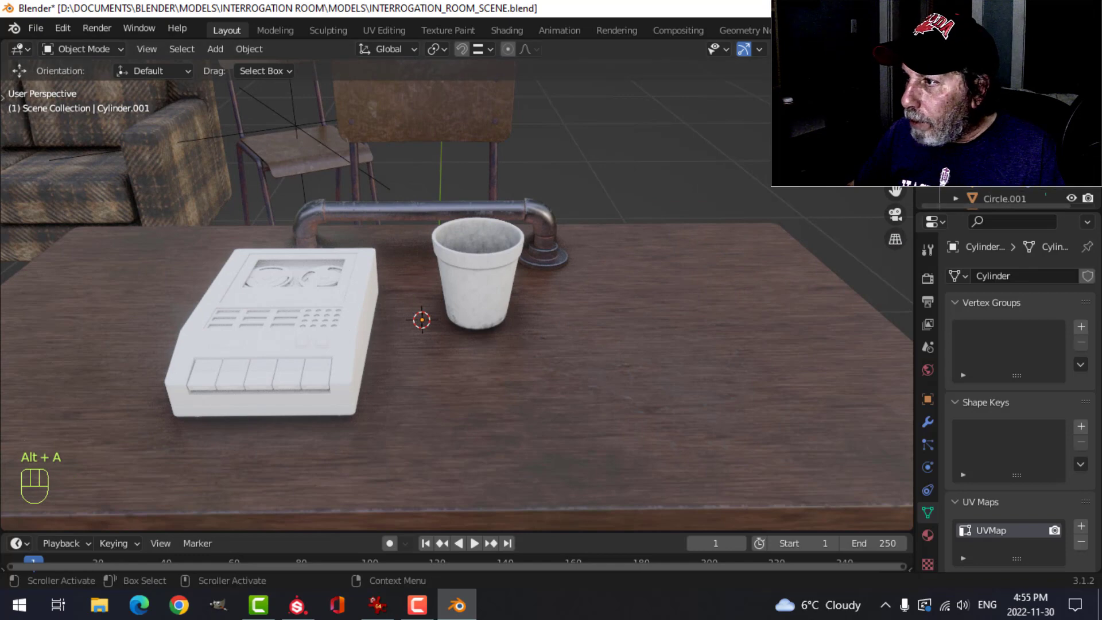
# - Hide the CassettePlayer collection in the viewport
pyautogui.click(1071, 164)
pyautogui.scroll(2, 592, 254)
pyautogui.moveTo(554, 255); pyautogui.dragTo(569, 240, button='middle')
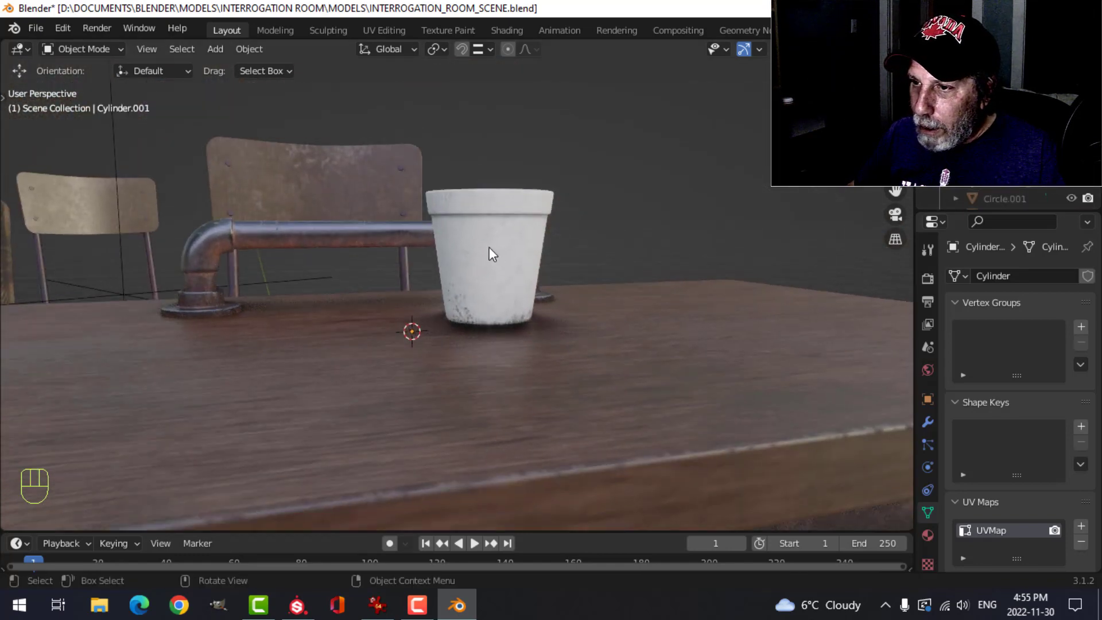
# - In front view, lower the coffee cup about 1.33 cm onto the tabletop and deselect it
pyautogui.click(489, 251)
pyautogui.press('KP_1')
pyautogui.scroll(2, 597, 262)
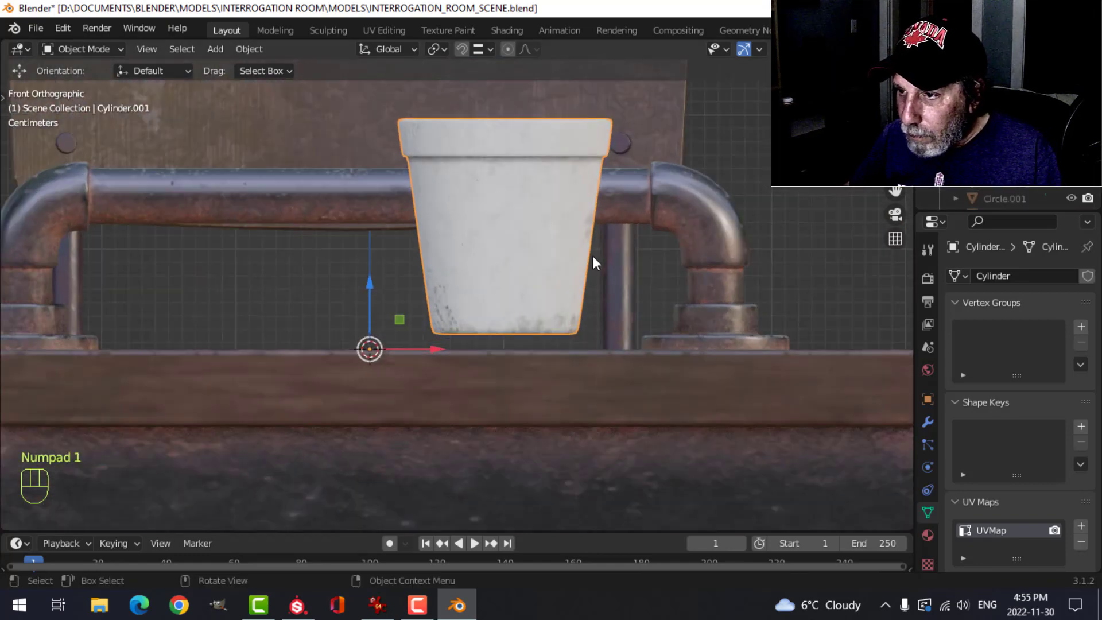
pyautogui.press('g')
pyautogui.click(593, 275)
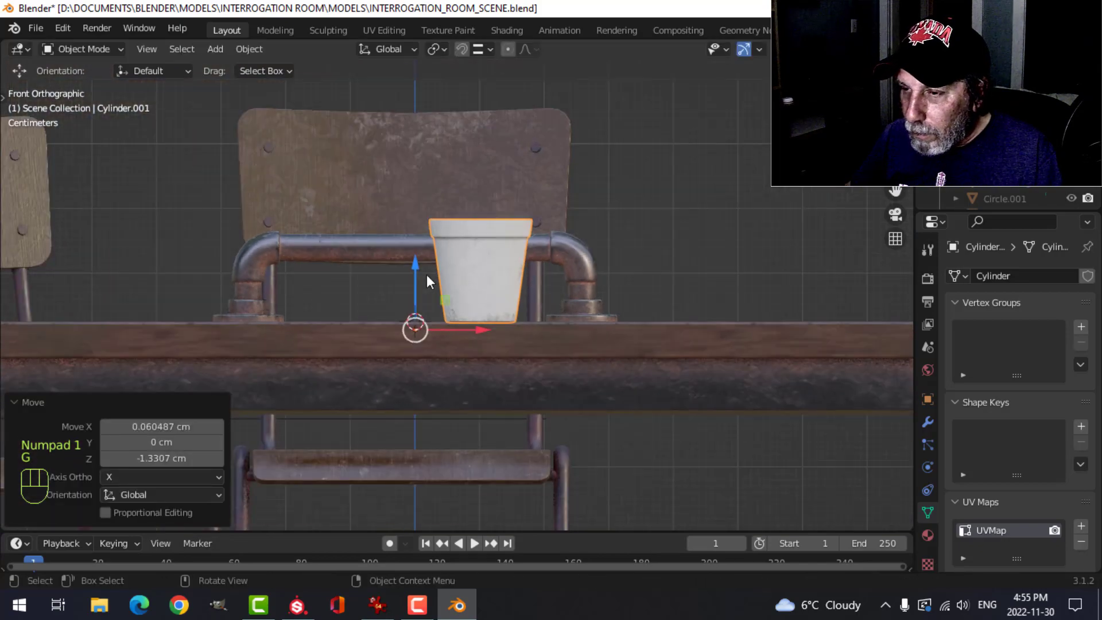
pyautogui.hotkey('alt', 'a')
# - Examine the textured coffee cup on the table up close and among the surrounding furniture
pyautogui.moveTo(592, 276); pyautogui.dragTo(551, 311, button='middle')
pyautogui.scroll(2, 550, 312)
pyautogui.scroll(-5, 548, 312)
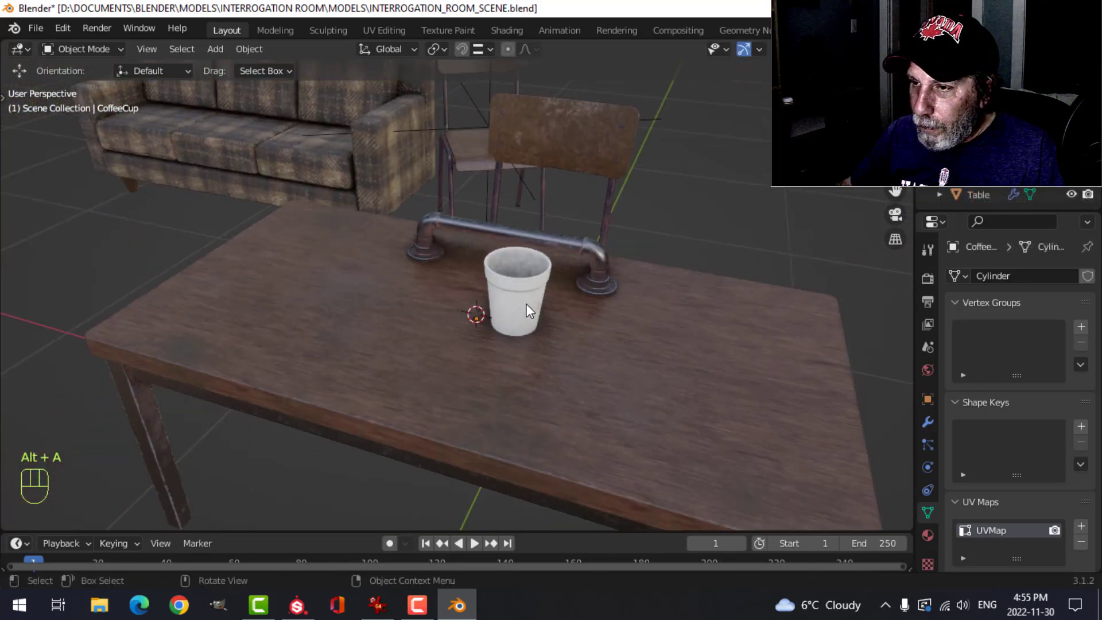
pyautogui.scroll(2, 568, 298)
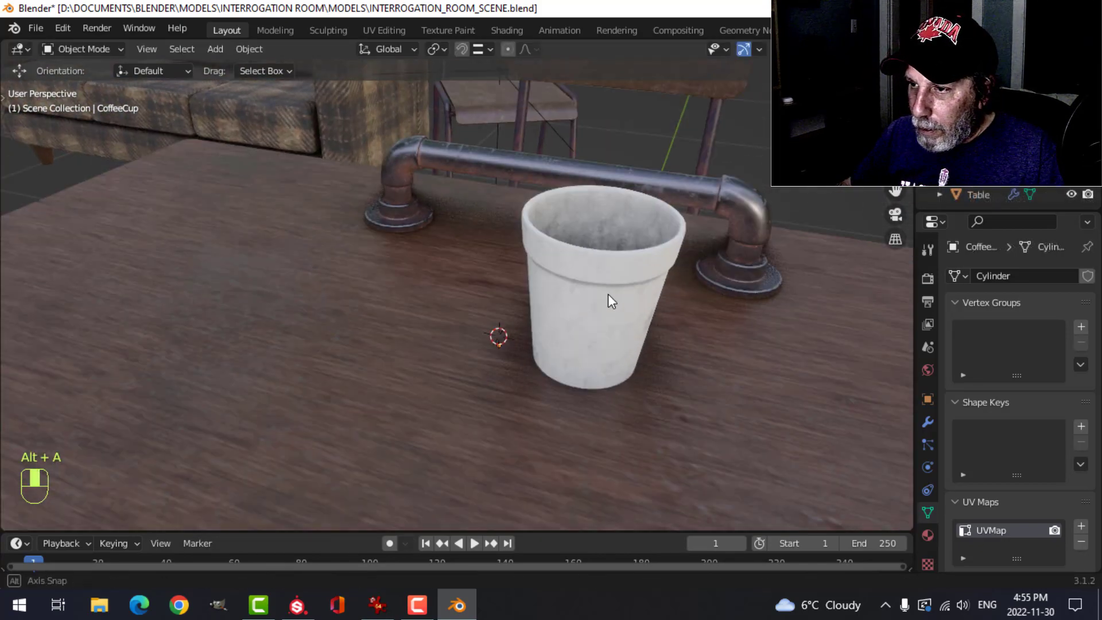
pyautogui.moveTo(608, 294); pyautogui.dragTo(698, 287, button='middle')
pyautogui.scroll(-1, 477, 257)
pyautogui.scroll(-3, 608, 286)
pyautogui.scroll(1, 607, 287)
pyautogui.scroll(-2, 567, 300)
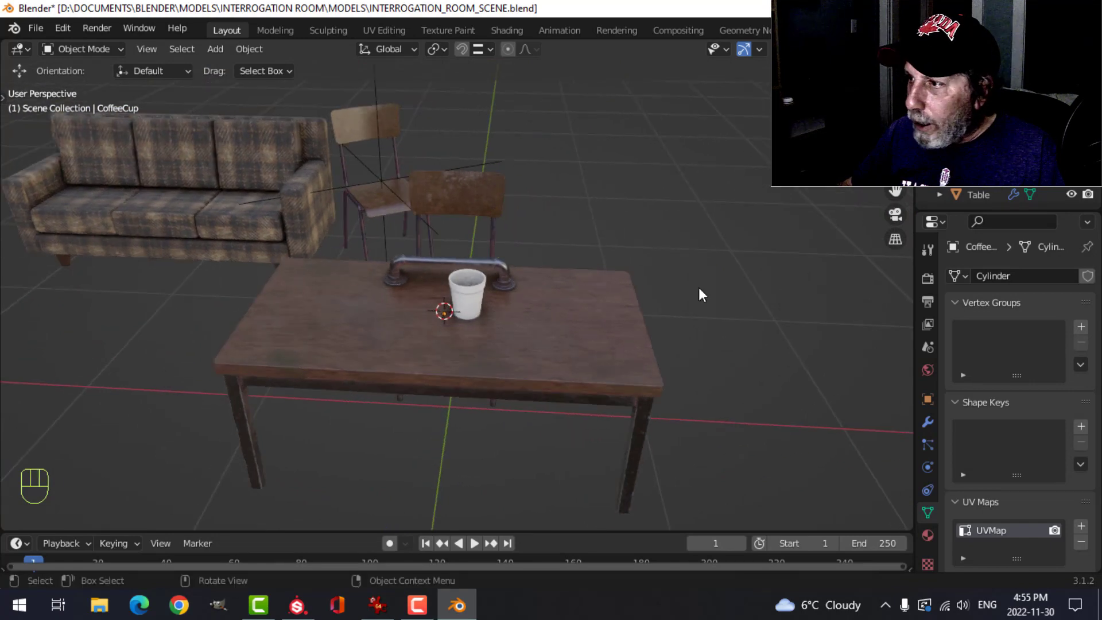
# - Unhide the CassettePlayer collection and frame it on the table beside the coffee cup
pyautogui.click(1071, 178)
pyautogui.scroll(4, 358, 343)
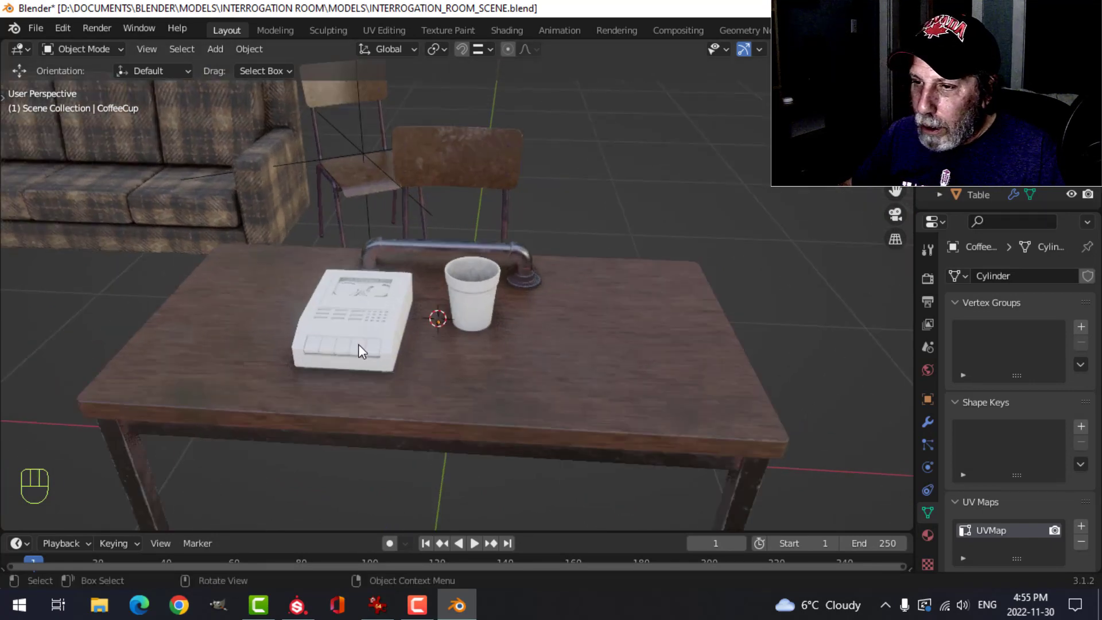
pyautogui.keyDown('shift'); pyautogui.moveTo(315, 357); pyautogui.dragTo(376, 356, button='middle'); pyautogui.keyUp('shift')
pyautogui.moveTo(376, 357); pyautogui.dragTo(440, 346, button='middle')
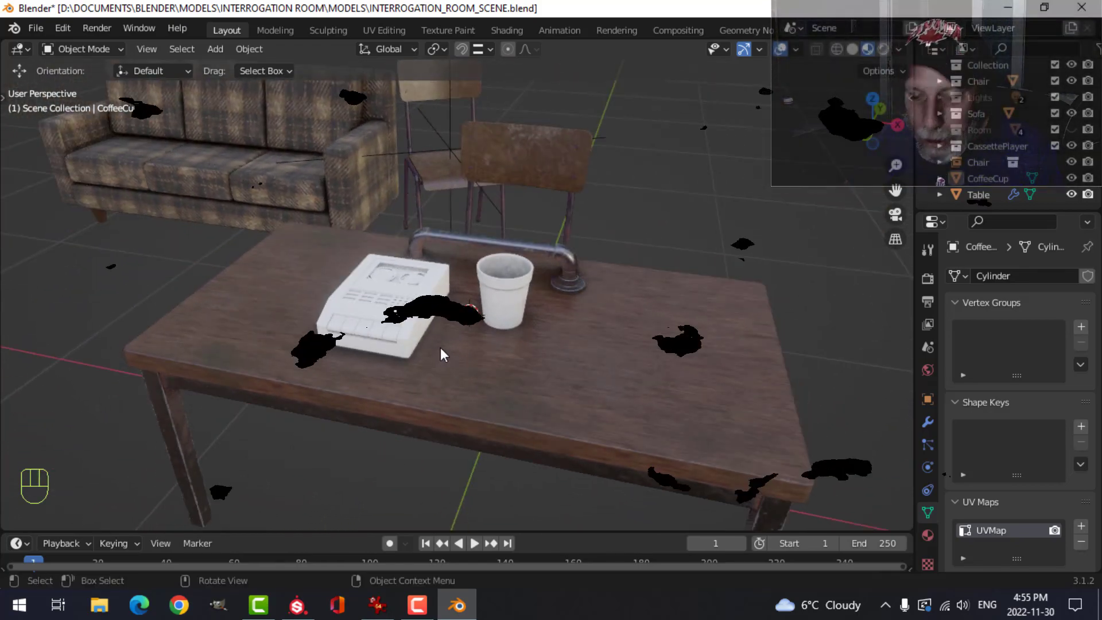